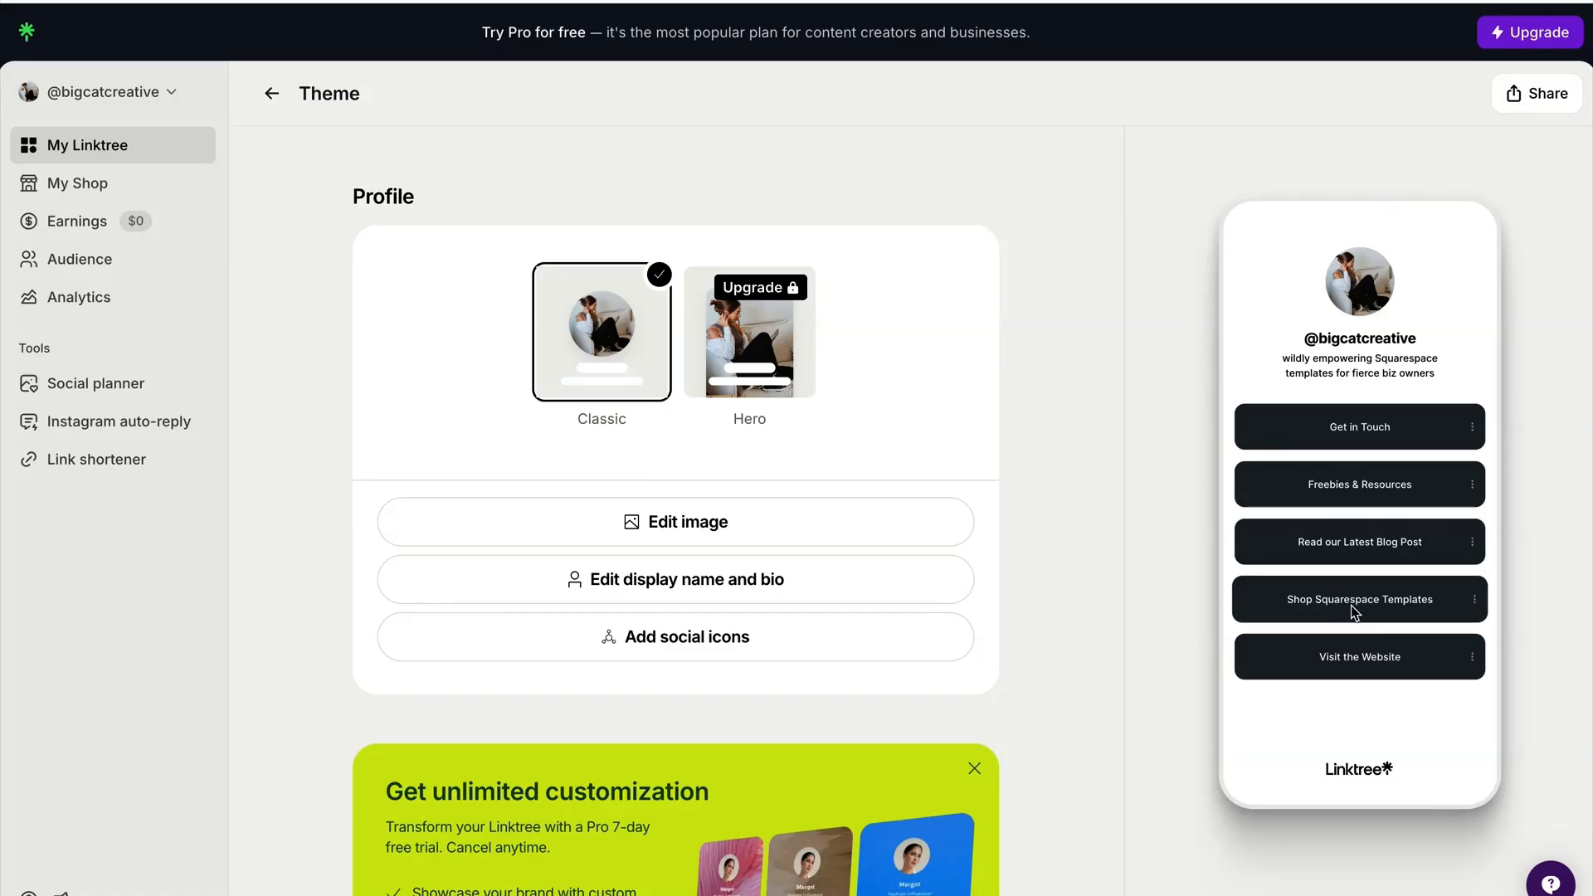
Review the Linktree theme page's profile layouts, preset themes, custom appearance section and background options.
{"action": "scroll", "coordinate": [827, 570], "scroll_direction": "down", "scroll_amount": 9}
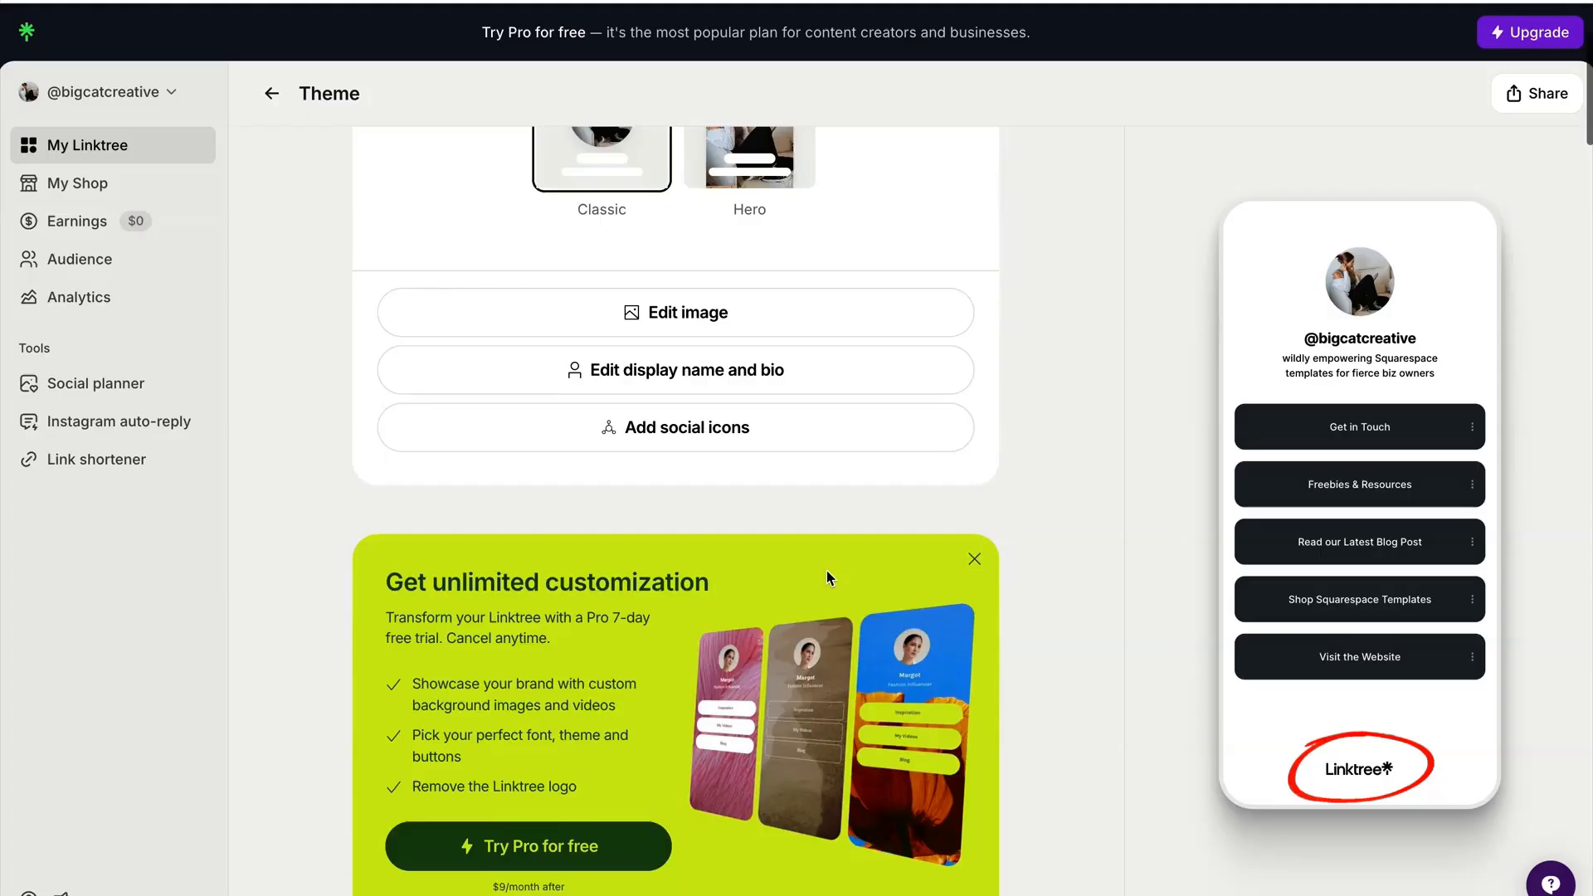
{"action": "scroll", "coordinate": [839, 580], "scroll_direction": "down", "scroll_amount": 6}
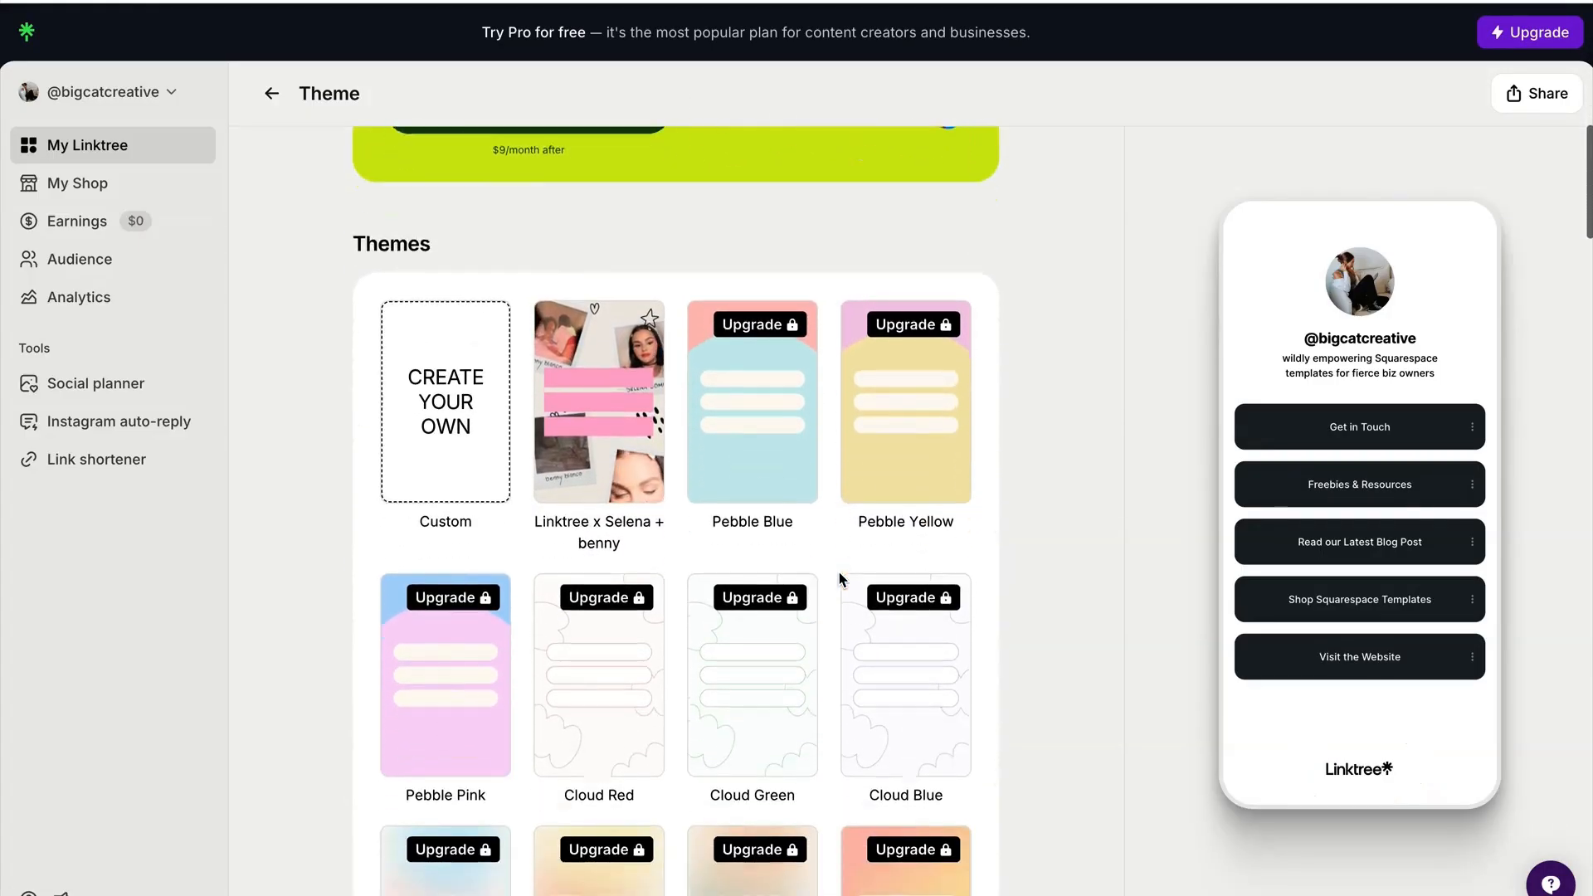
{"action": "scroll", "coordinate": [679, 594], "scroll_direction": "down", "scroll_amount": 4}
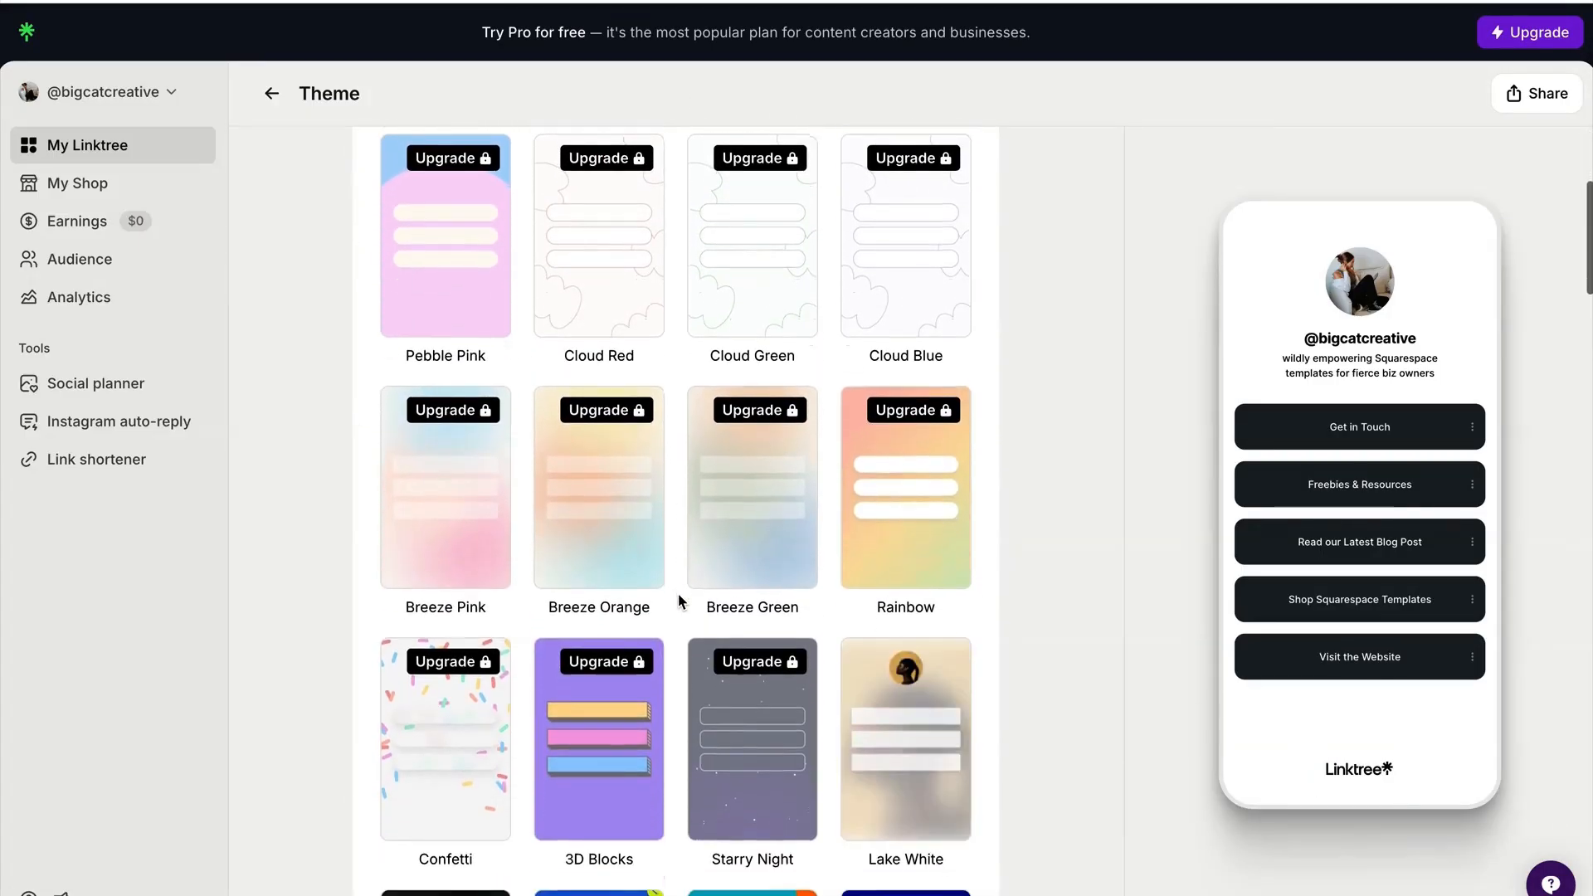
{"action": "scroll", "coordinate": [677, 601], "scroll_direction": "down", "scroll_amount": 4}
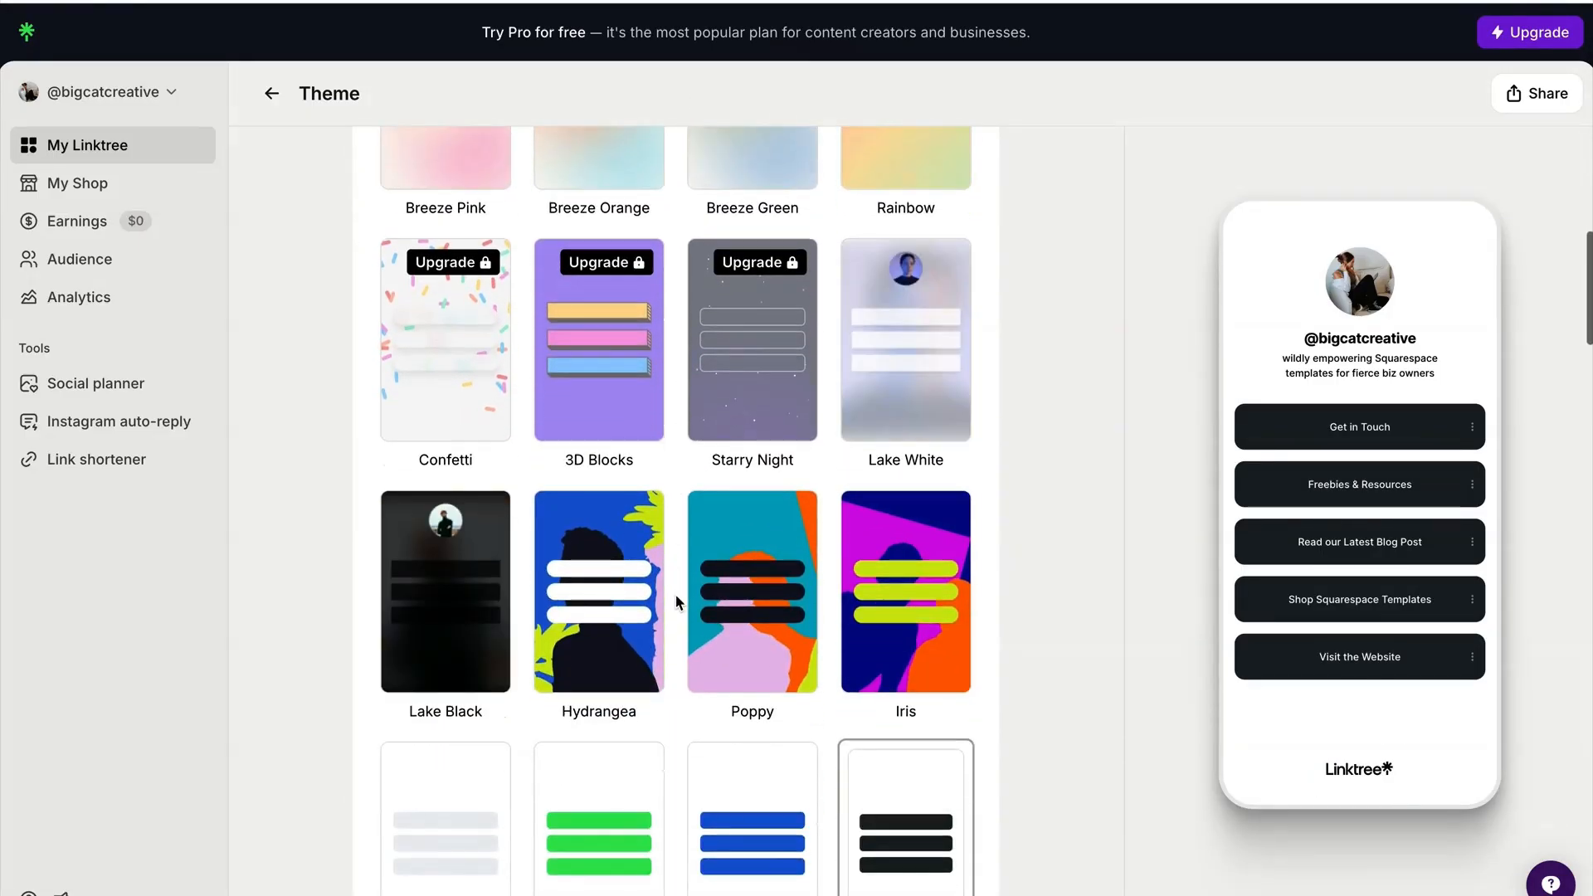
{"action": "scroll", "coordinate": [677, 602], "scroll_direction": "down", "scroll_amount": 3}
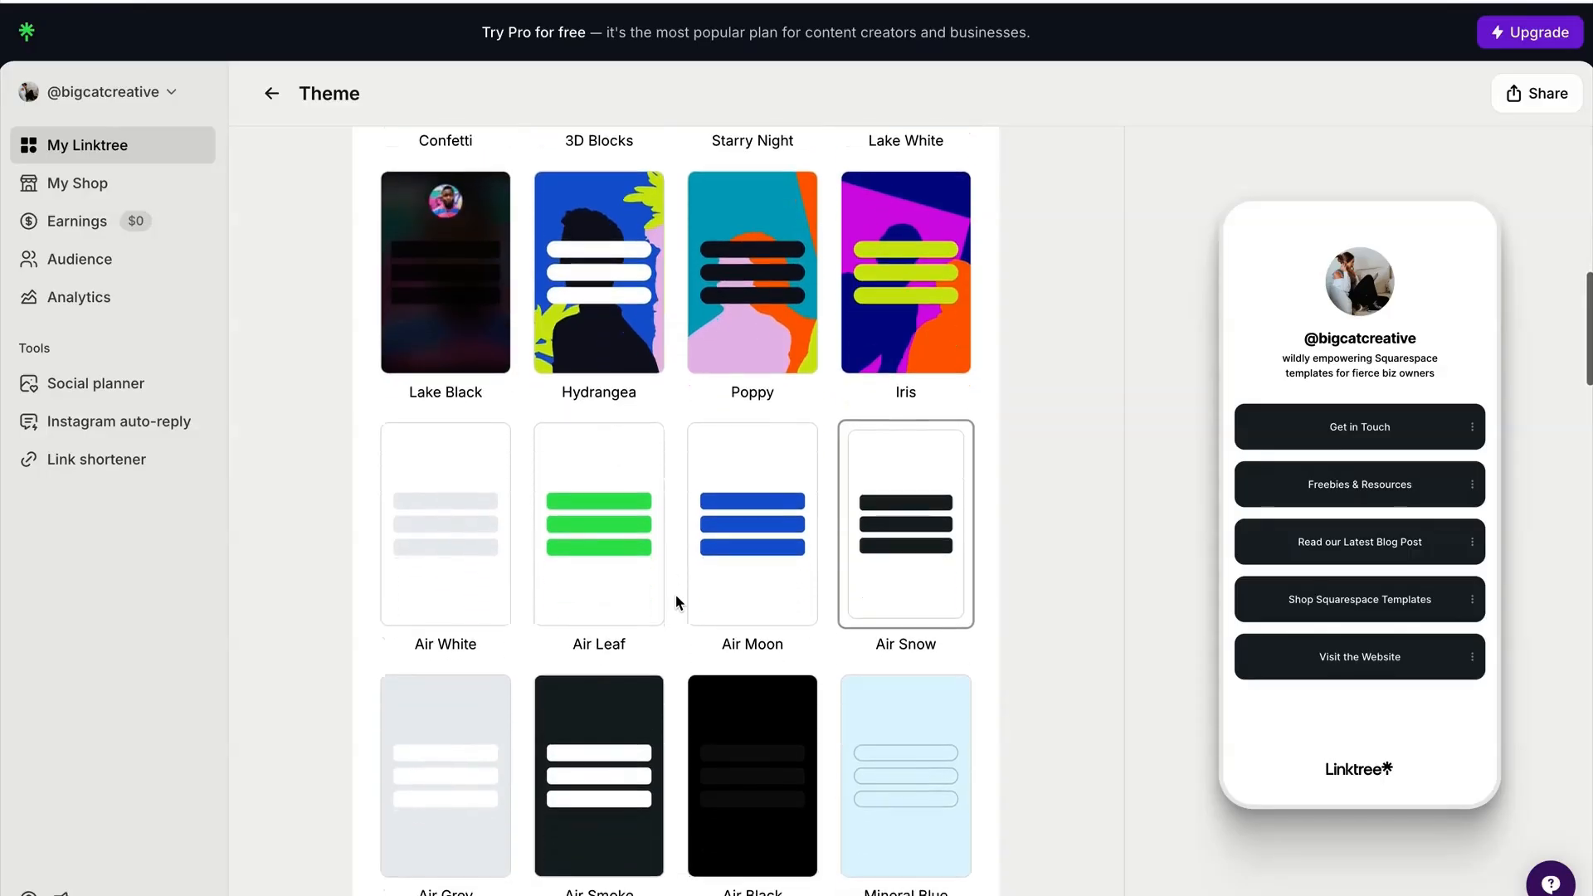
{"action": "scroll", "coordinate": [676, 603], "scroll_direction": "down", "scroll_amount": 5}
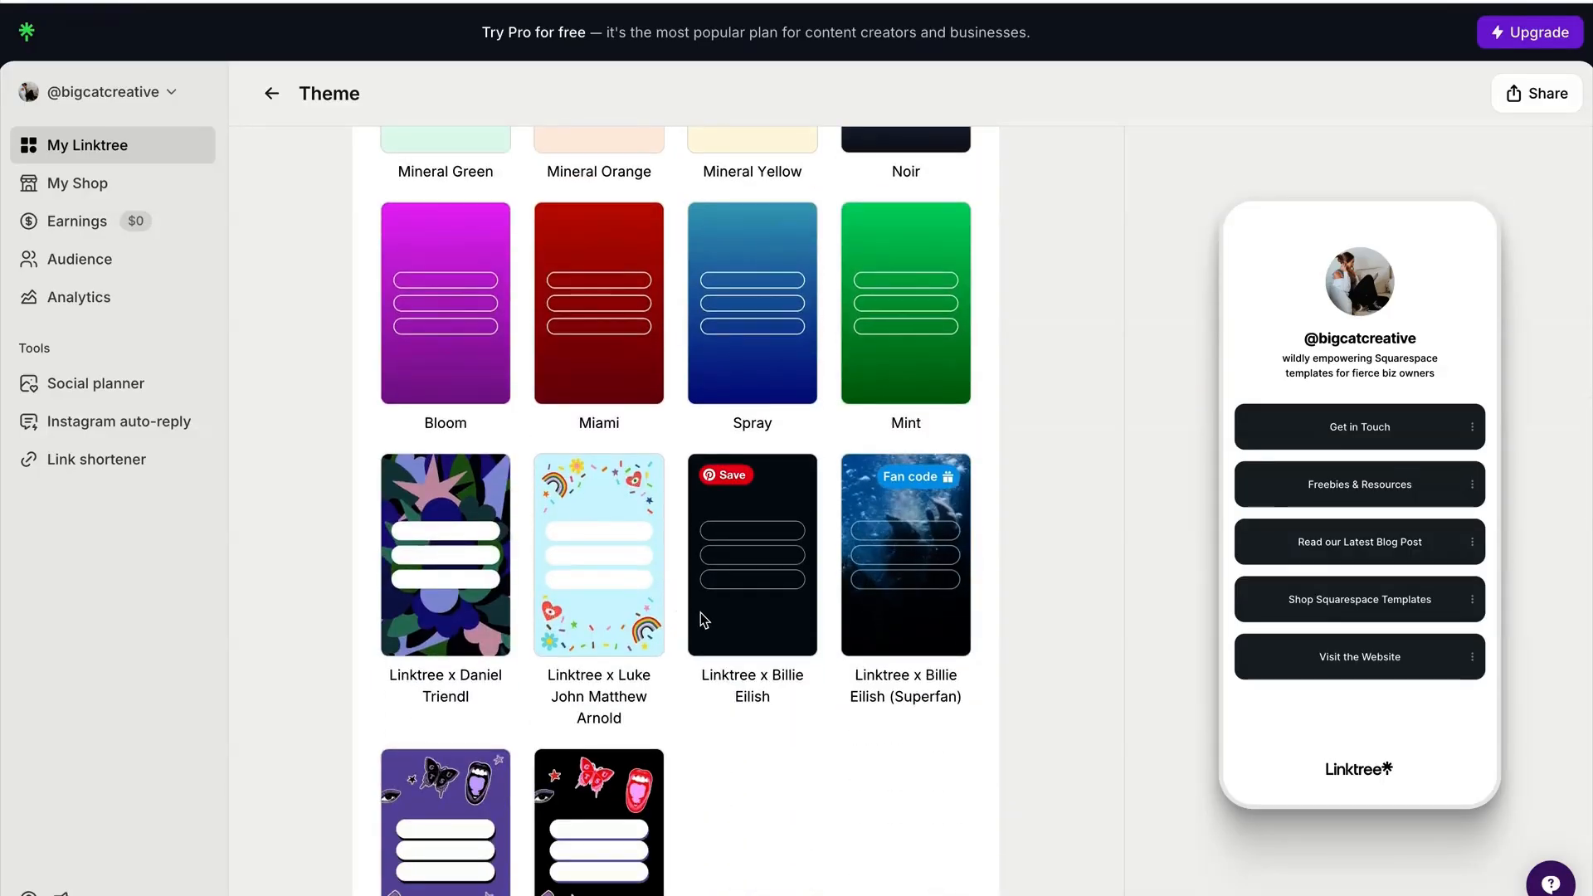
{"action": "scroll", "coordinate": [702, 614], "scroll_direction": "down", "scroll_amount": 4}
{"action": "scroll", "coordinate": [703, 614], "scroll_direction": "down", "scroll_amount": 5}
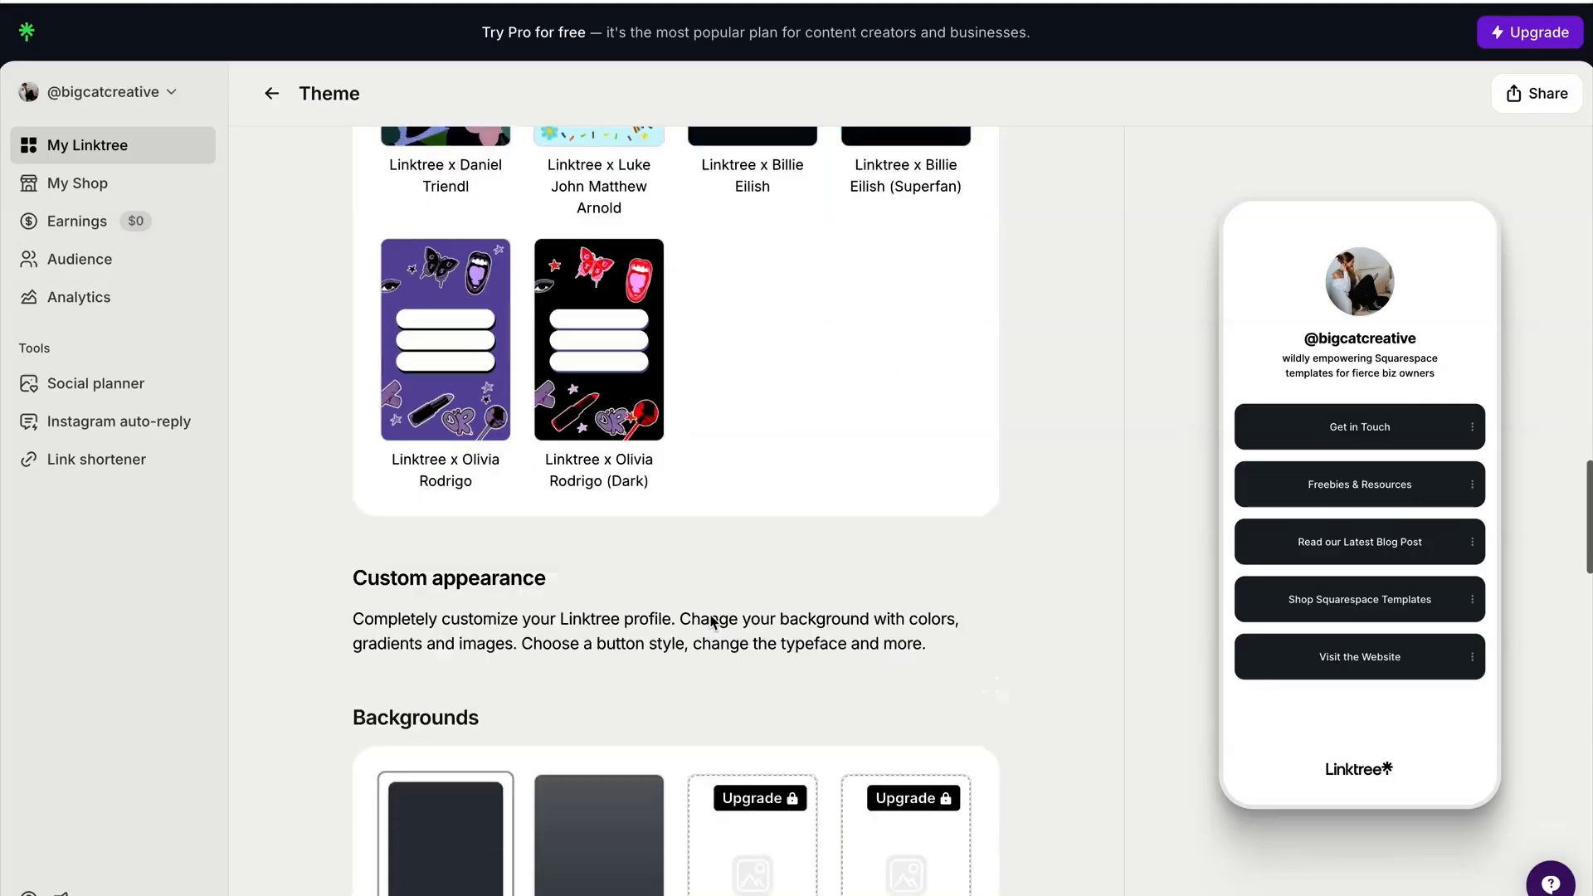
{"action": "scroll", "coordinate": [561, 615], "scroll_direction": "up", "scroll_amount": 2}
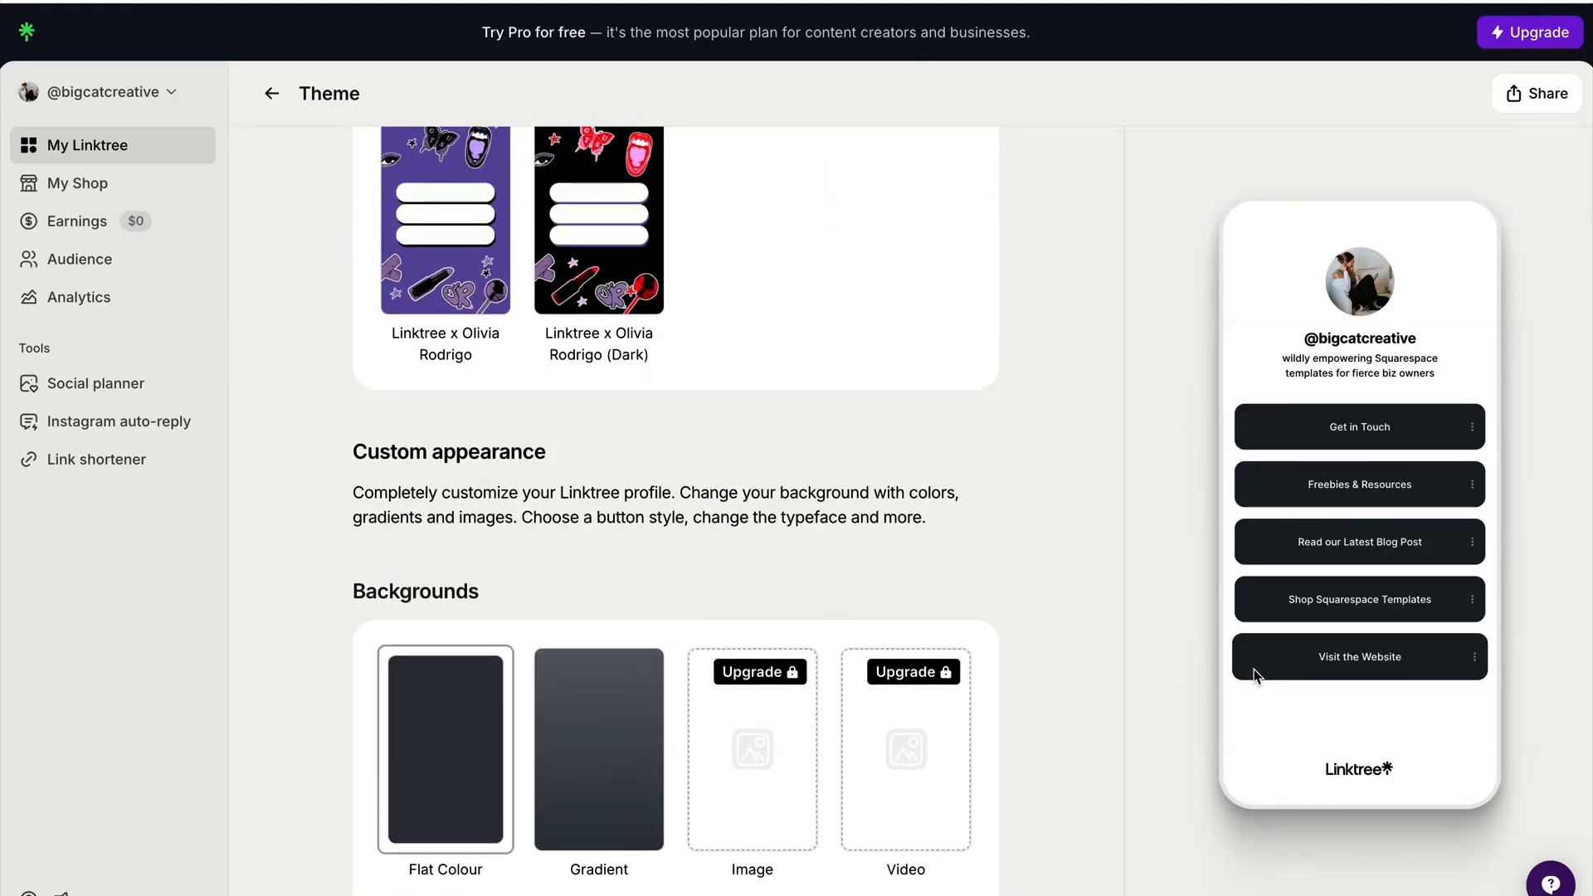
{"action": "scroll", "coordinate": [1179, 665], "scroll_direction": "up", "scroll_amount": 8}
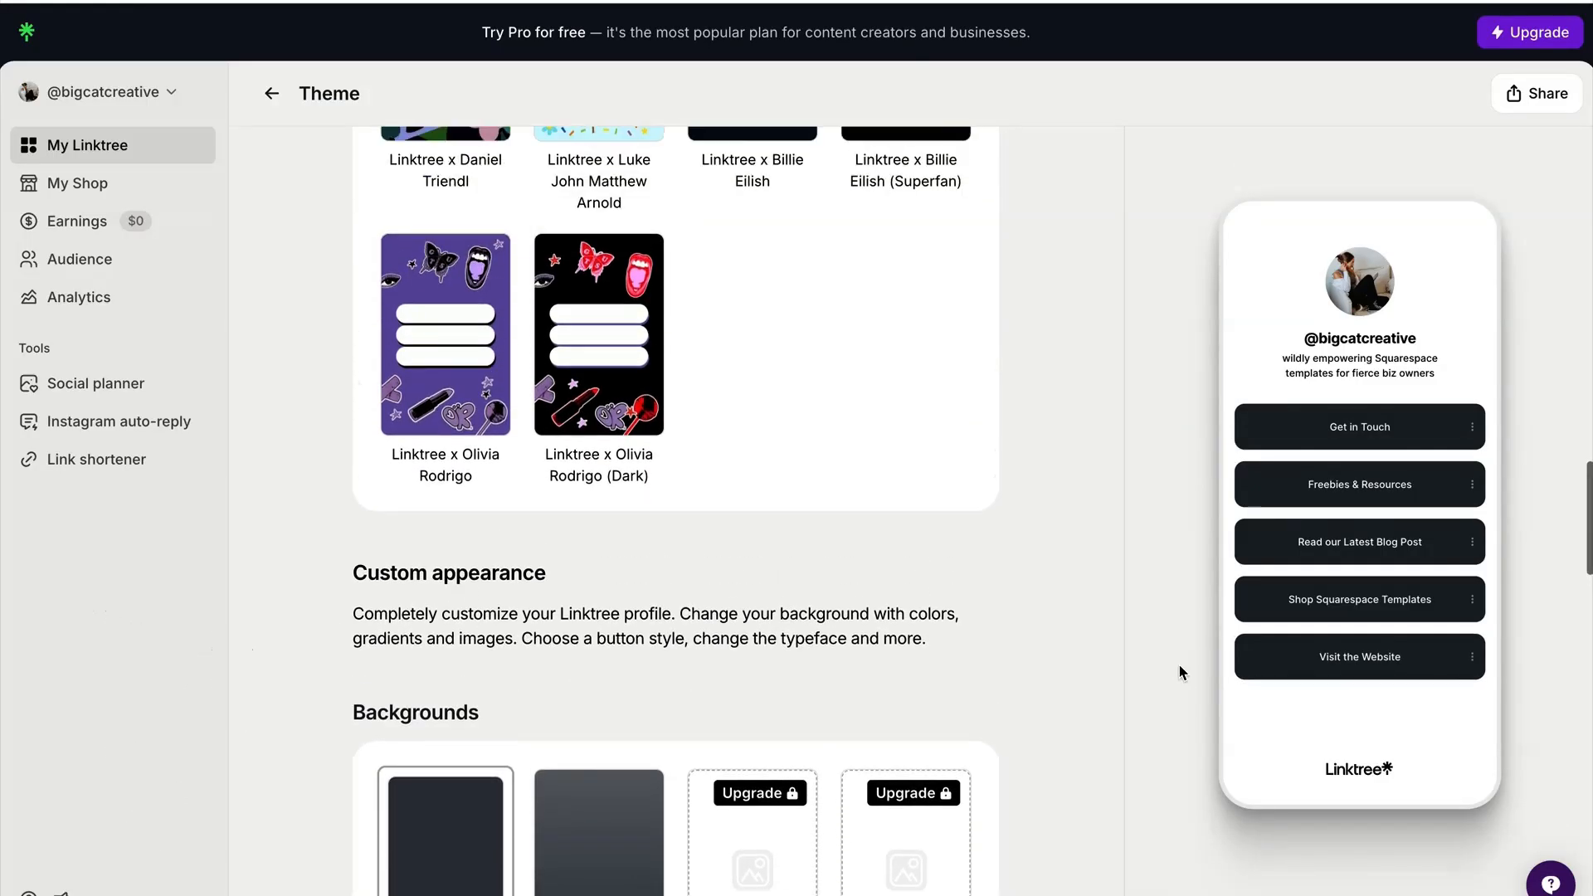
{"action": "scroll", "coordinate": [1177, 669], "scroll_direction": "up", "scroll_amount": 8}
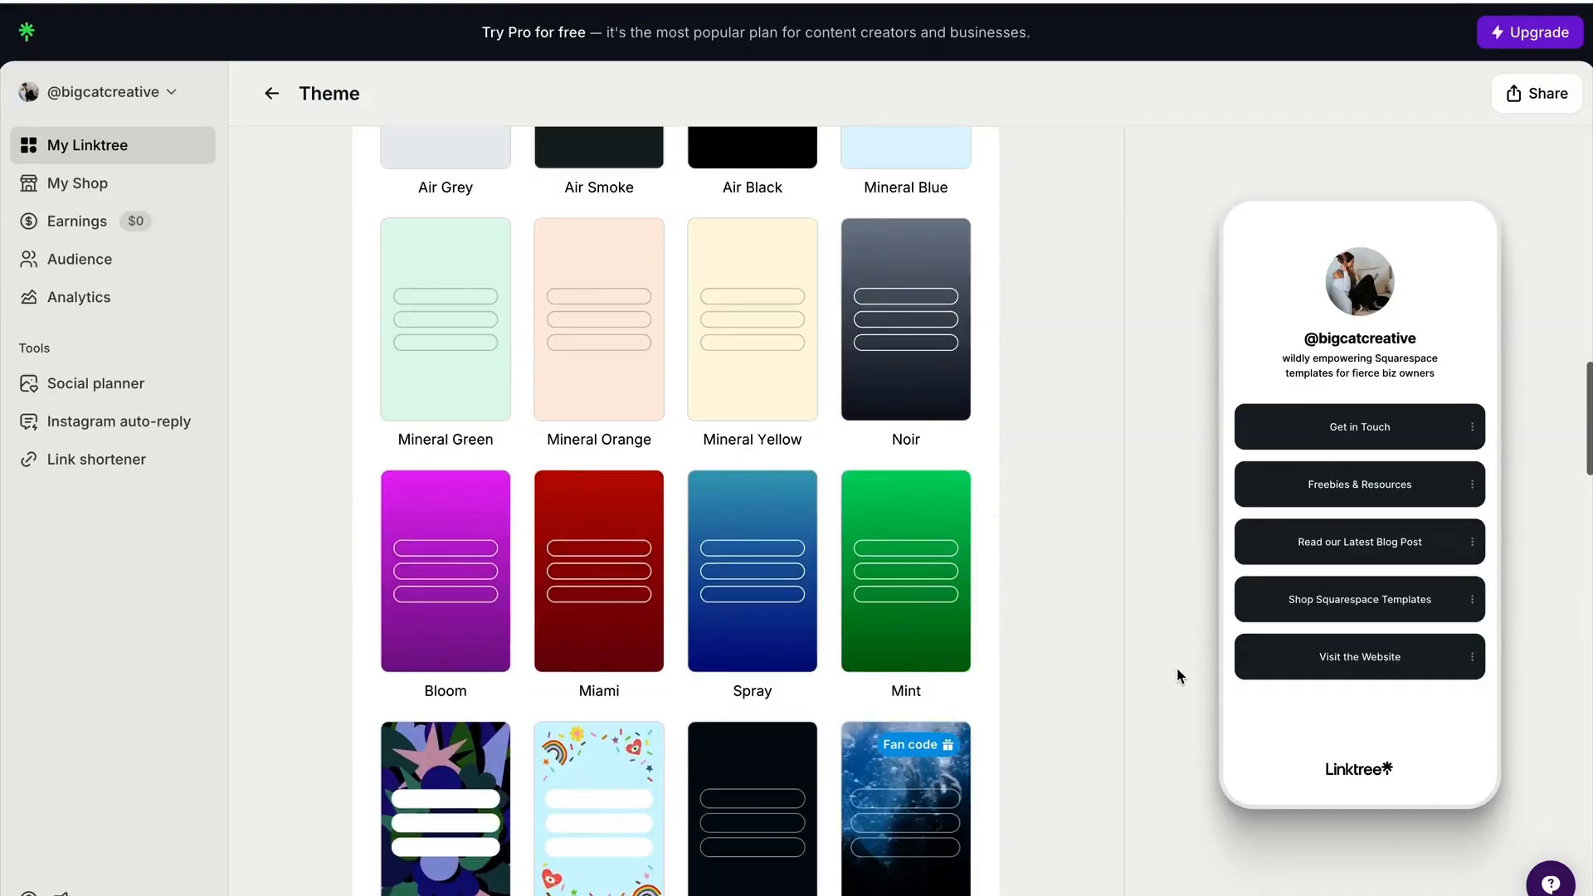
{"action": "scroll", "coordinate": [1177, 674], "scroll_direction": "up", "scroll_amount": 10}
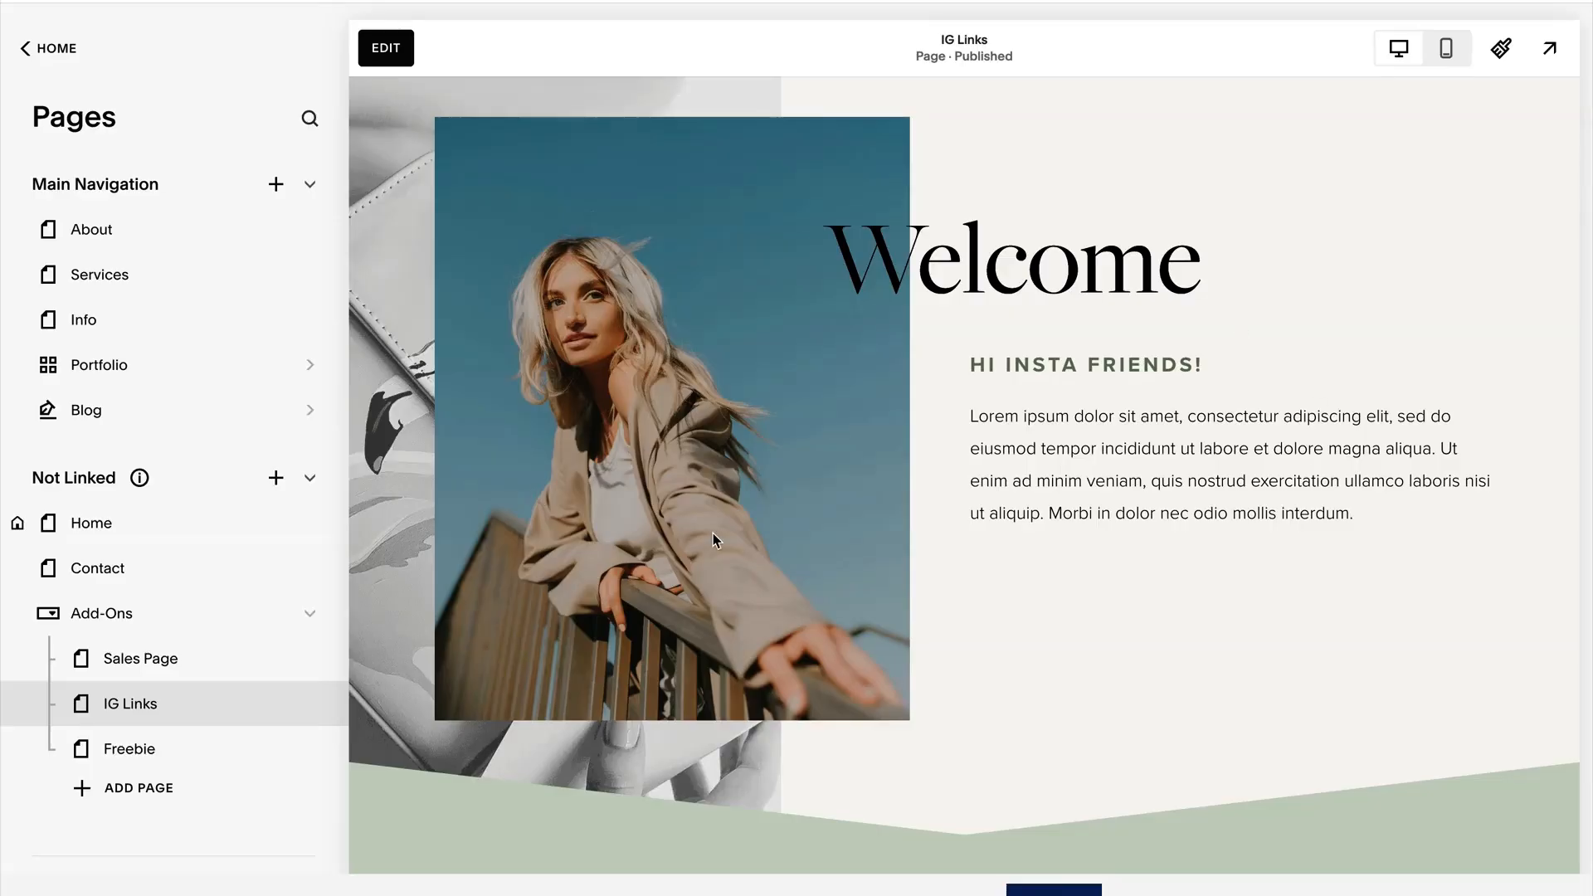
Preview the Squarespace IG Links page in mobile view and examine its welcome section, numbered links, blog post and freebie sign-up.
{"action": "left_click", "coordinate": [1447, 48]}
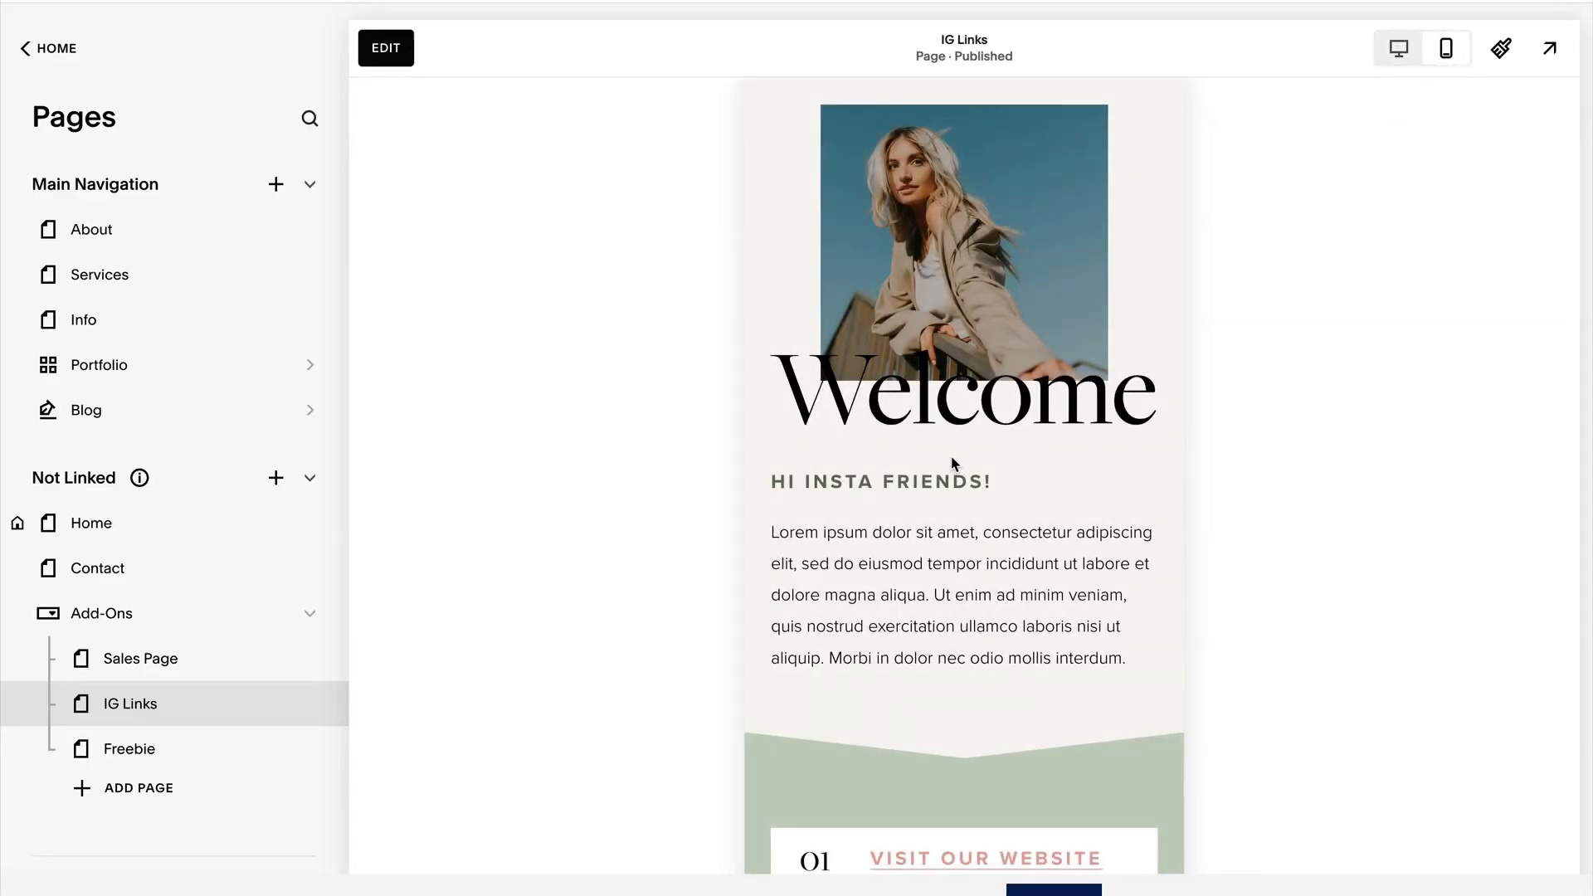
{"action": "scroll", "coordinate": [946, 459], "scroll_direction": "down", "scroll_amount": 3}
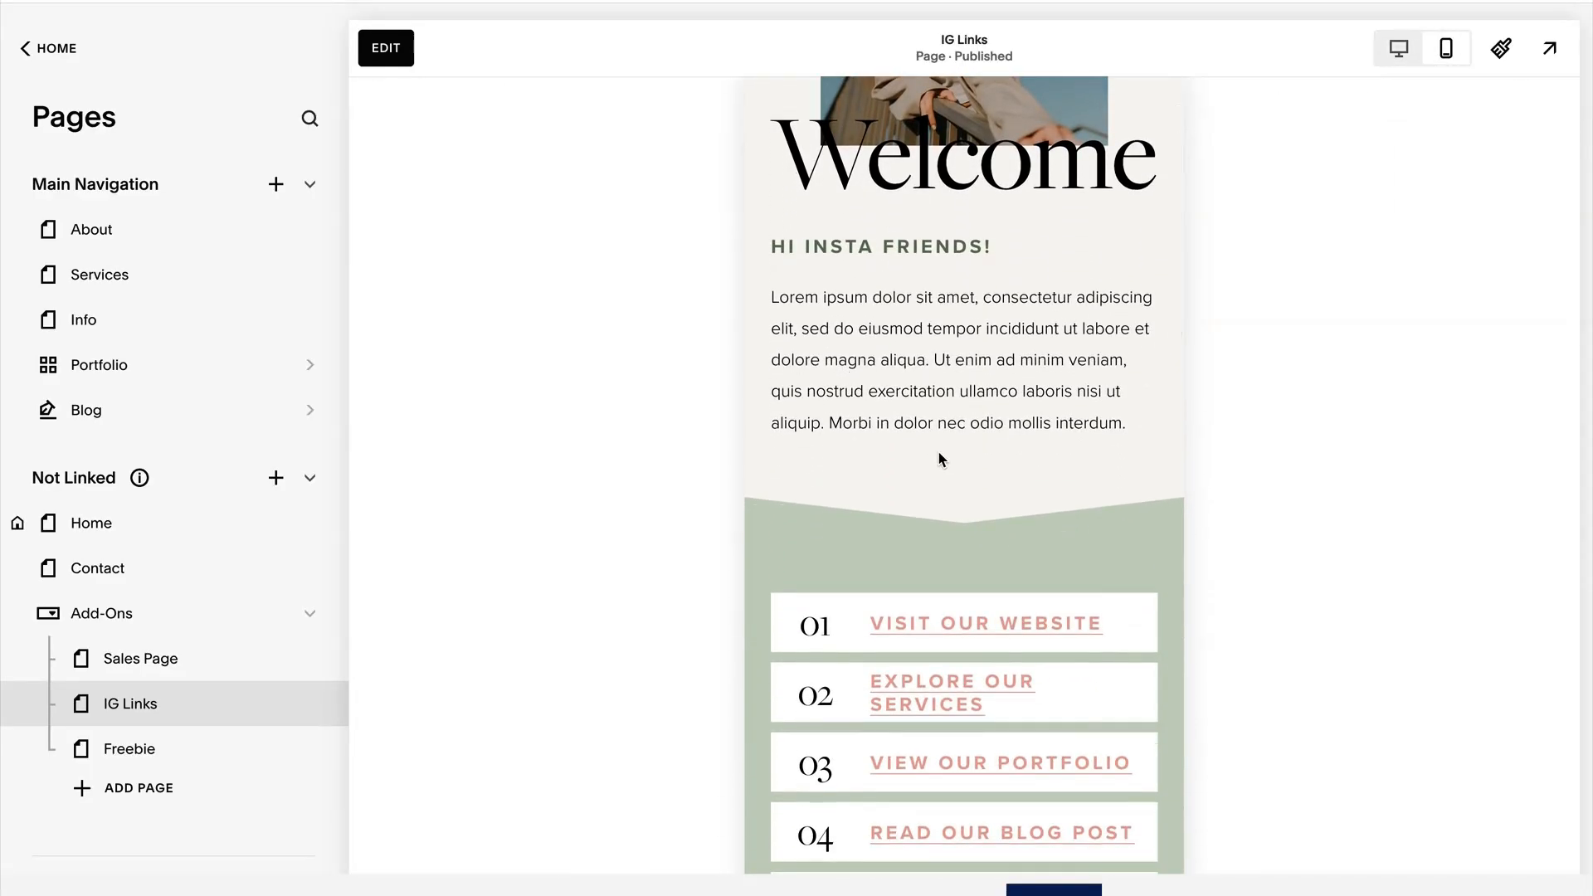
{"action": "scroll", "coordinate": [942, 459], "scroll_direction": "down", "scroll_amount": 4}
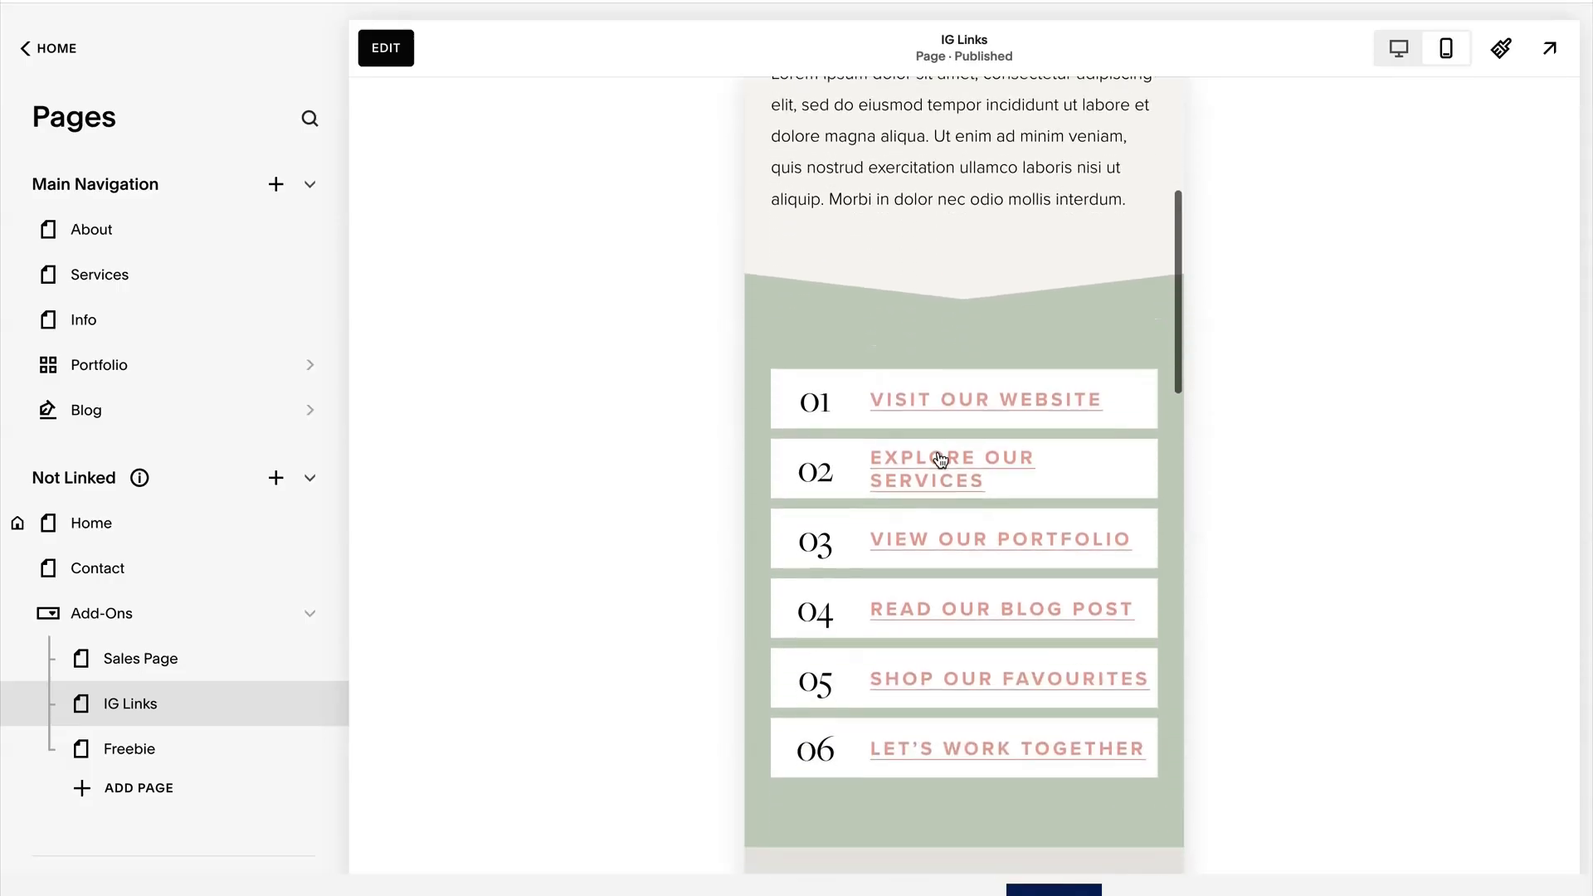
{"action": "scroll", "coordinate": [941, 460], "scroll_direction": "down", "scroll_amount": 2}
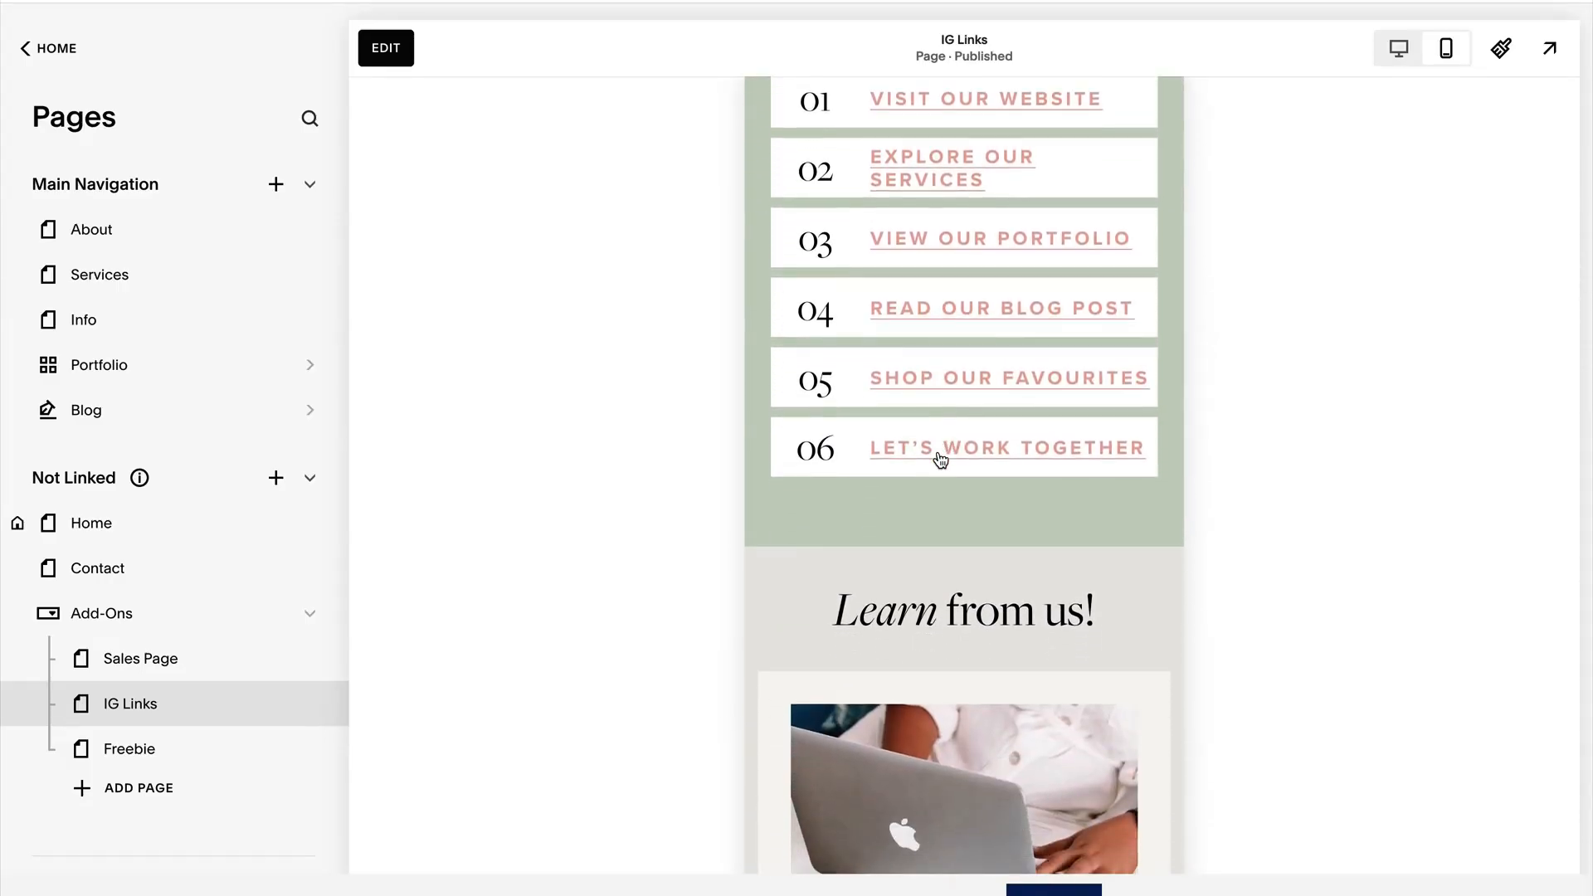
{"action": "scroll", "coordinate": [940, 459], "scroll_direction": "down", "scroll_amount": 2}
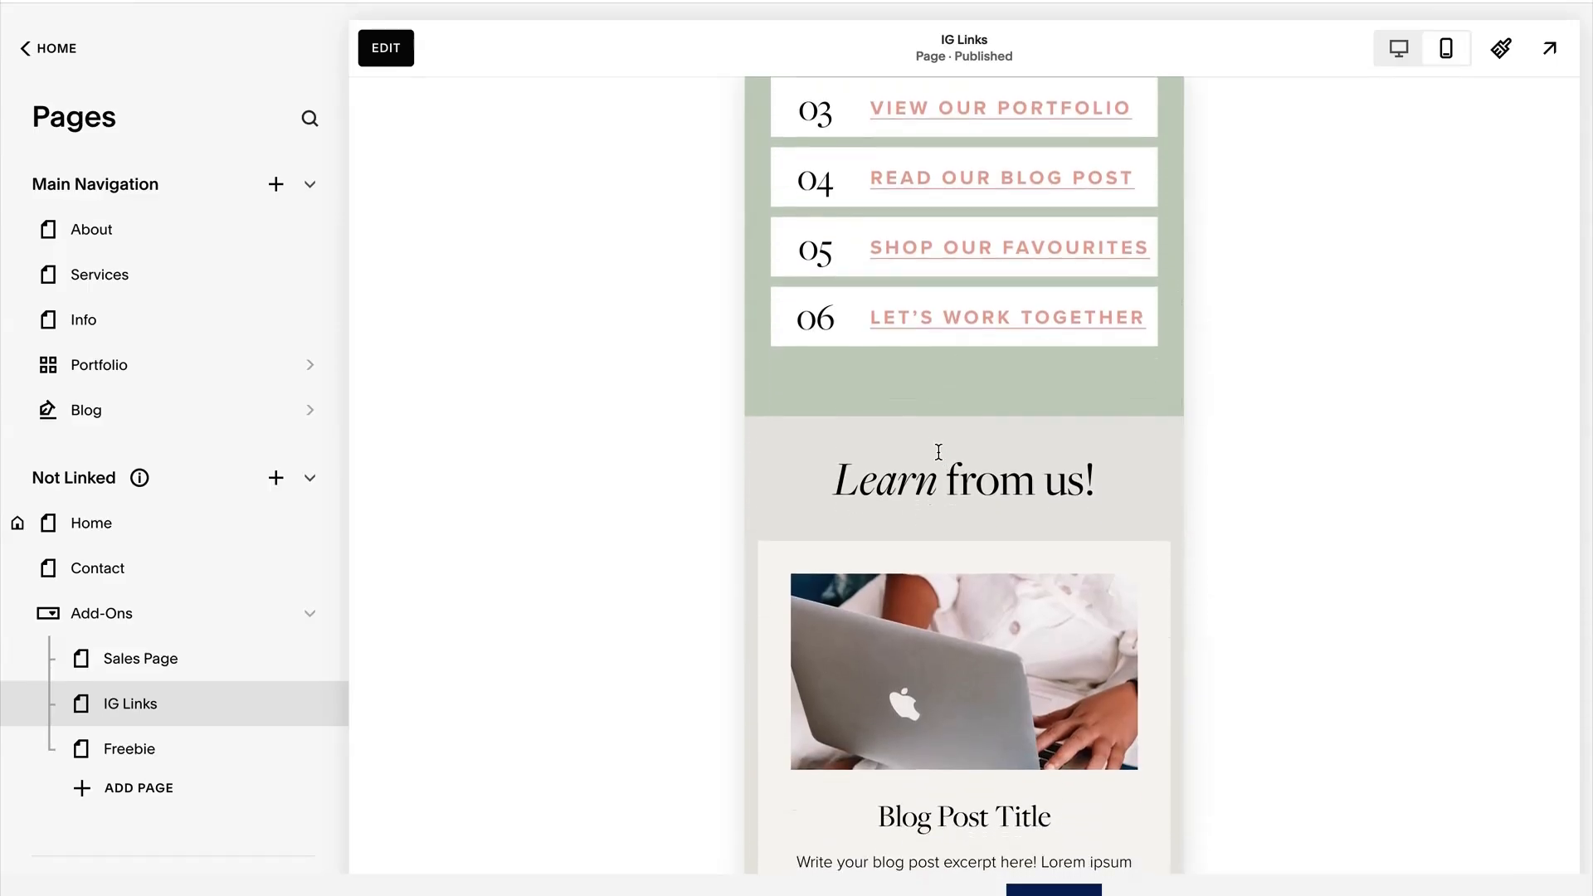
{"action": "scroll", "coordinate": [938, 451], "scroll_direction": "down", "scroll_amount": 3}
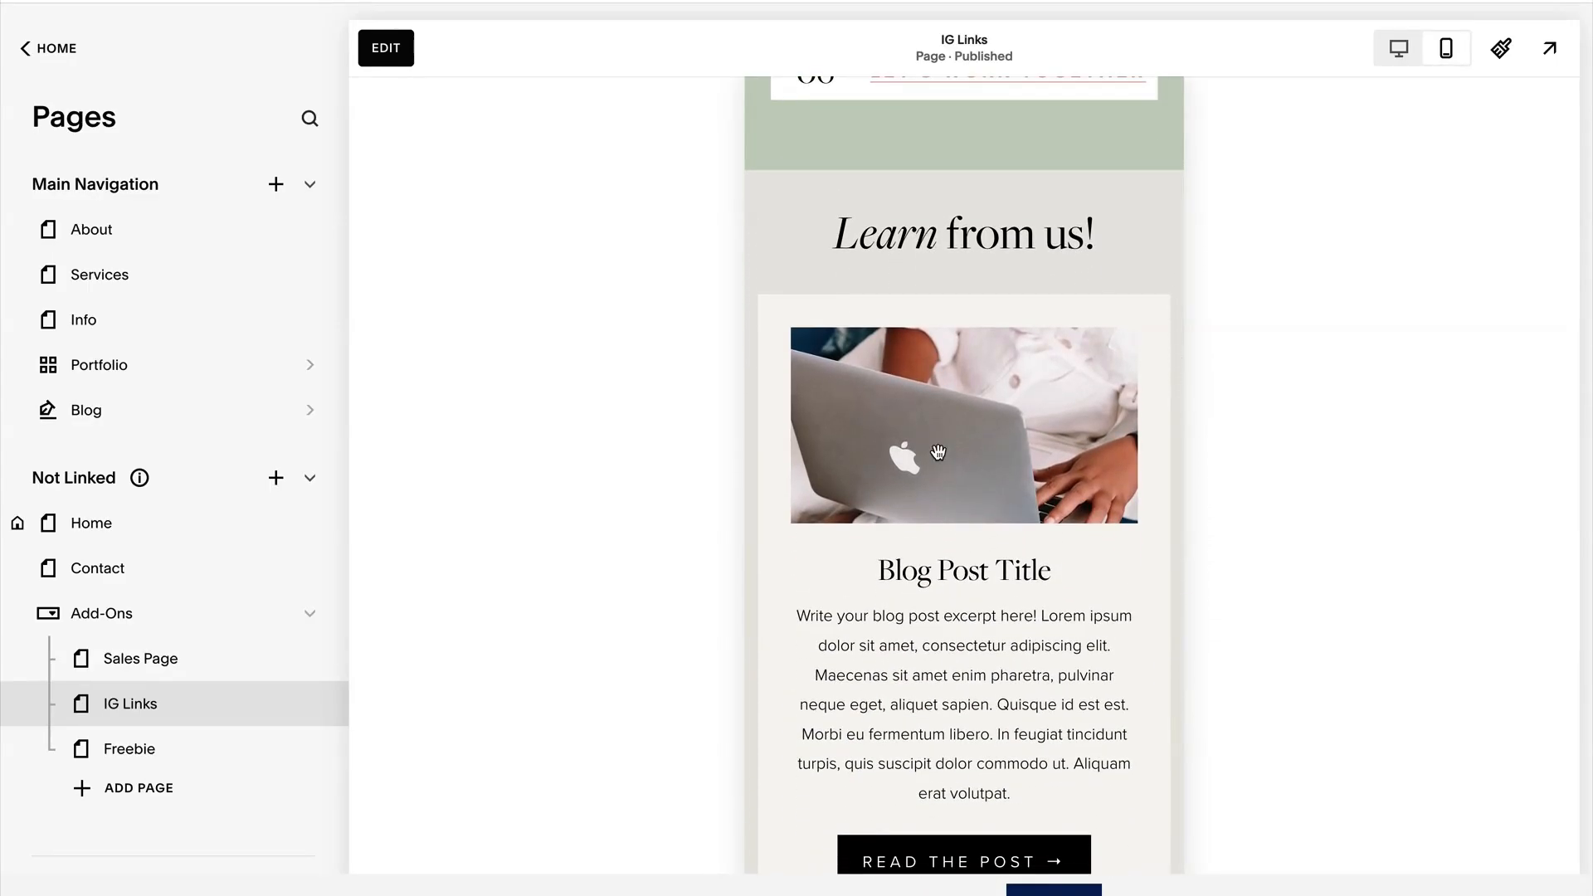
{"action": "scroll", "coordinate": [938, 452], "scroll_direction": "down", "scroll_amount": 2}
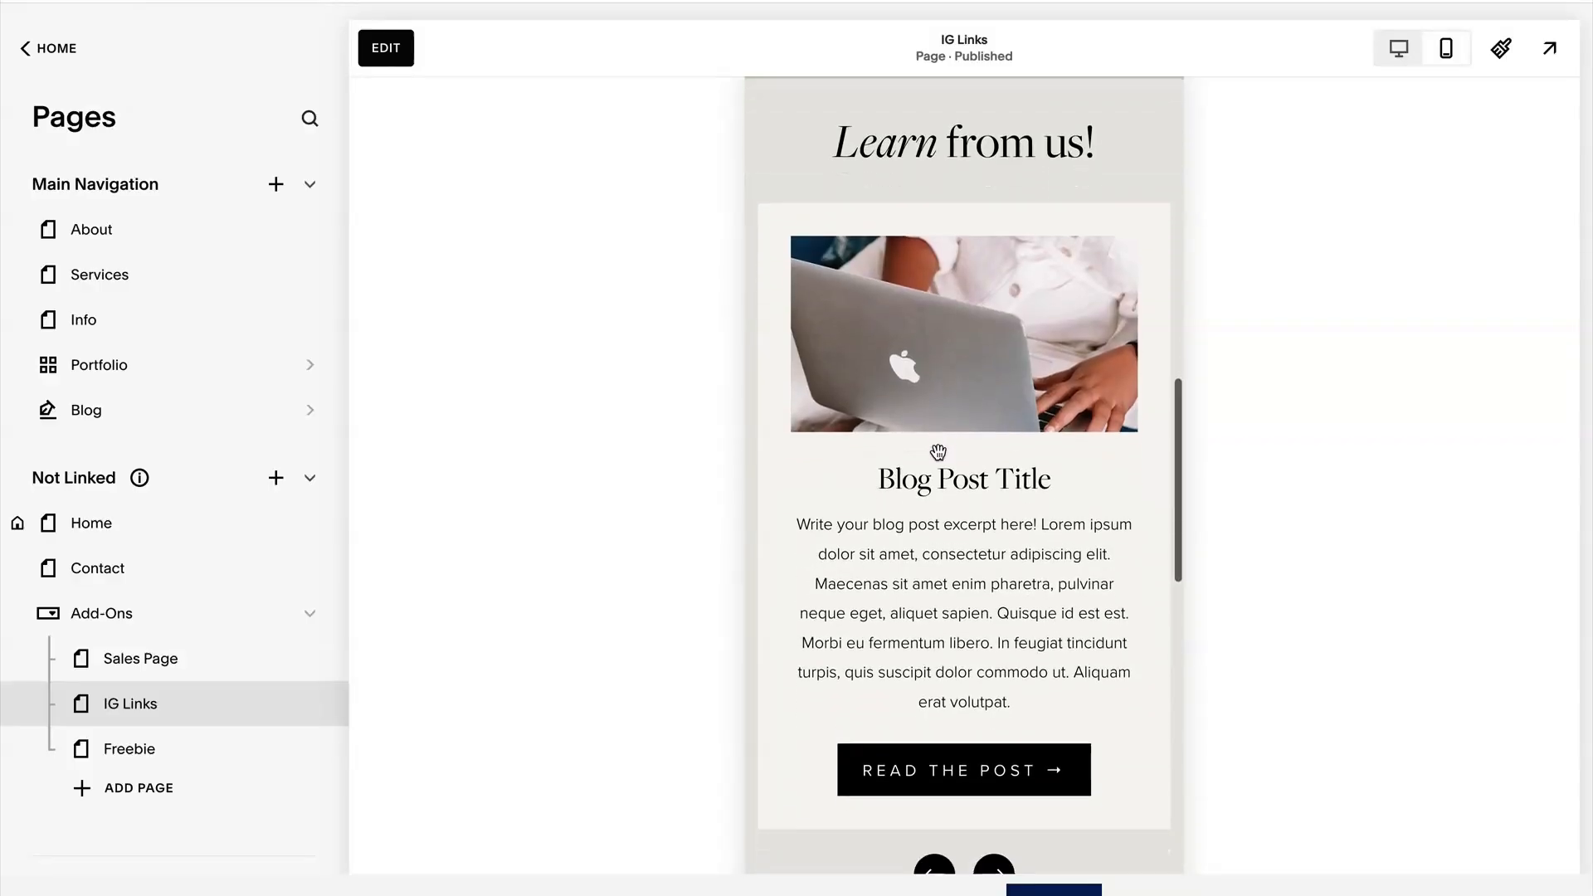
{"action": "scroll", "coordinate": [939, 451], "scroll_direction": "down", "scroll_amount": 4}
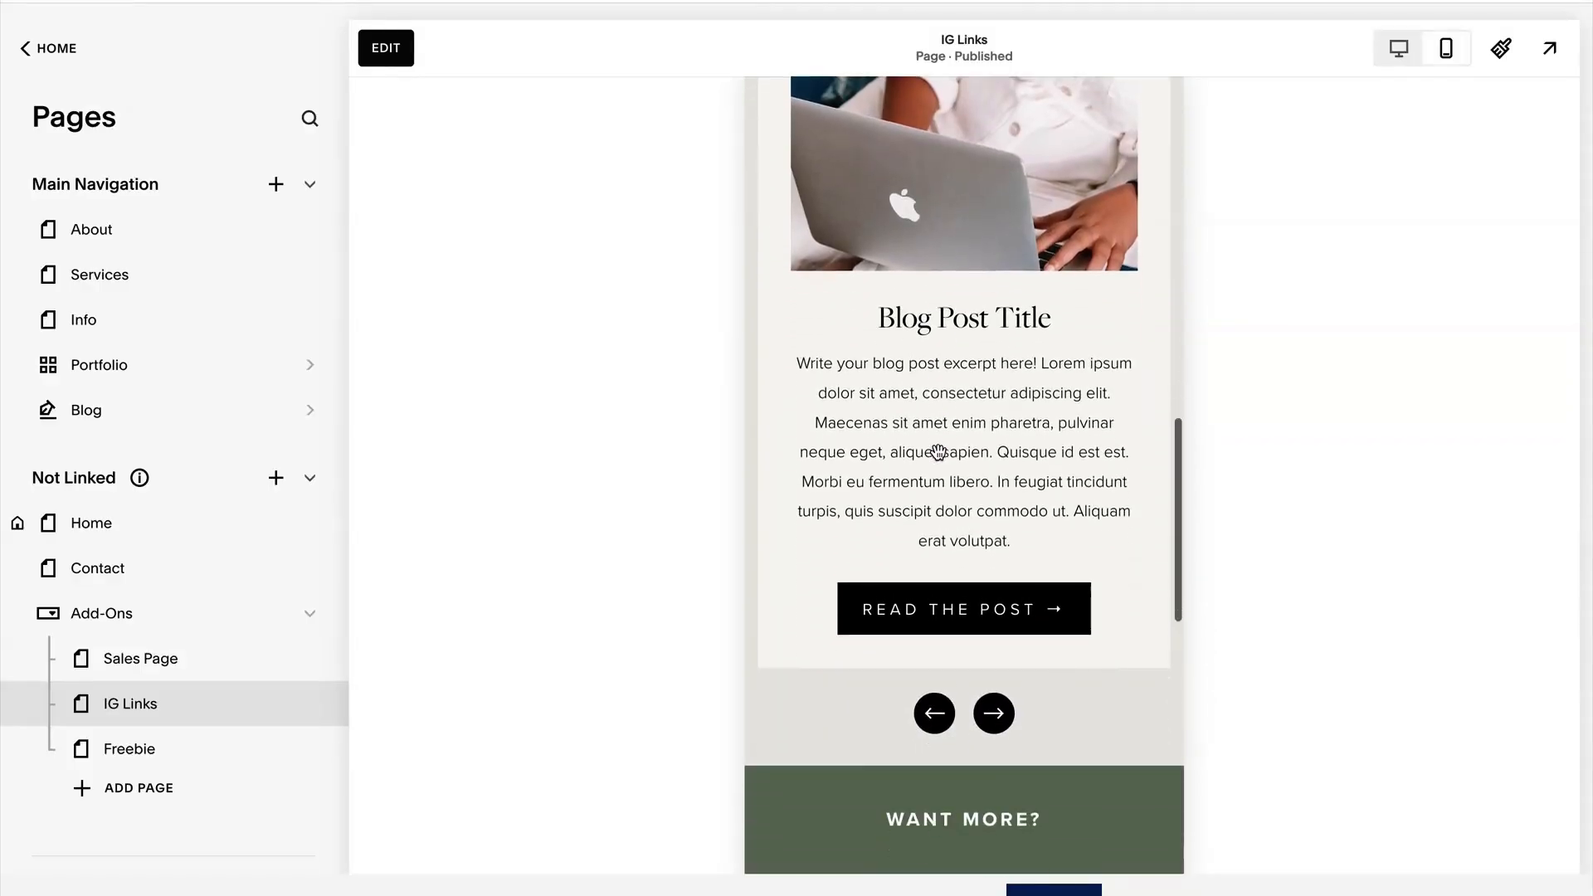
{"action": "scroll", "coordinate": [938, 451], "scroll_direction": "down", "scroll_amount": 3}
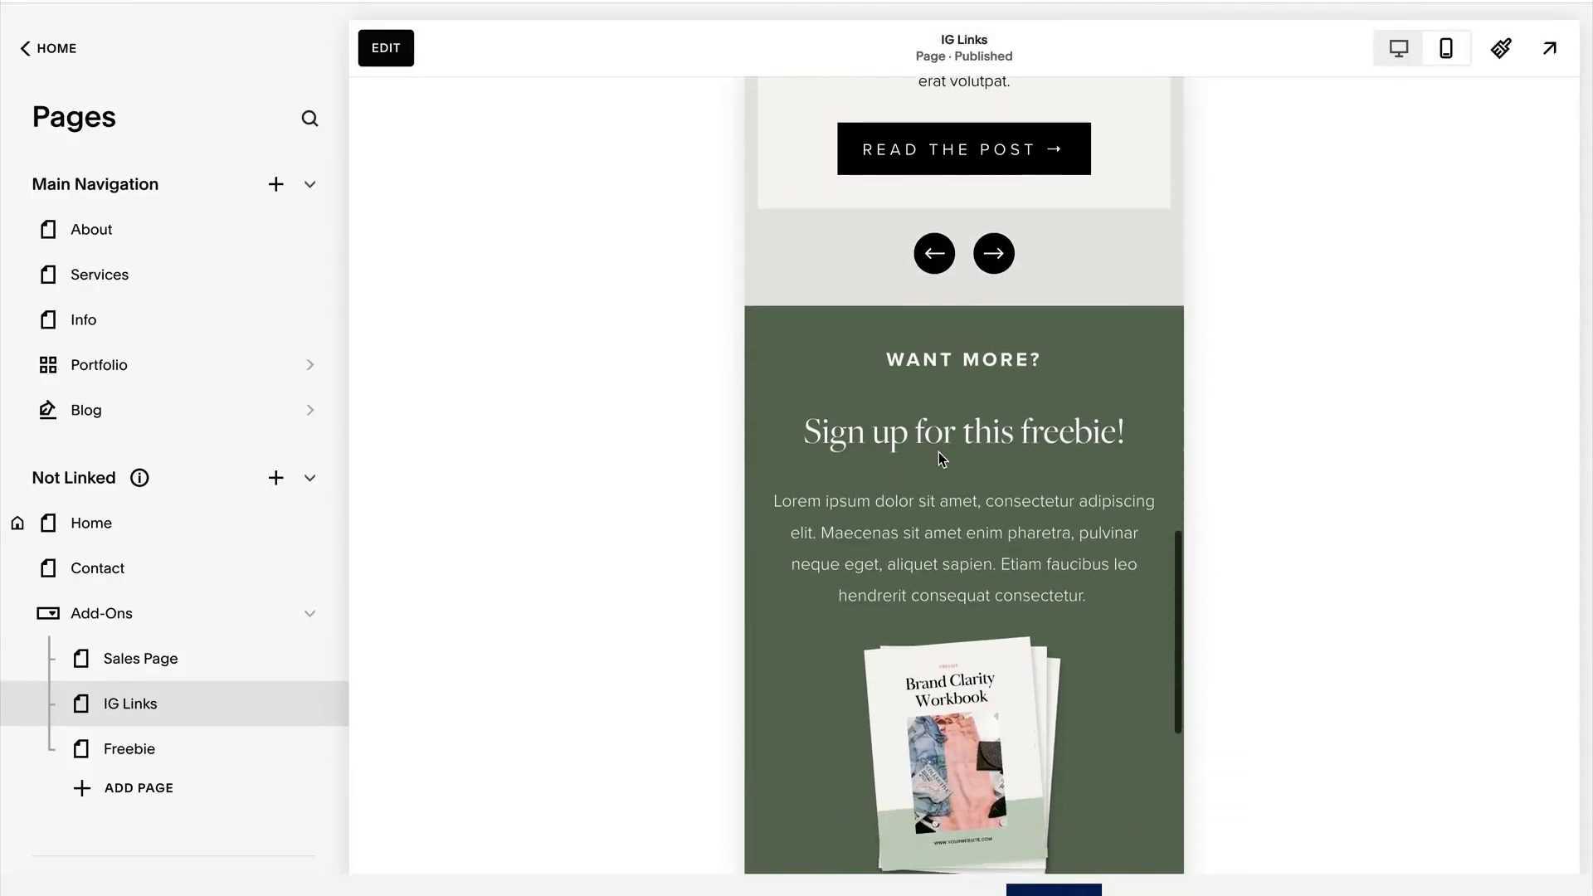
{"action": "scroll", "coordinate": [939, 452], "scroll_direction": "up", "scroll_amount": 3}
{"action": "scroll", "coordinate": [938, 461], "scroll_direction": "up", "scroll_amount": 12}
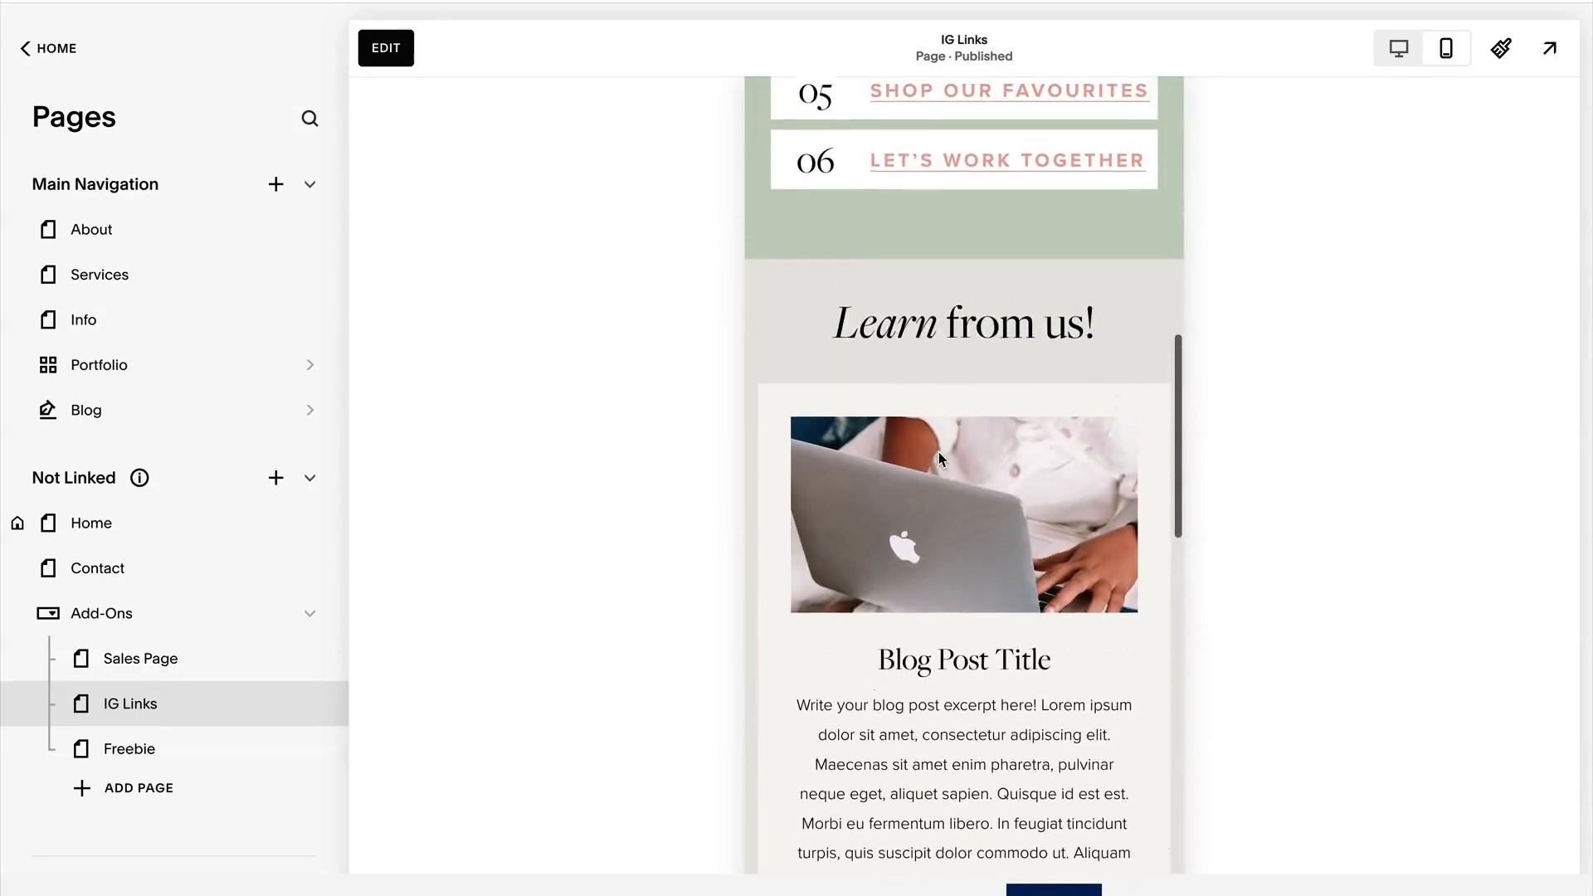
{"action": "scroll", "coordinate": [939, 453], "scroll_direction": "up", "scroll_amount": 8}
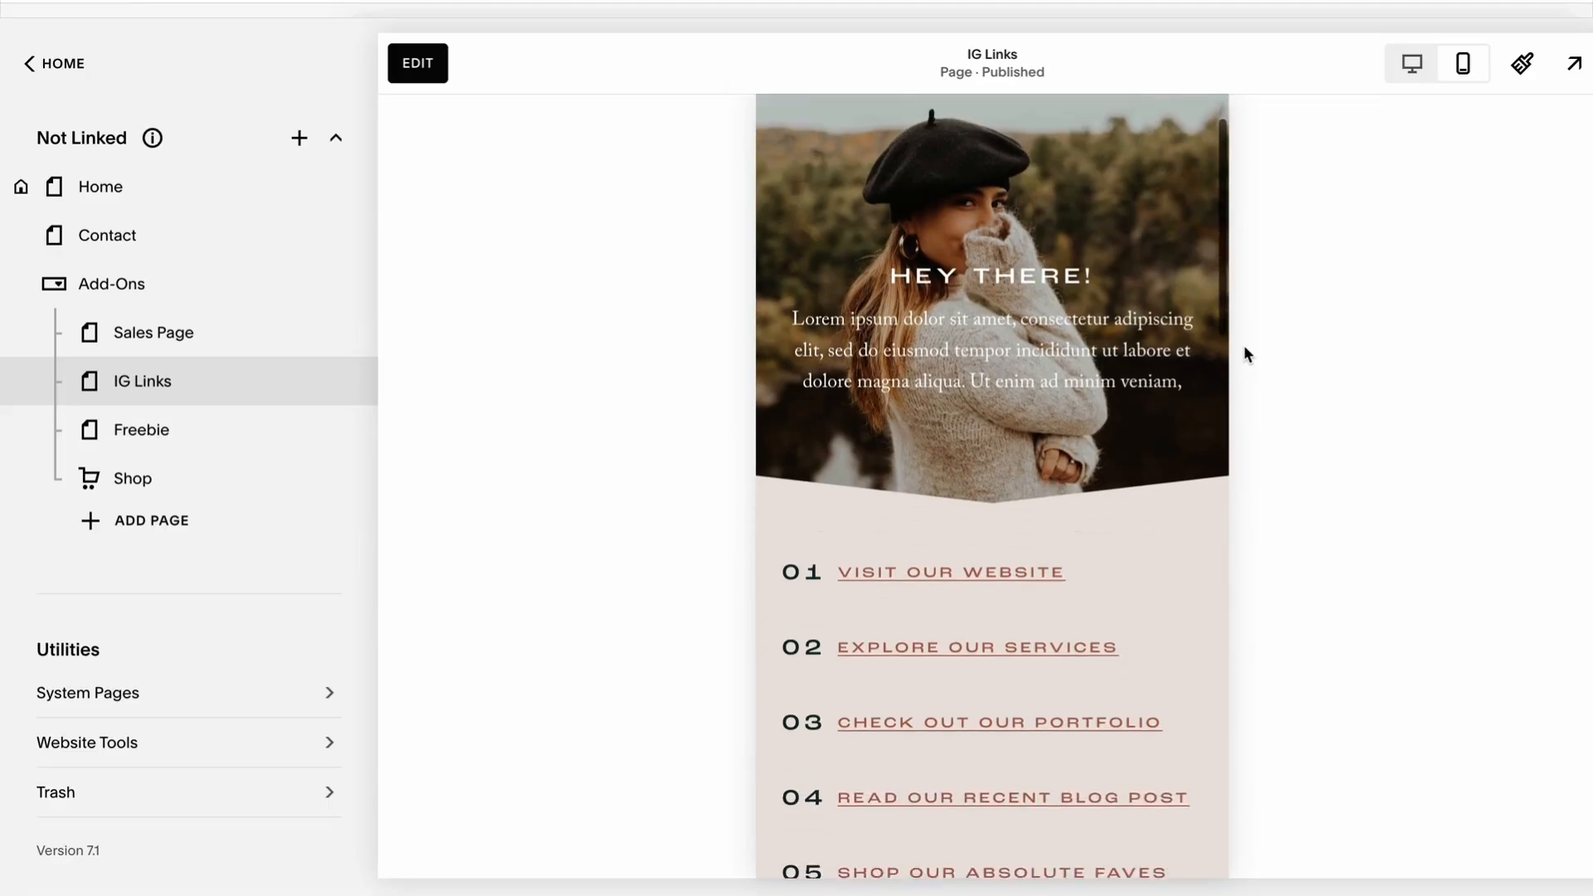
{"action": "scroll", "coordinate": [1158, 318], "scroll_direction": "down", "scroll_amount": 9}
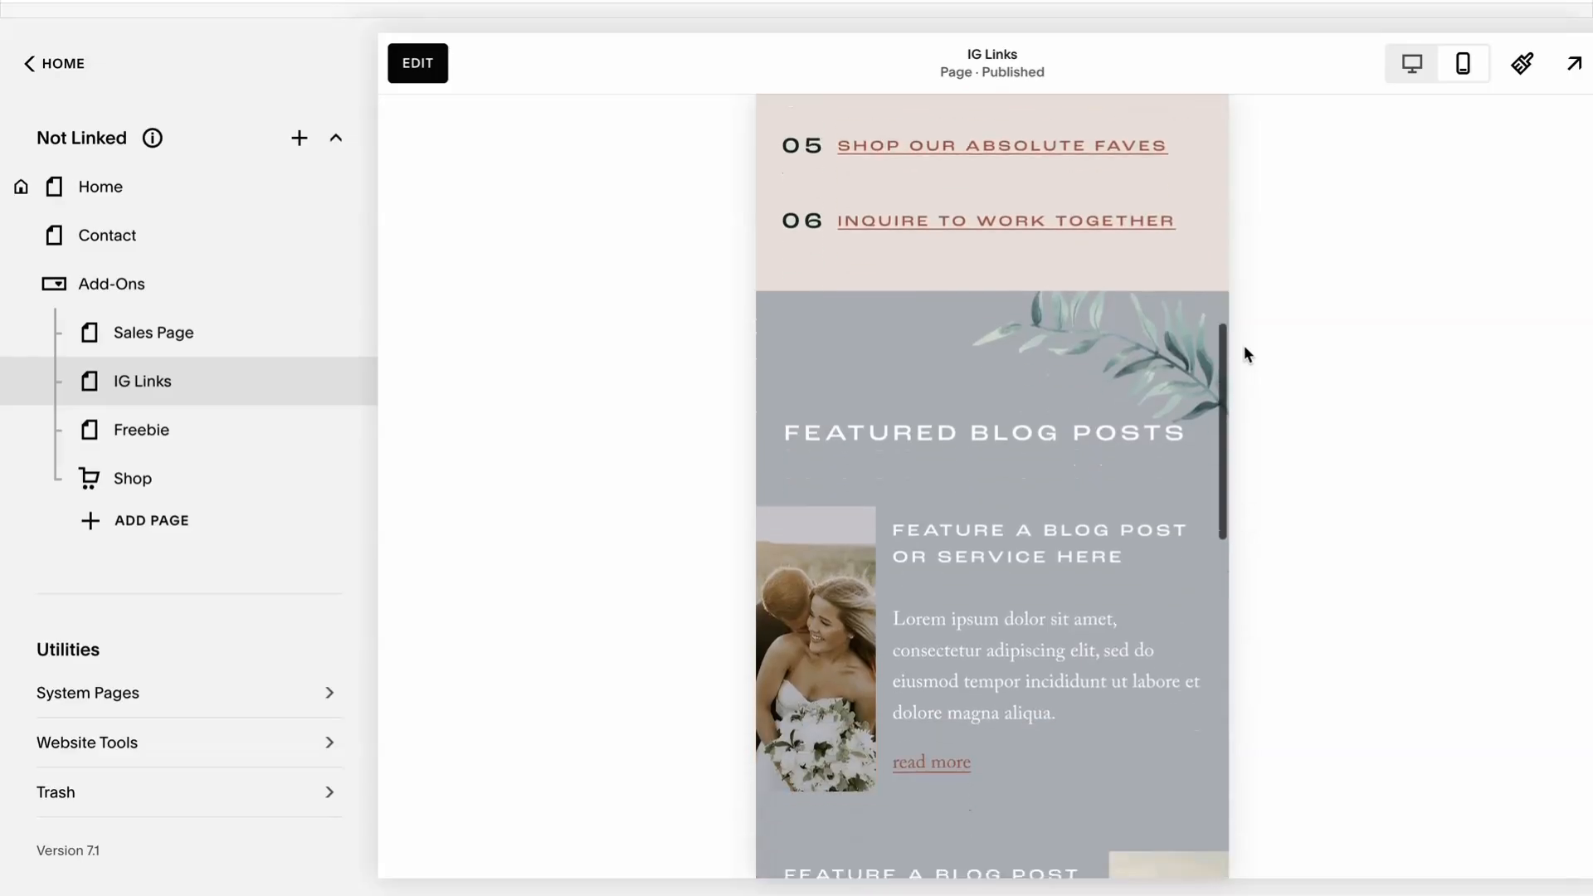
Examine the mobile previews of two other templates' IG Links pages, including their link lists, featured blog posts and freebie section.
{"action": "scroll", "coordinate": [1243, 345], "scroll_direction": "down", "scroll_amount": 12}
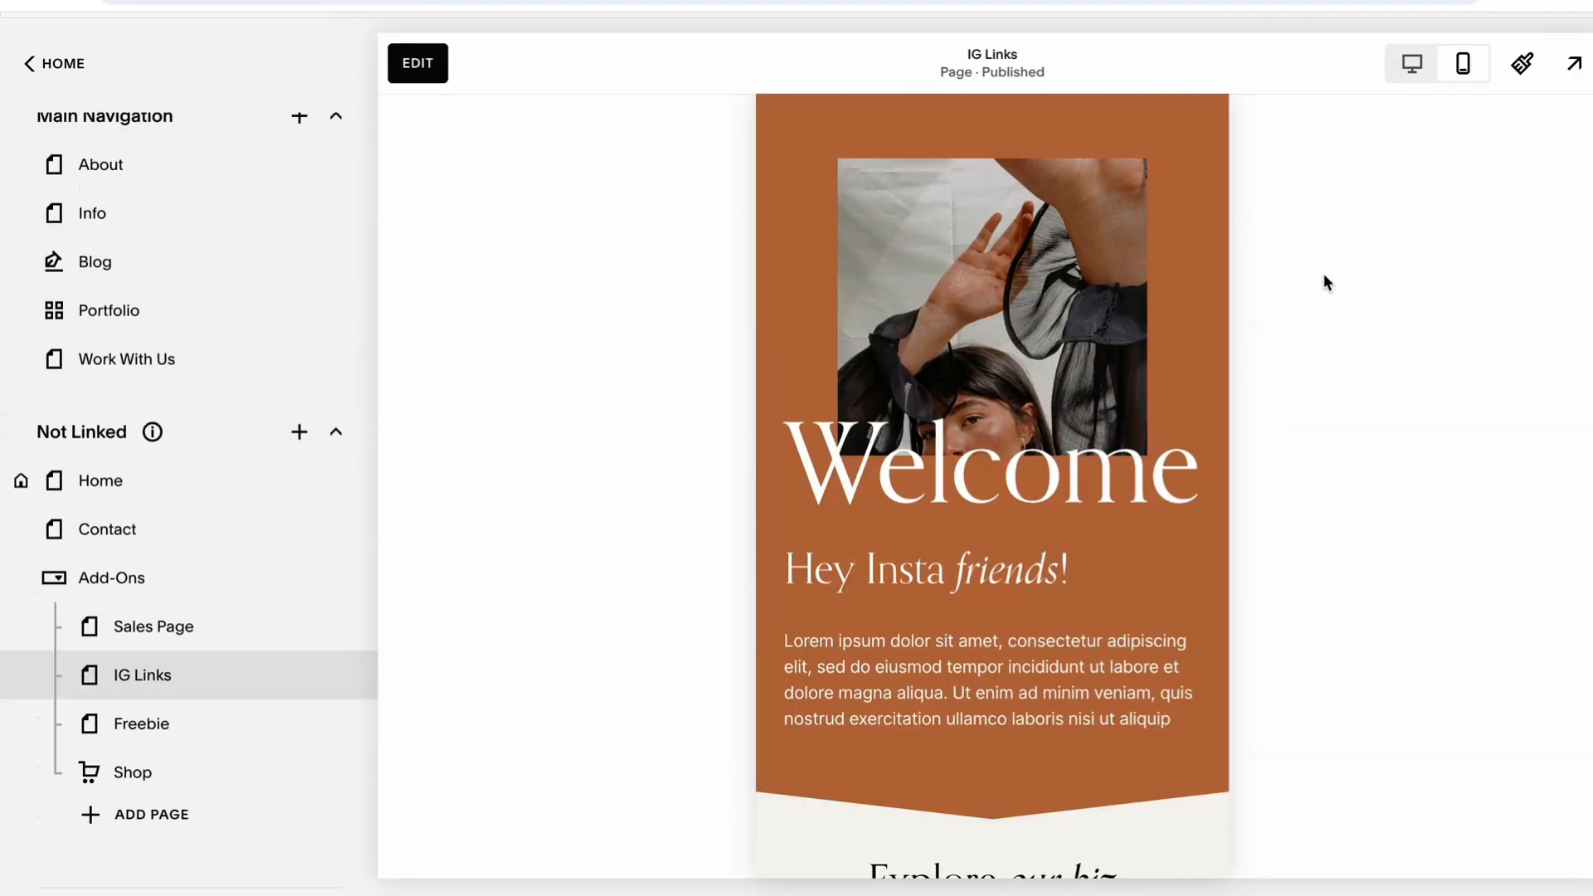
{"action": "scroll", "coordinate": [1224, 357], "scroll_direction": "down", "scroll_amount": 7}
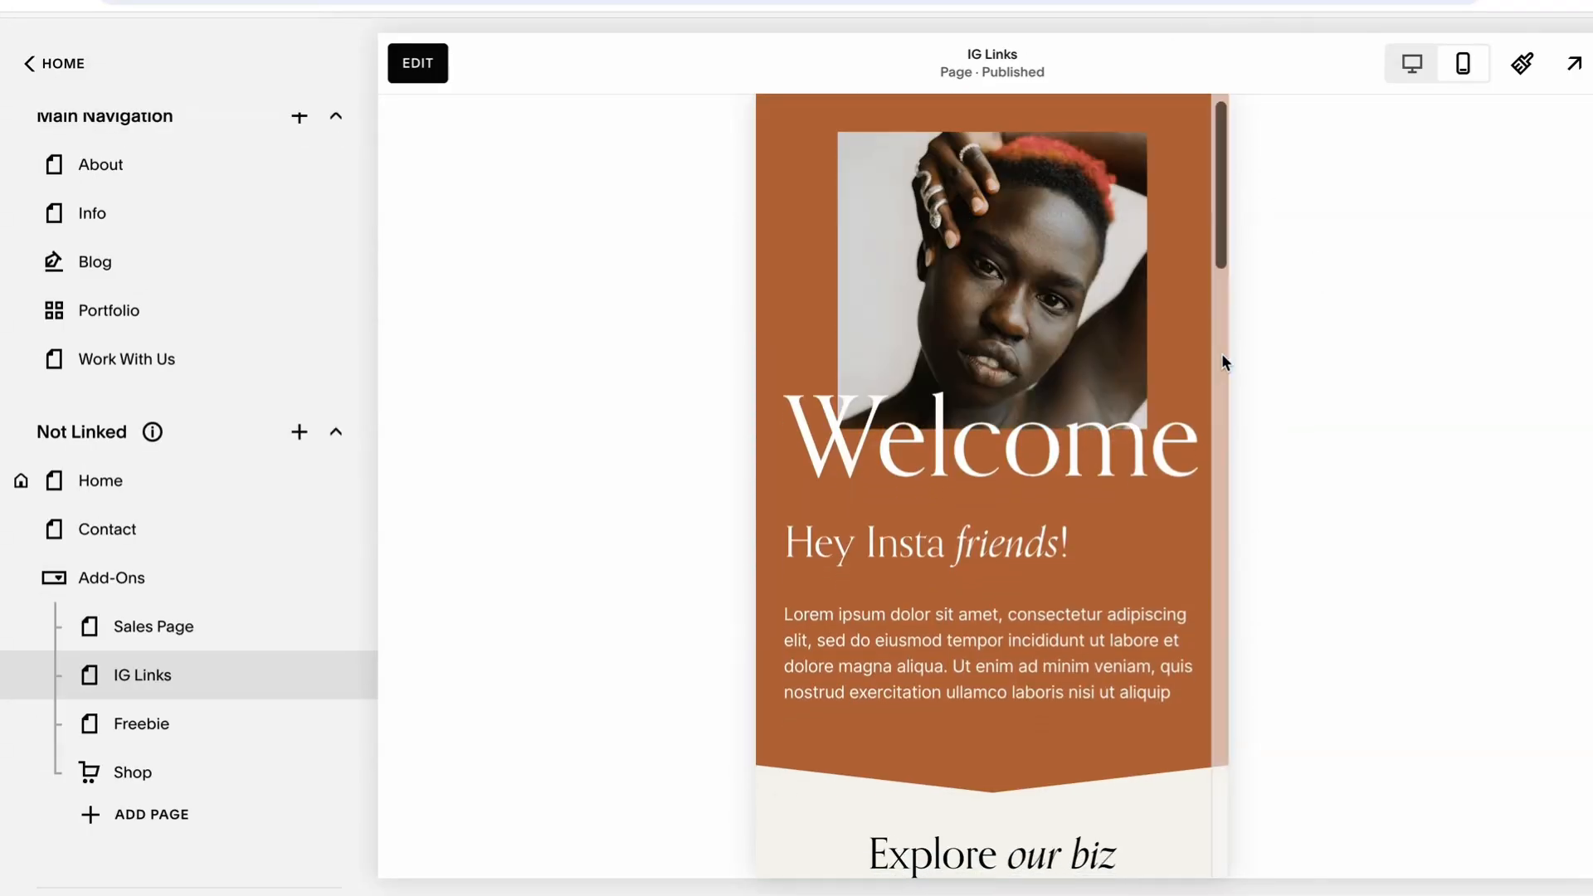
{"action": "scroll", "coordinate": [1225, 363], "scroll_direction": "down", "scroll_amount": 8}
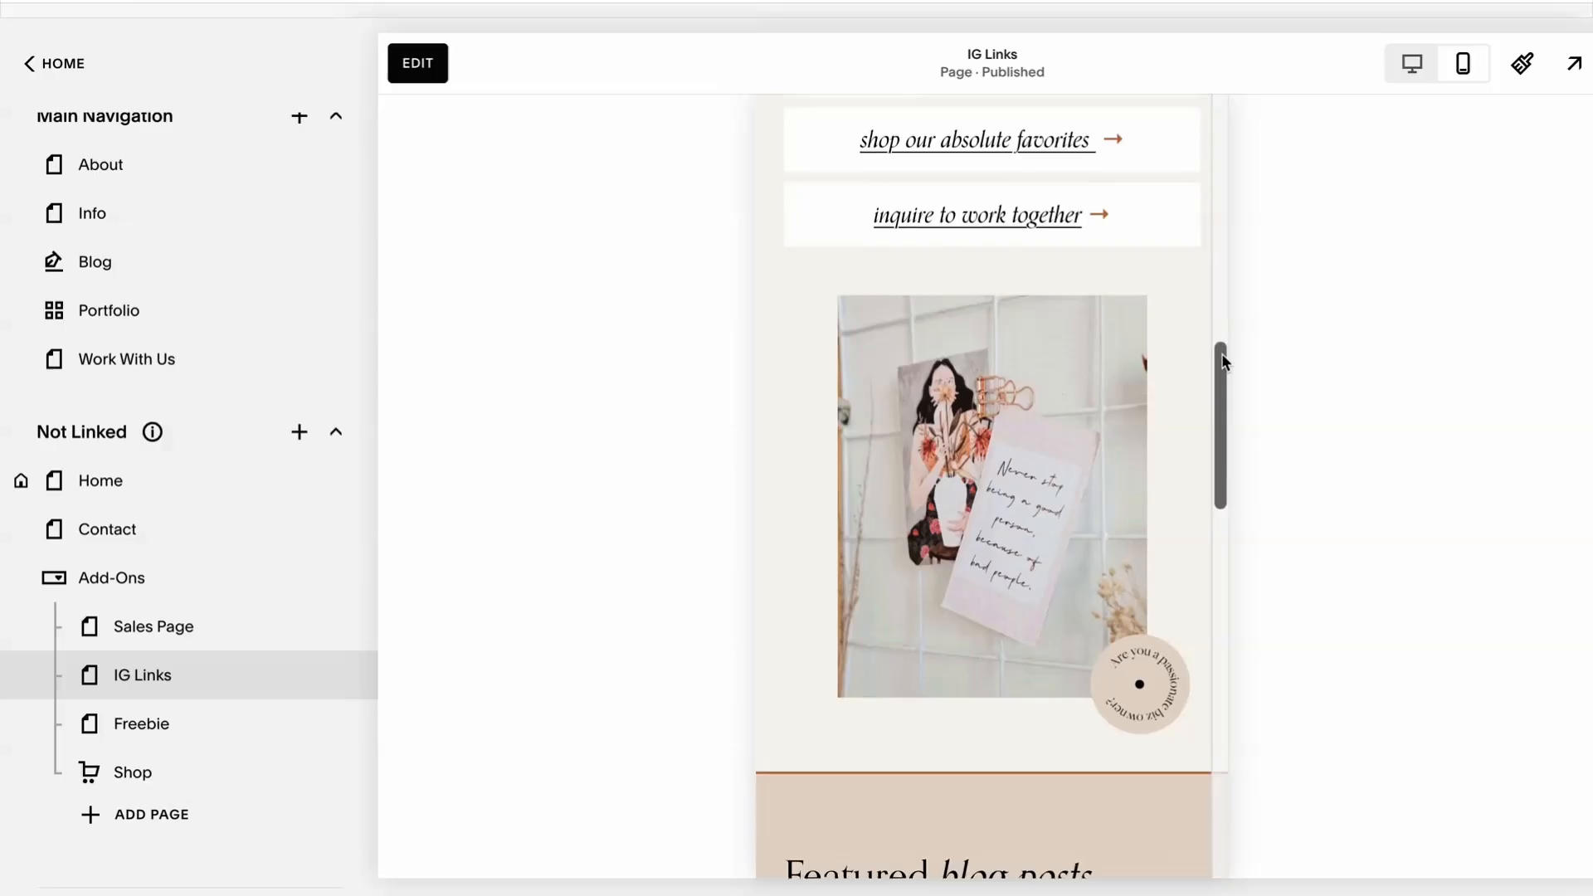
{"action": "scroll", "coordinate": [1223, 362], "scroll_direction": "down", "scroll_amount": 10}
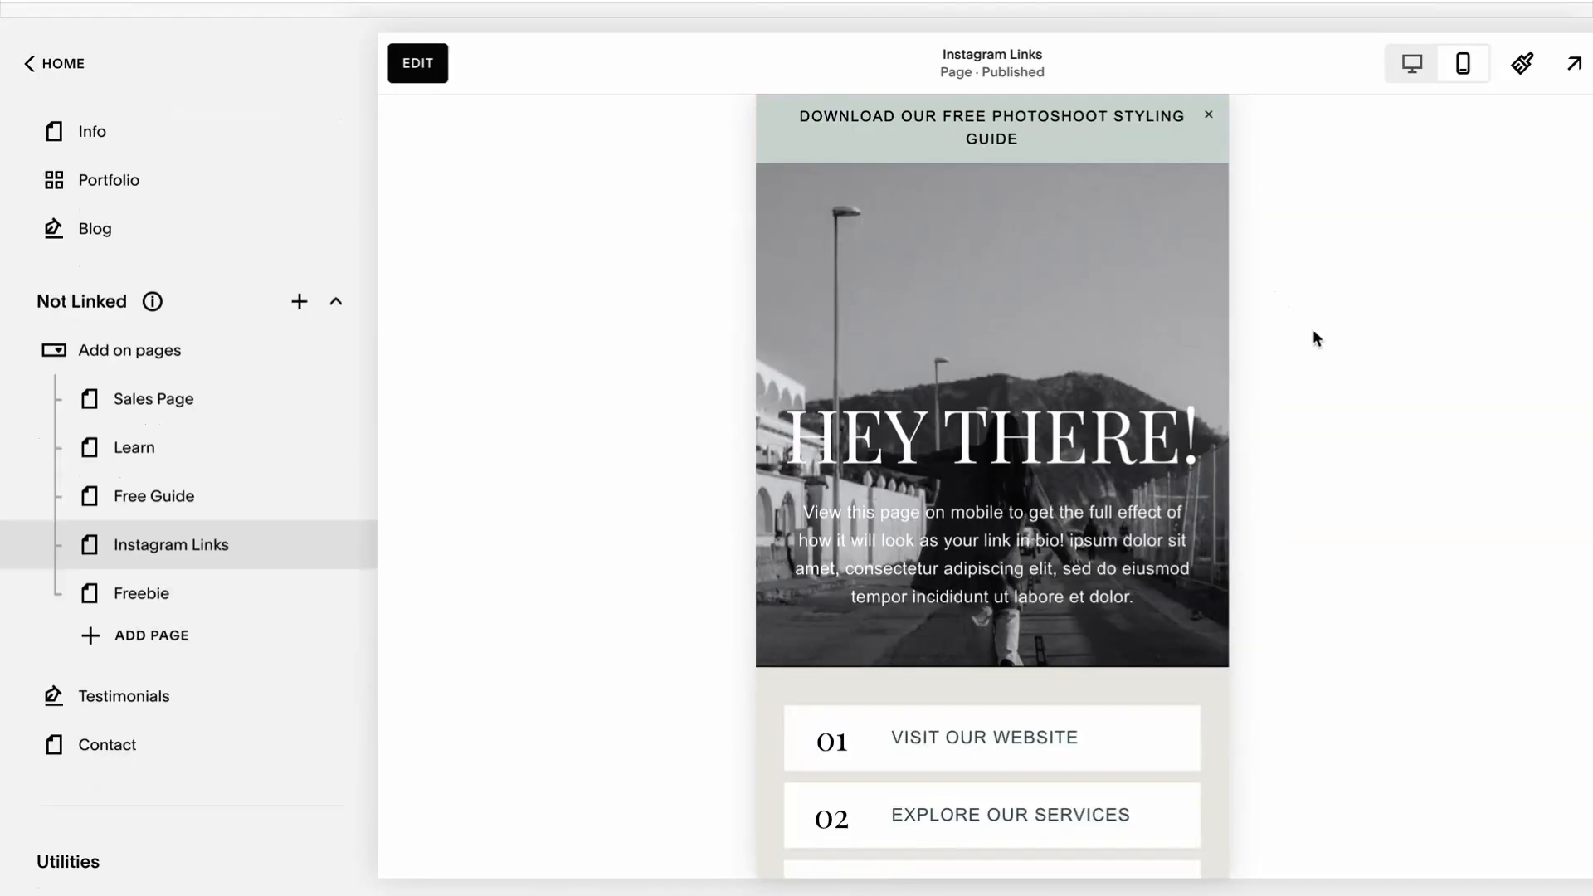
Examine the Instagram Links page's mobile preview, from the numbered links through the workbook download to the gallery section.
{"action": "scroll", "coordinate": [1317, 337], "scroll_direction": "down", "scroll_amount": 10}
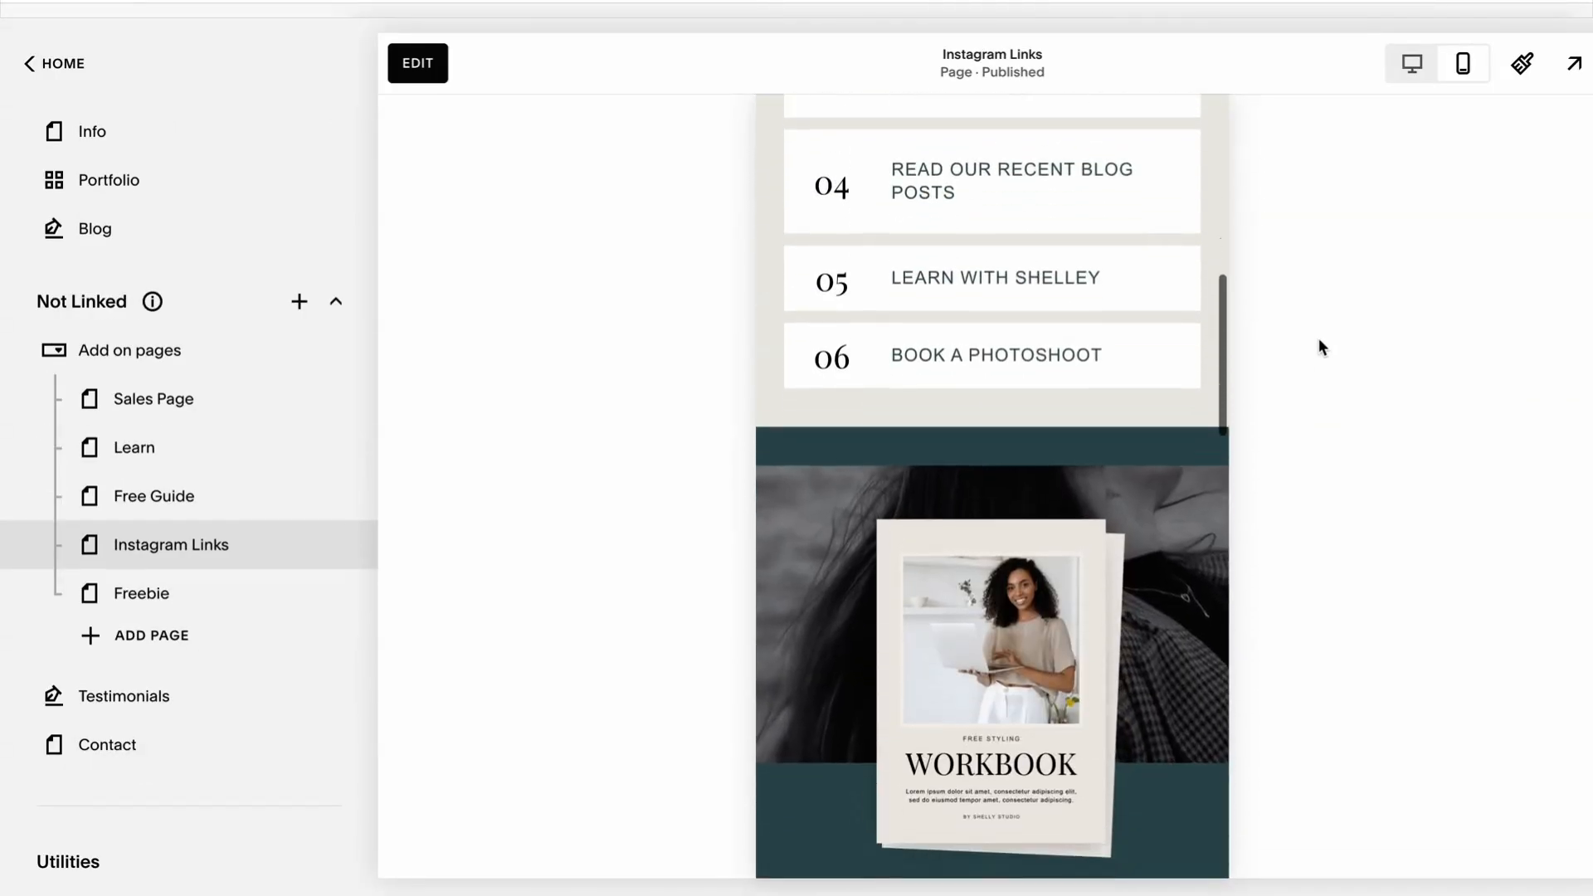
{"action": "scroll", "coordinate": [1319, 339], "scroll_direction": "down", "scroll_amount": 10}
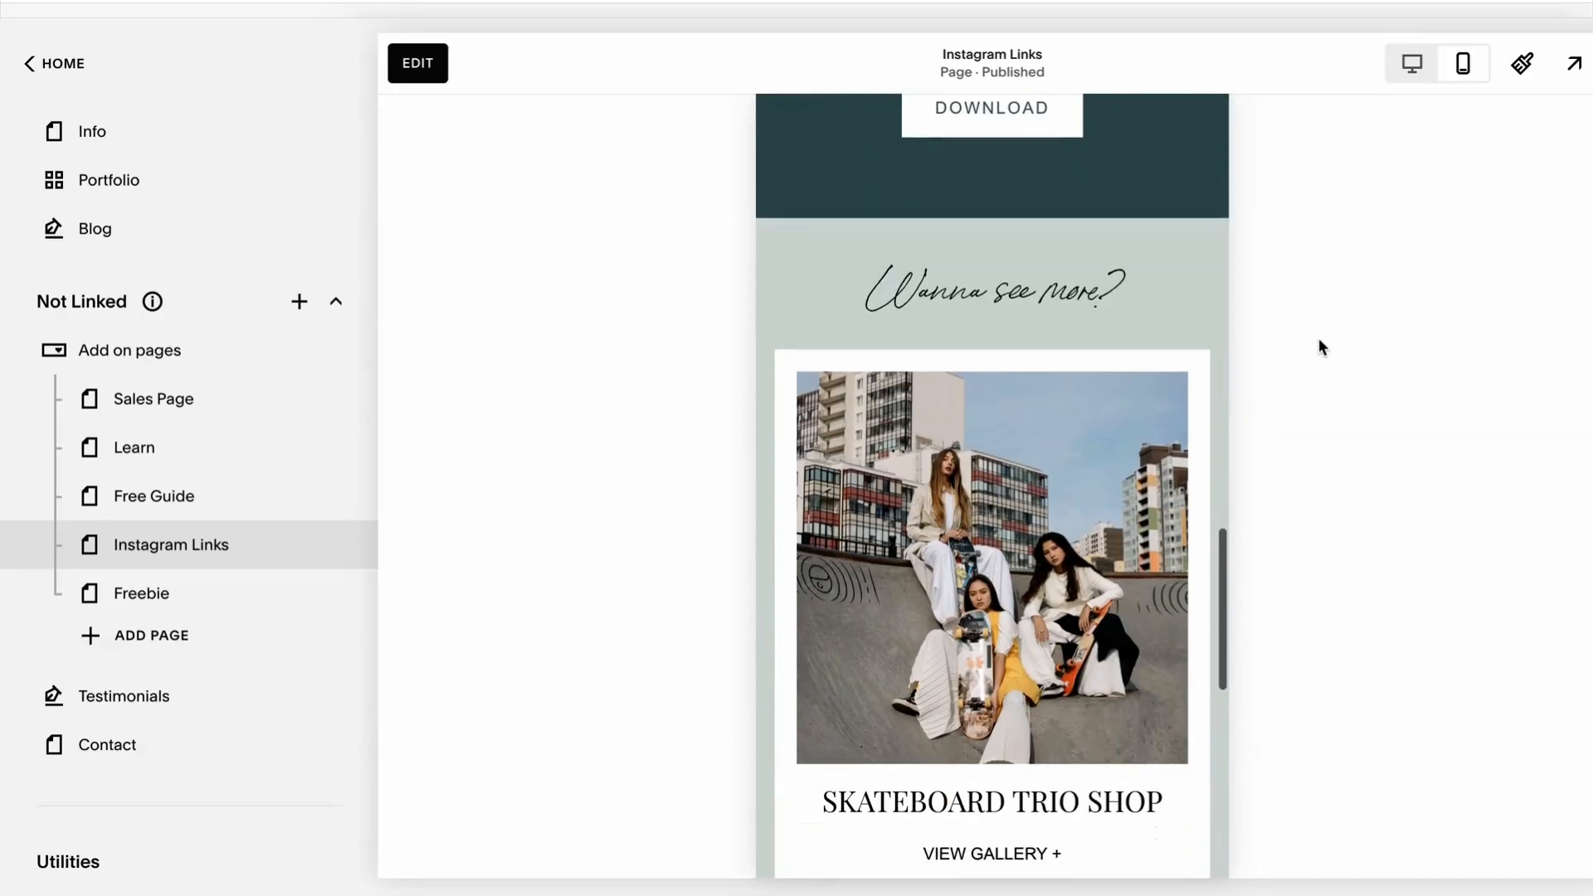
{"action": "scroll", "coordinate": [1322, 347], "scroll_direction": "down", "scroll_amount": 10}
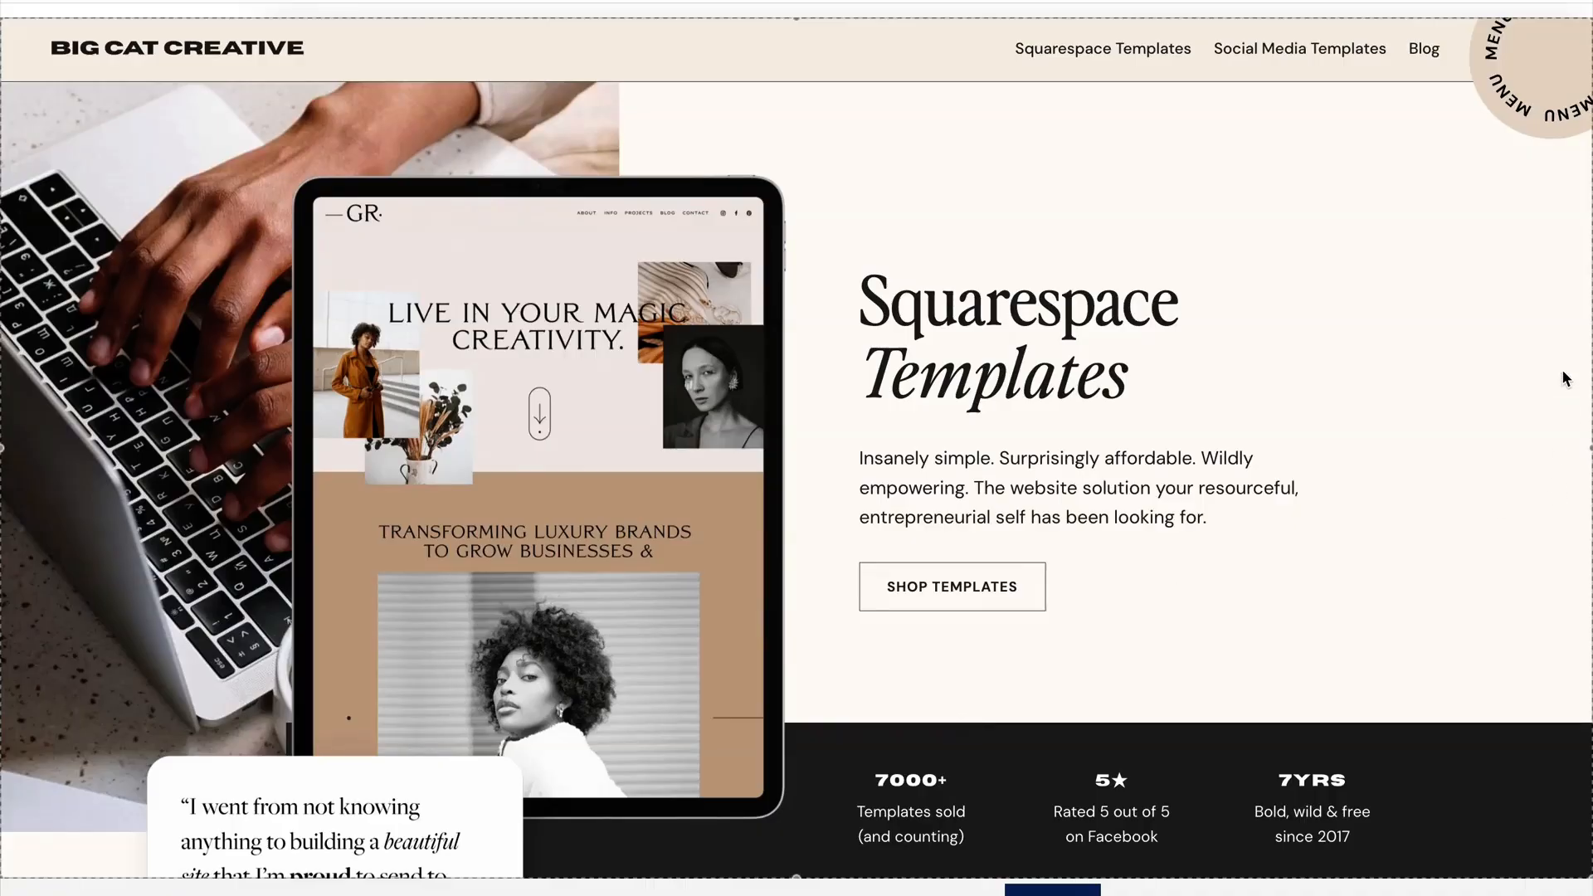
Browse the Squarespace templates offered on the Big Cat Creative website.
{"action": "scroll", "coordinate": [1563, 377], "scroll_direction": "down", "scroll_amount": 3}
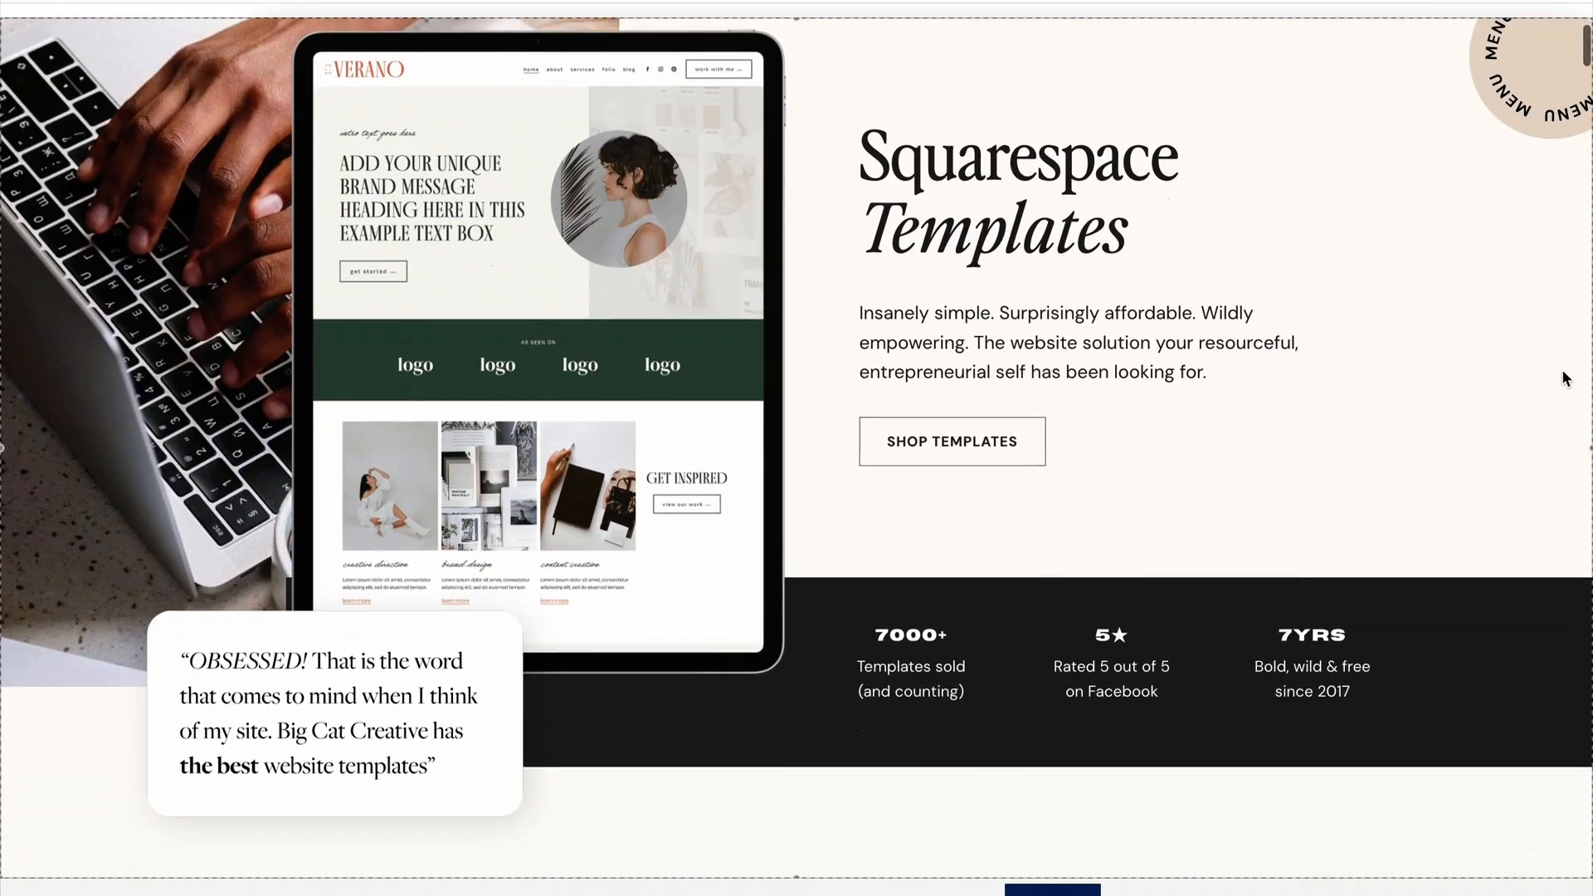
{"action": "scroll", "coordinate": [1562, 370], "scroll_direction": "down", "scroll_amount": 5}
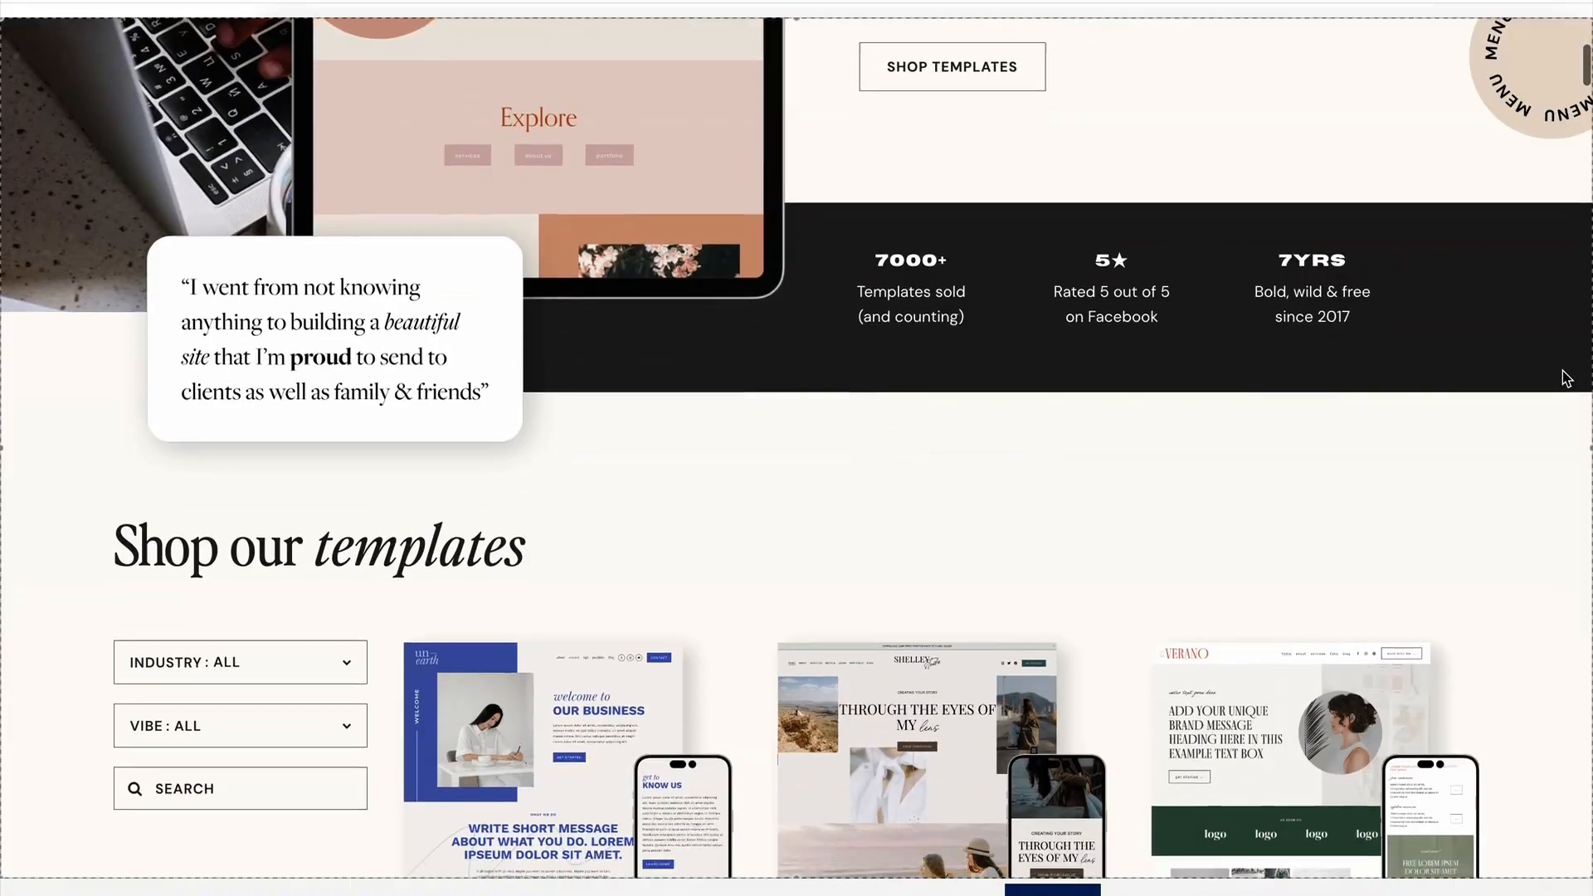
{"action": "scroll", "coordinate": [1563, 373], "scroll_direction": "down", "scroll_amount": 5}
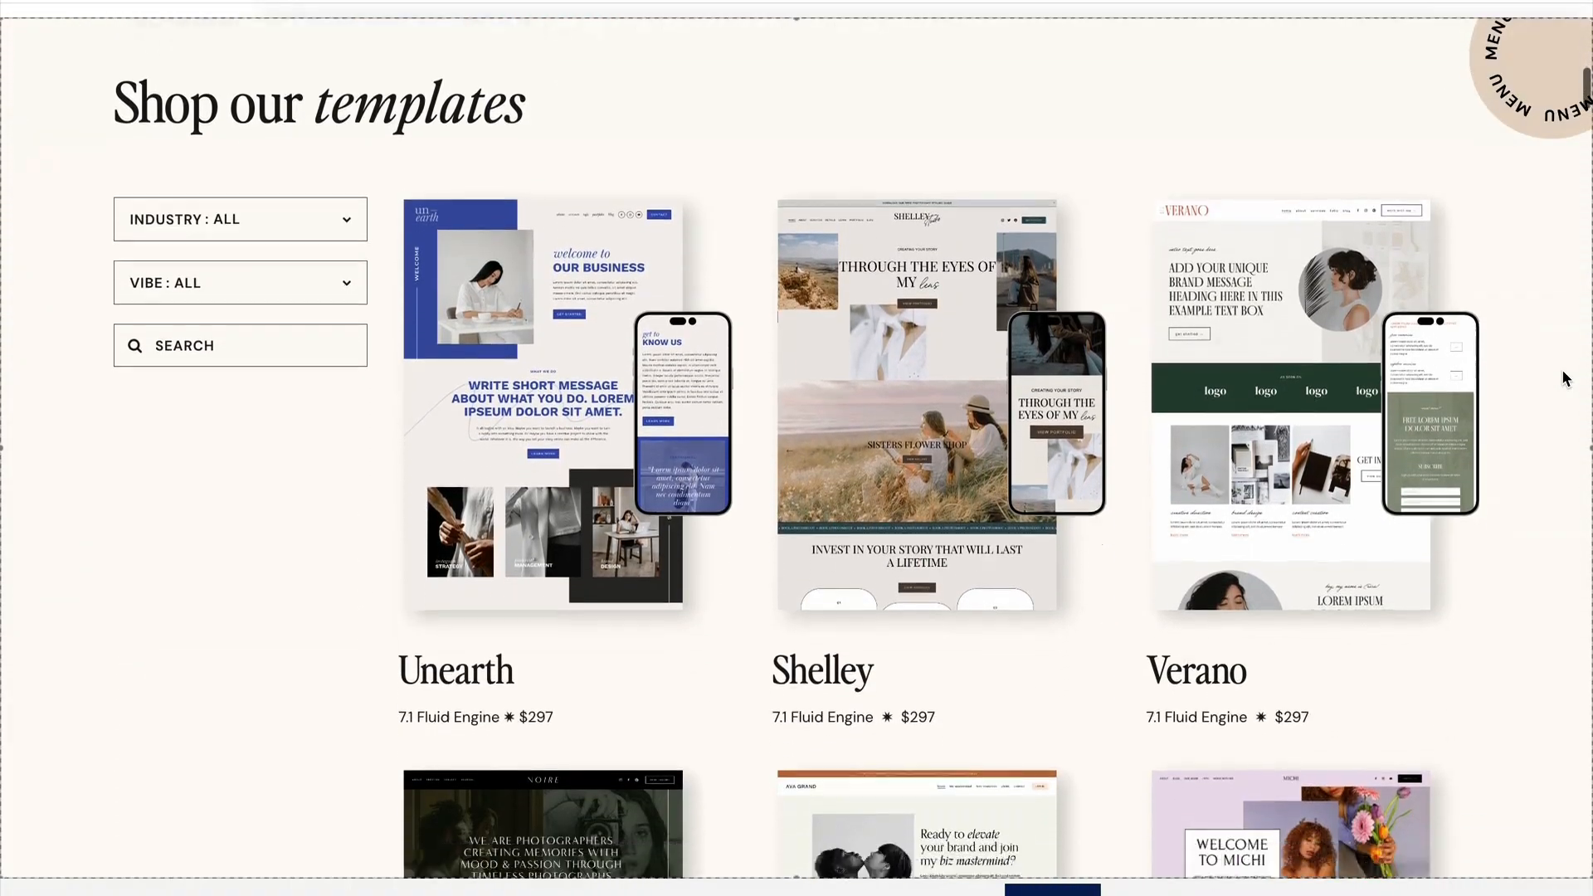
{"action": "scroll", "coordinate": [1564, 375], "scroll_direction": "down", "scroll_amount": 7}
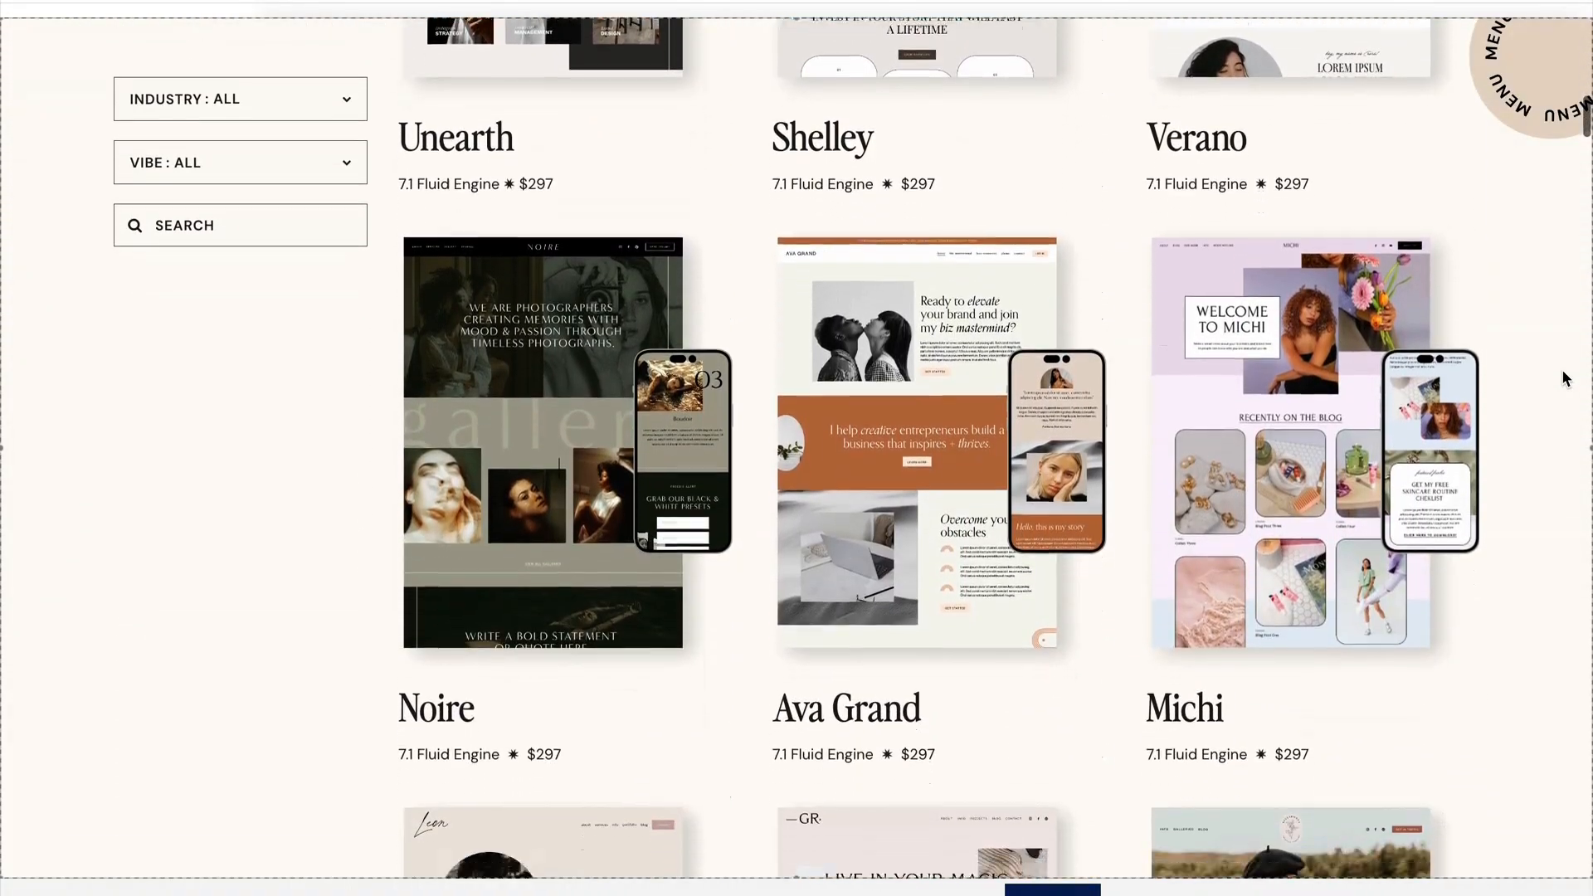
{"action": "scroll", "coordinate": [1562, 370], "scroll_direction": "down", "scroll_amount": 7}
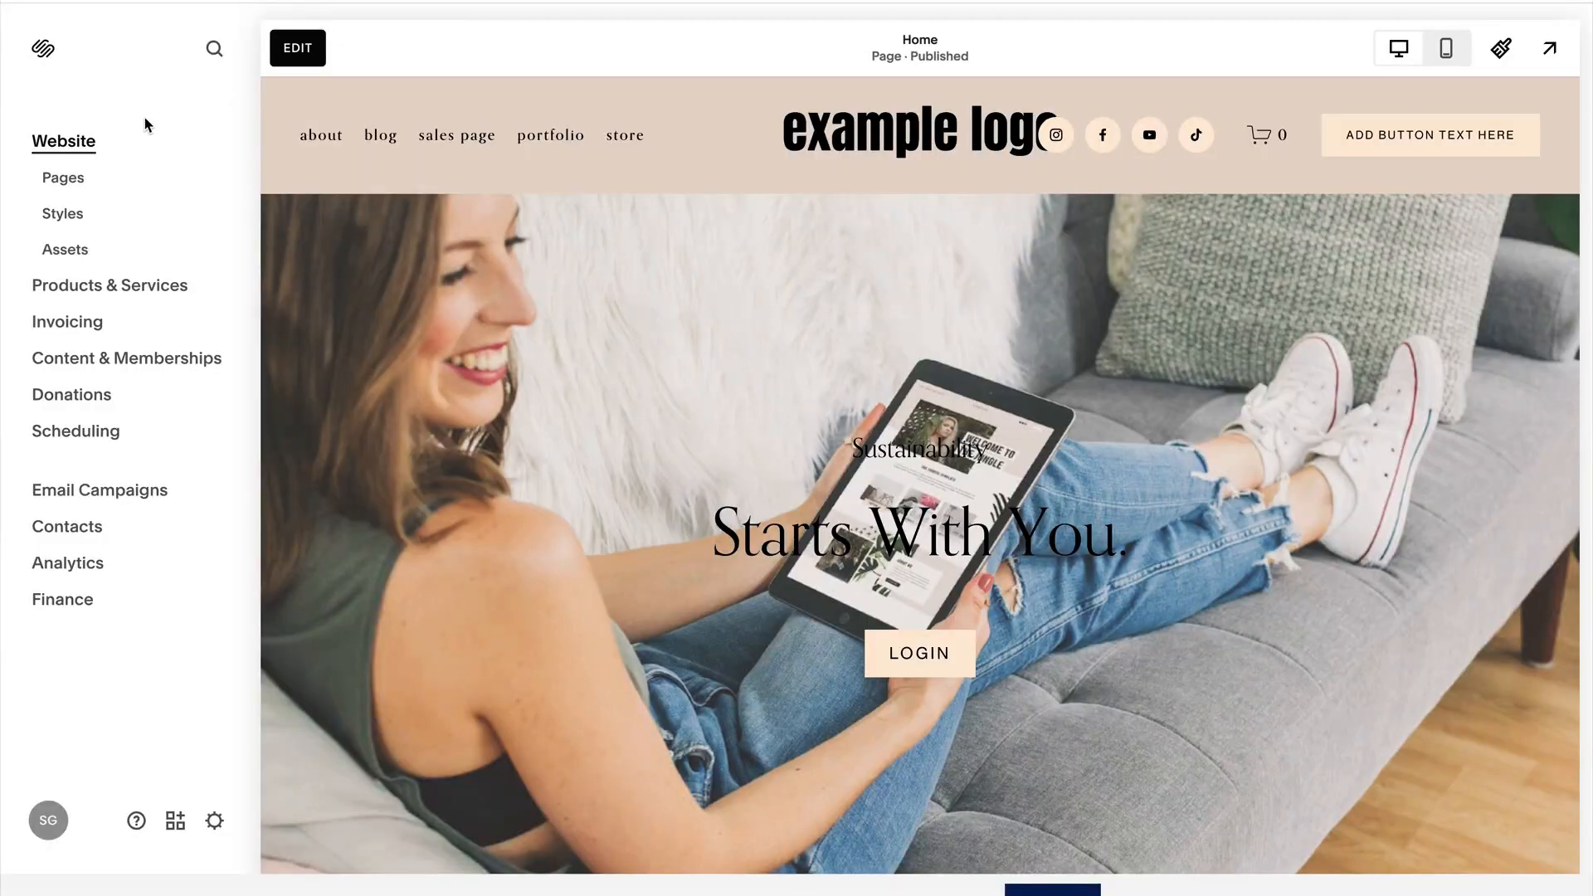
Add a blank page named "Social Links" to the Not Linked pages.
{"action": "left_click", "coordinate": [73, 187]}
{"action": "mouse_move", "coordinate": [164, 478]}
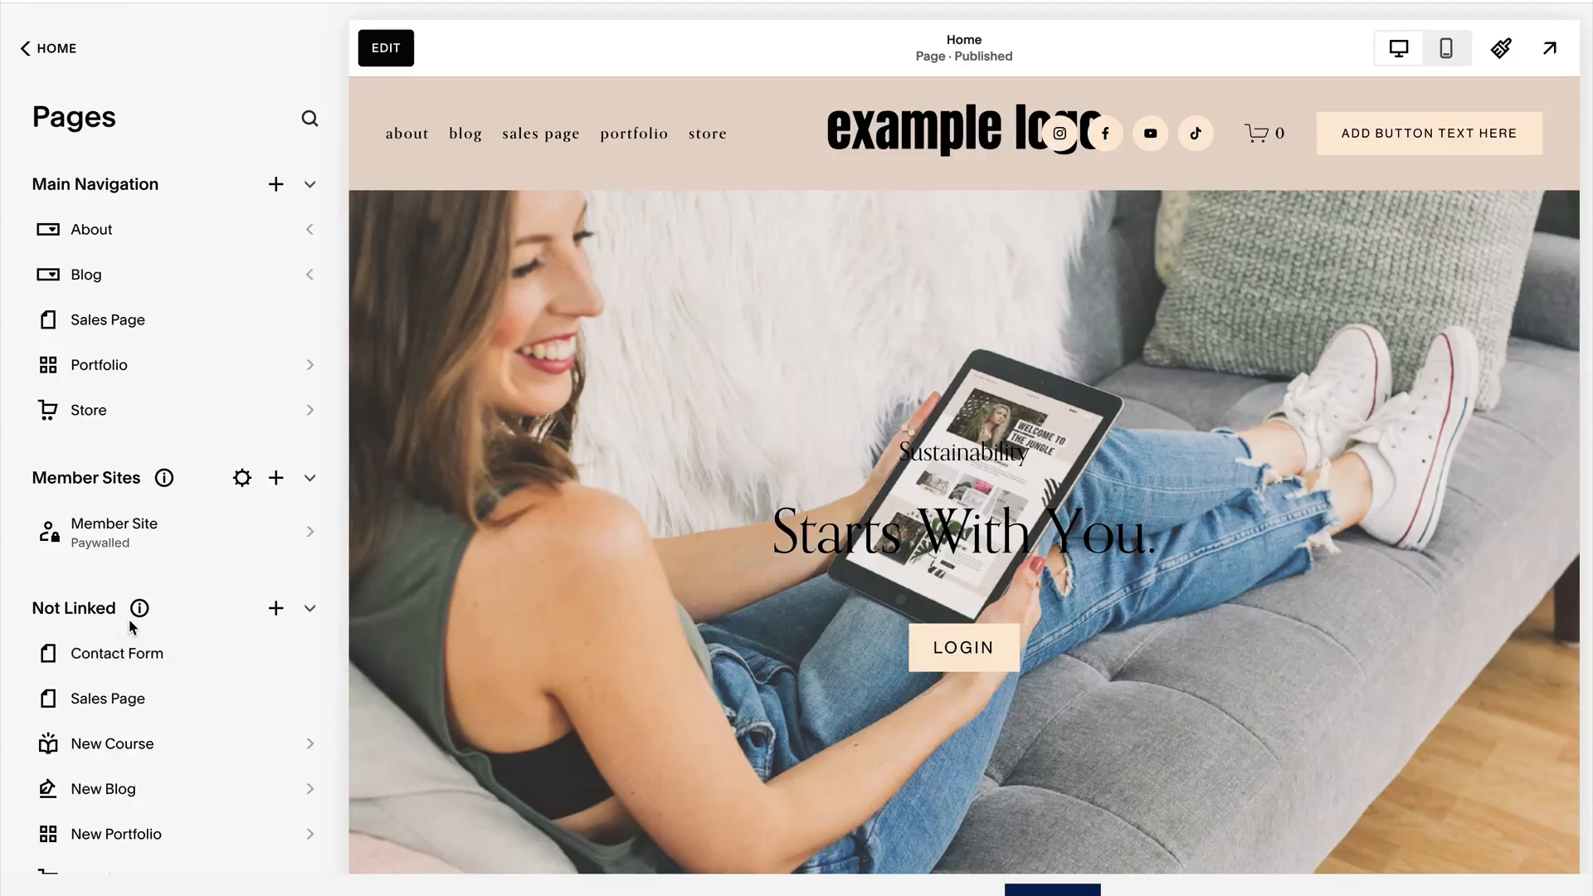
{"action": "left_click_drag", "start_coordinate": [120, 619], "coordinate": [29, 612]}
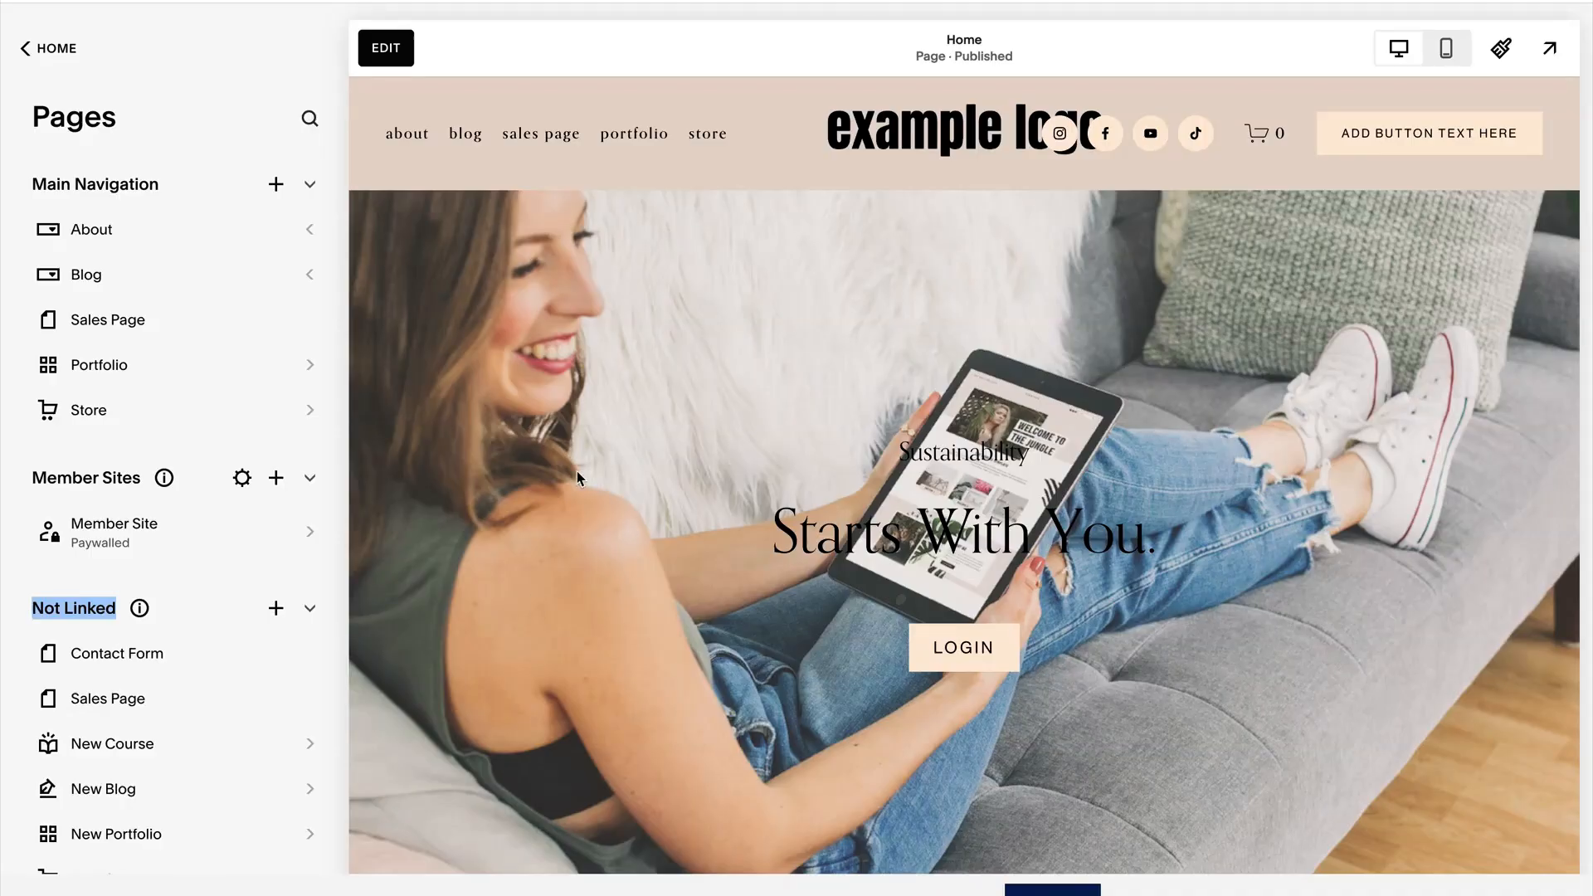
{"action": "left_click", "coordinate": [10, 607]}
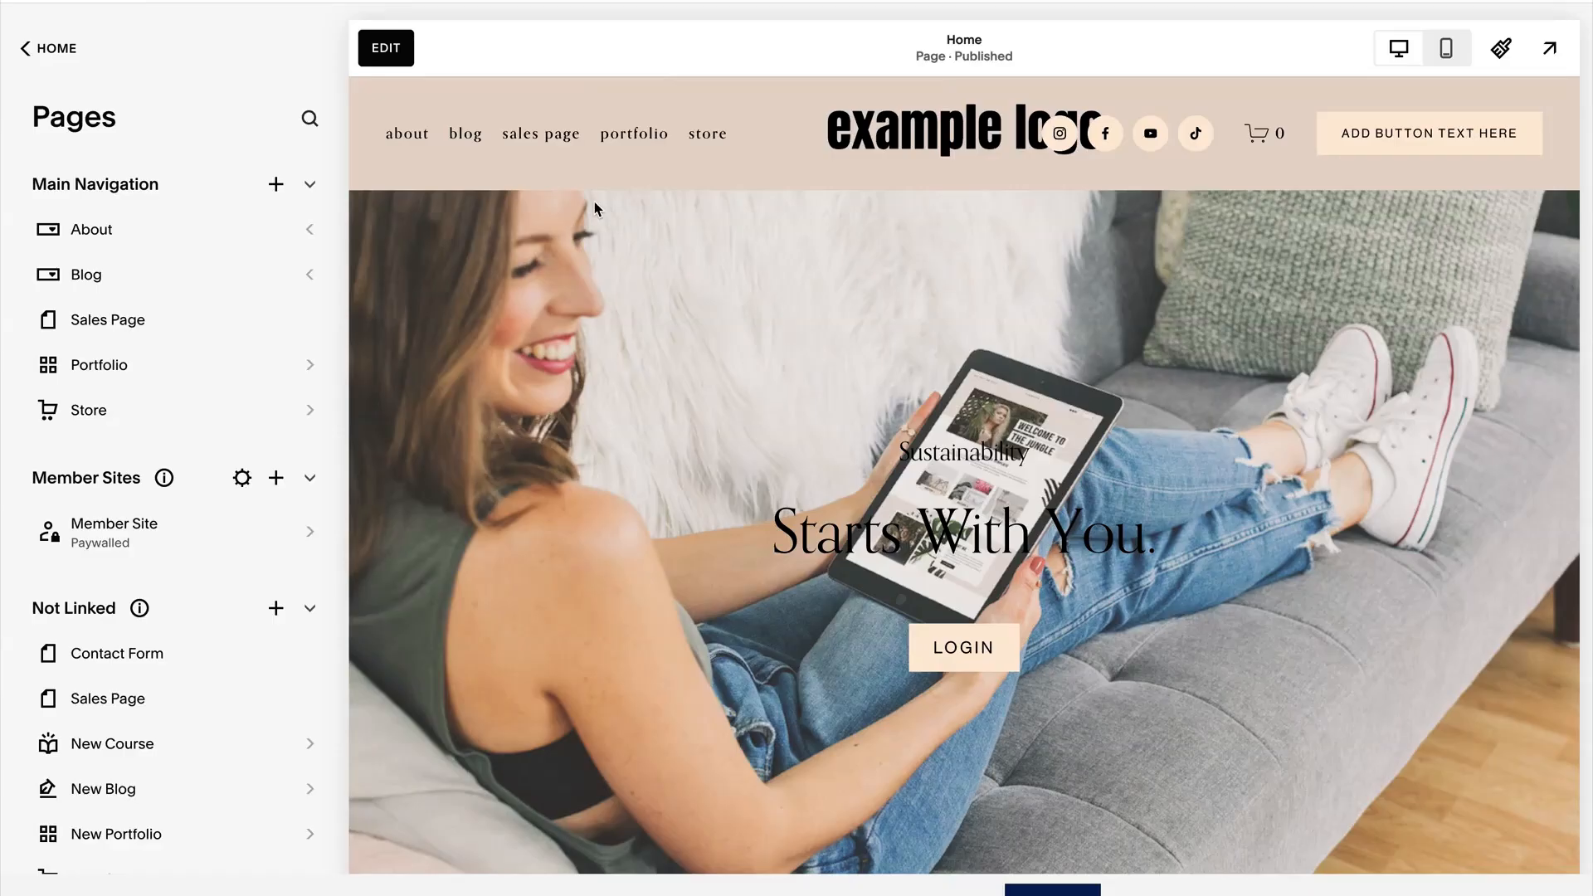
{"action": "left_click", "coordinate": [275, 608]}
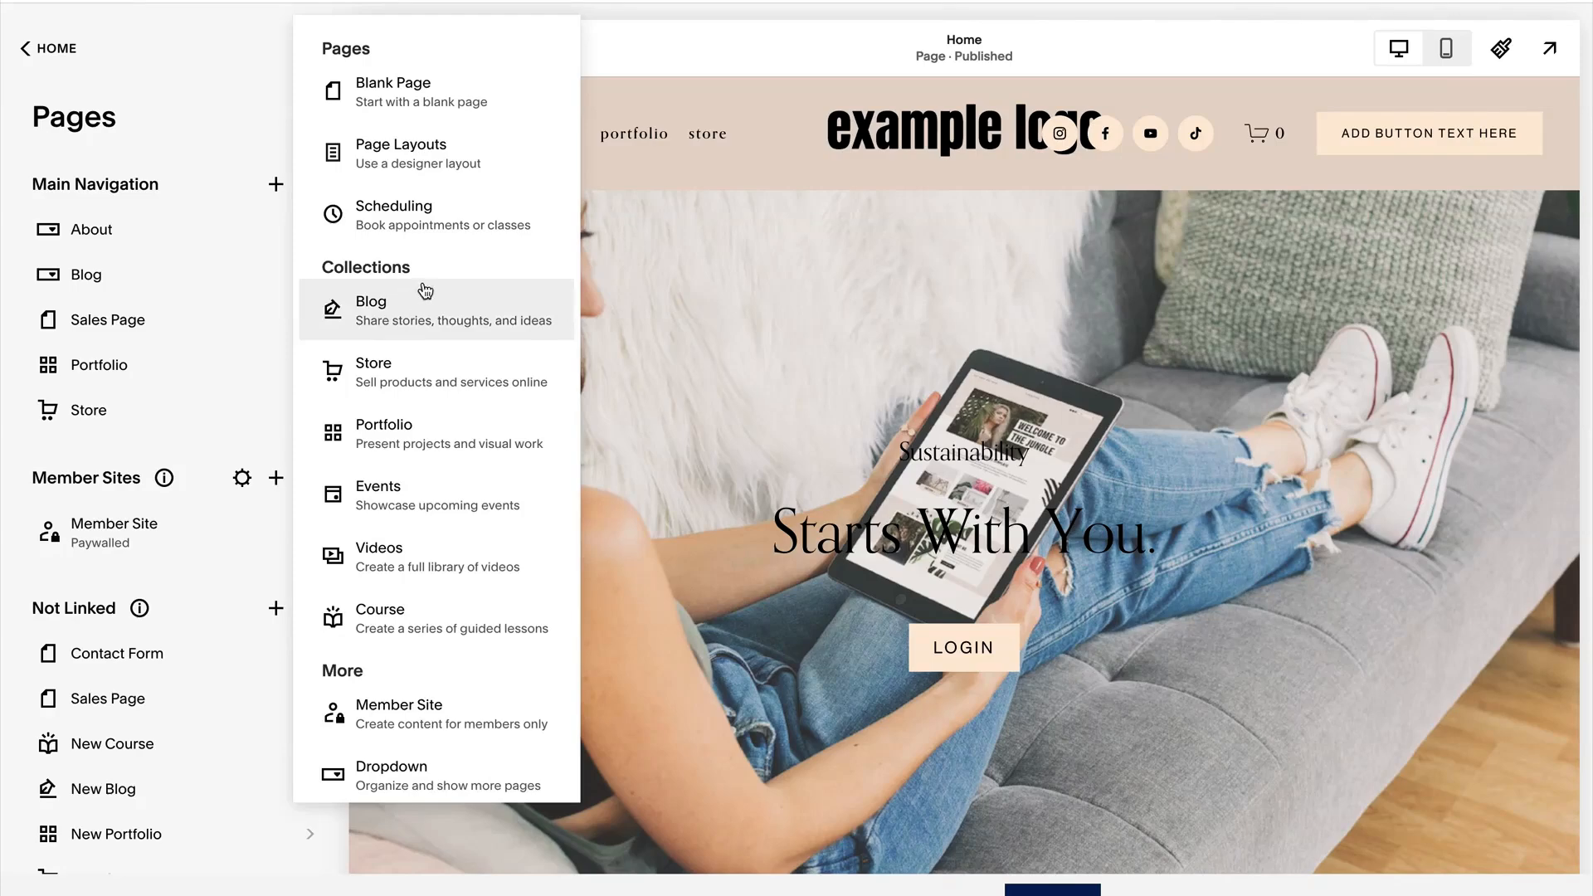
{"action": "left_click", "coordinate": [415, 106]}
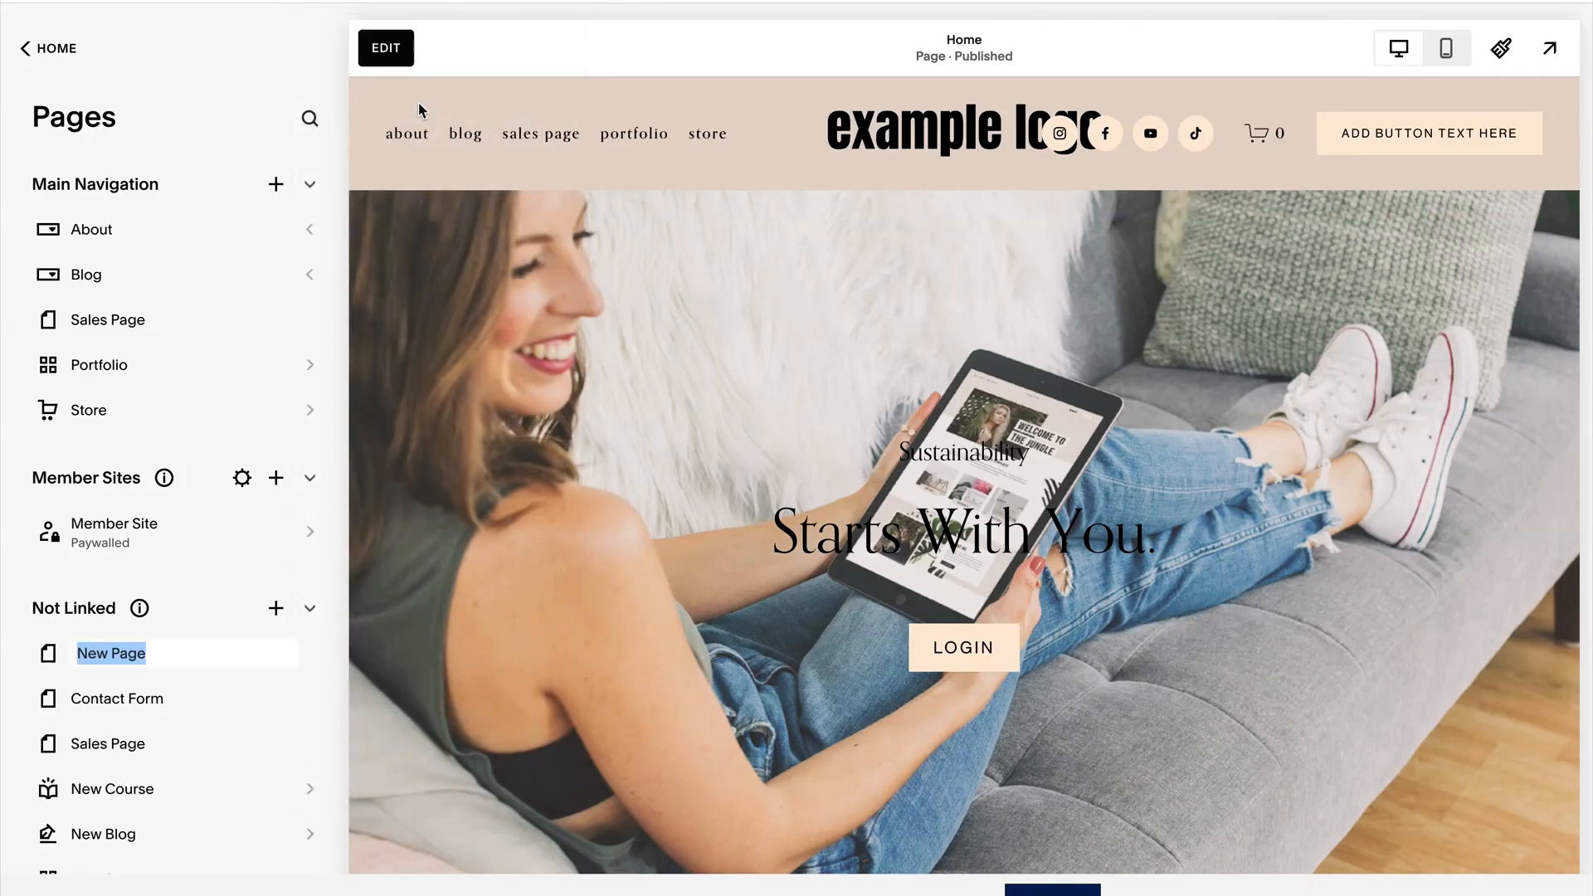
{"action": "type", "text": "Social Links"}
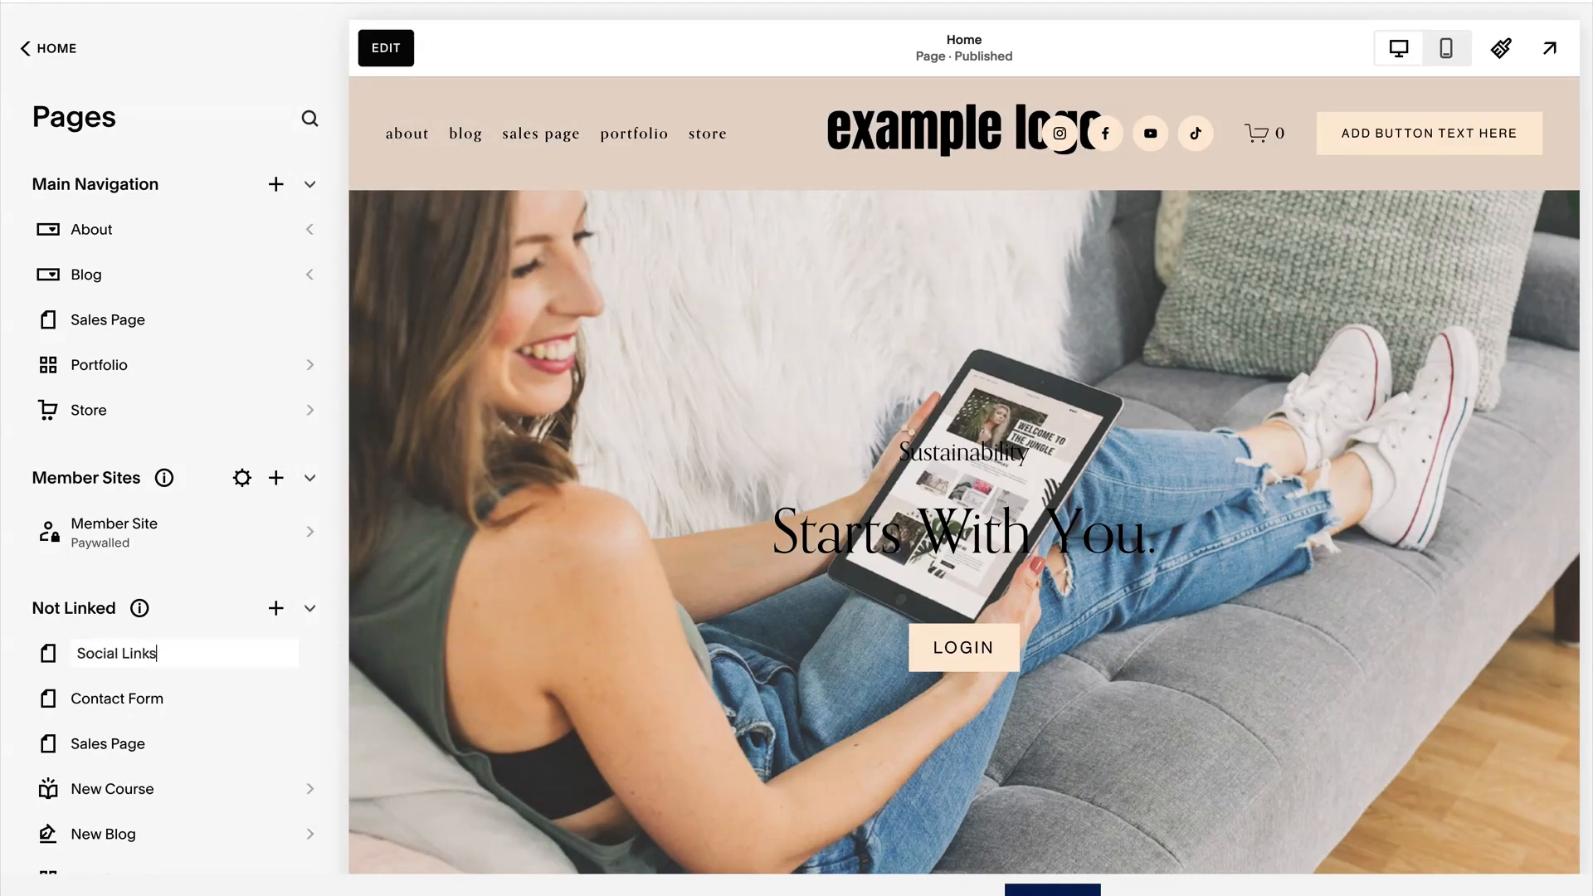
{"action": "key", "text": "Return"}
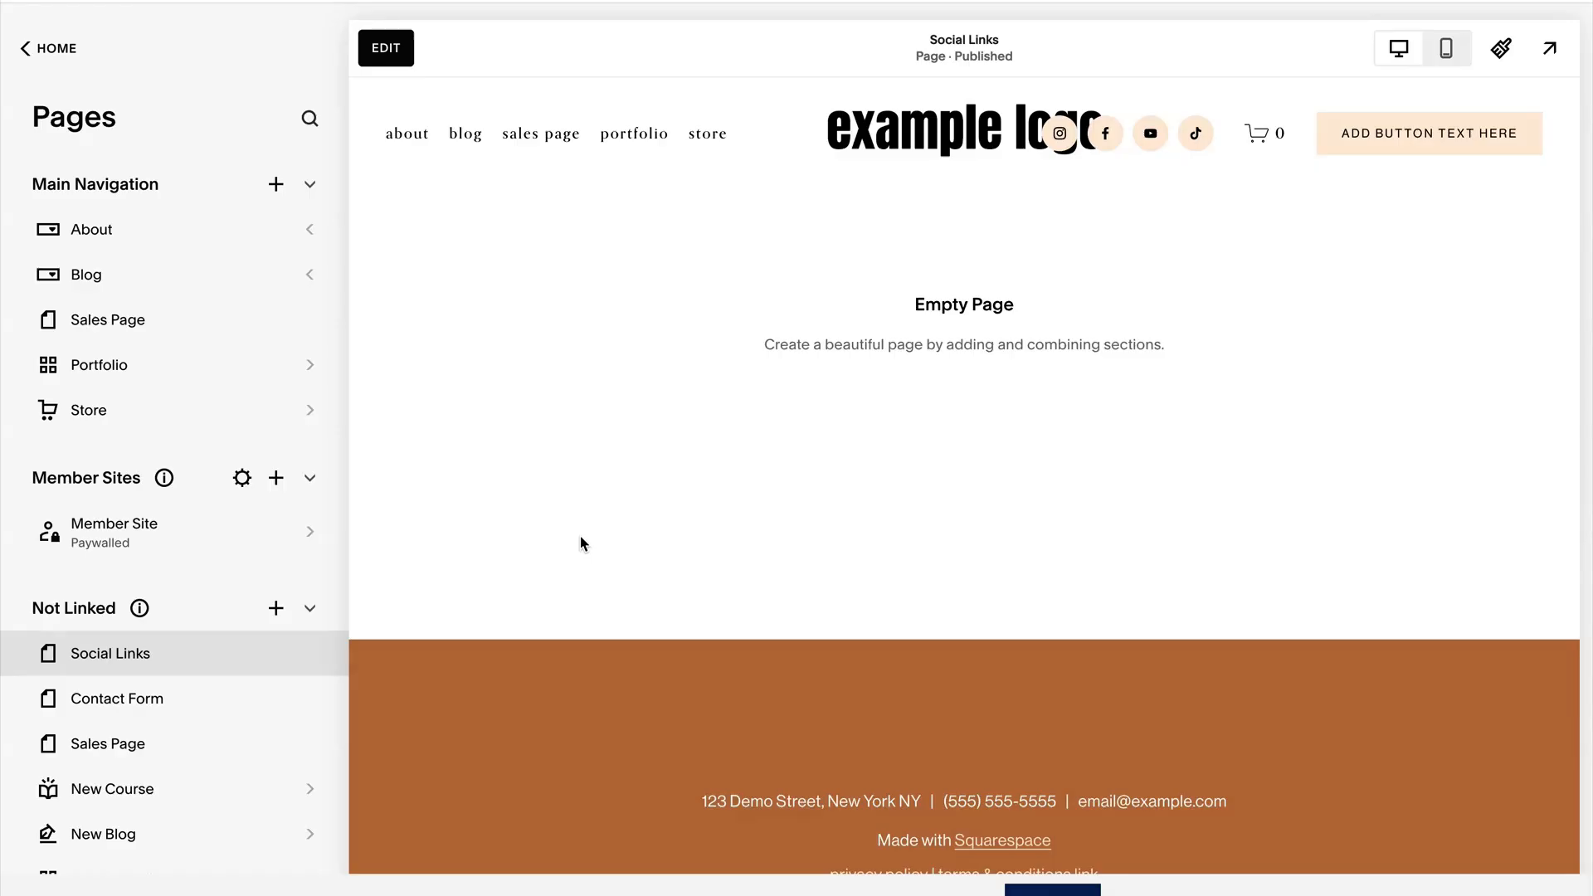
Review the Social Links page's SEO settings, including the option to hide the page from search results.
{"action": "mouse_move", "coordinate": [274, 664]}
{"action": "left_click", "coordinate": [310, 659]}
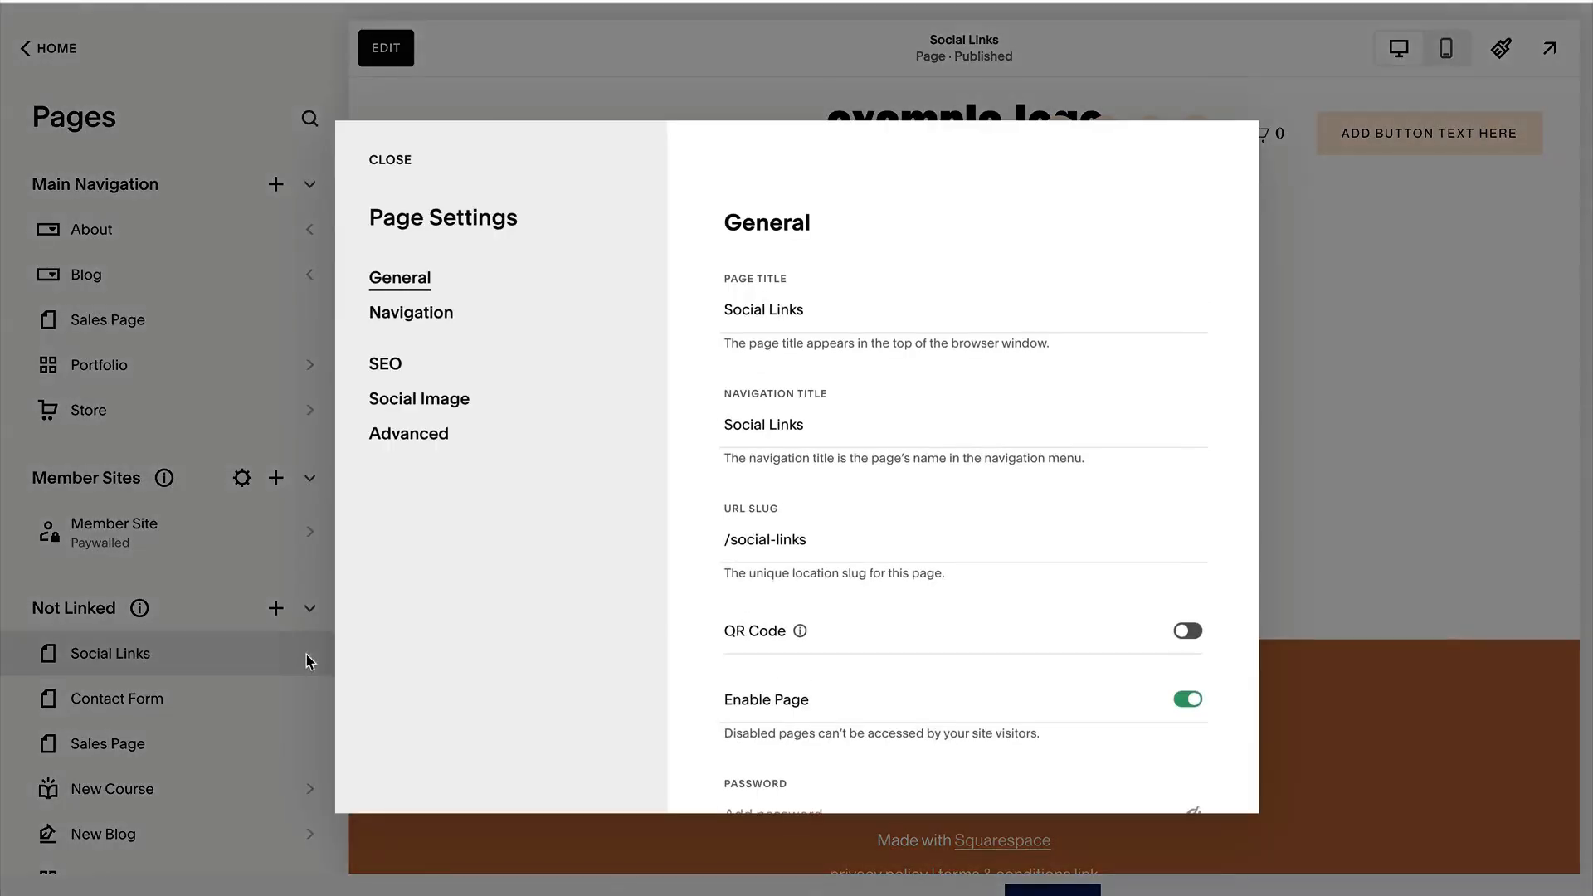
{"action": "left_click", "coordinate": [384, 366]}
{"action": "scroll", "coordinate": [1005, 513], "scroll_direction": "down", "scroll_amount": 2}
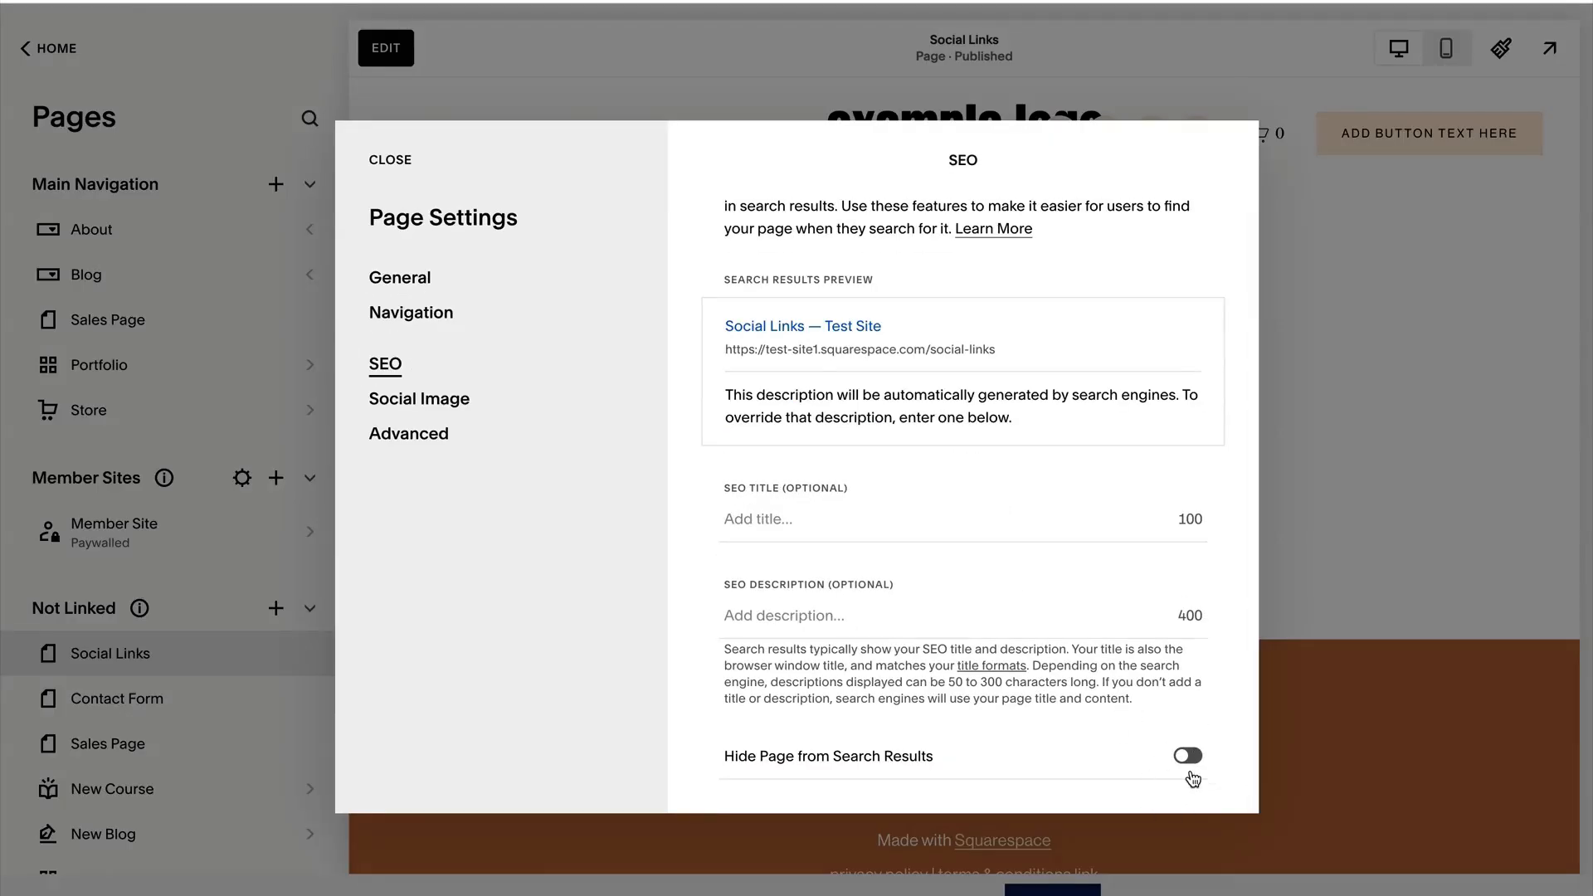
{"action": "left_click_drag", "start_coordinate": [934, 757], "coordinate": [727, 760]}
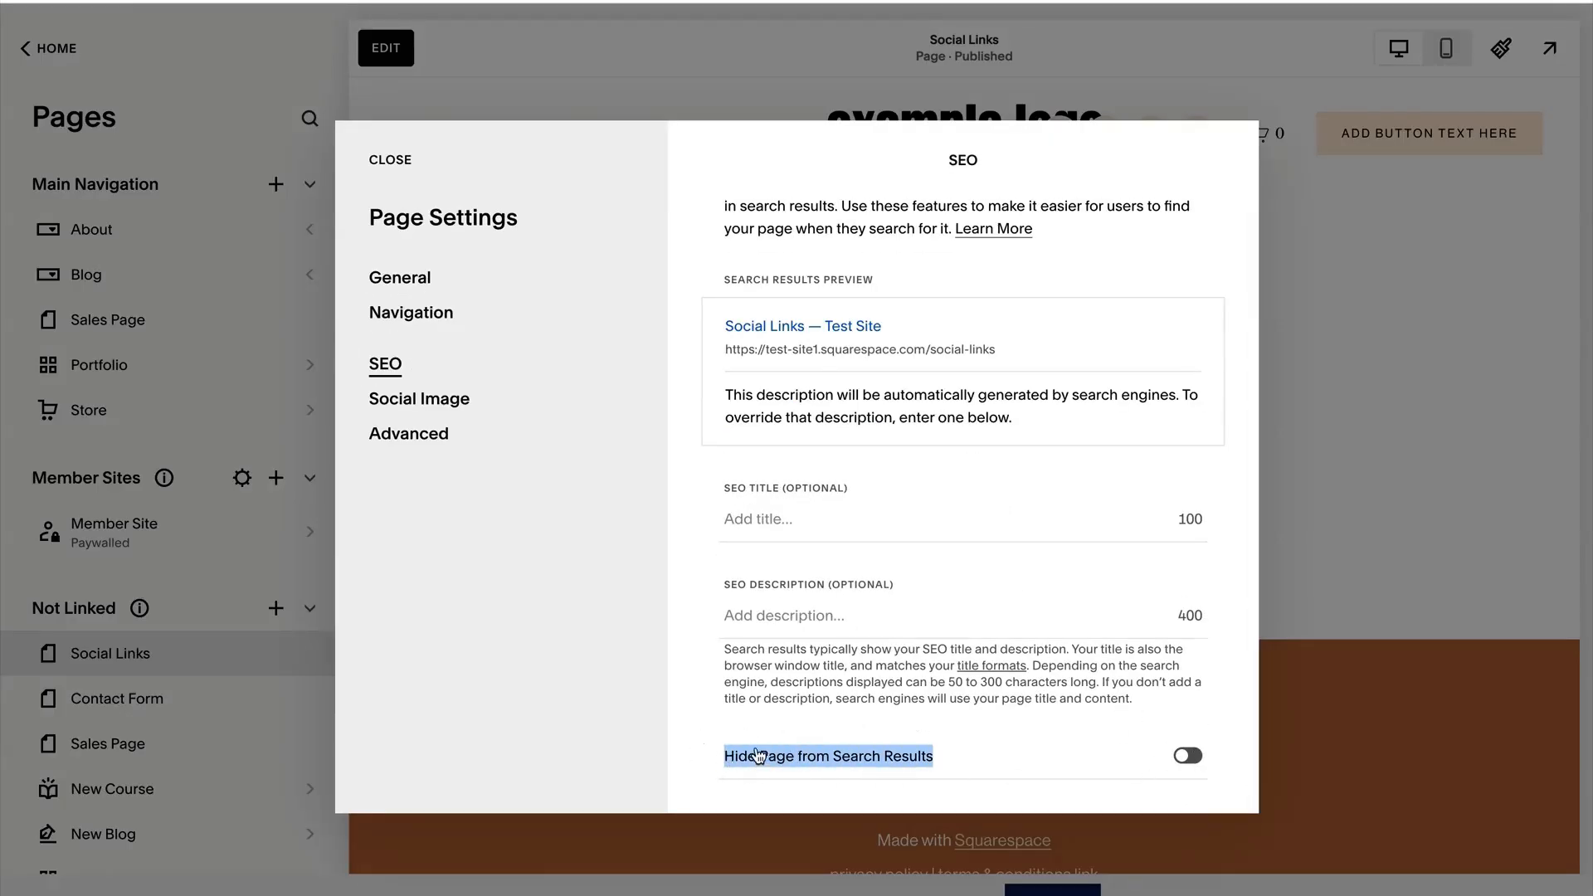
{"action": "left_click", "coordinate": [700, 736]}
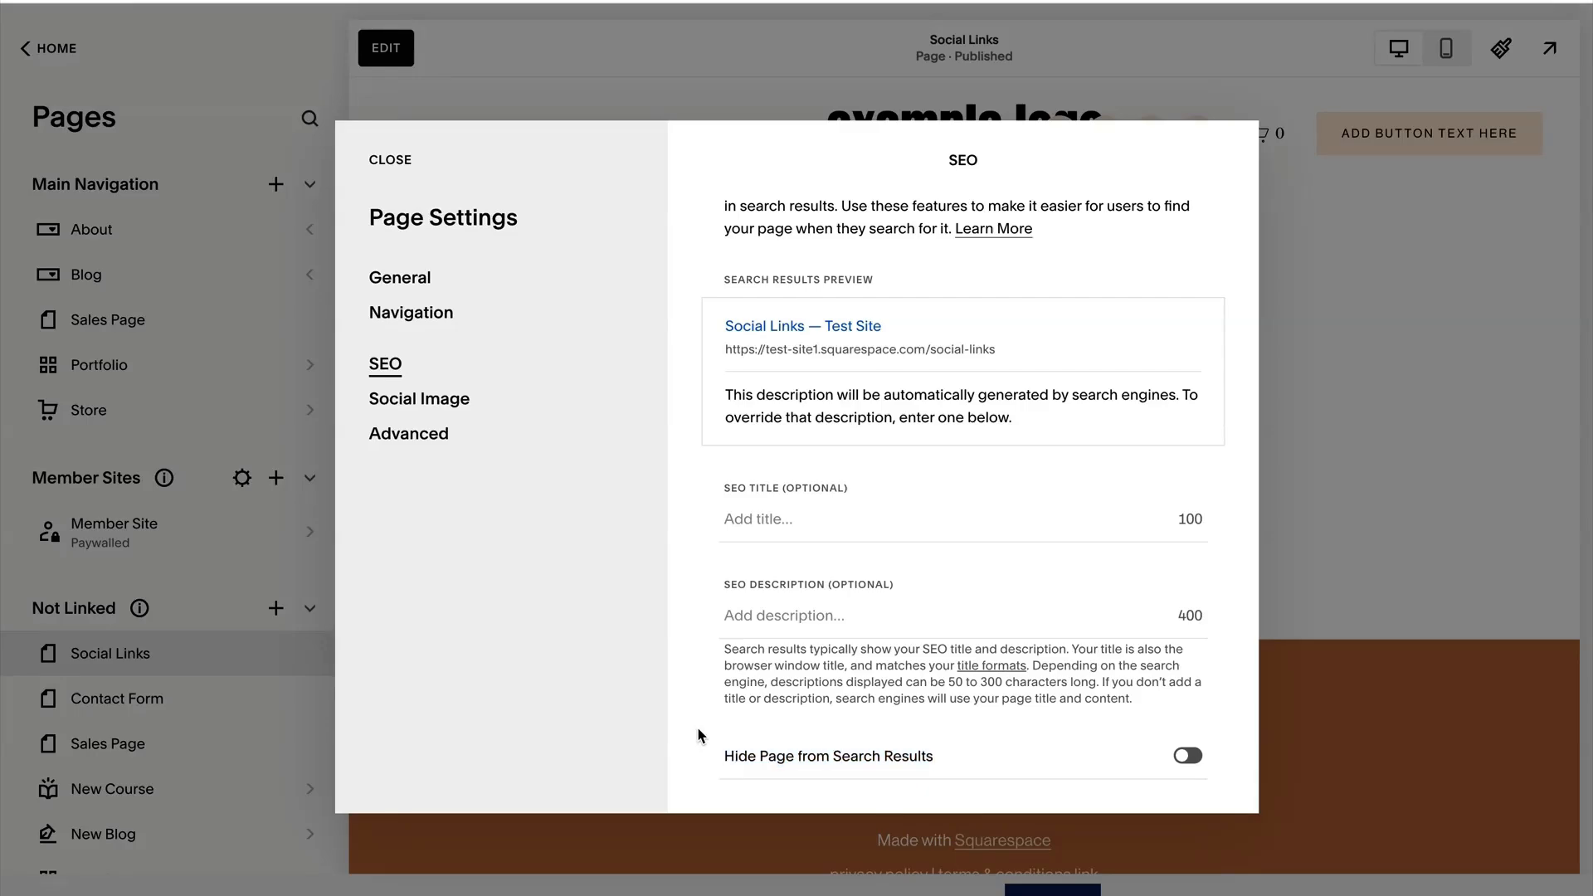
{"action": "left_click", "coordinate": [394, 165]}
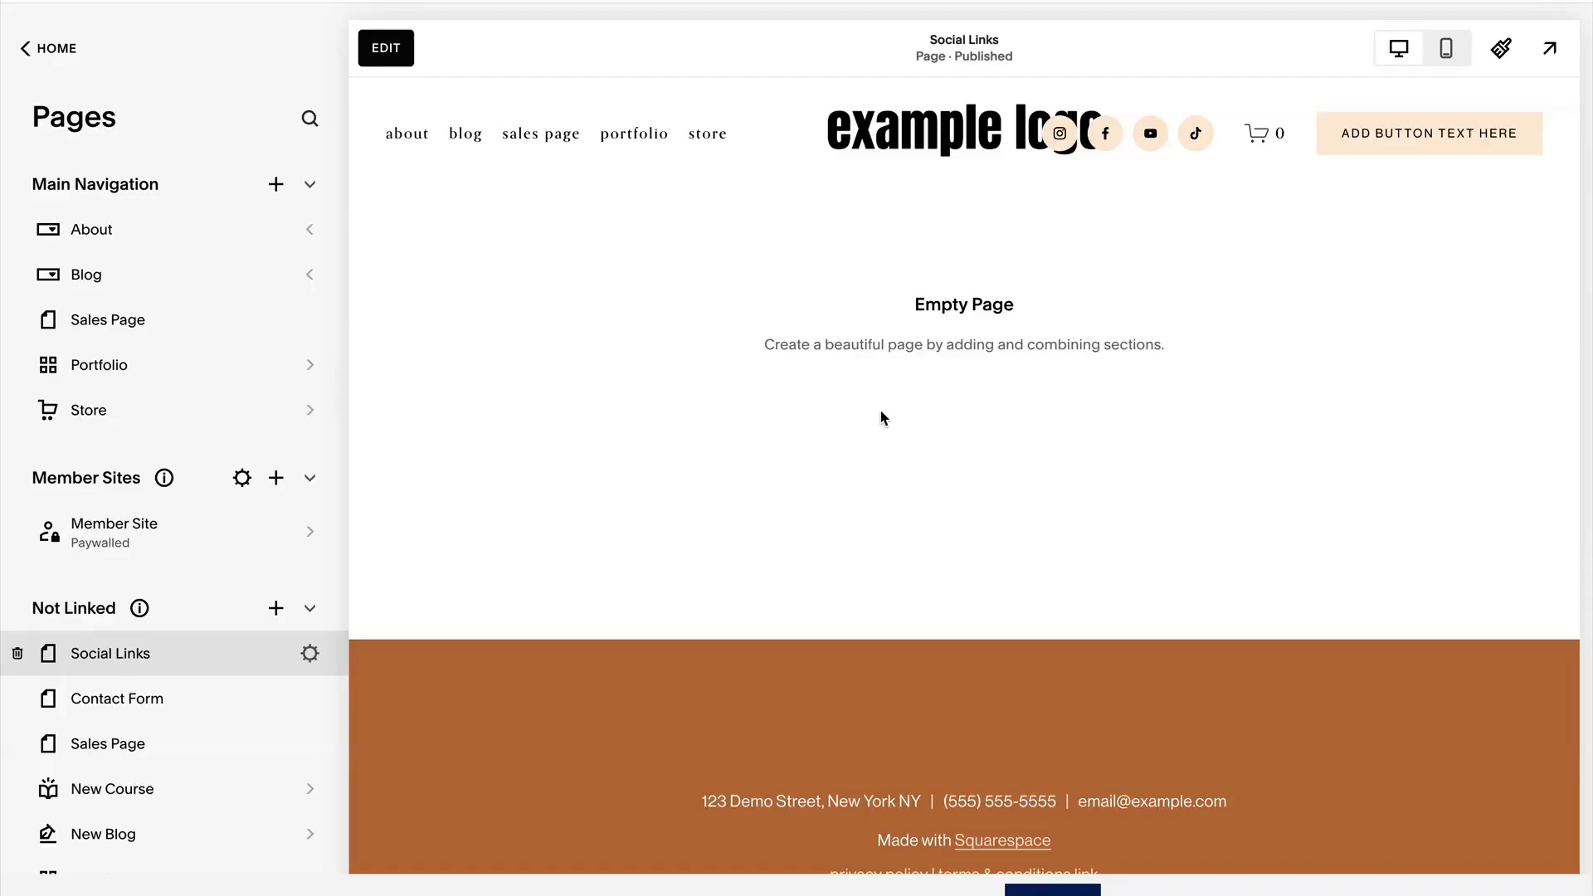
Start editing the Social Links page and add the intro section with a short introduction heading, button and landscape image.
{"action": "left_click", "coordinate": [384, 49]}
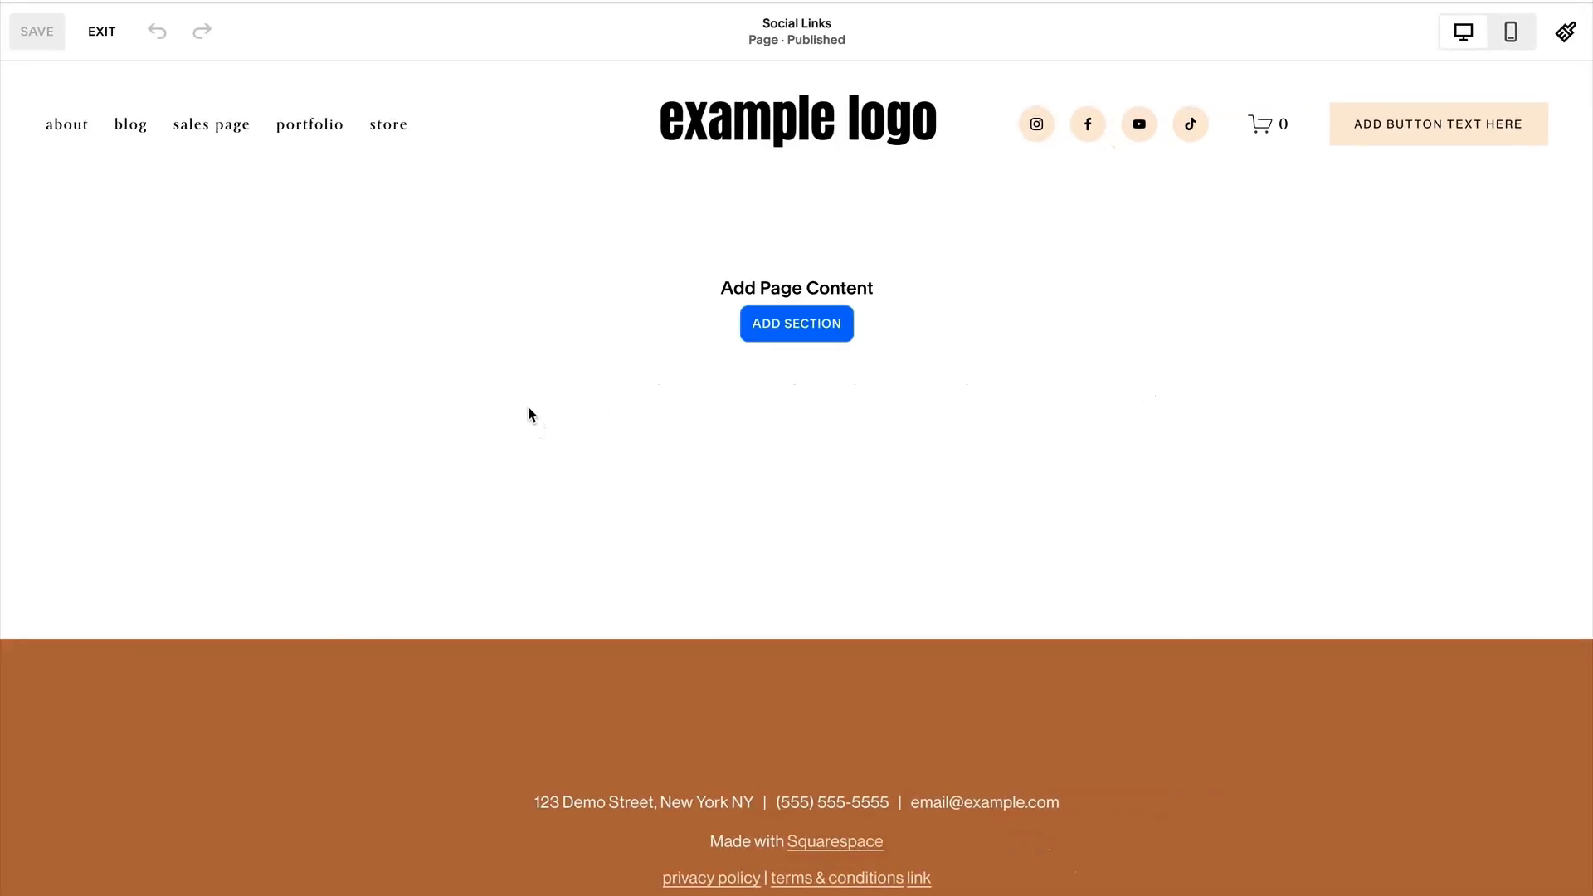
{"action": "left_click", "coordinate": [796, 326]}
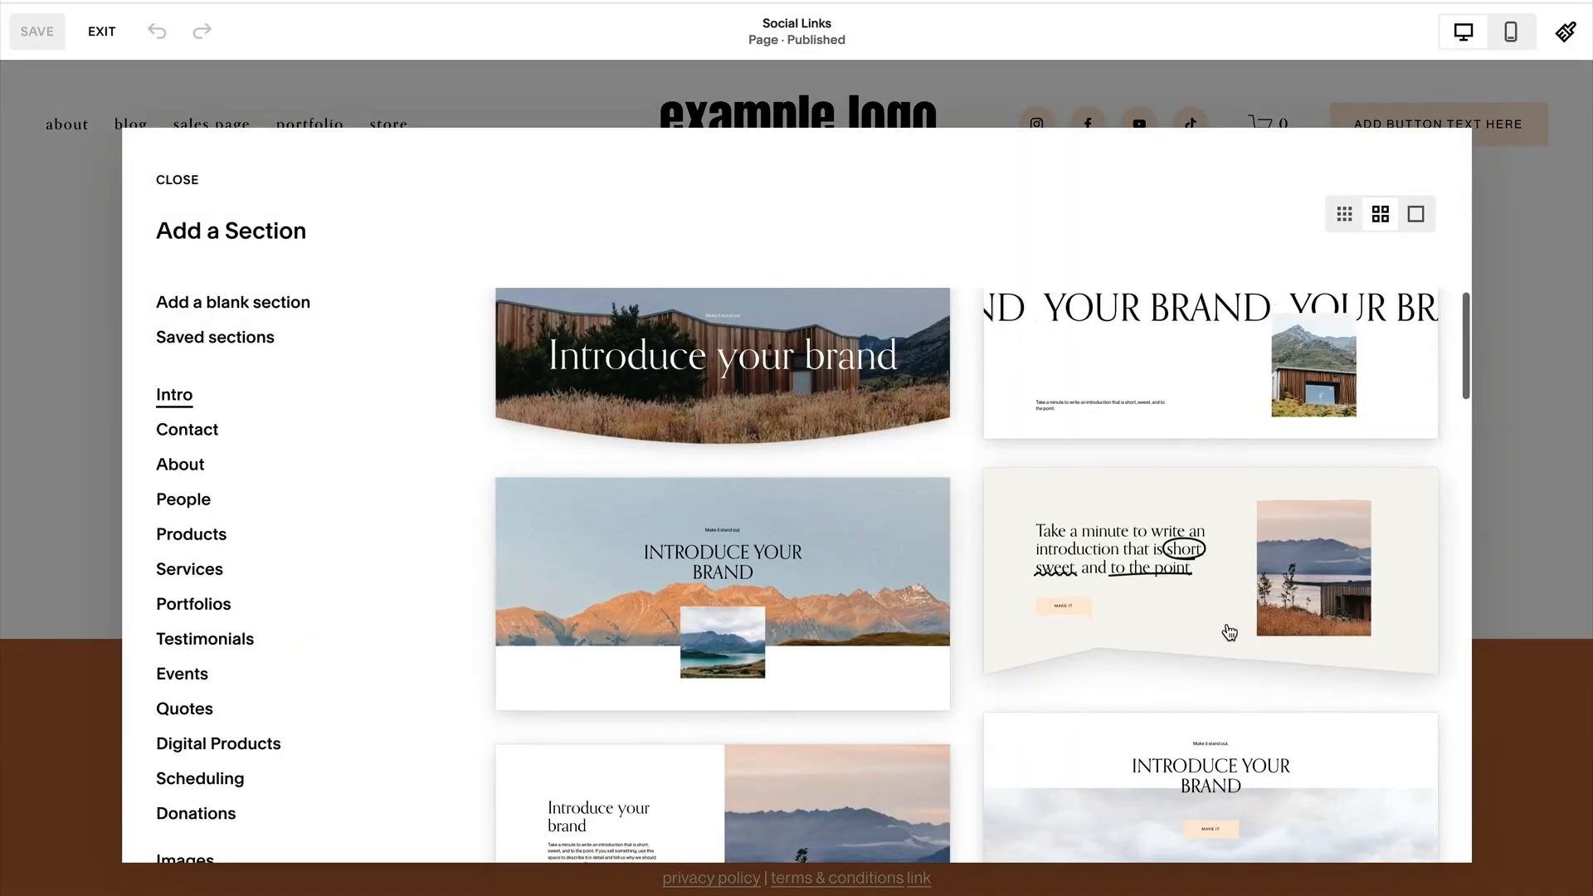
{"action": "left_click", "coordinate": [1219, 610]}
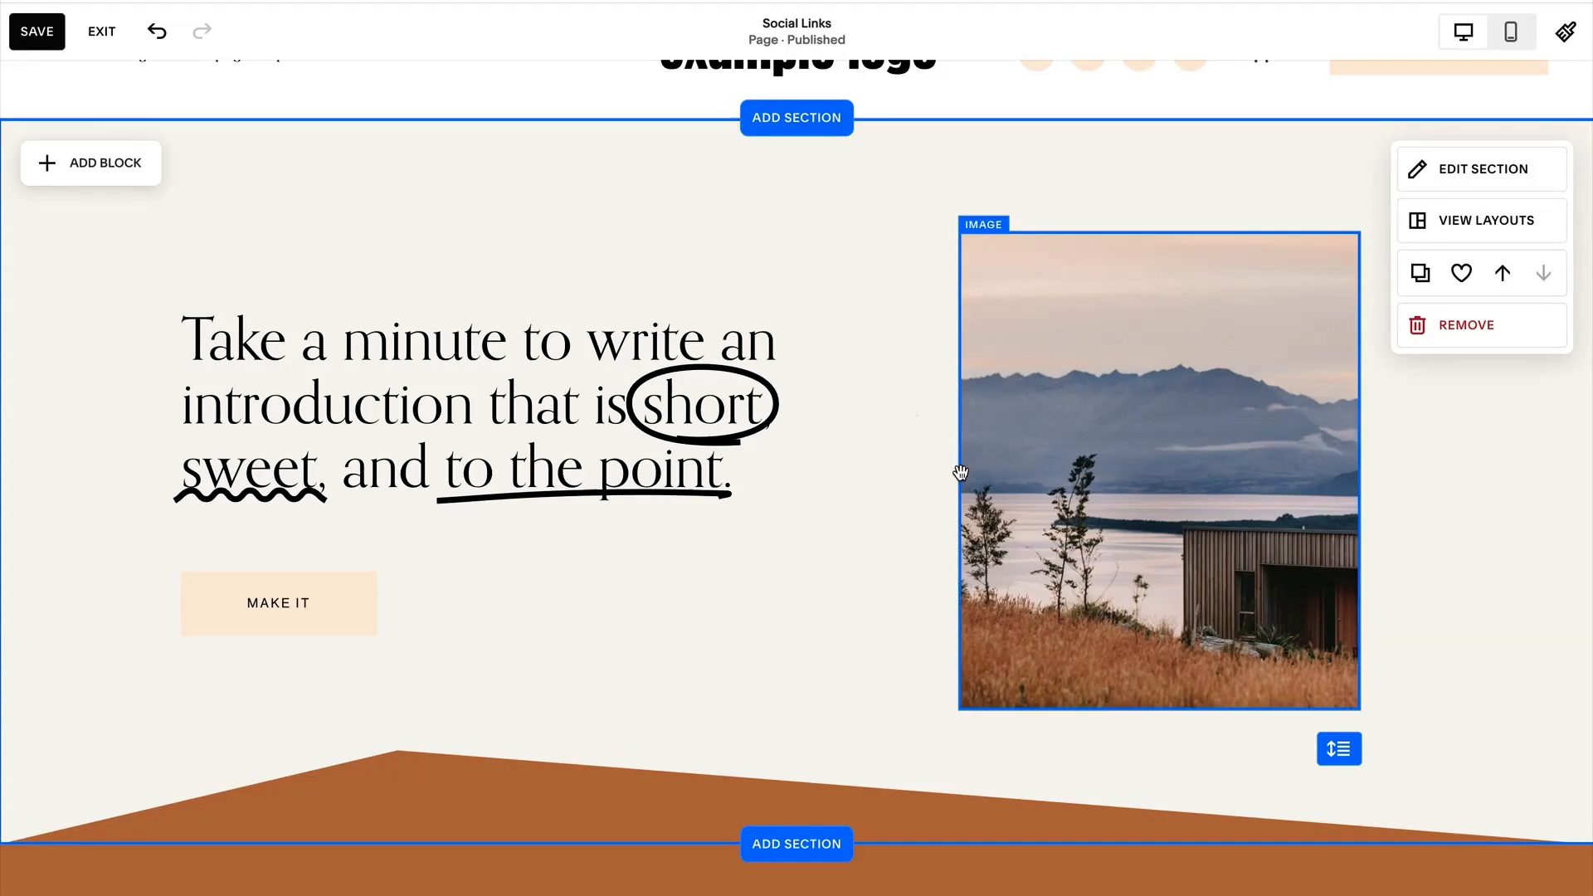
{"action": "scroll", "coordinate": [947, 480], "scroll_direction": "down", "scroll_amount": 1}
{"action": "scroll", "coordinate": [947, 481], "scroll_direction": "up", "scroll_amount": 2}
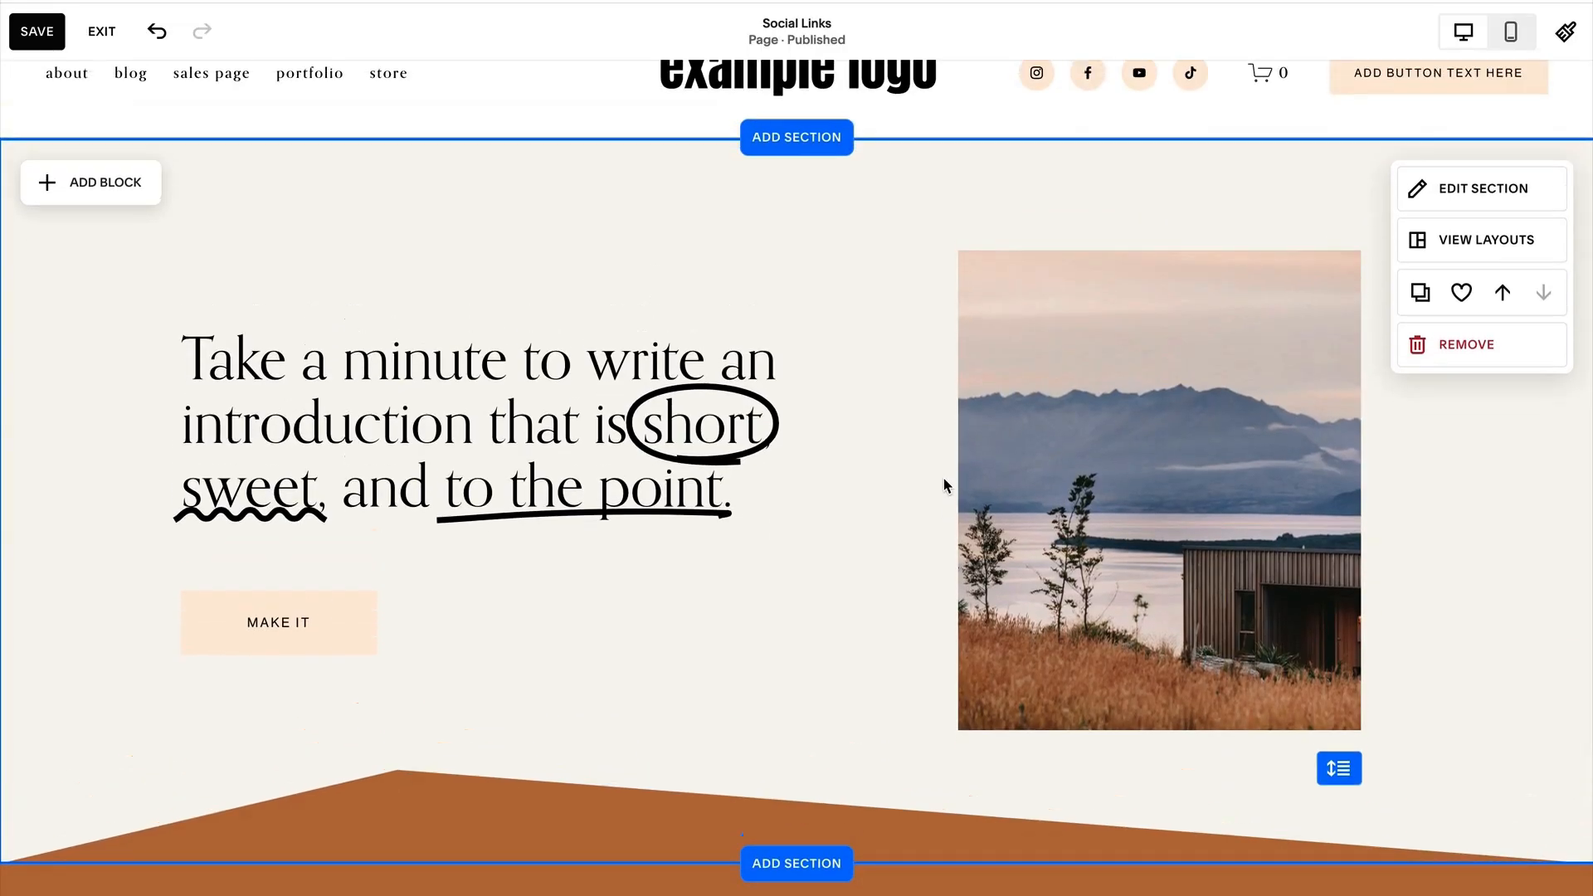
Replace the intro section's heading text with "Welcome Followers".
{"action": "left_click", "coordinate": [539, 437]}
{"action": "triple_click", "coordinate": [540, 437]}
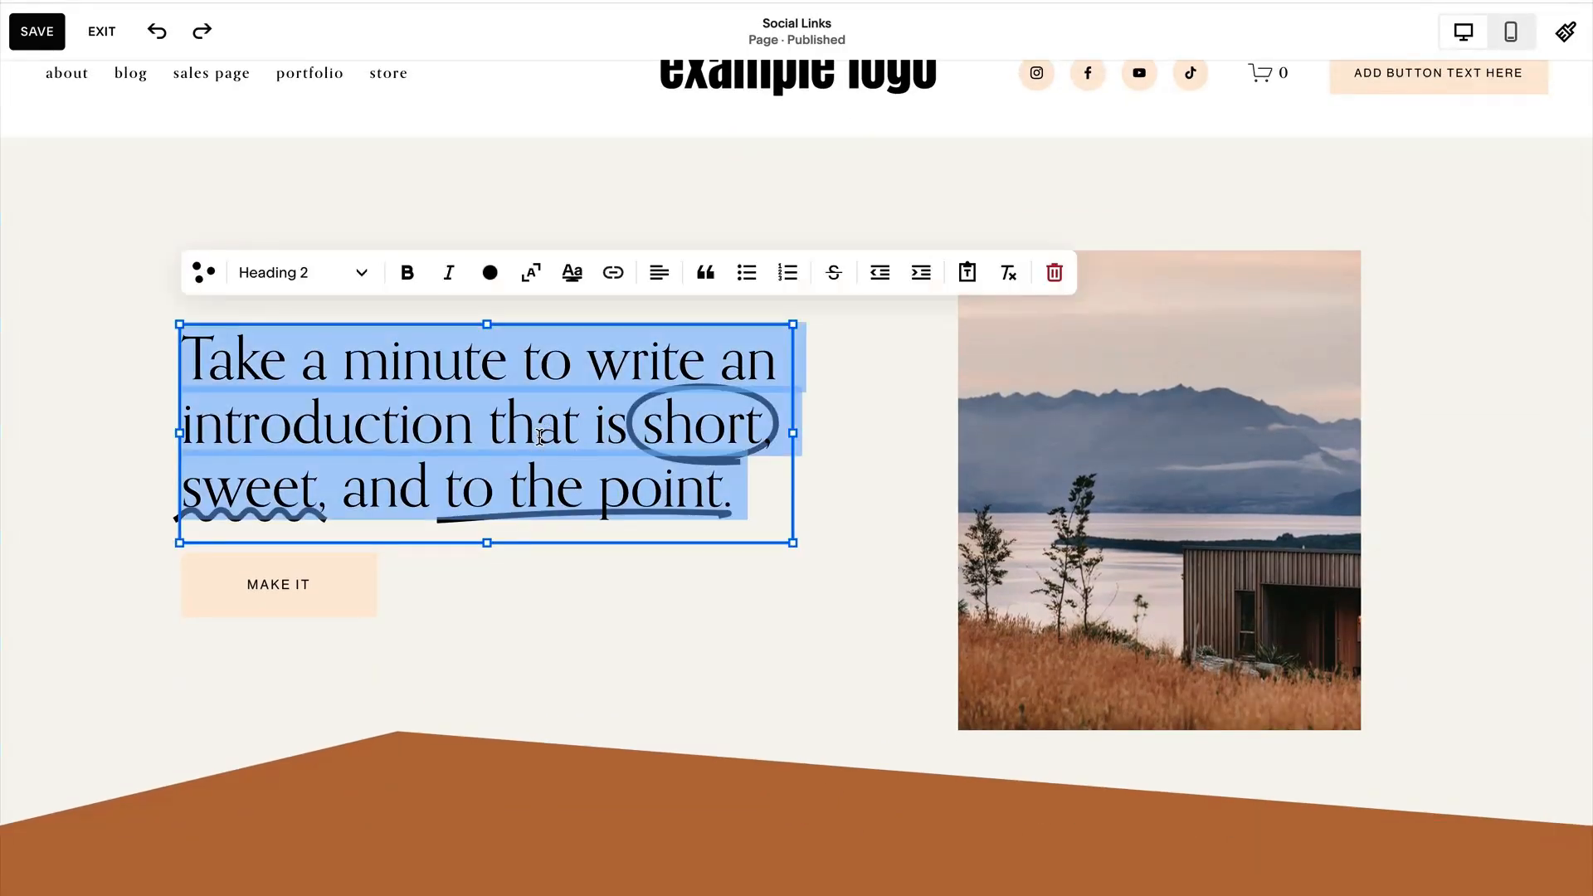
{"action": "type", "text": "Welcome Fol"}
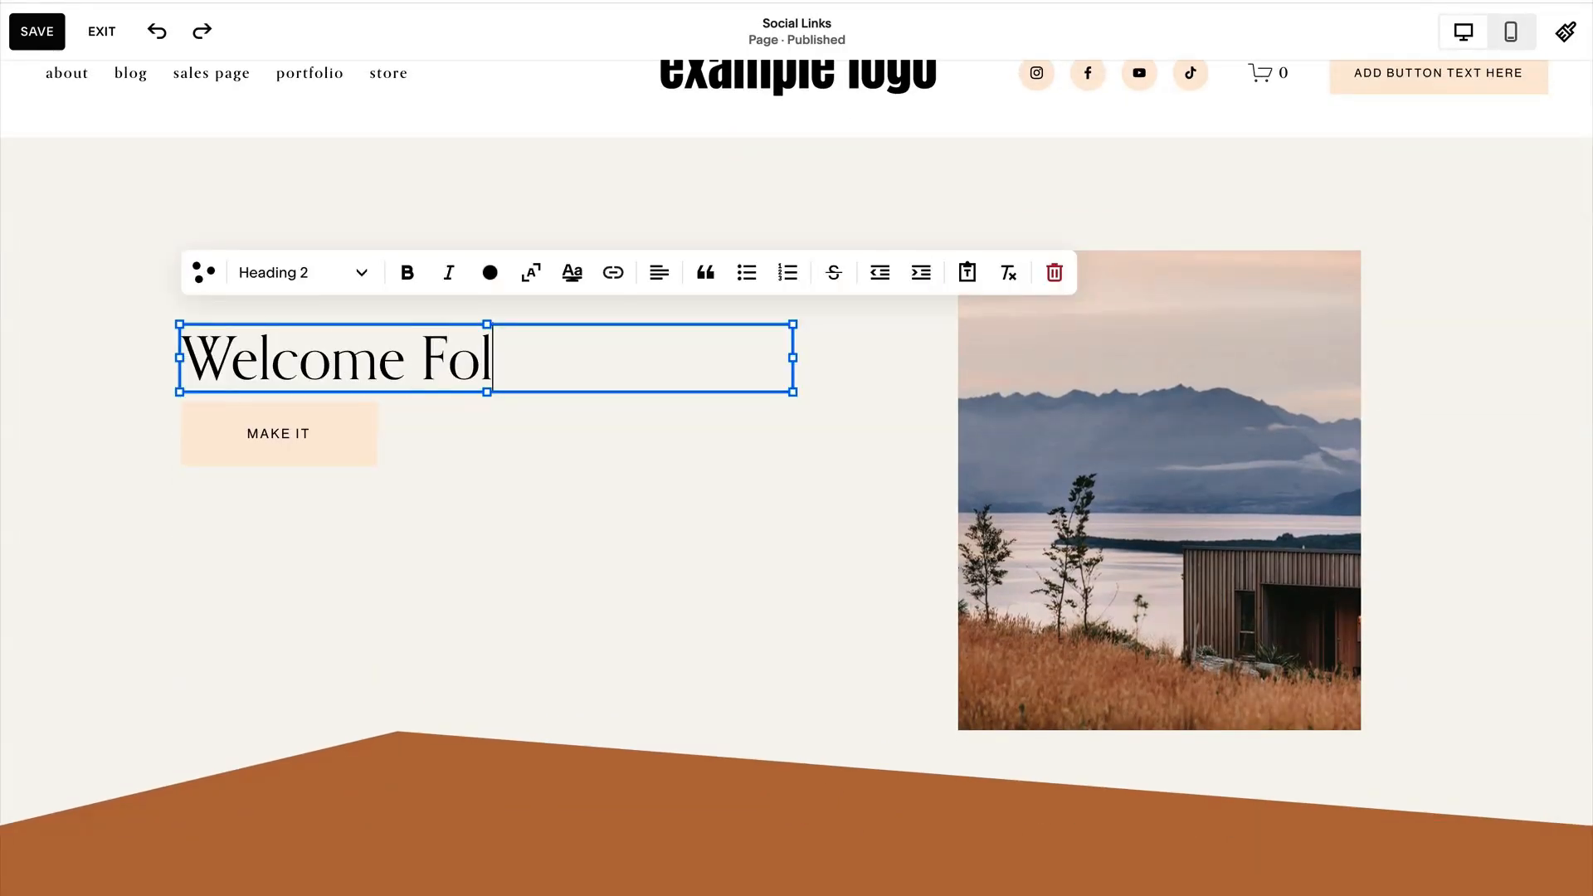
{"action": "type", "text": "lowers"}
Highlight the word "Followers" in the heading with the curved hand-drawn underline style.
{"action": "left_click_drag", "start_coordinate": [646, 359], "coordinate": [422, 358]}
{"action": "left_click", "coordinate": [573, 274]}
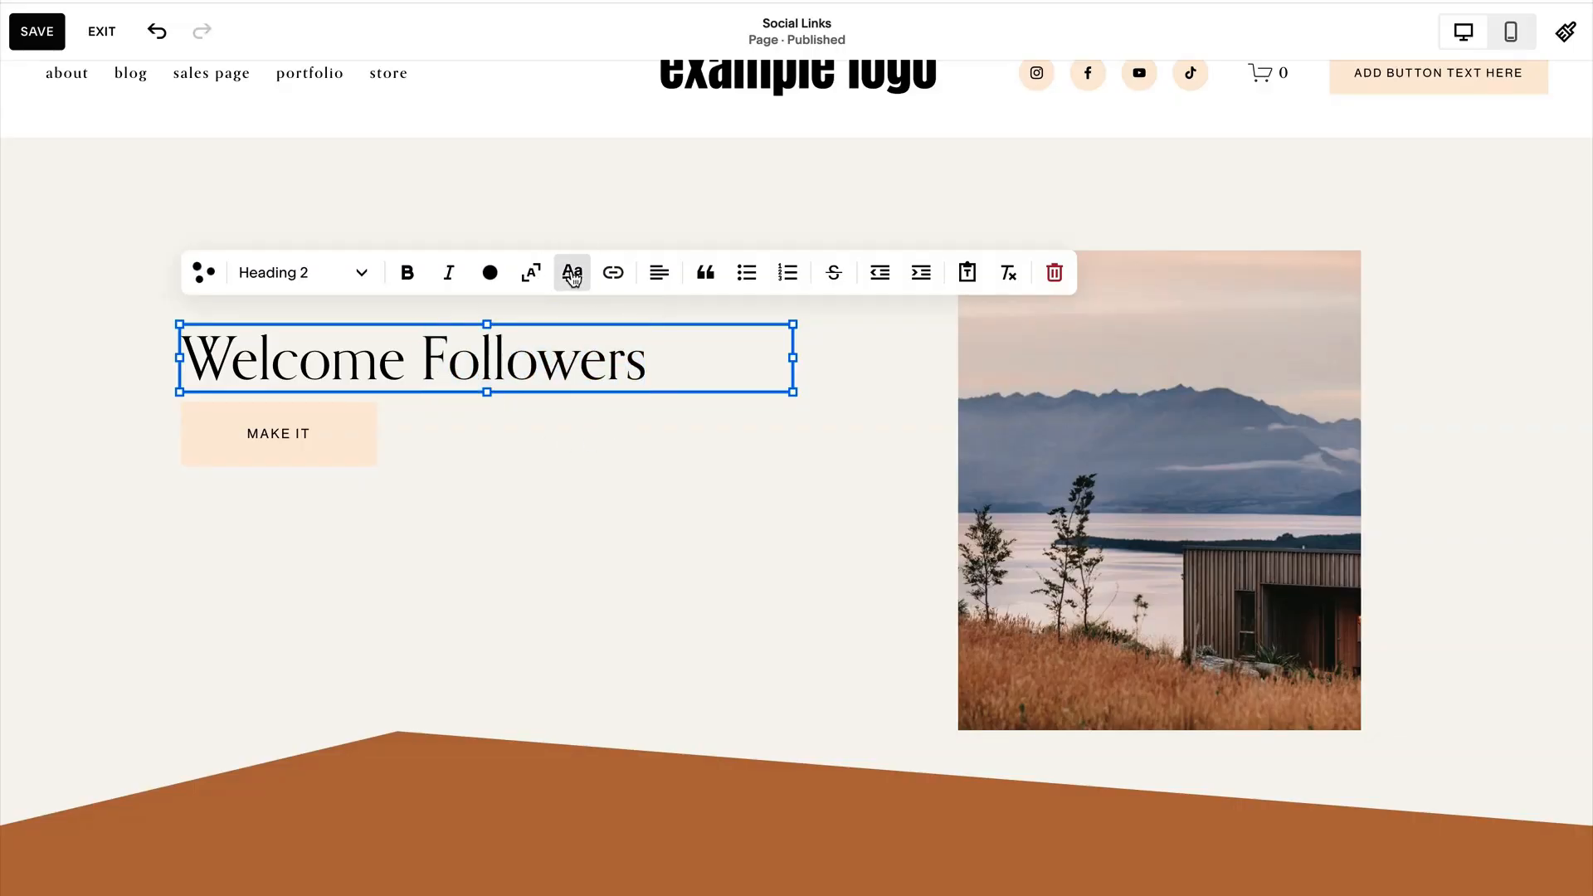
{"action": "left_click", "coordinate": [1061, 423]}
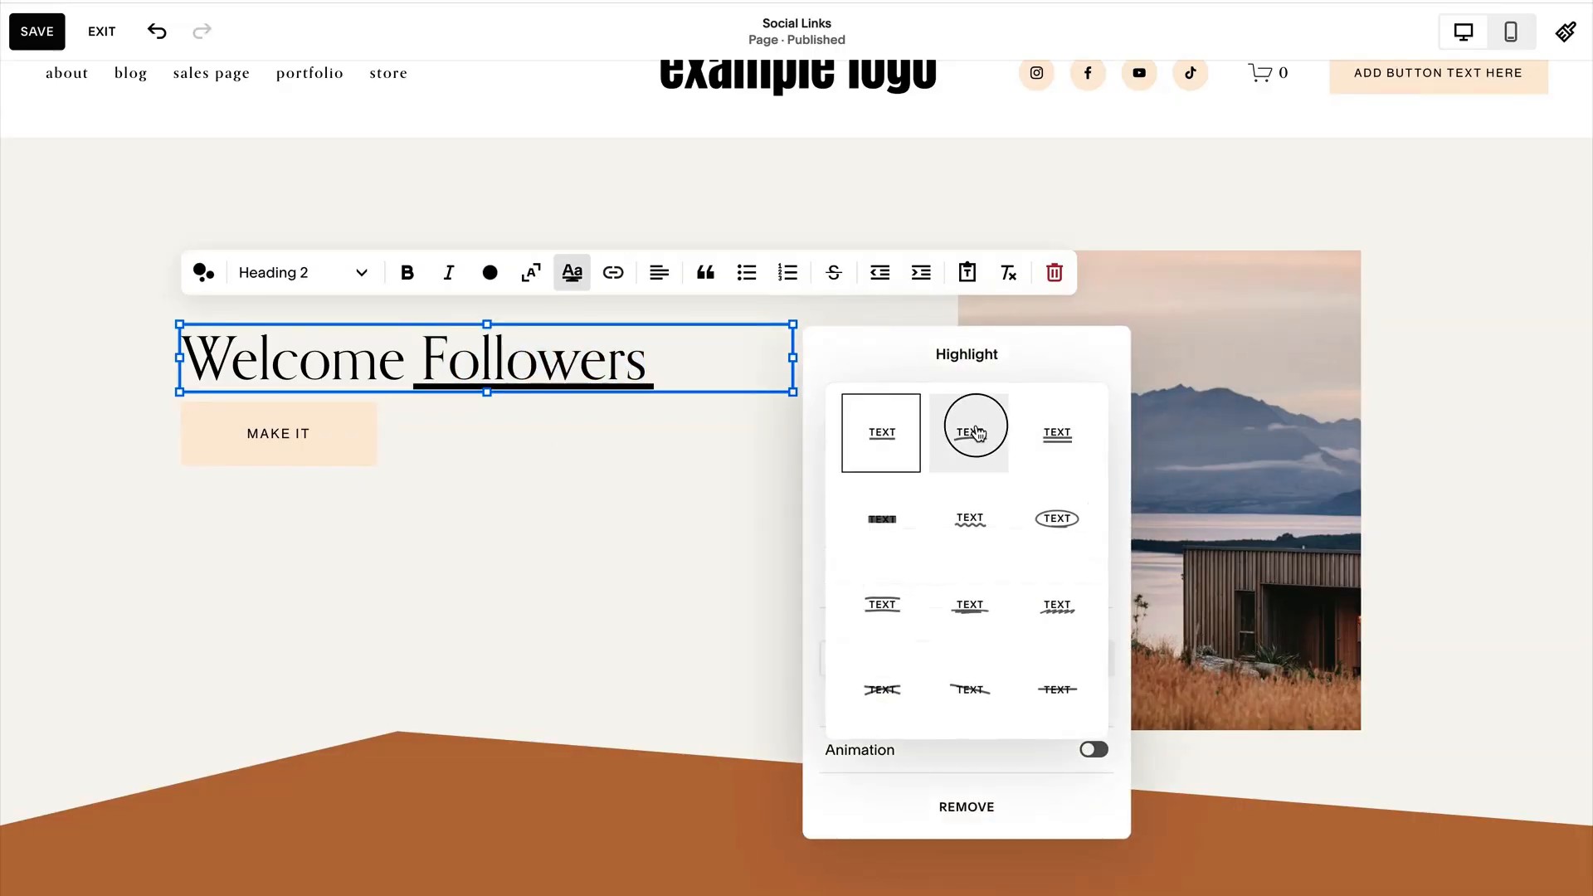
{"action": "left_click", "coordinate": [976, 433]}
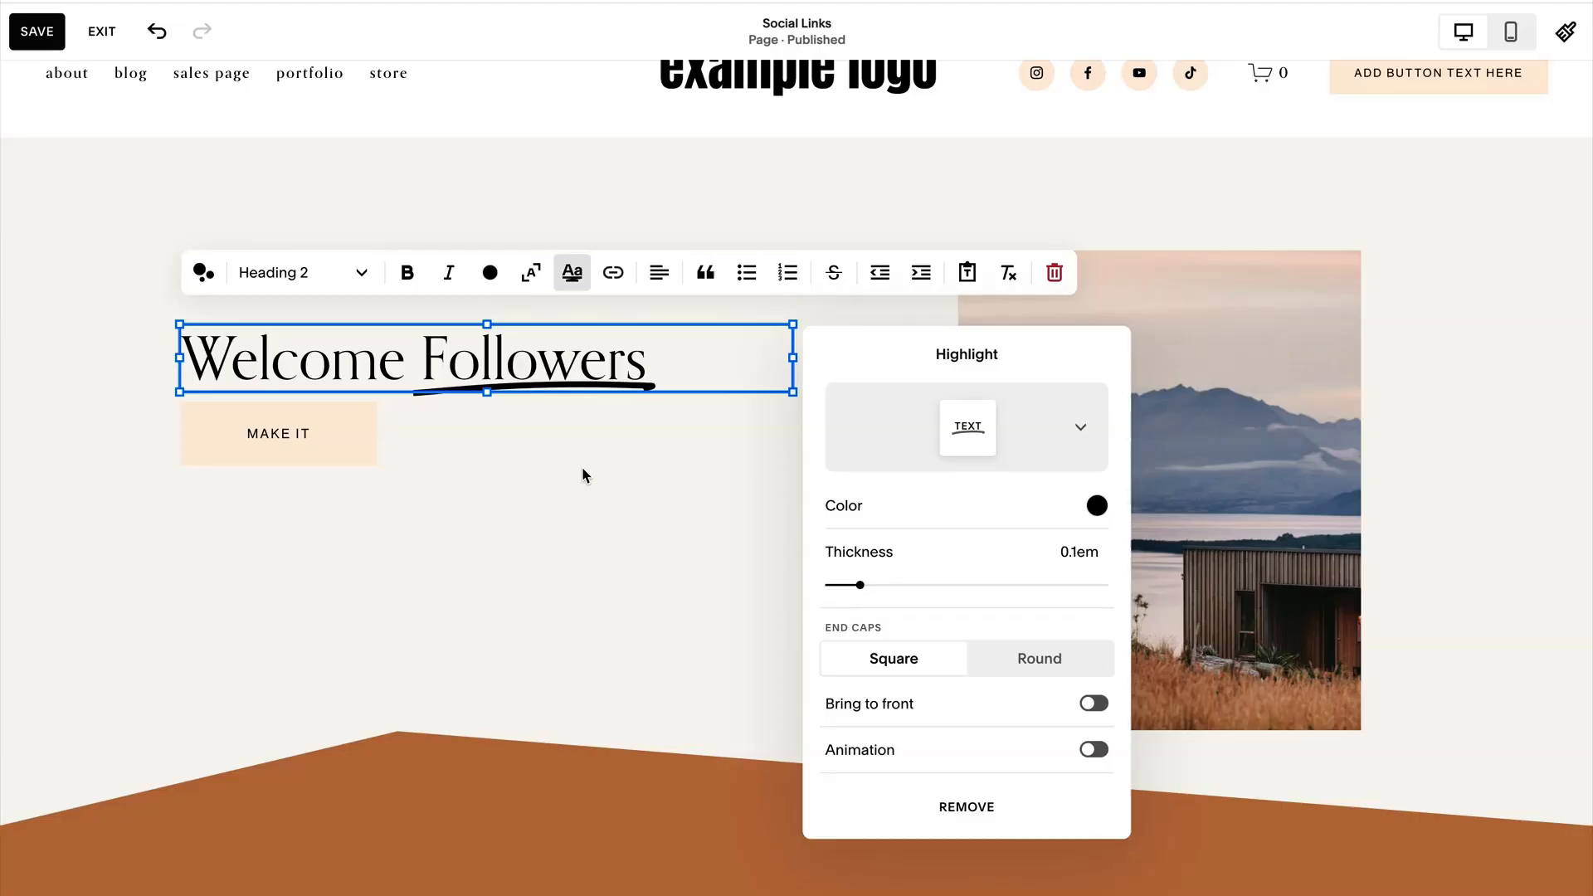
Delete the MAKE IT button and add a centred text block reading "Click through notable links below!" under the centred heading.
{"action": "left_click", "coordinate": [309, 436]}
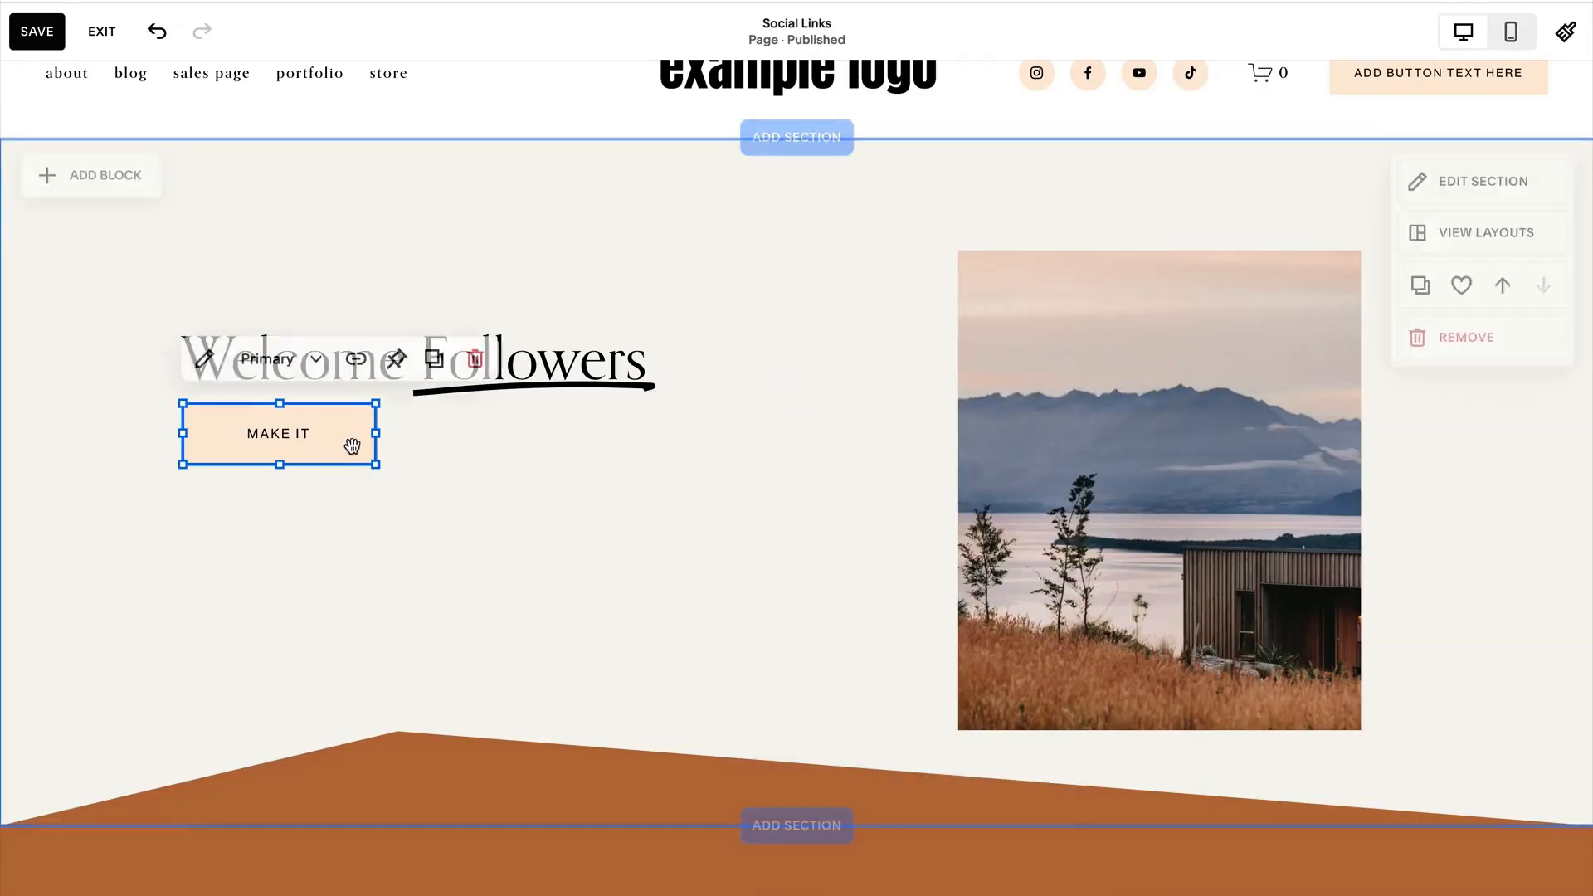
{"action": "left_click", "coordinate": [475, 359]}
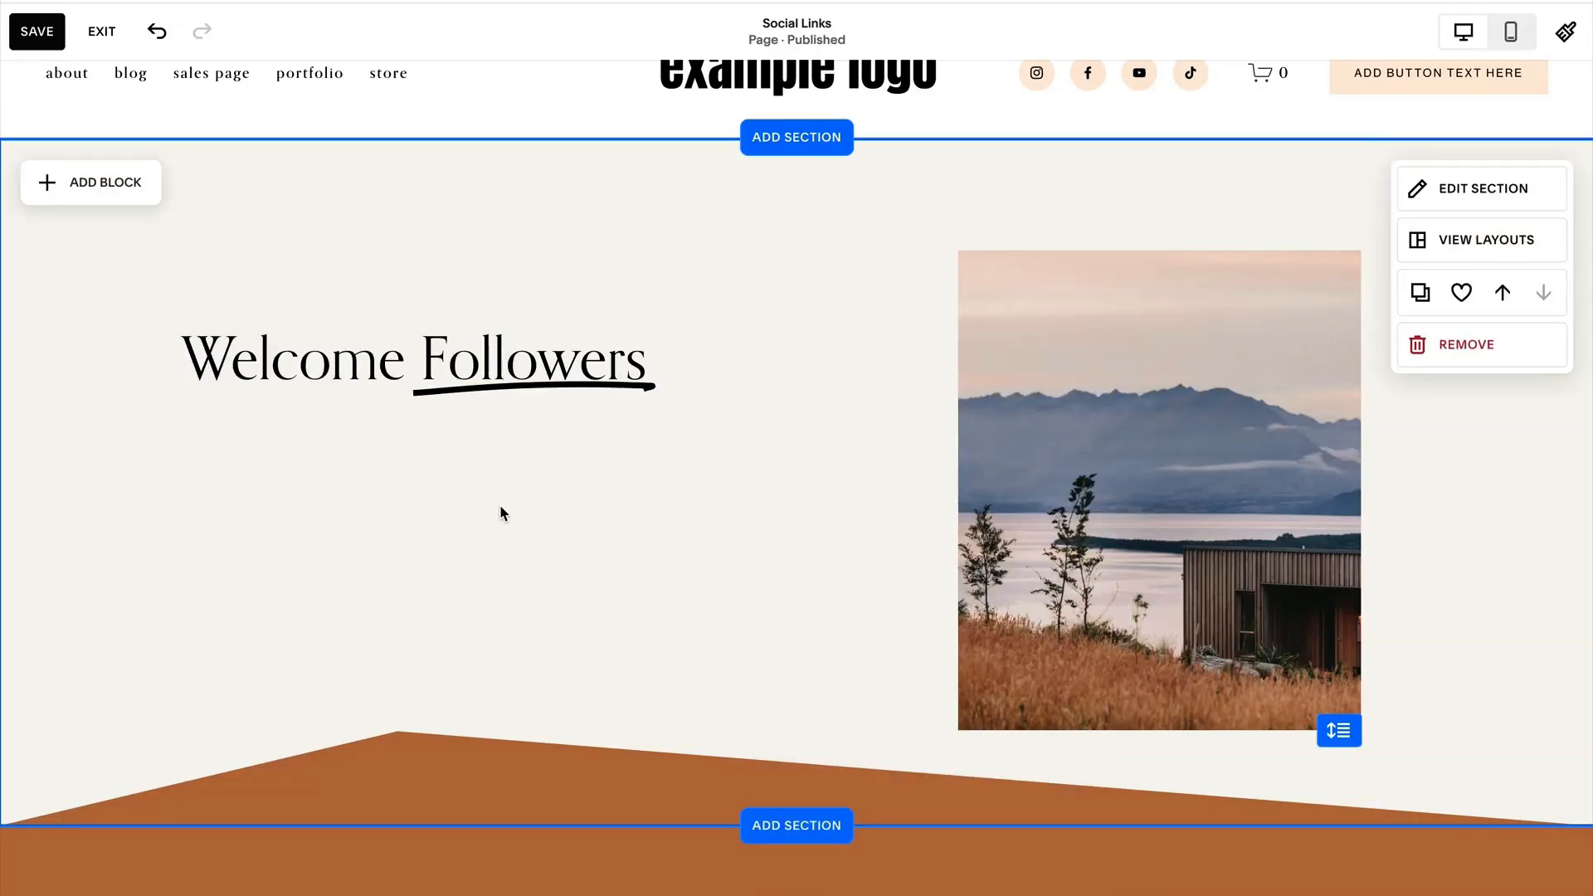
{"action": "left_click", "coordinate": [67, 182]}
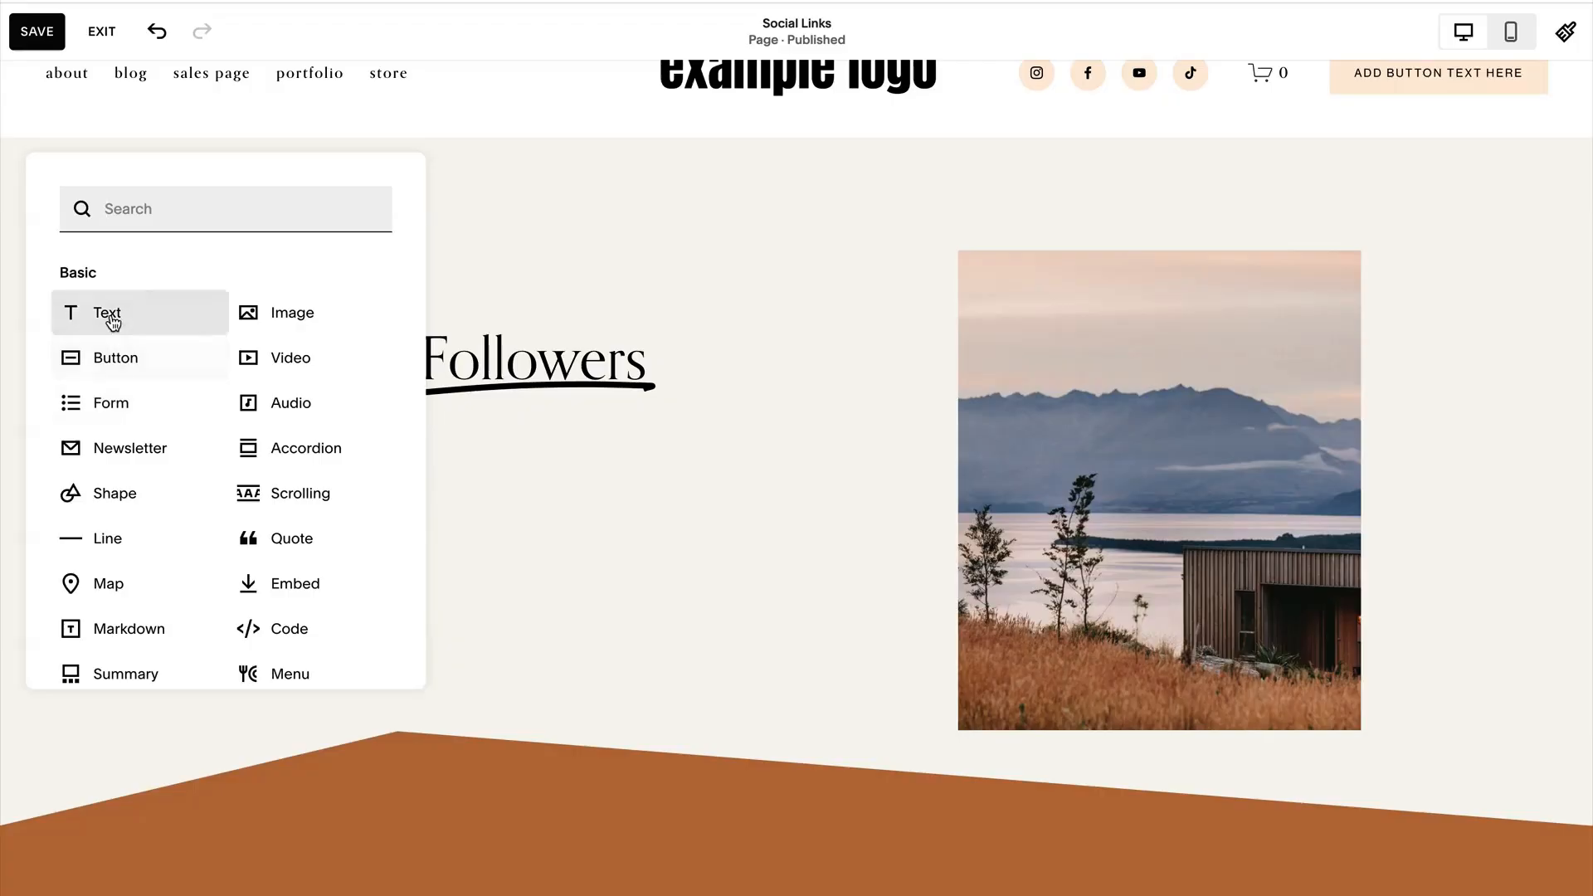
{"action": "left_click", "coordinate": [113, 322]}
{"action": "left_click_drag", "start_coordinate": [282, 210], "coordinate": [291, 452]}
{"action": "left_click", "coordinate": [231, 421]}
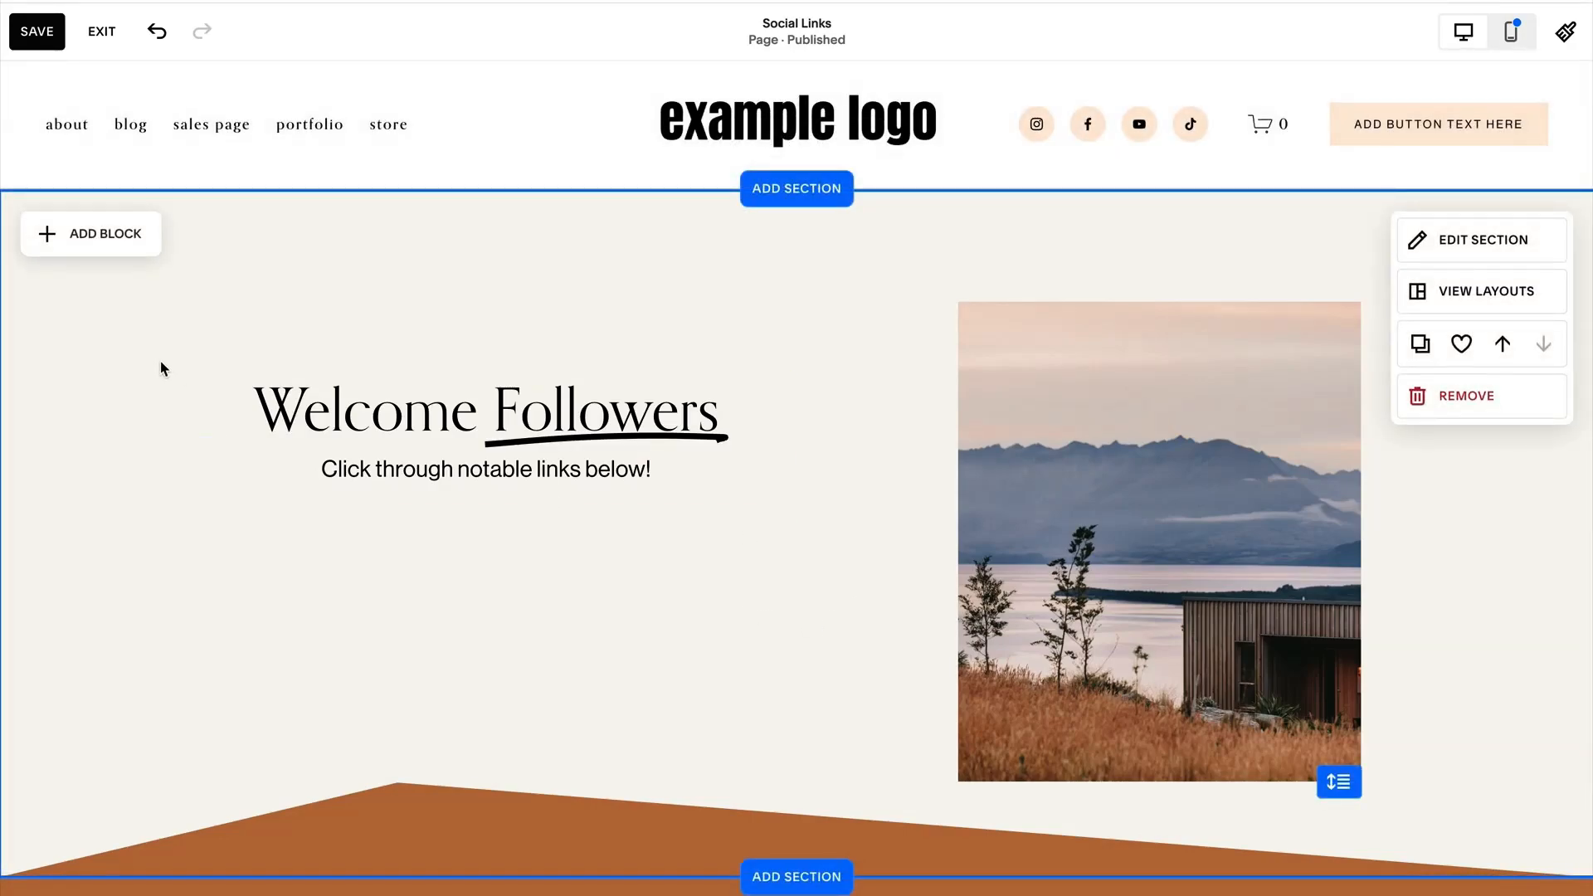
Move the heading and its subtext closer to the image and lower, and shift and resize the image into a square.
{"action": "left_click_drag", "start_coordinate": [160, 362], "coordinate": [611, 515]}
{"action": "left_click_drag", "start_coordinate": [586, 420], "coordinate": [693, 461]}
{"action": "left_click_drag", "start_coordinate": [1114, 560], "coordinate": [1056, 537]}
{"action": "left_click", "coordinate": [871, 639]}
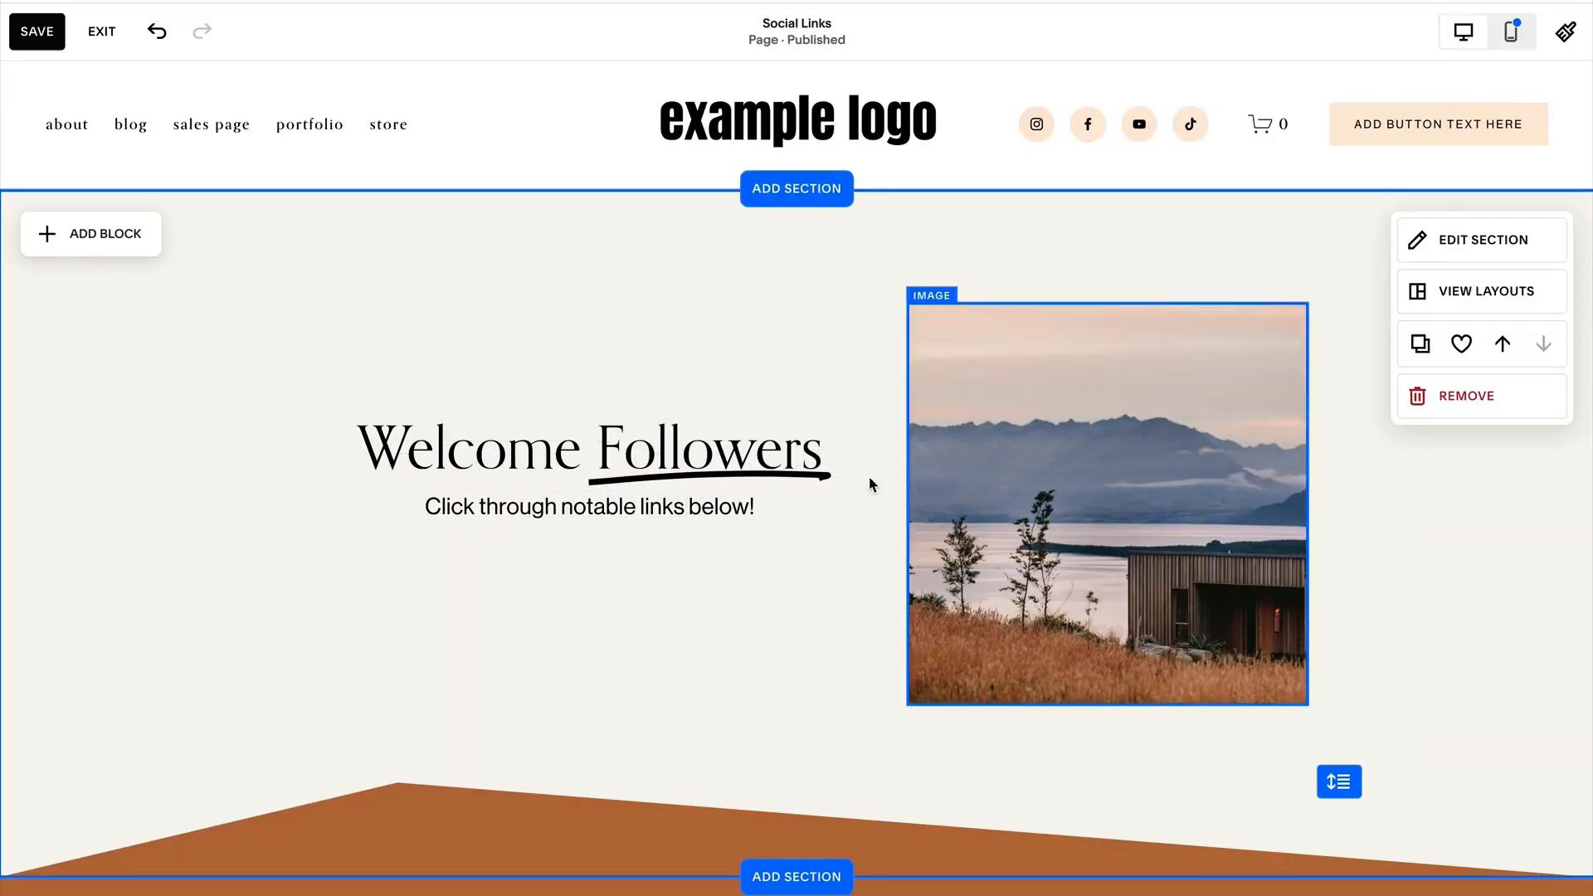
{"action": "left_click_drag", "start_coordinate": [238, 409], "coordinate": [586, 589]}
{"action": "left_click_drag", "start_coordinate": [586, 528], "coordinate": [621, 492]}
{"action": "left_click", "coordinate": [177, 512]}
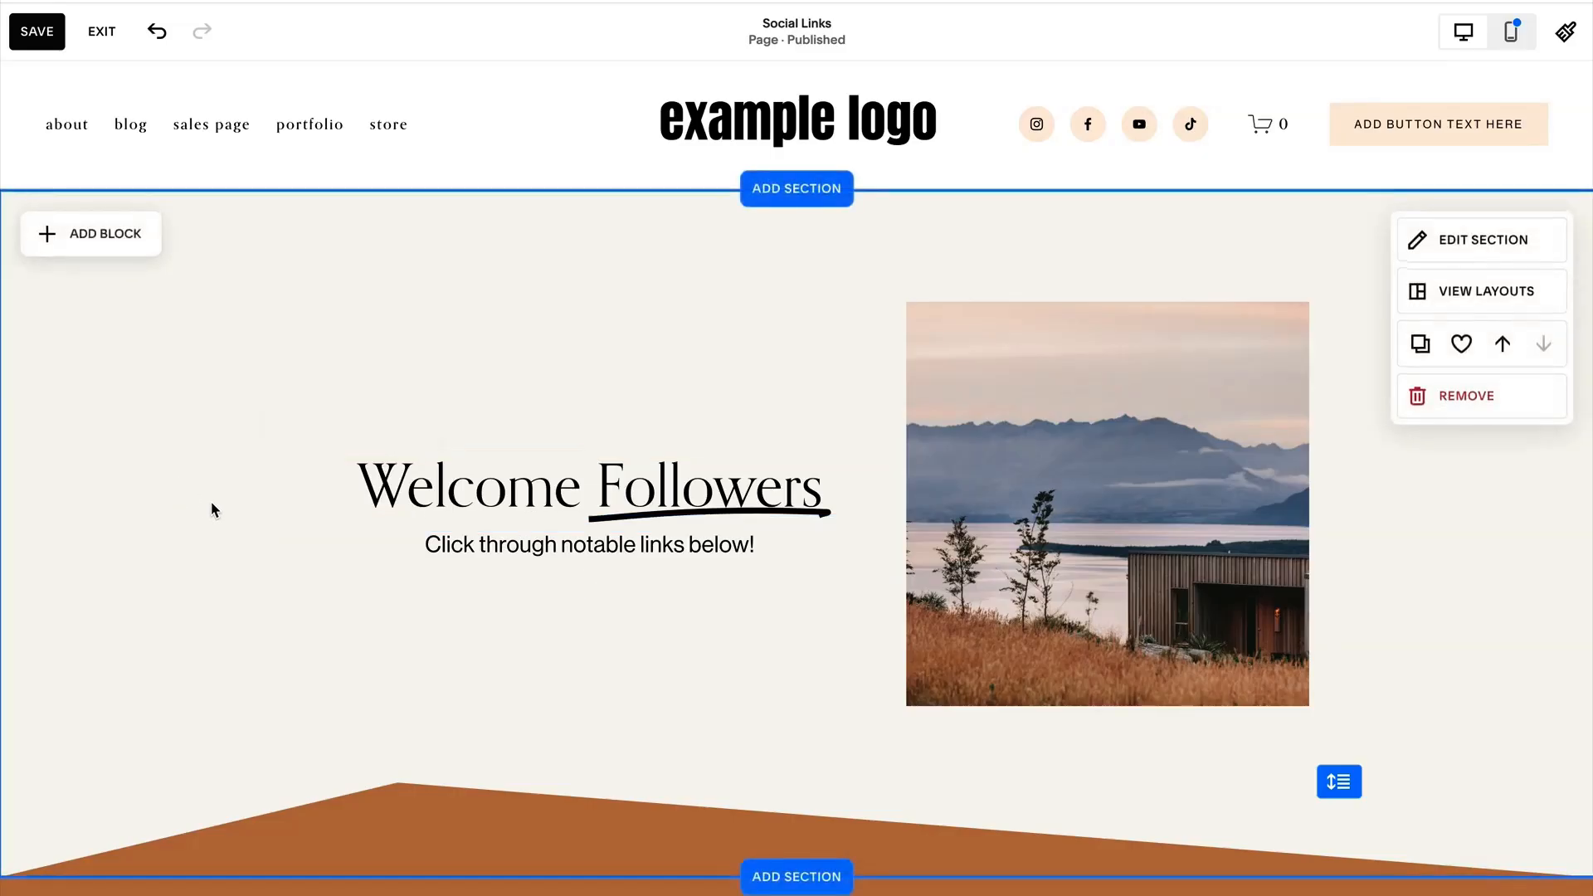
Add a small image block centred above the "Welcome Followers" heading and fill it with the example logo.
{"action": "left_click", "coordinate": [109, 234]}
{"action": "left_click_drag", "start_coordinate": [268, 365], "coordinate": [498, 386]}
{"action": "left_click_drag", "start_coordinate": [464, 252], "coordinate": [545, 302]}
{"action": "left_click_drag", "start_coordinate": [639, 438], "coordinate": [589, 404]}
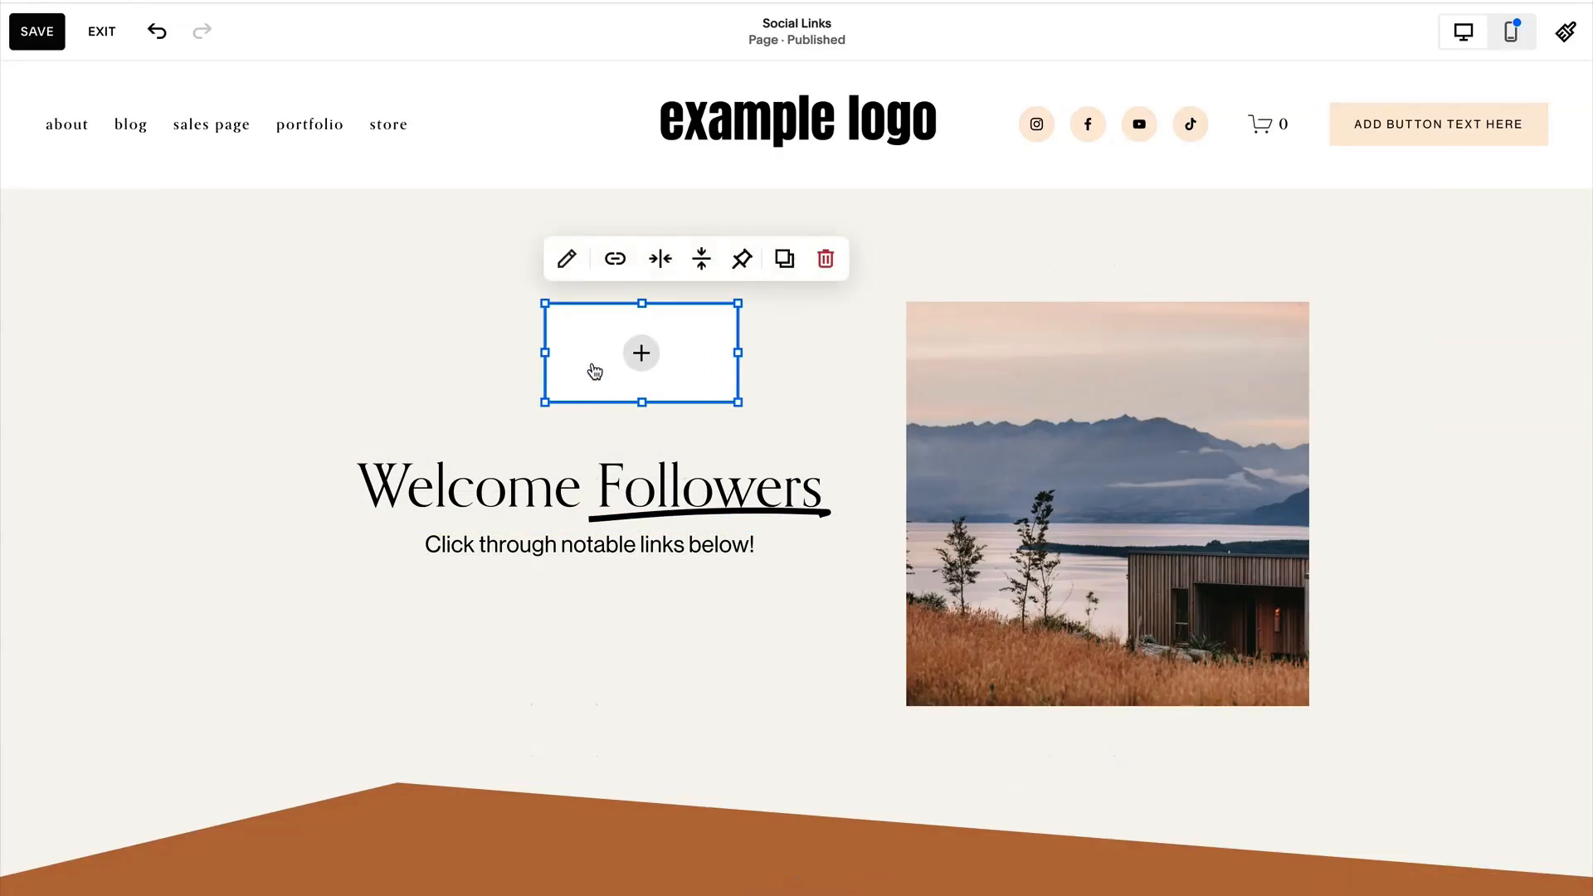
{"action": "double_click", "coordinate": [690, 388]}
{"action": "left_click", "coordinate": [911, 457]}
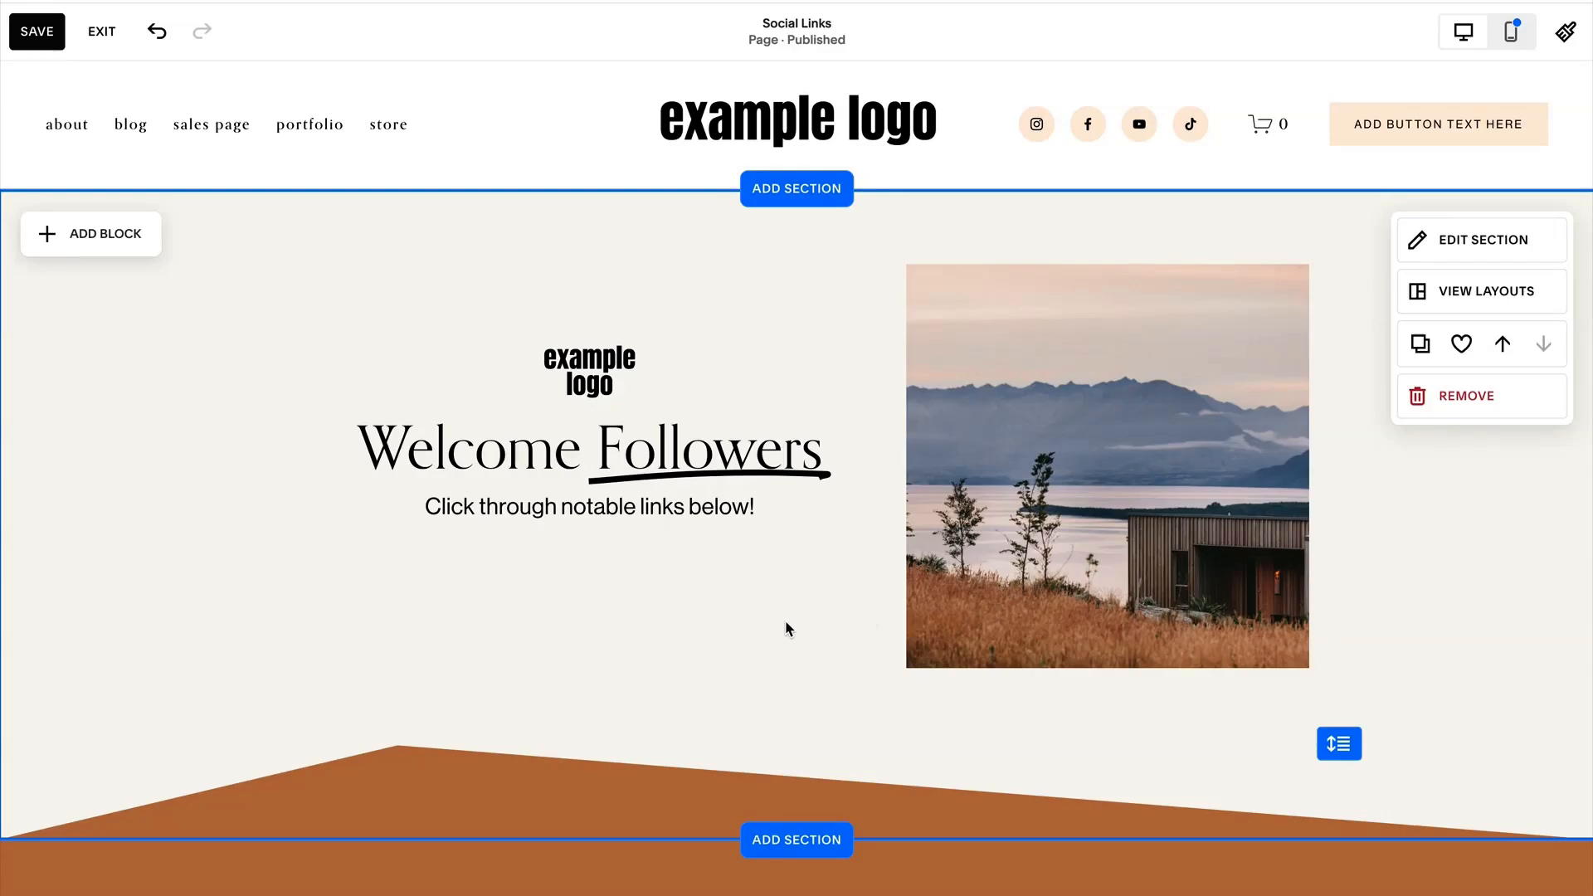
Add a blank section below the intro section.
{"action": "scroll", "coordinate": [789, 629], "scroll_direction": "down", "scroll_amount": 1}
{"action": "left_click", "coordinate": [776, 798]}
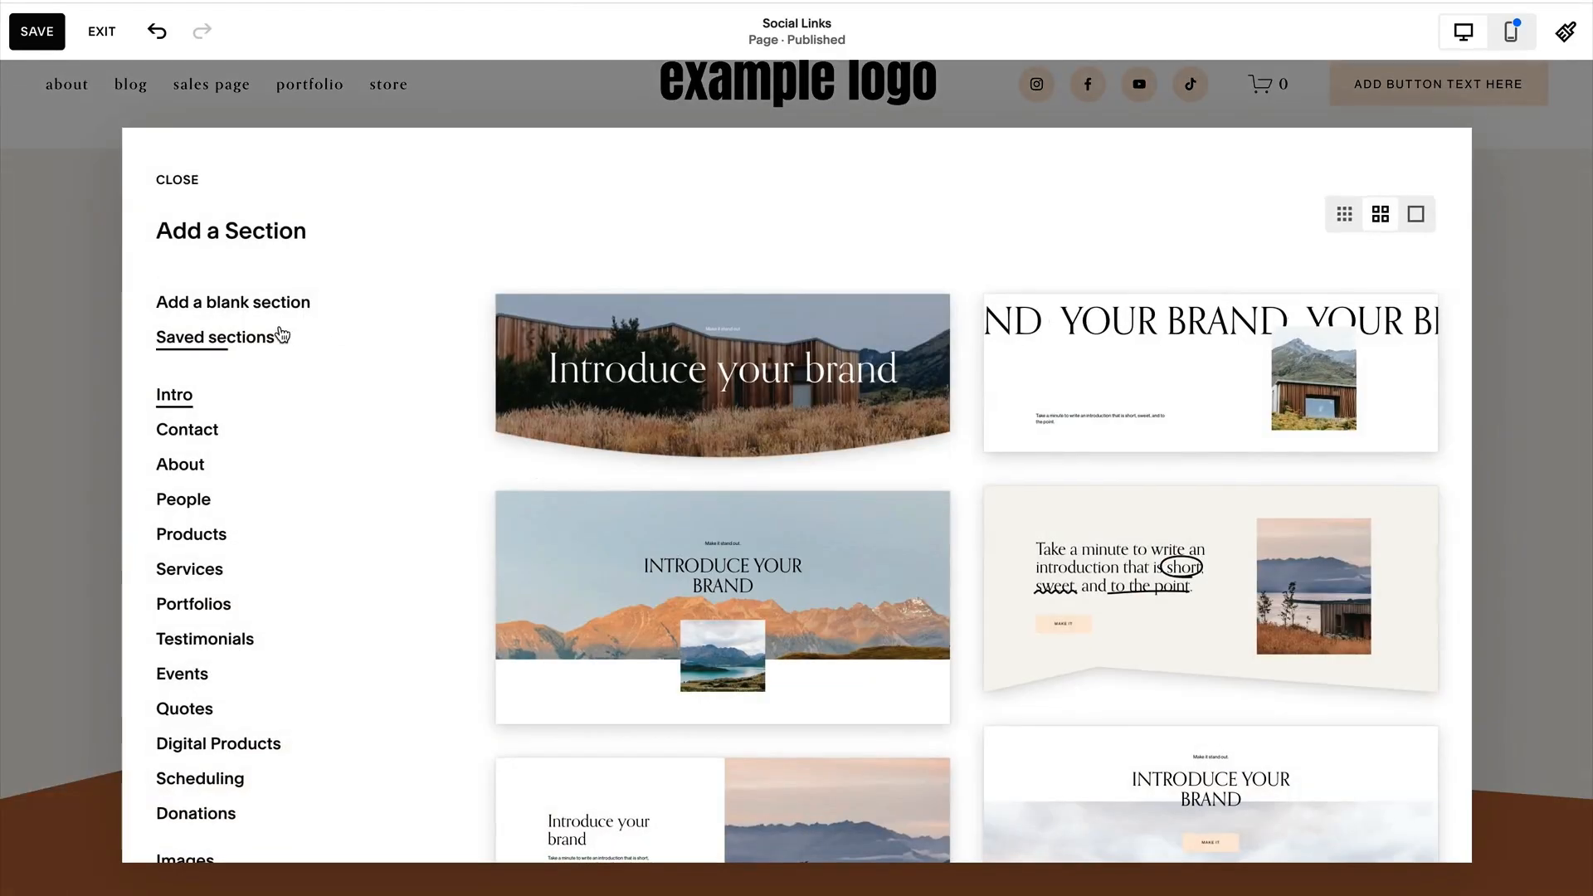
{"action": "left_click", "coordinate": [260, 304]}
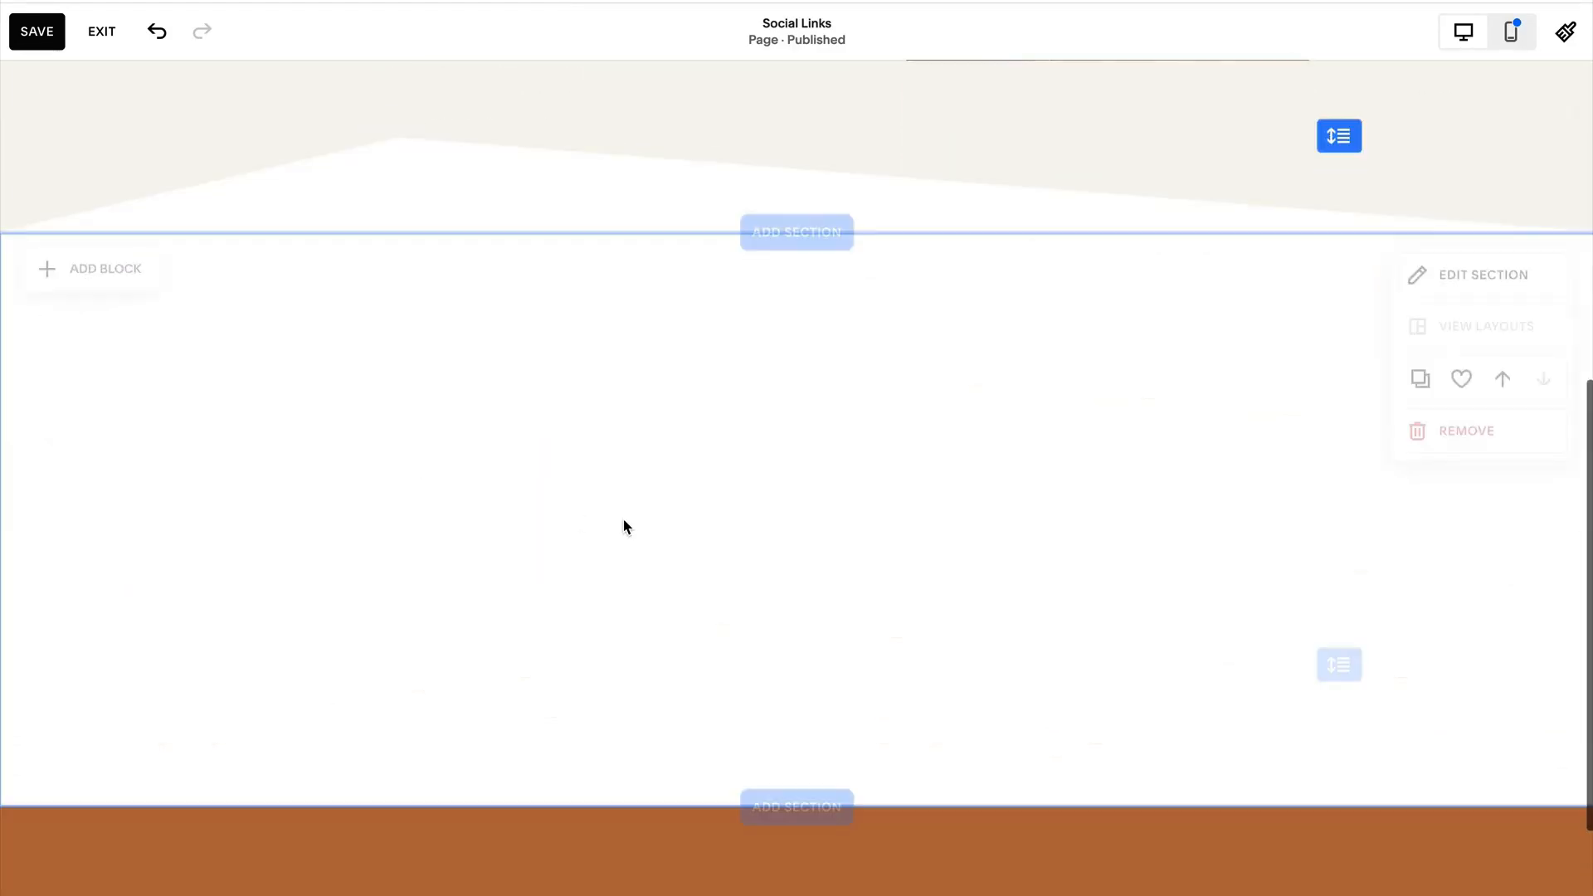
Add a button block centred near the top of the blank section and duplicate it twice to stack three buttons.
{"action": "scroll", "coordinate": [859, 521], "scroll_direction": "up", "scroll_amount": 1}
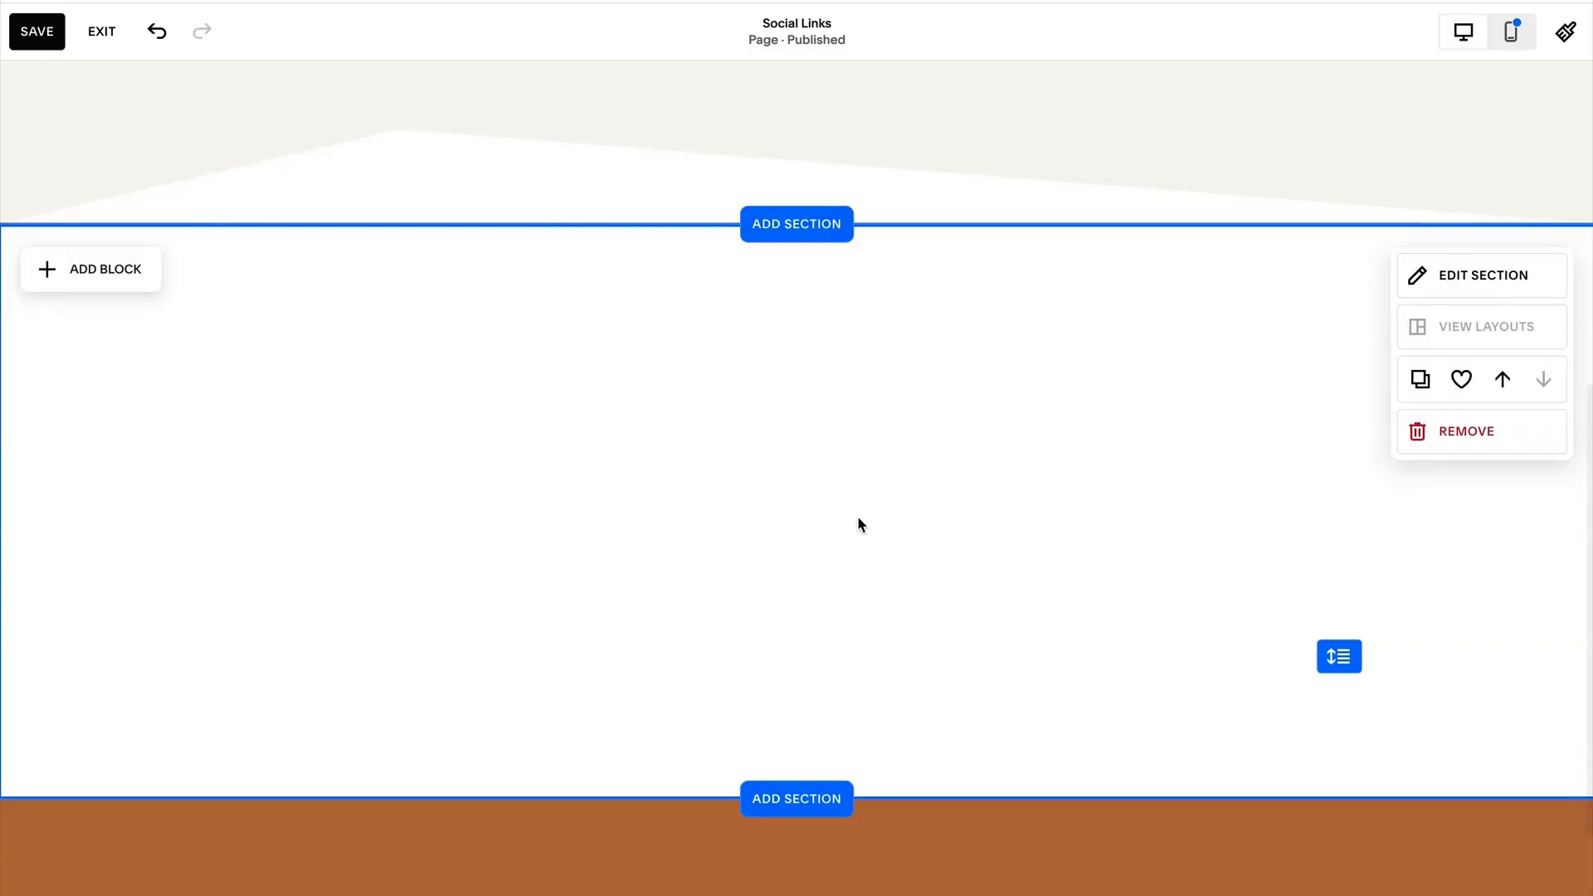
{"action": "scroll", "coordinate": [859, 524], "scroll_direction": "up", "scroll_amount": 1}
{"action": "left_click", "coordinate": [124, 380]}
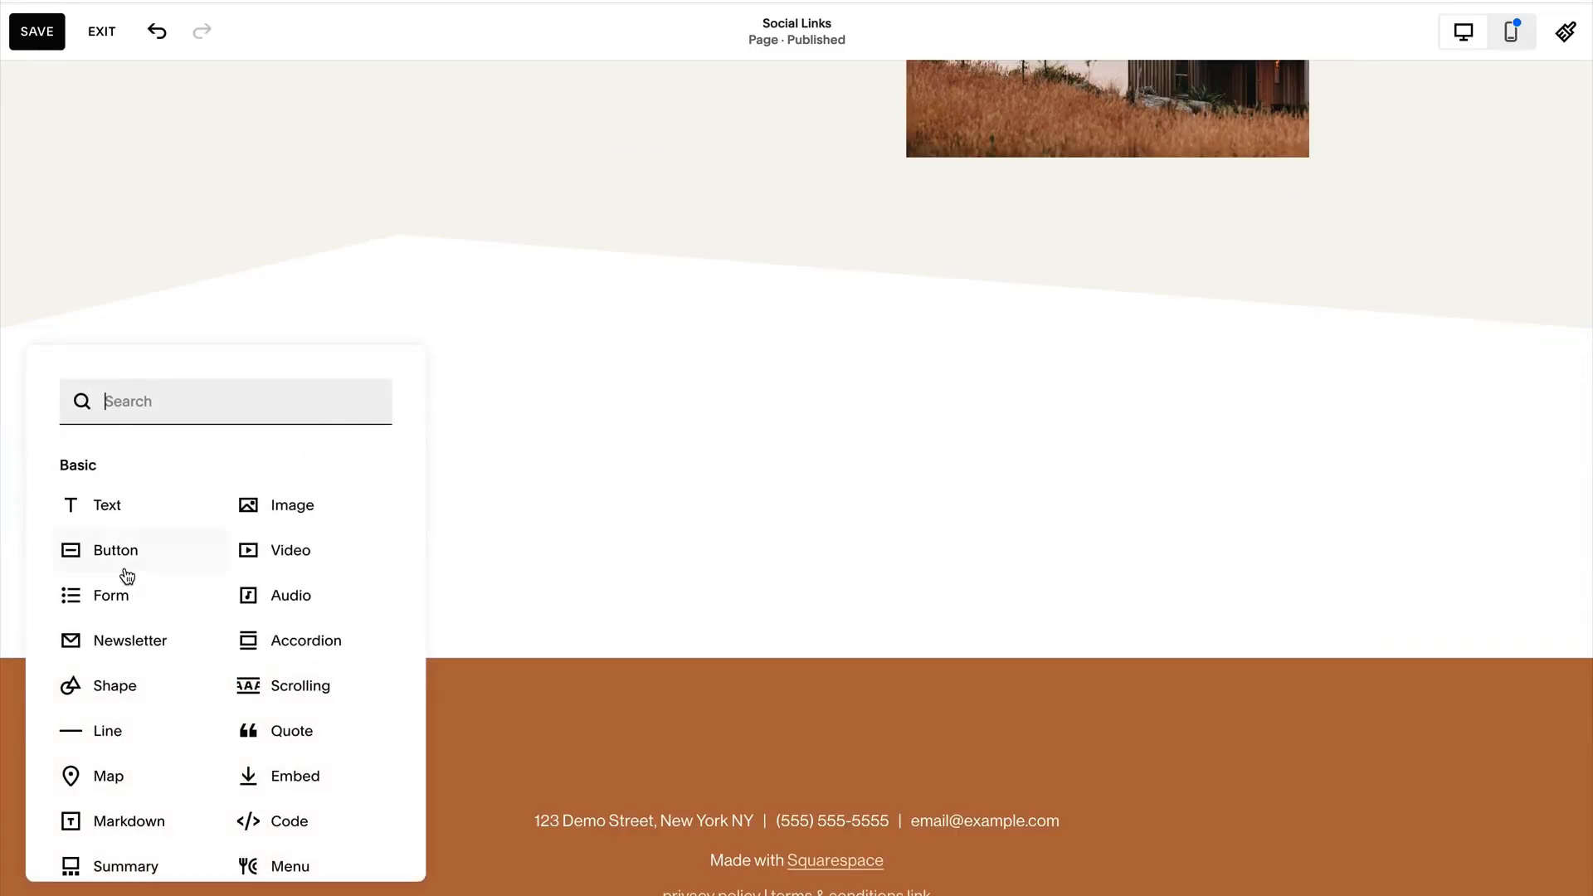
{"action": "left_click", "coordinate": [108, 552]}
{"action": "left_click_drag", "start_coordinate": [309, 480], "coordinate": [741, 413]}
{"action": "left_click_drag", "start_coordinate": [943, 402], "coordinate": [855, 486]}
{"action": "left_click", "coordinate": [952, 325]}
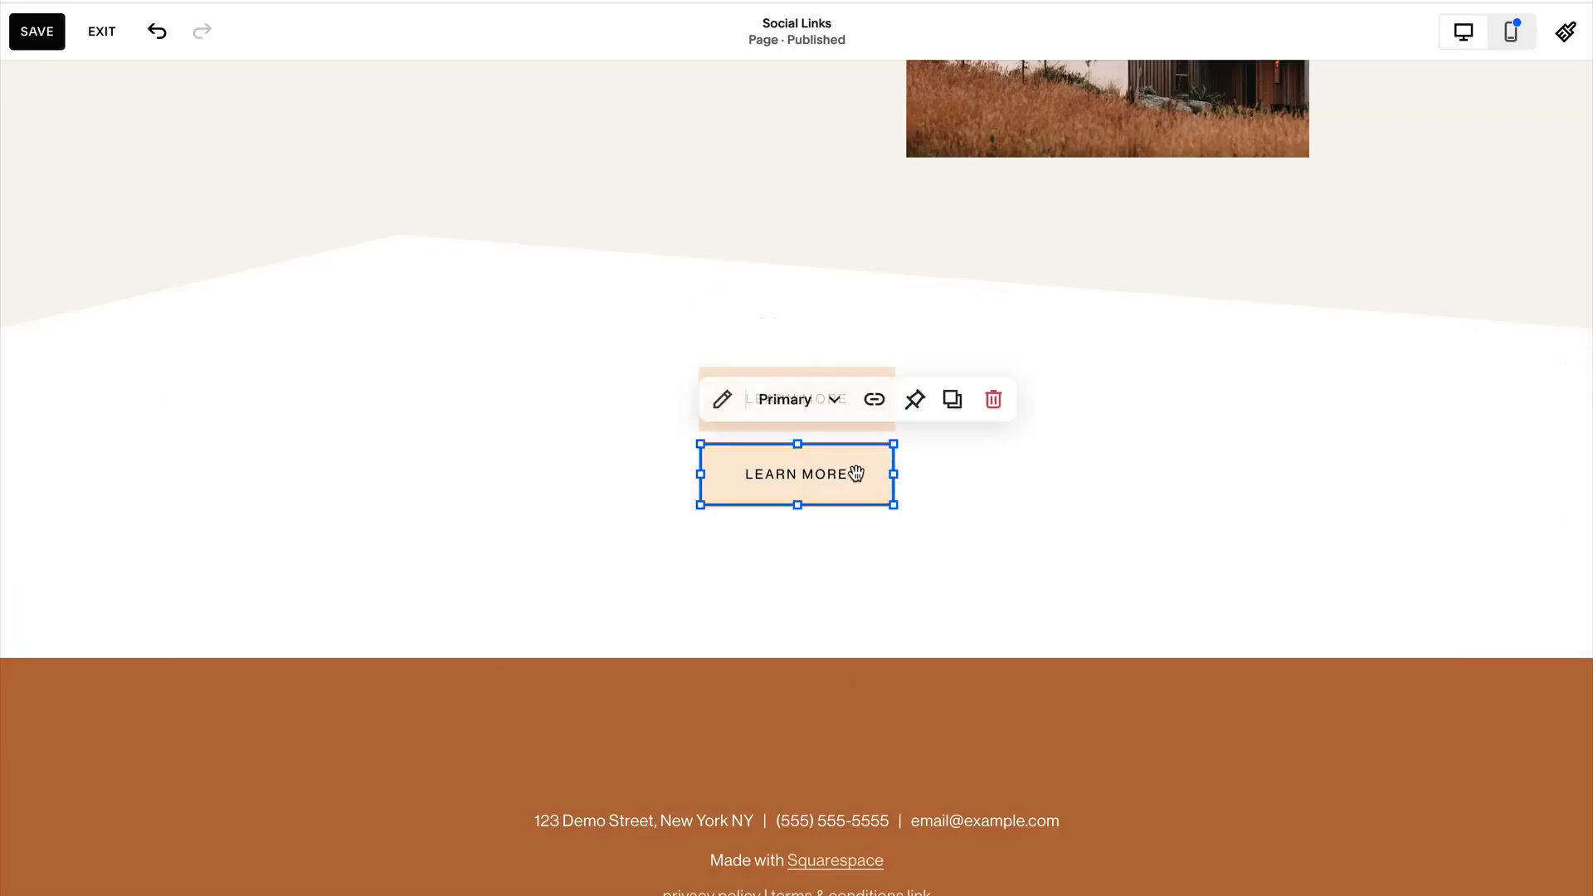
{"action": "left_click", "coordinate": [953, 400]}
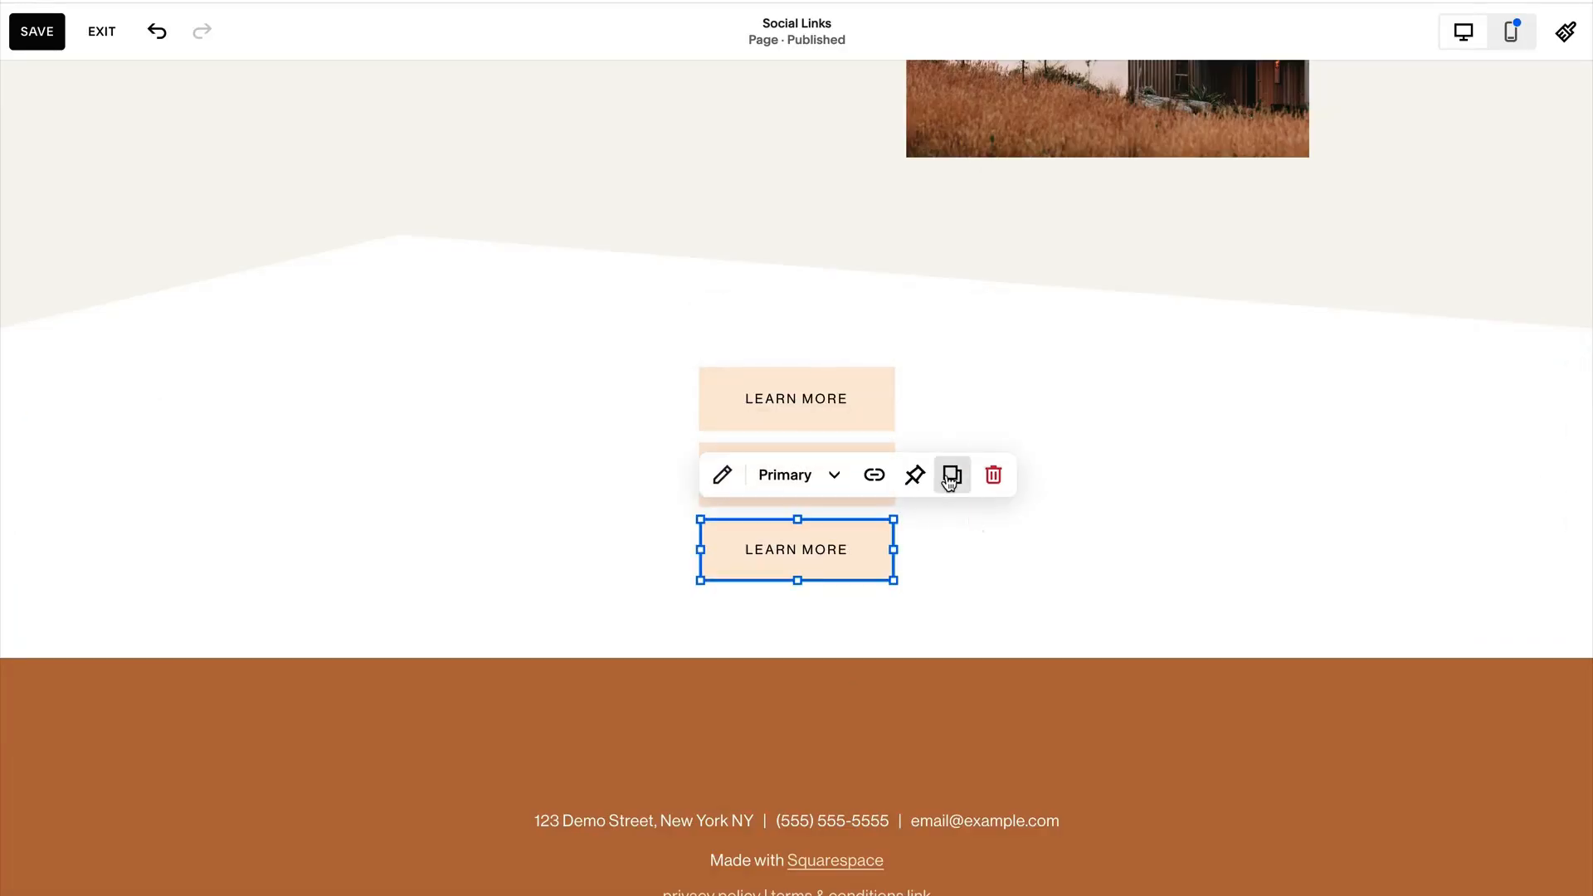
Duplicate the lowest button to stack a fourth one directly below it, and save the page.
{"action": "left_click", "coordinate": [950, 482]}
{"action": "left_click_drag", "start_coordinate": [878, 579], "coordinate": [830, 630]}
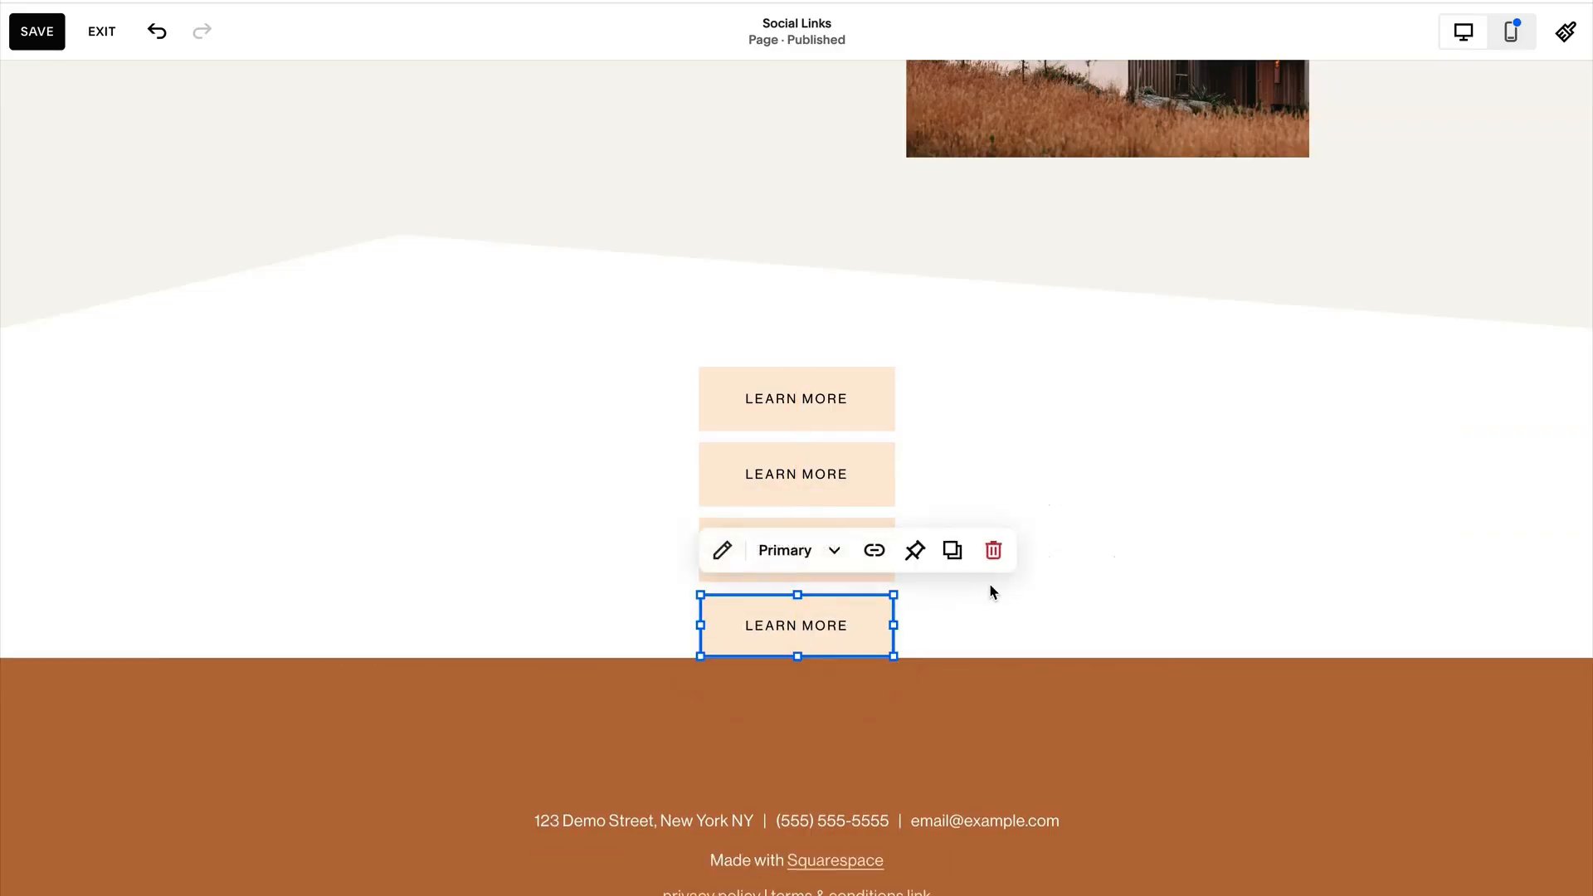
{"action": "left_click", "coordinate": [1006, 590]}
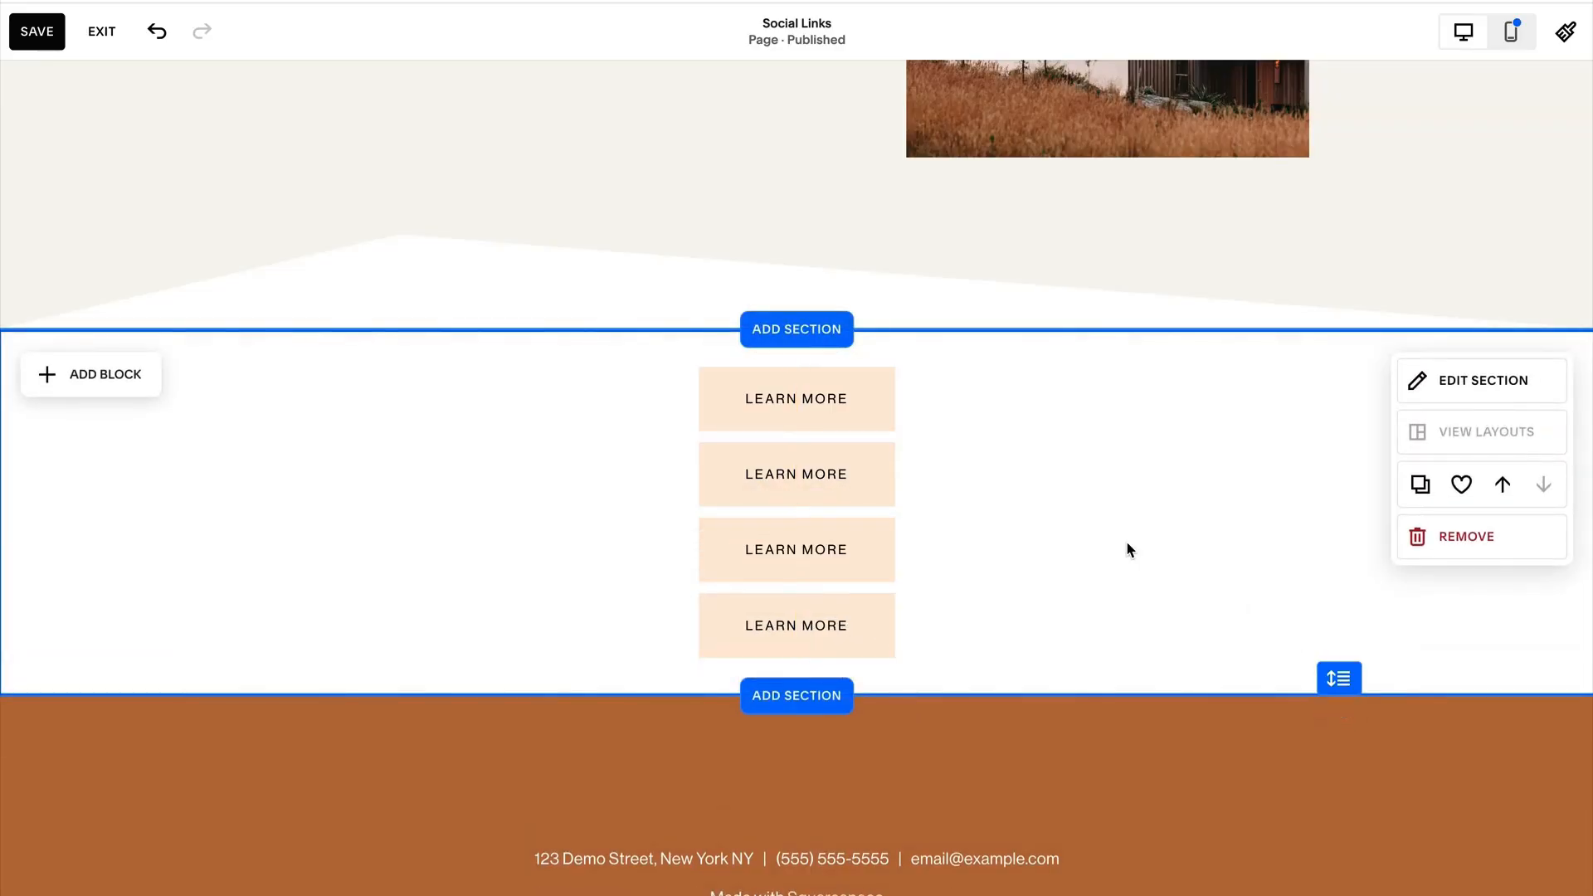
{"action": "key", "text": "ctrl+s"}
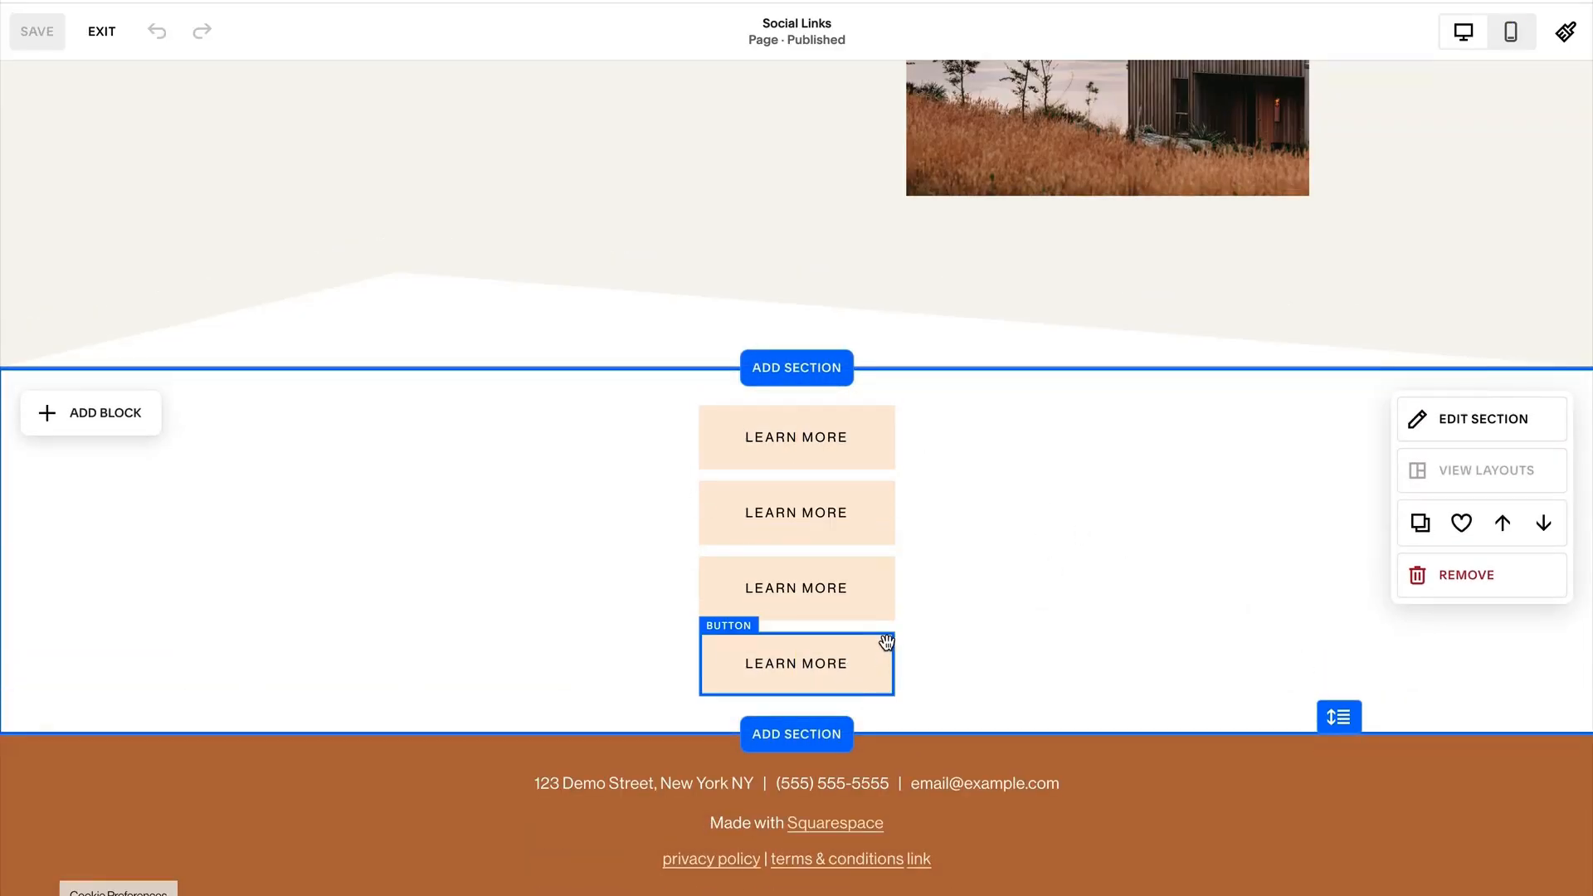
Change the first button's text to "View Our New Course".
{"action": "left_click", "coordinate": [787, 436]}
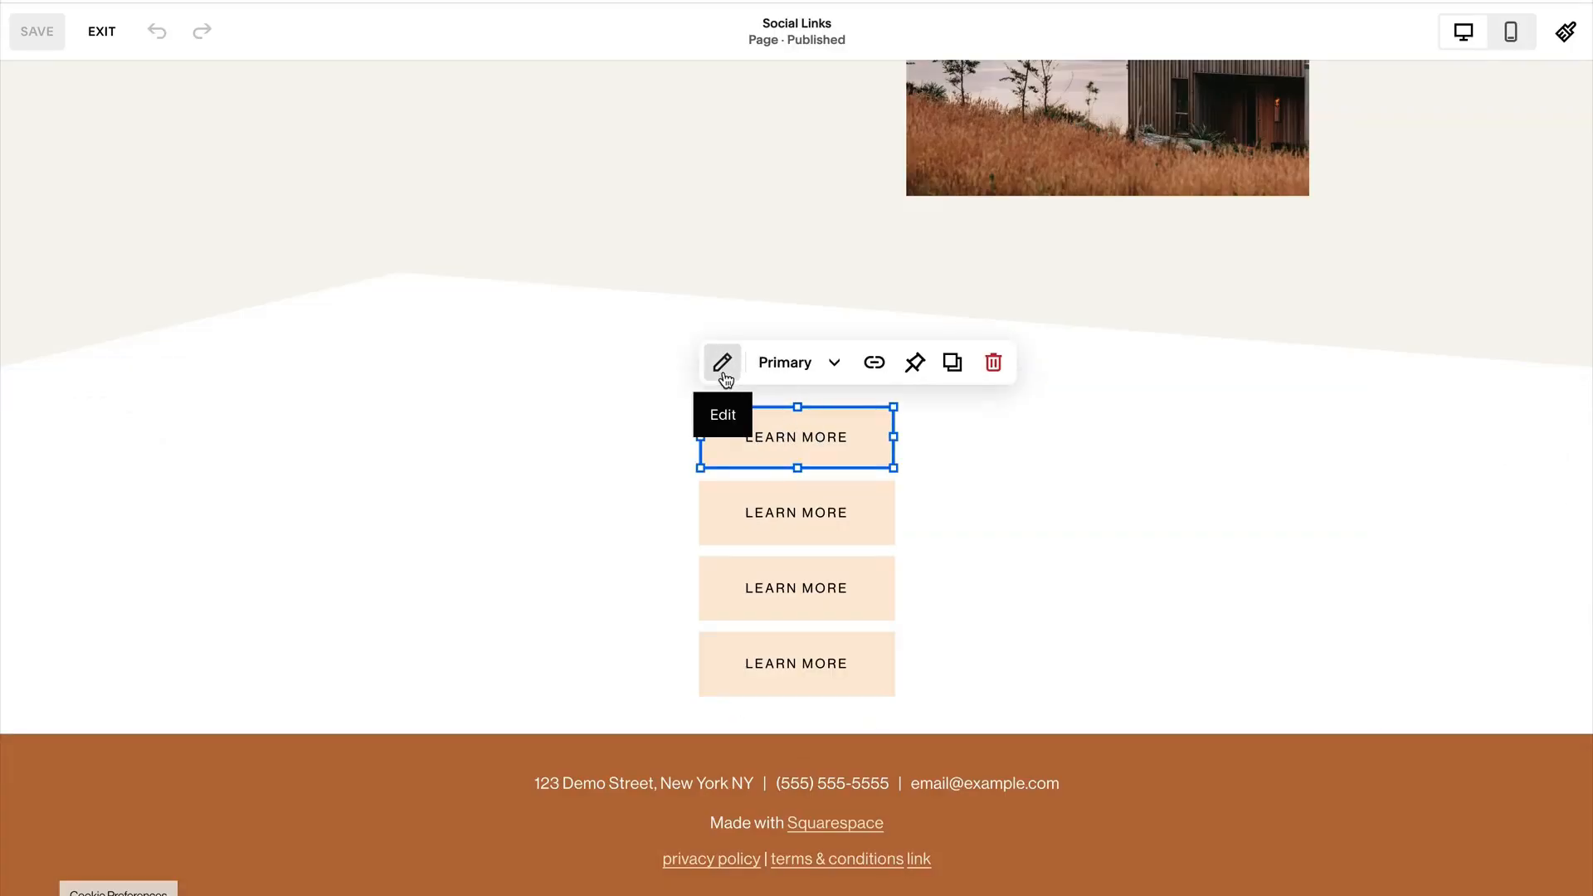
{"action": "left_click", "coordinate": [722, 363]}
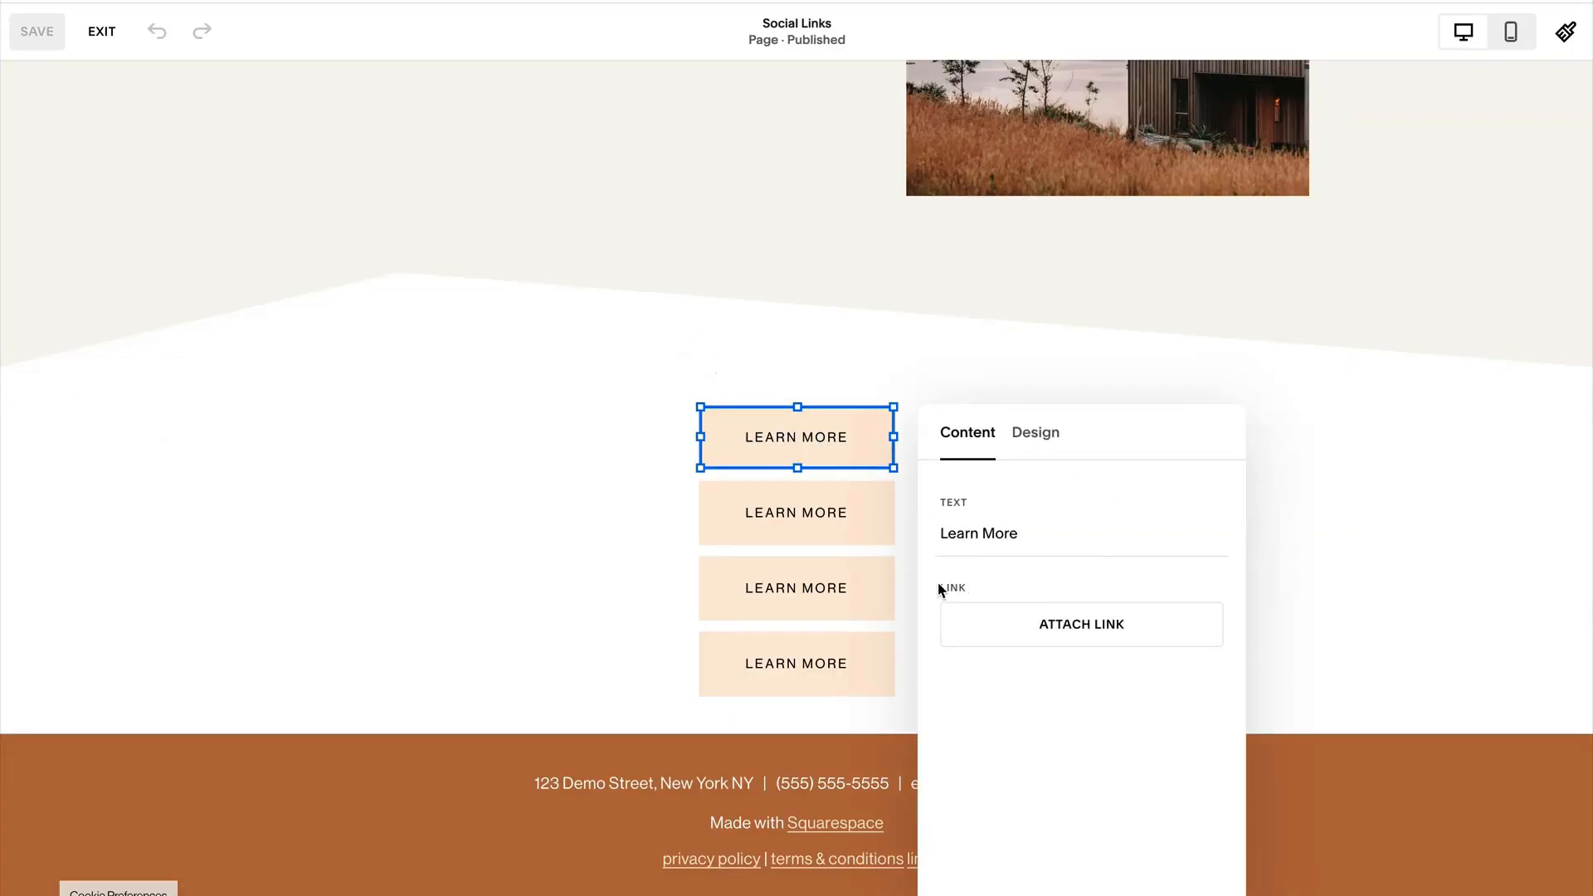
{"action": "left_click_drag", "start_coordinate": [1098, 431], "coordinate": [1099, 412]}
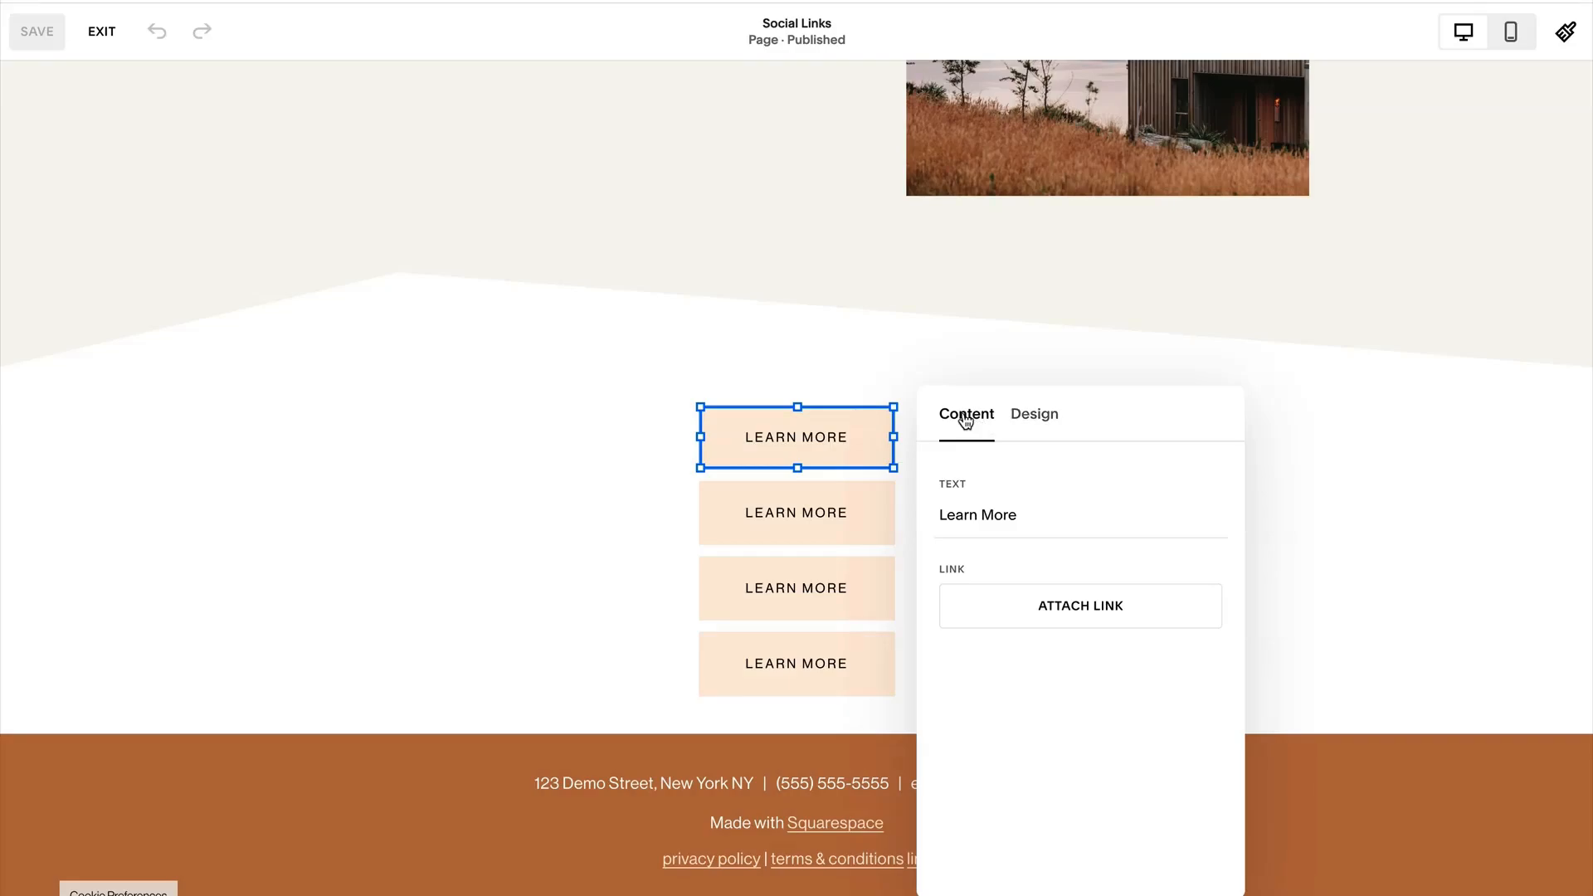
{"action": "triple_click", "coordinate": [982, 516]}
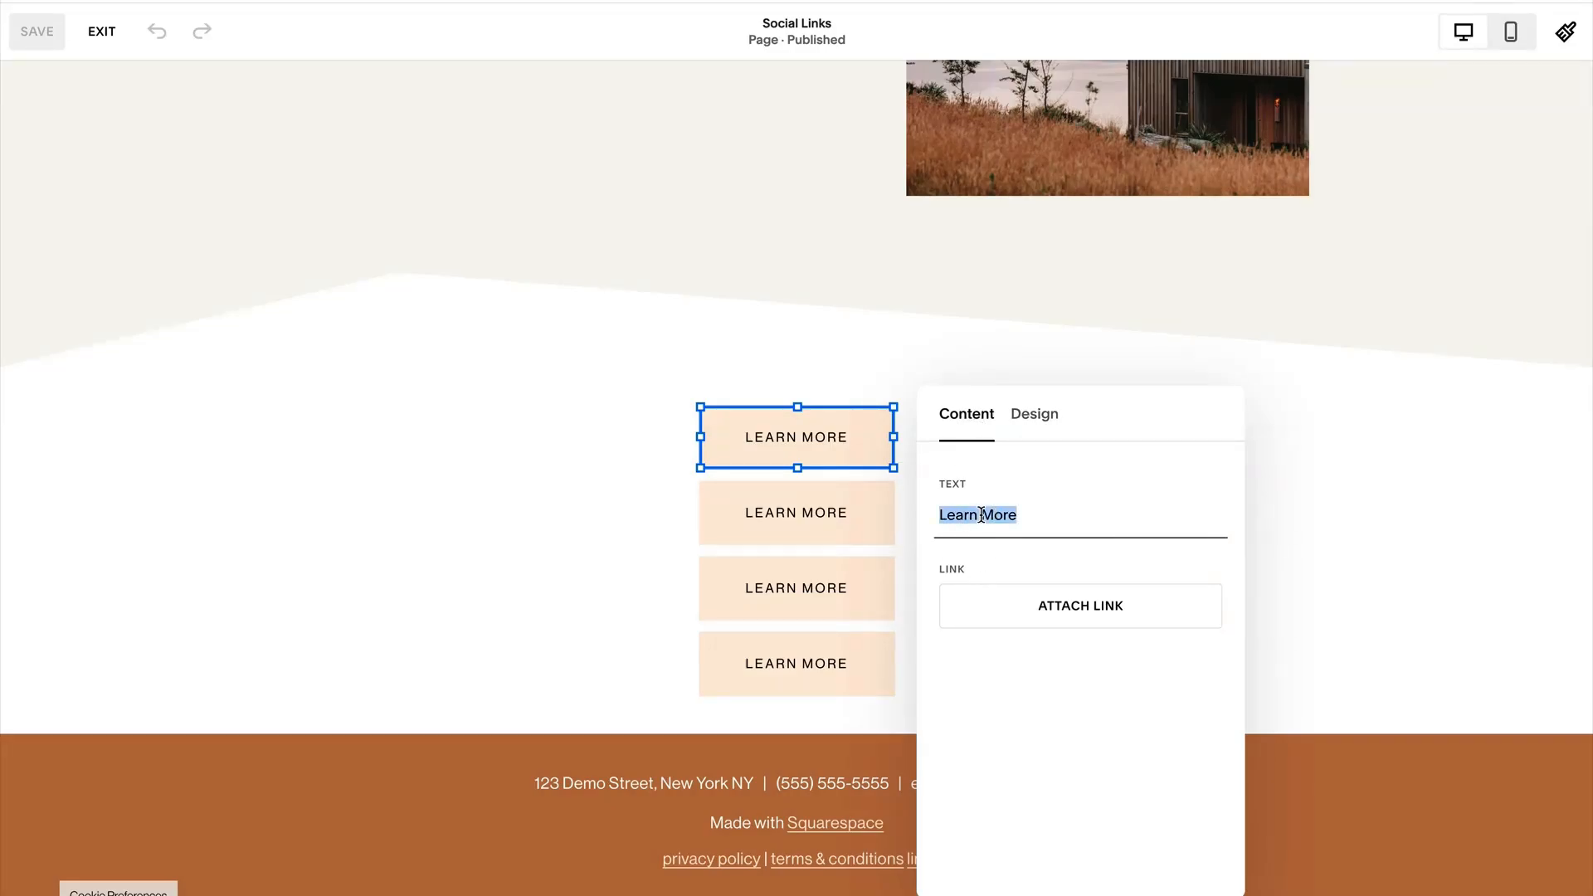
{"action": "type", "text": "View Our New Course"}
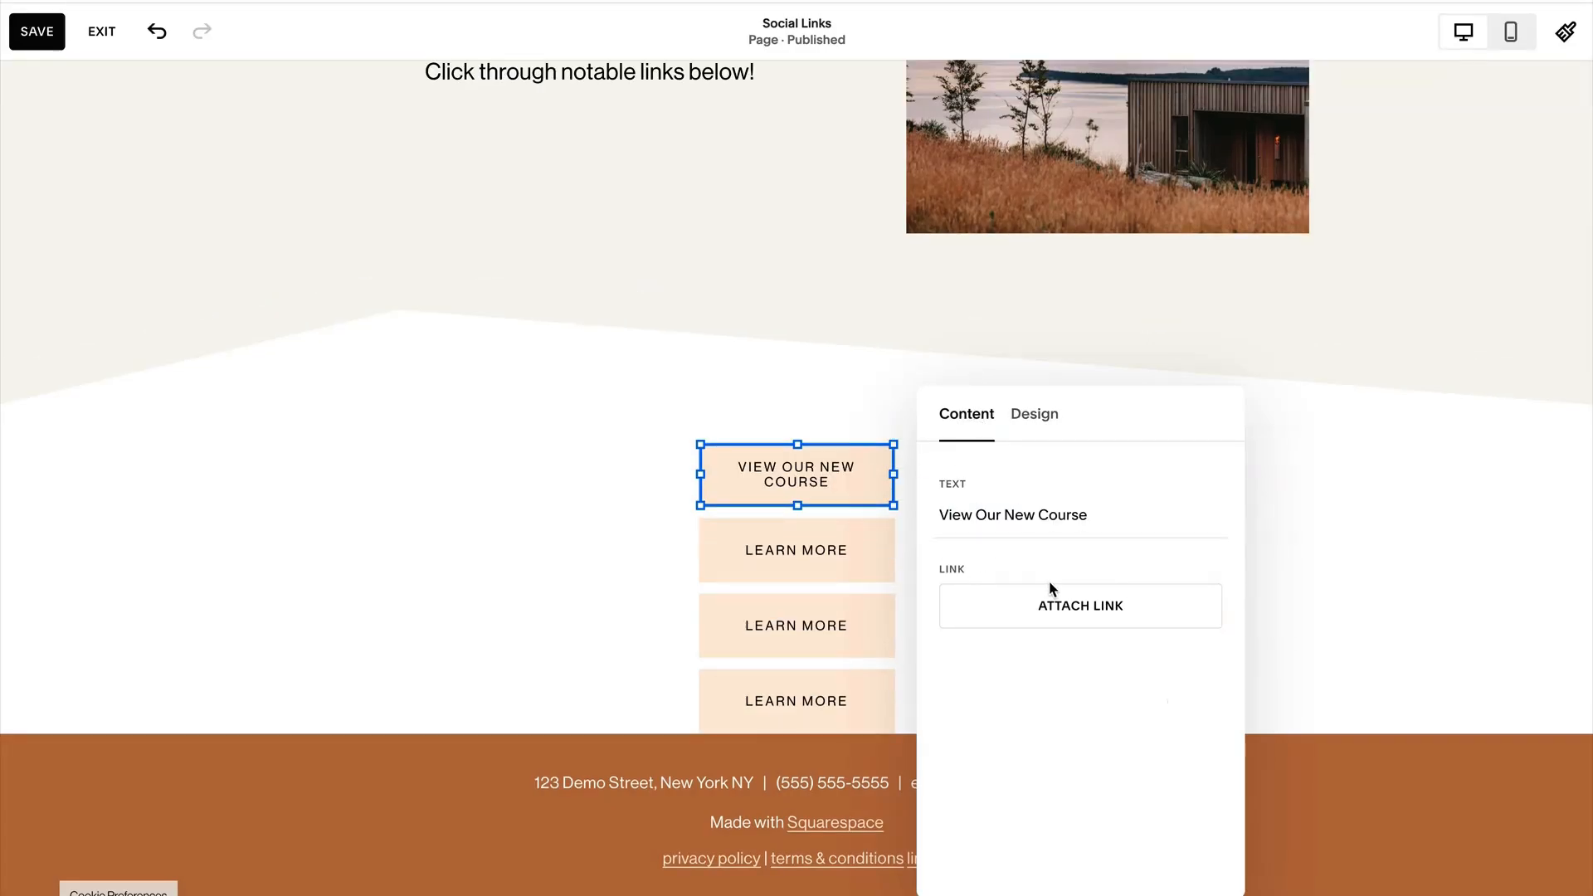
Link the "View Our New Course" button to the Course 1 page, /course-1-2, and review the other available link types.
{"action": "left_click", "coordinate": [1067, 607]}
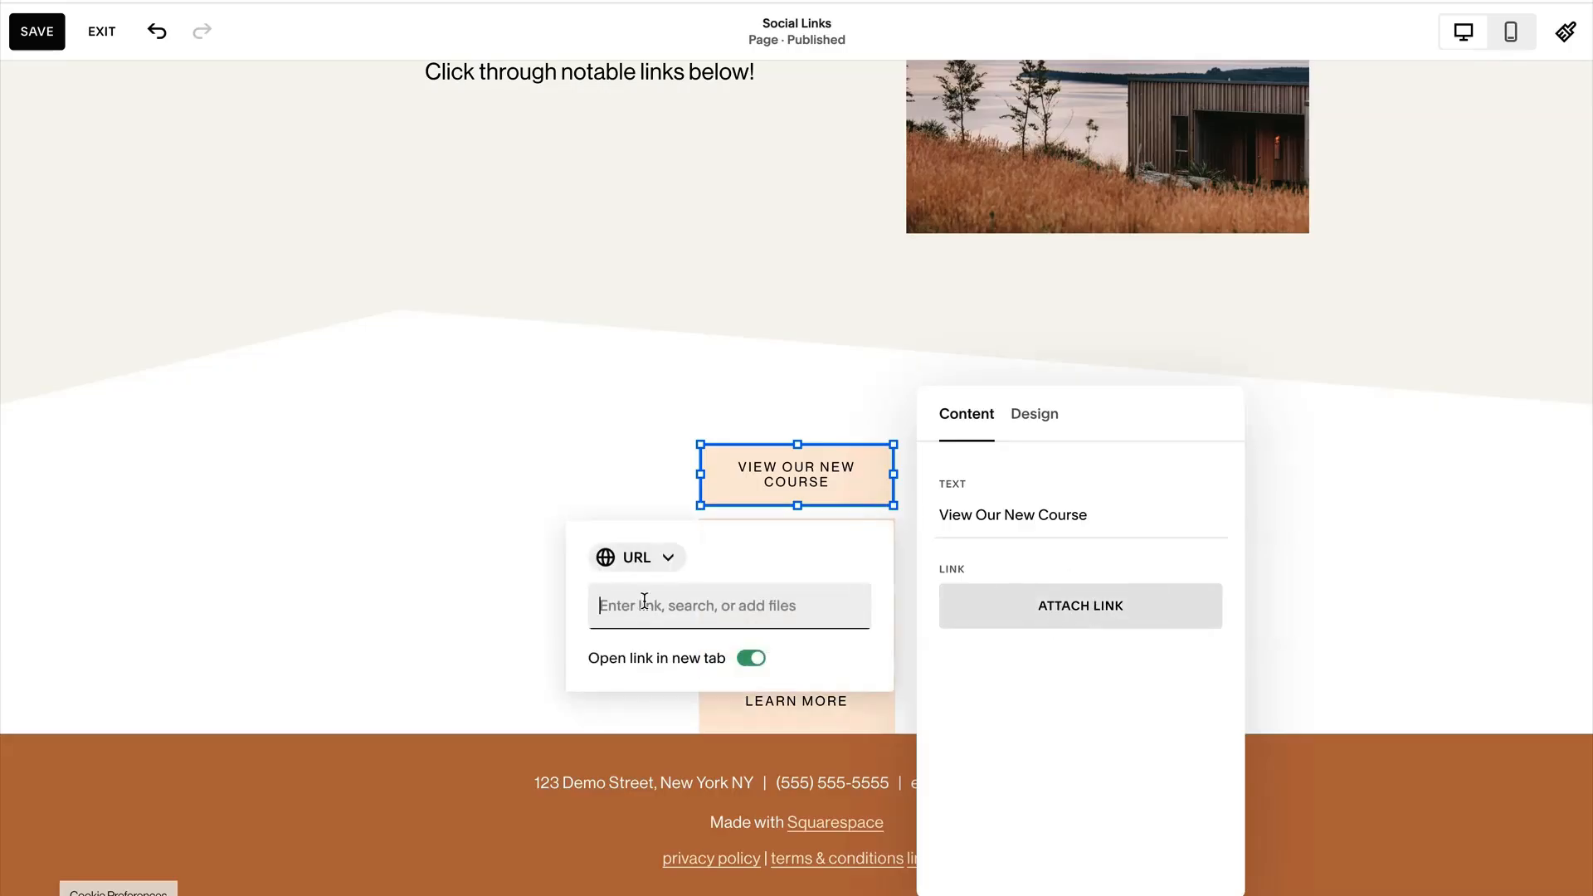
{"action": "left_click", "coordinate": [628, 607]}
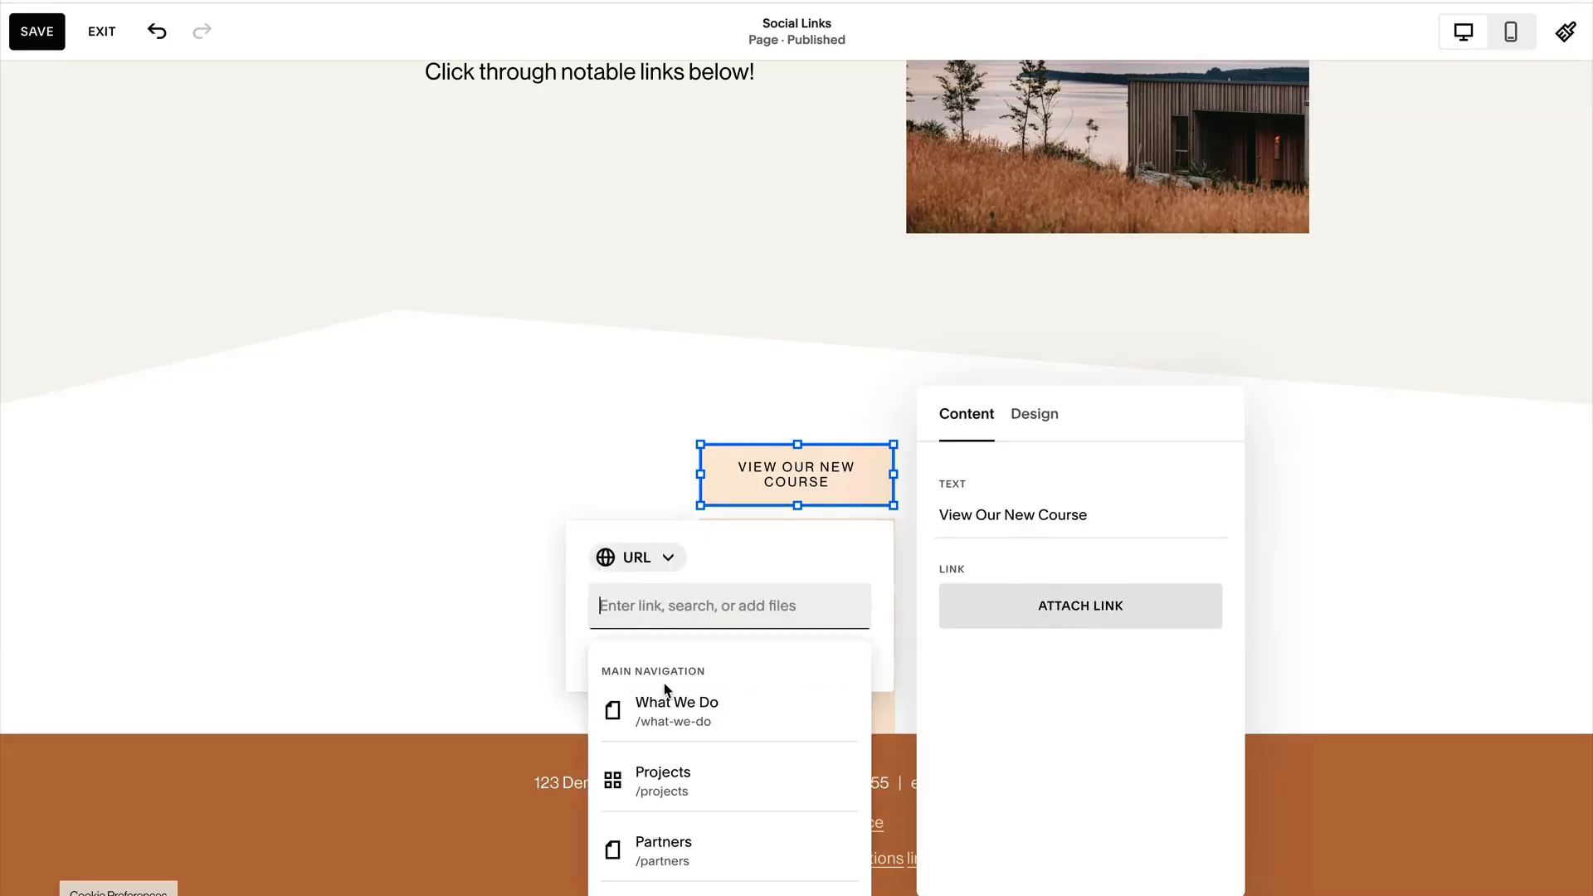
{"action": "scroll", "coordinate": [711, 761], "scroll_direction": "down", "scroll_amount": 3}
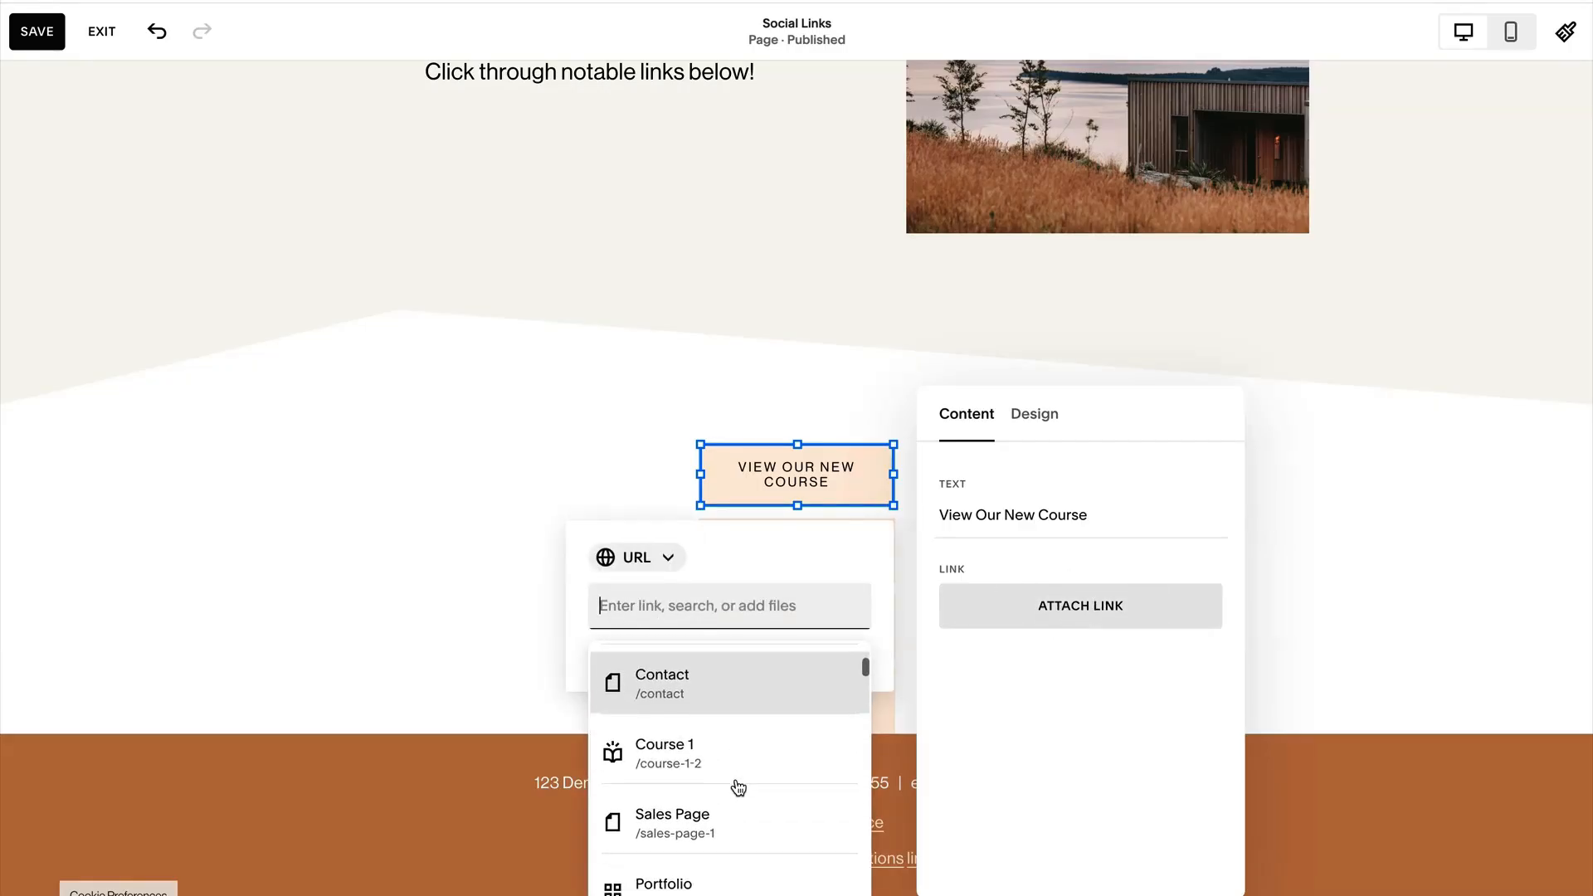
{"action": "left_click", "coordinate": [696, 751]}
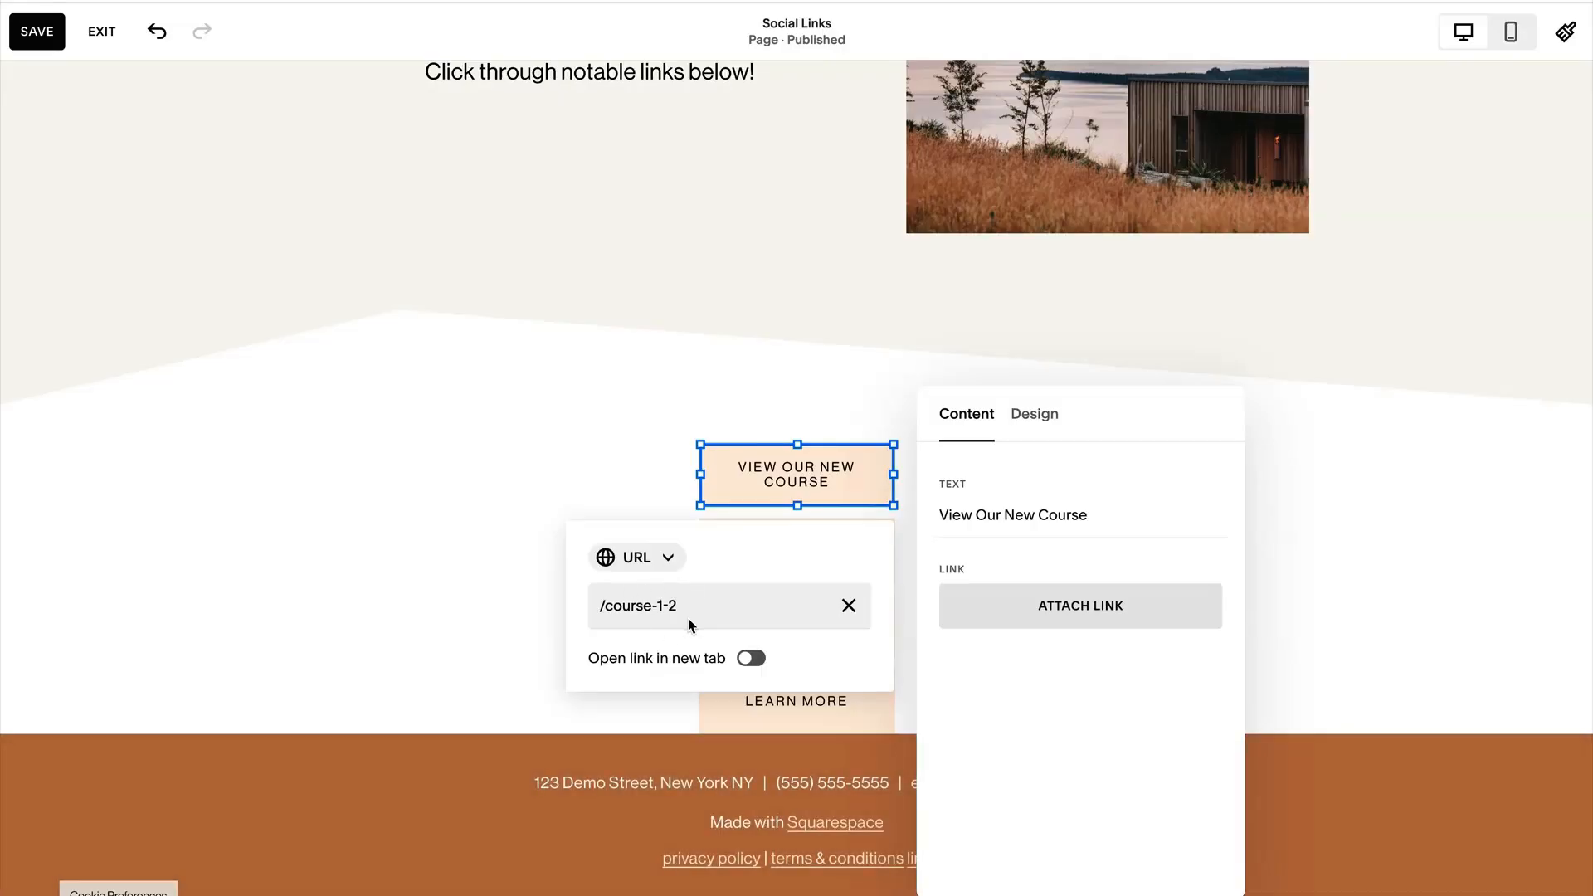
{"action": "left_click", "coordinate": [670, 561]}
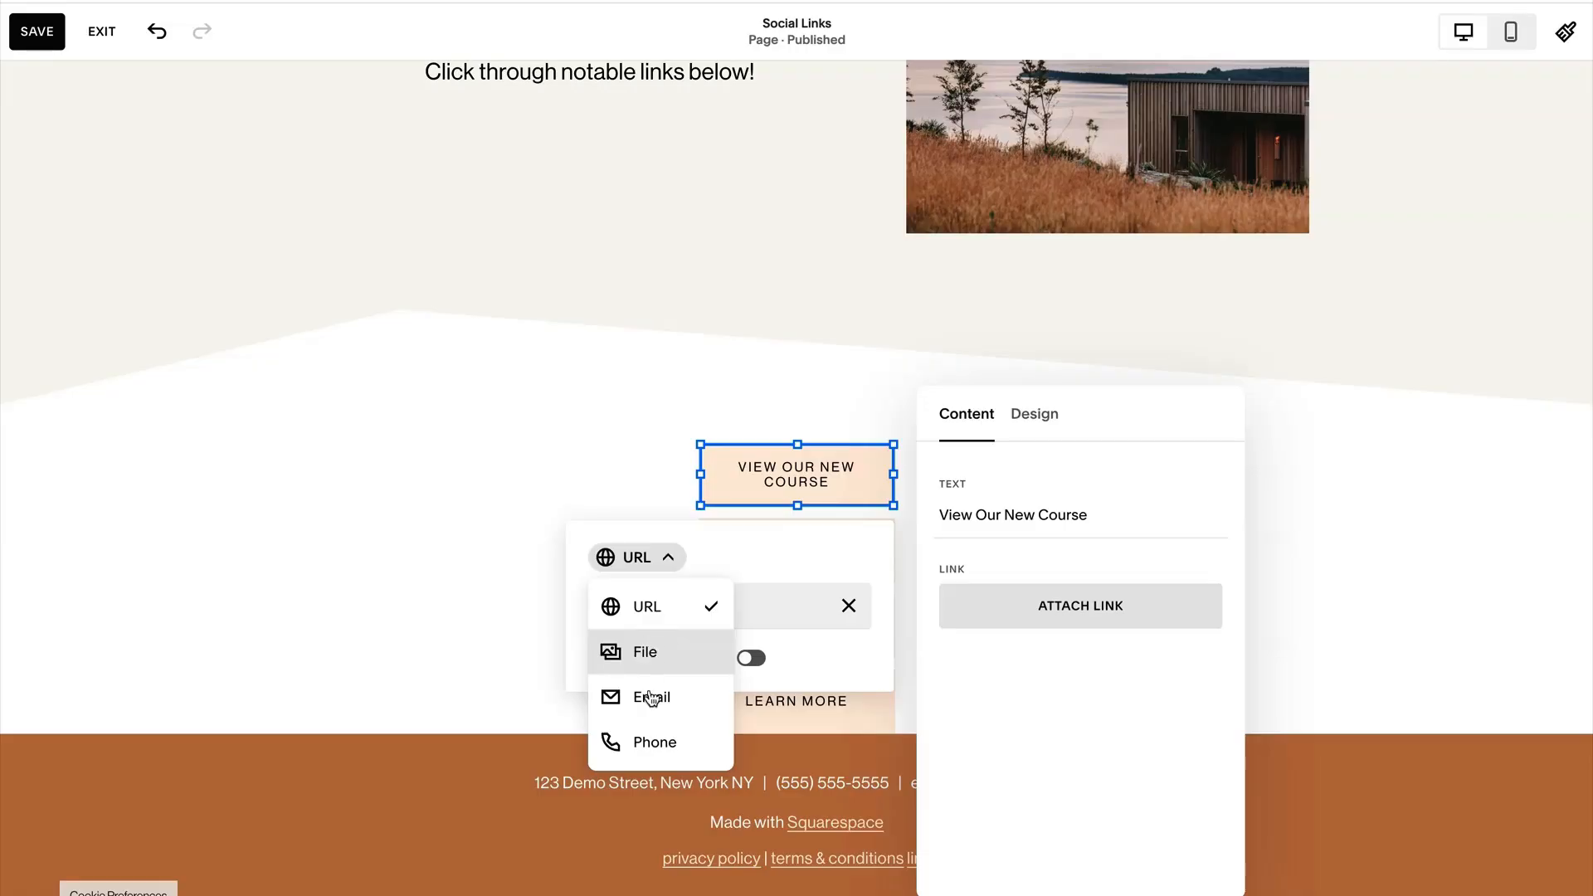
{"action": "left_click", "coordinate": [780, 552]}
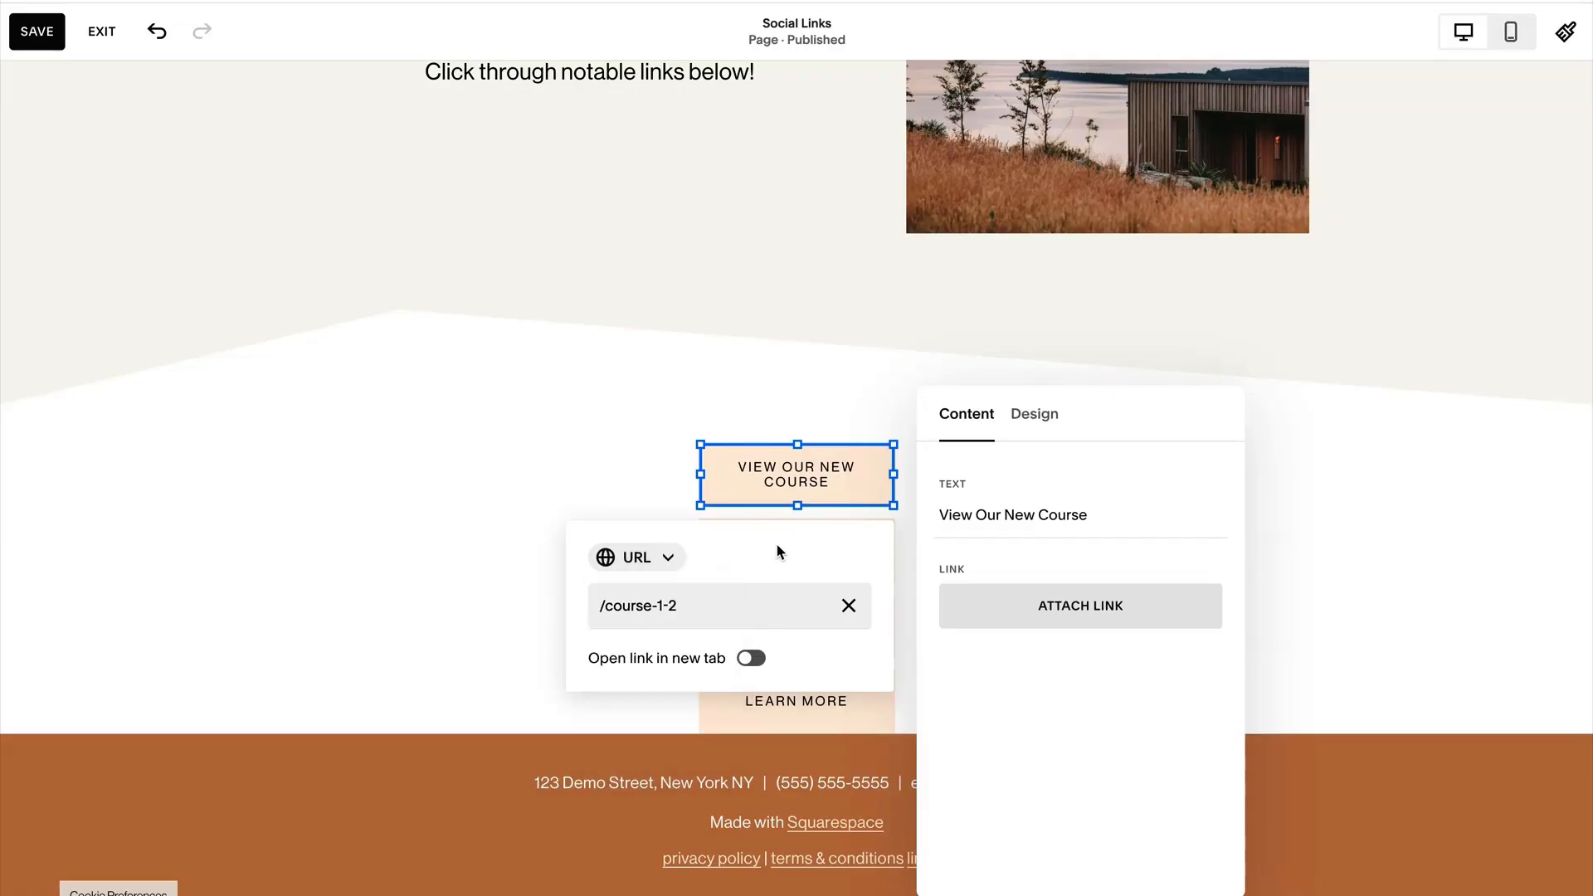
{"action": "left_click", "coordinate": [1118, 783]}
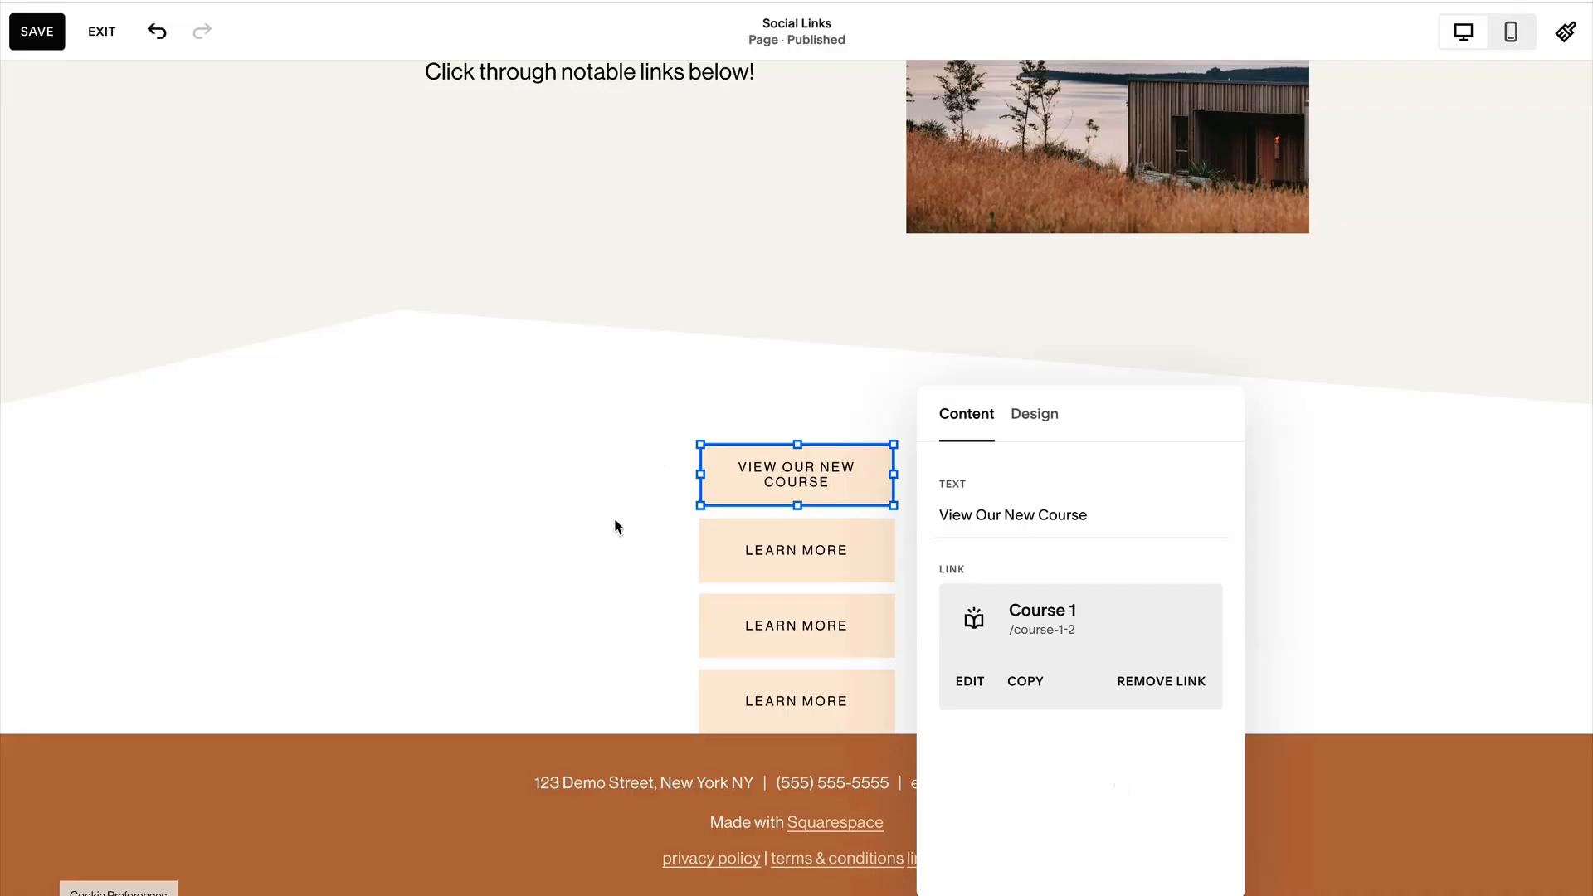
{"action": "left_click", "coordinate": [474, 521]}
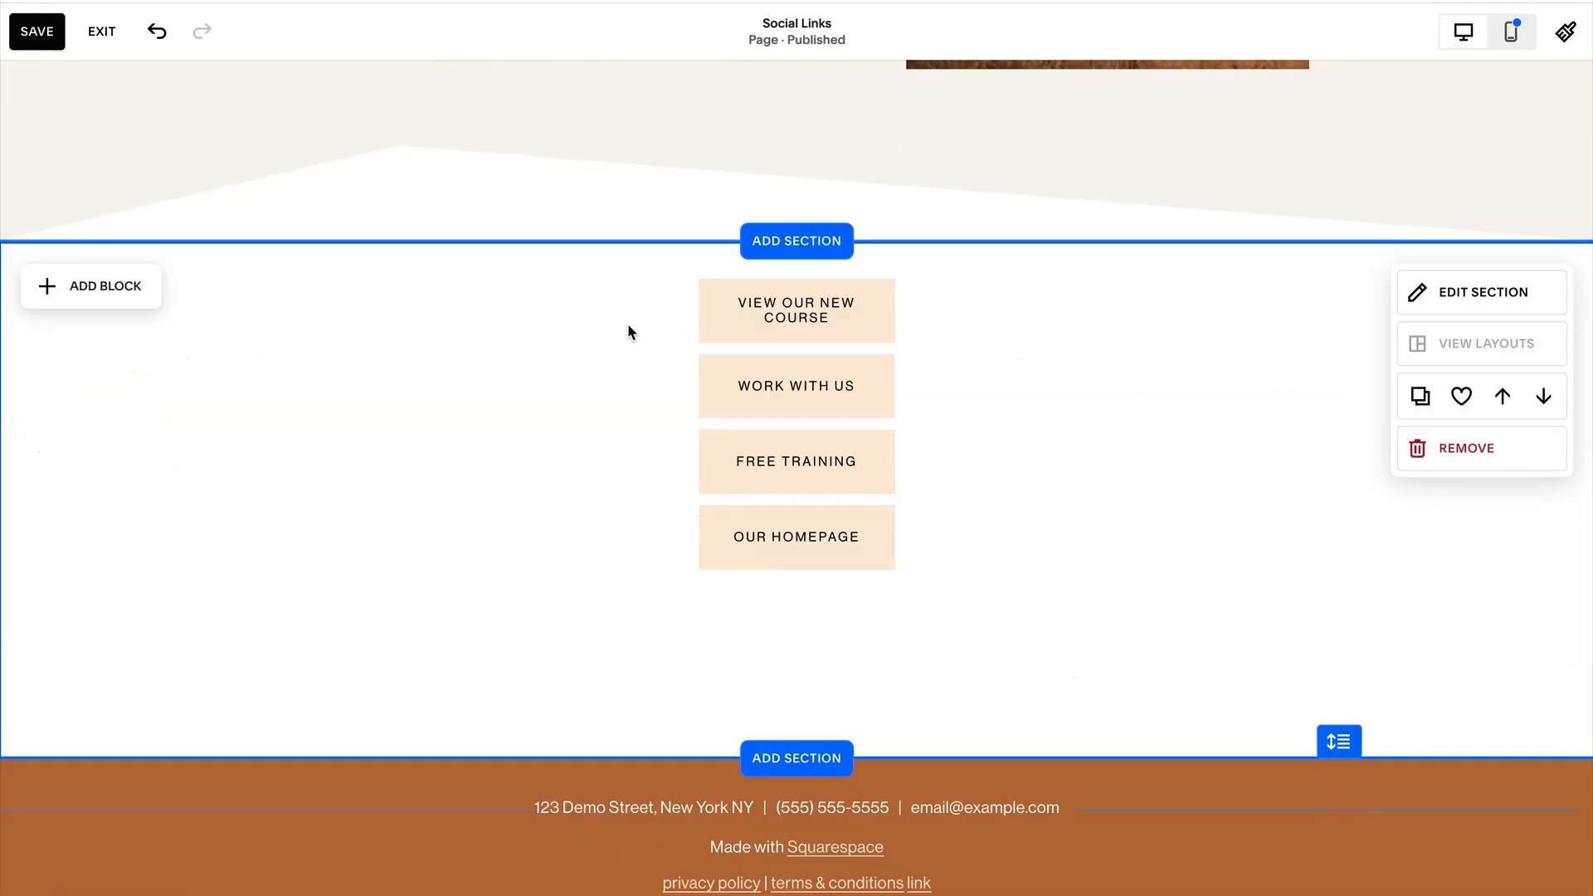
Shift all four buttons together to the right and add a large, nearly square image block with the laptop photo beside them.
{"action": "left_click_drag", "start_coordinate": [632, 285], "coordinate": [981, 620]}
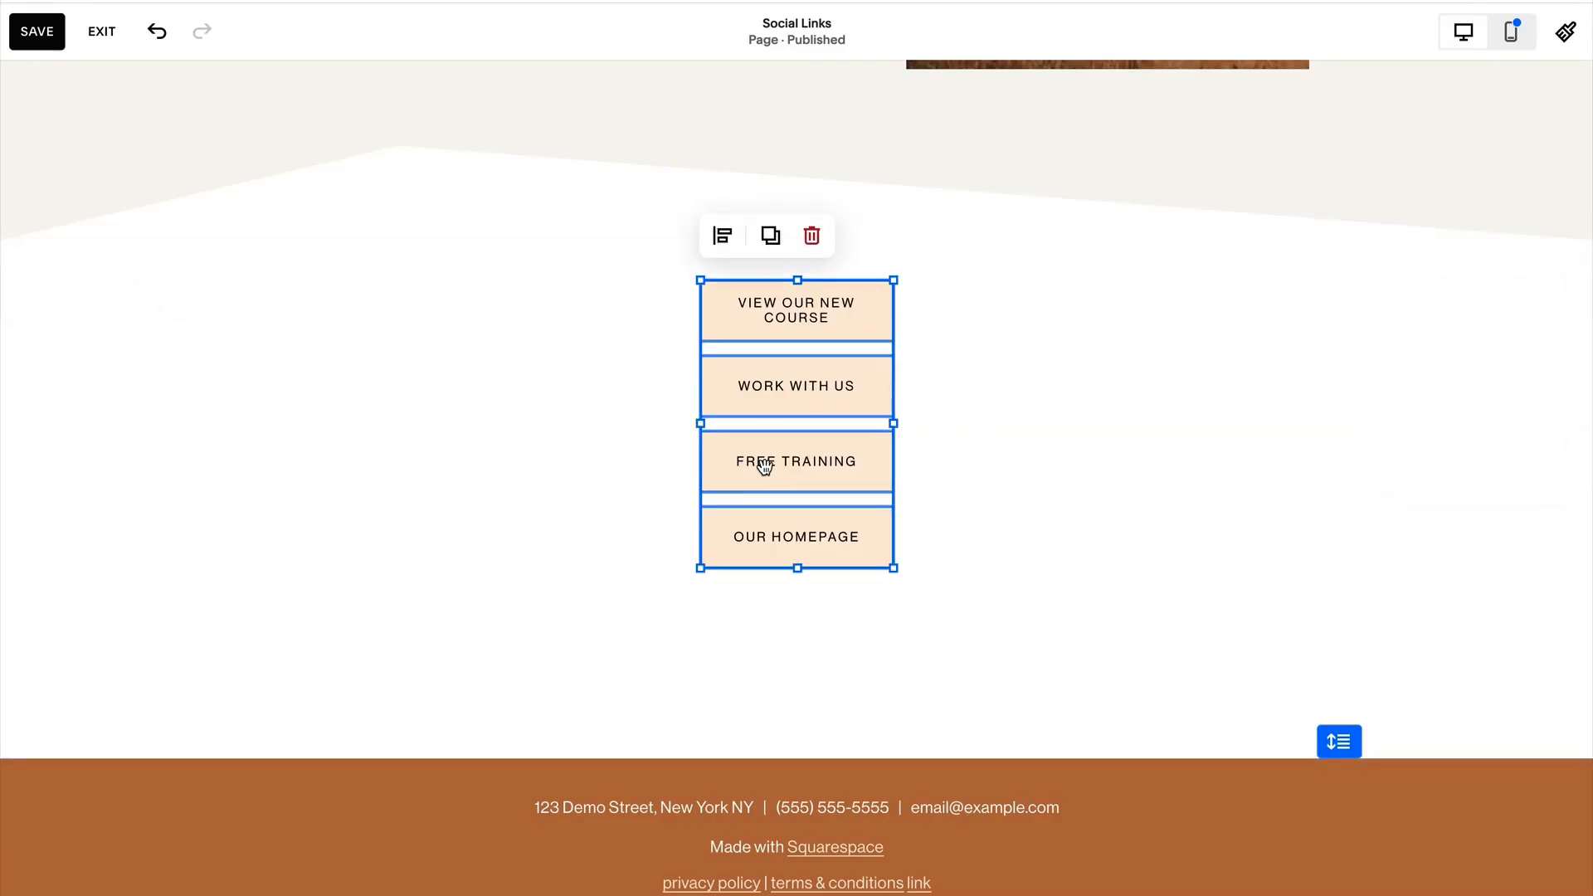
{"action": "left_click_drag", "start_coordinate": [764, 466], "coordinate": [1000, 473]}
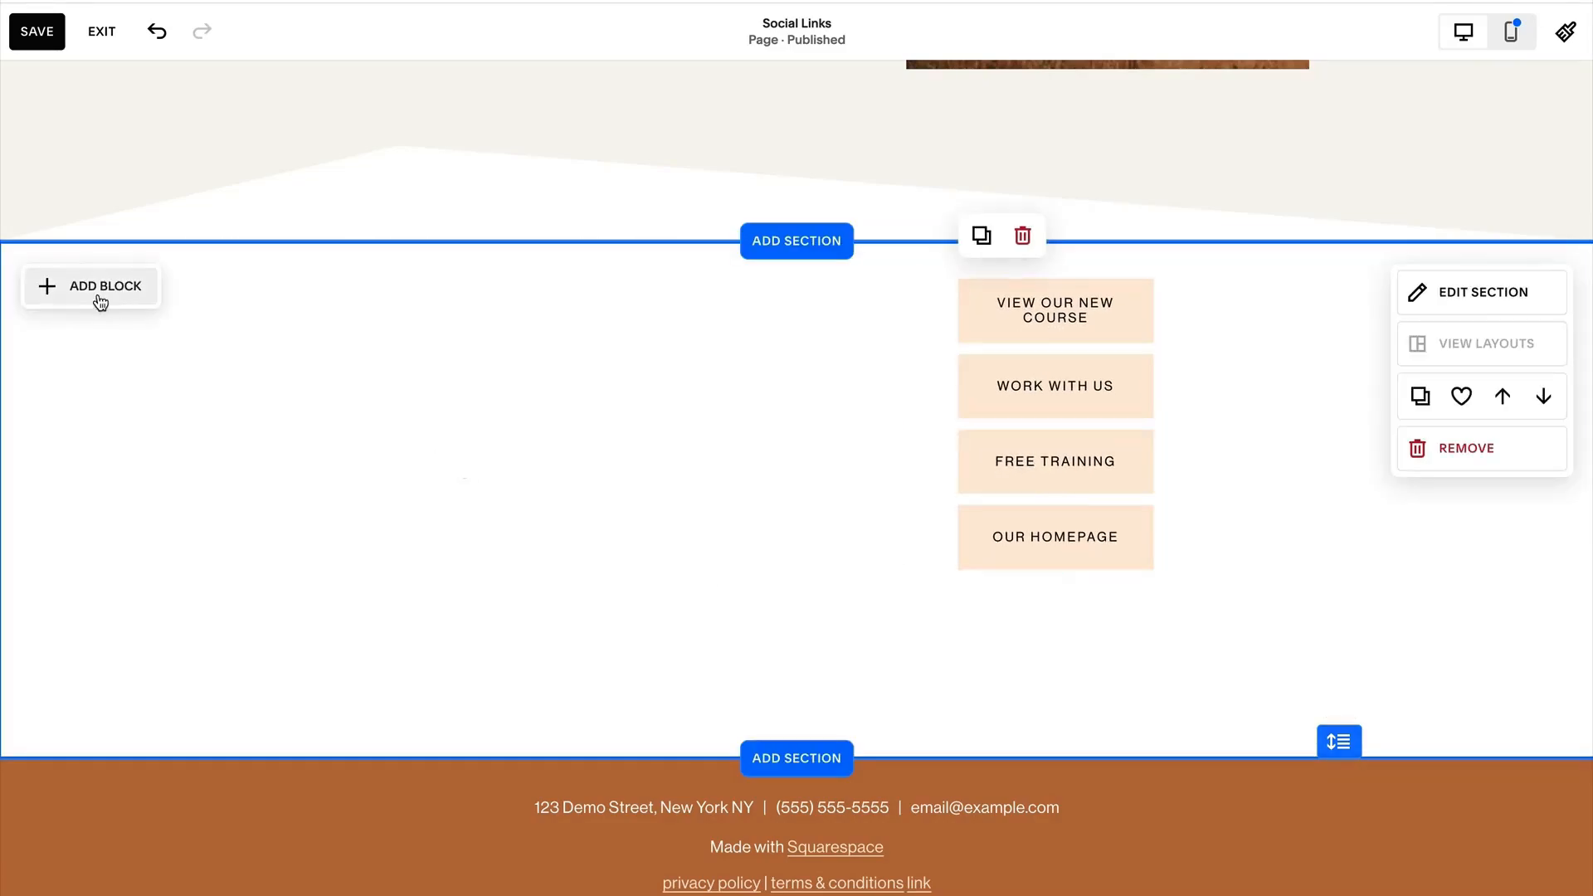
{"action": "left_click", "coordinate": [101, 301]}
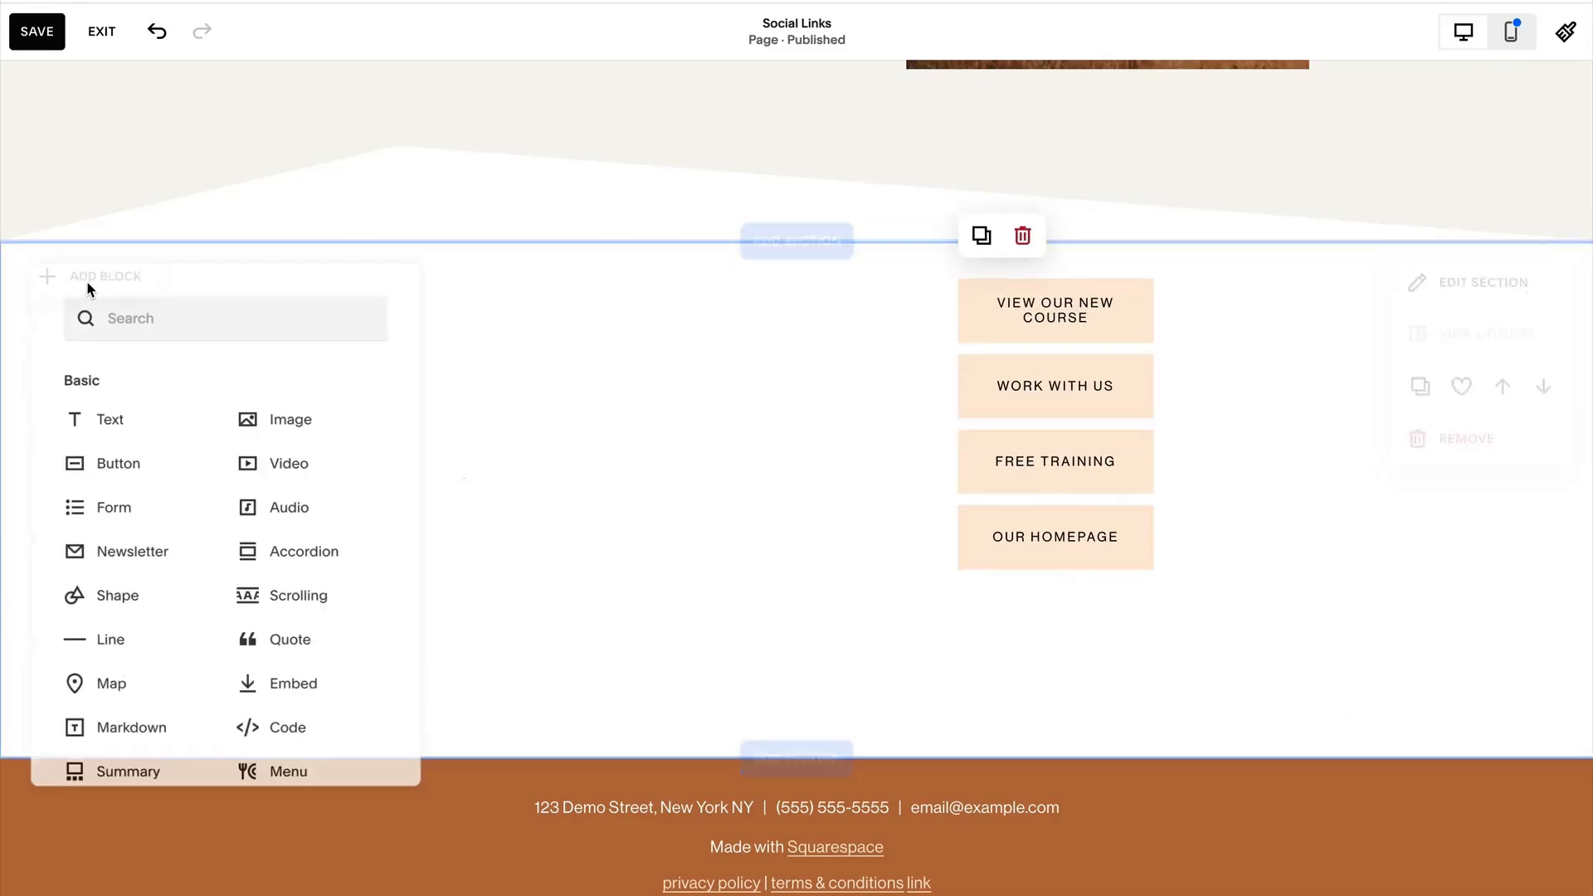
{"action": "left_click", "coordinate": [284, 440]}
{"action": "left_click_drag", "start_coordinate": [356, 533], "coordinate": [629, 456]}
{"action": "left_click_drag", "start_coordinate": [738, 491], "coordinate": [843, 645]}
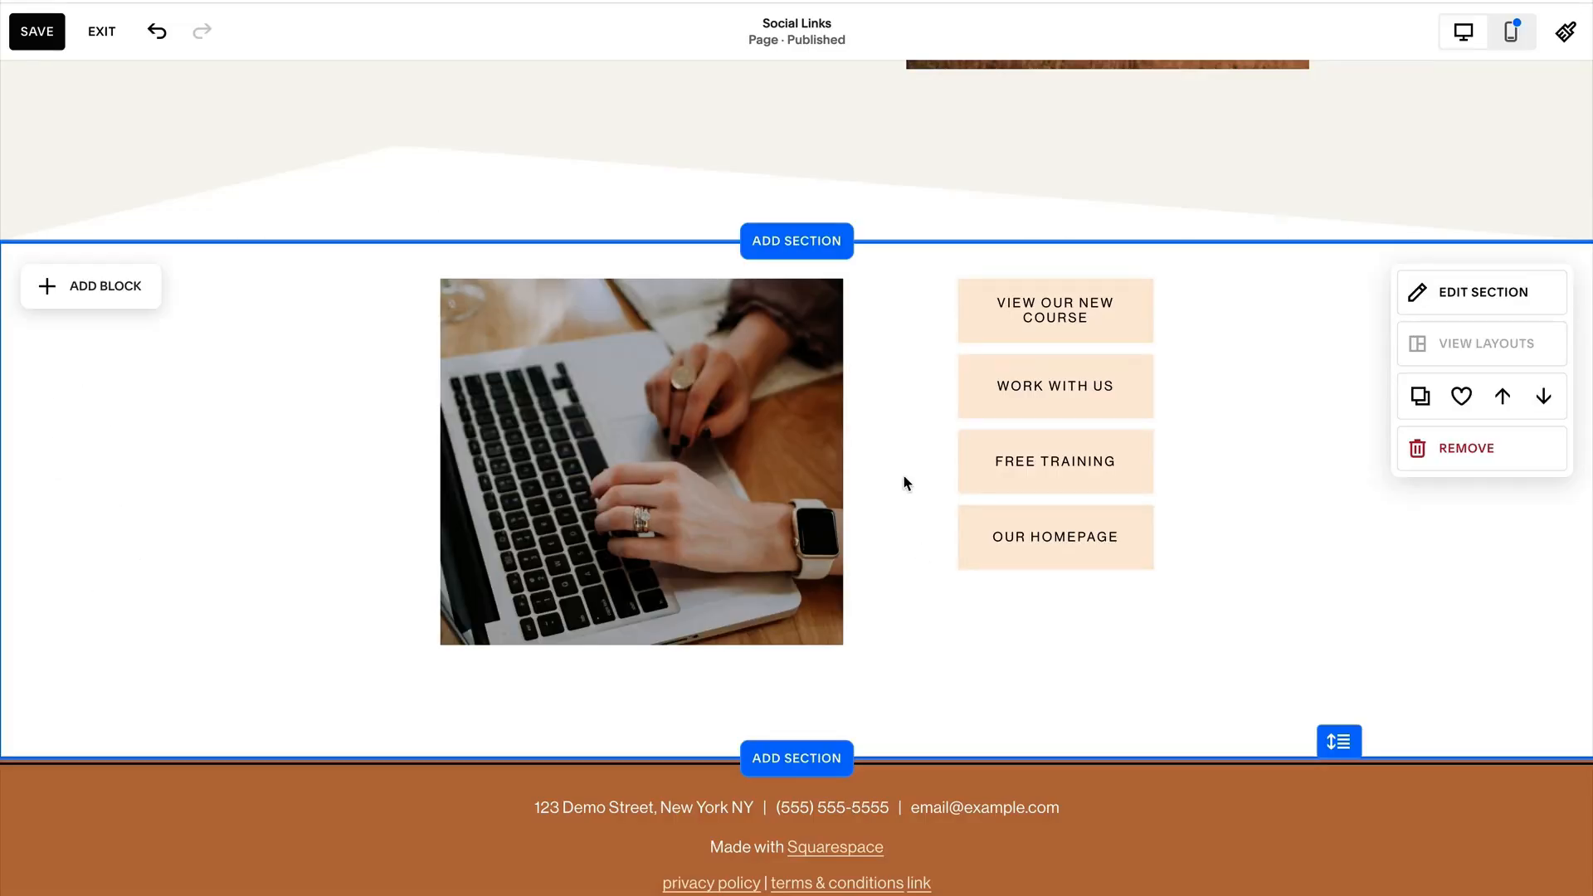
Move the four buttons together closer to the laptop image and slightly lower, centring them vertically beside it.
{"action": "left_click_drag", "start_coordinate": [925, 280], "coordinate": [1197, 594]}
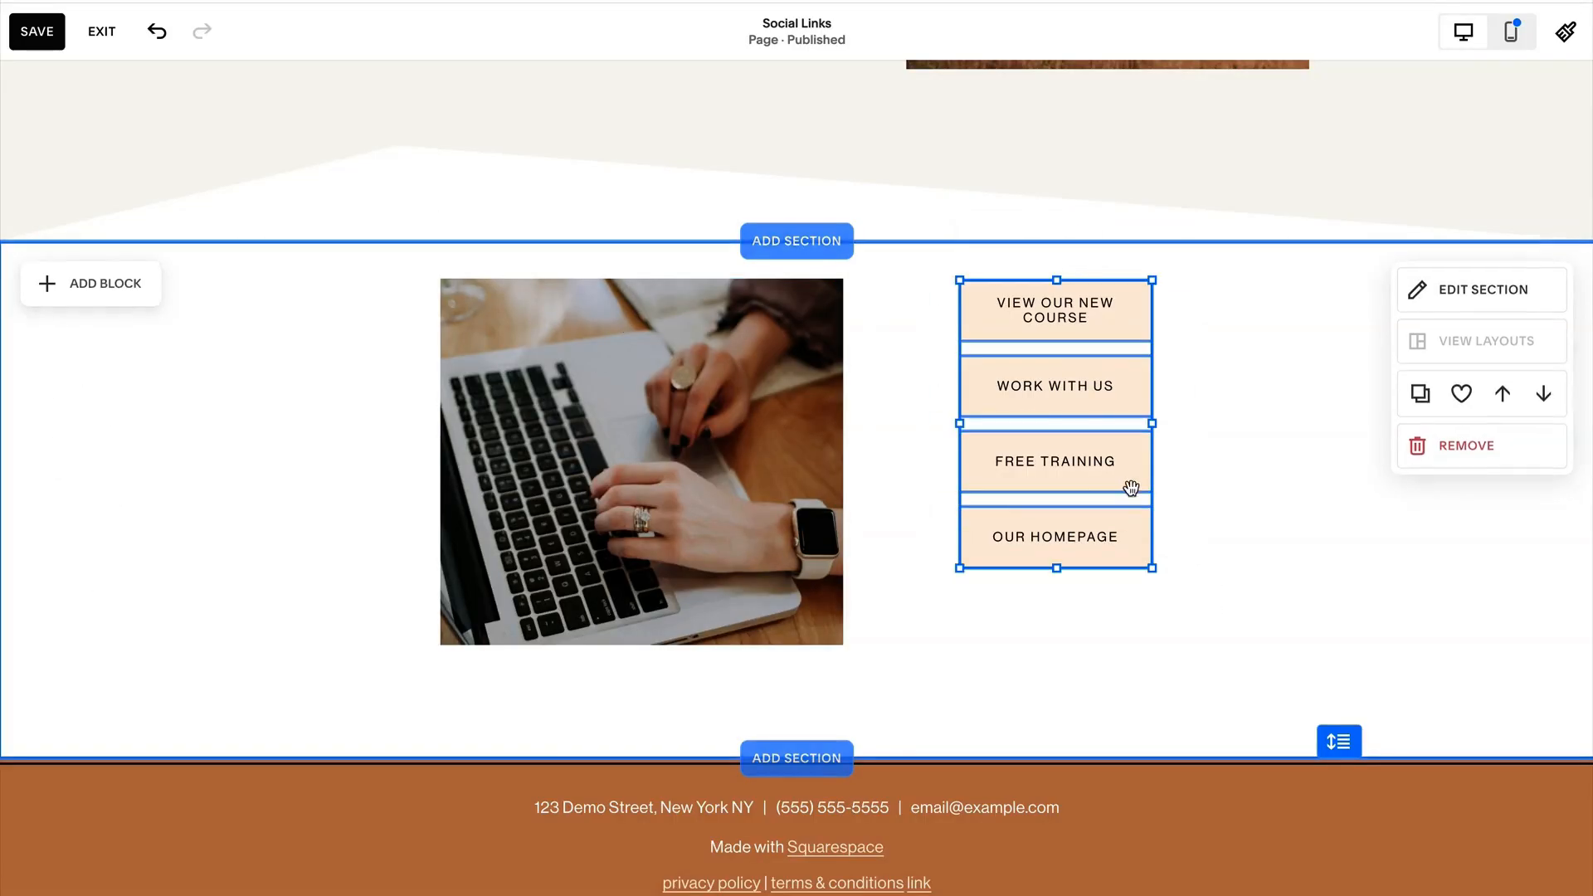
{"action": "left_click_drag", "start_coordinate": [1131, 488], "coordinate": [1085, 505]}
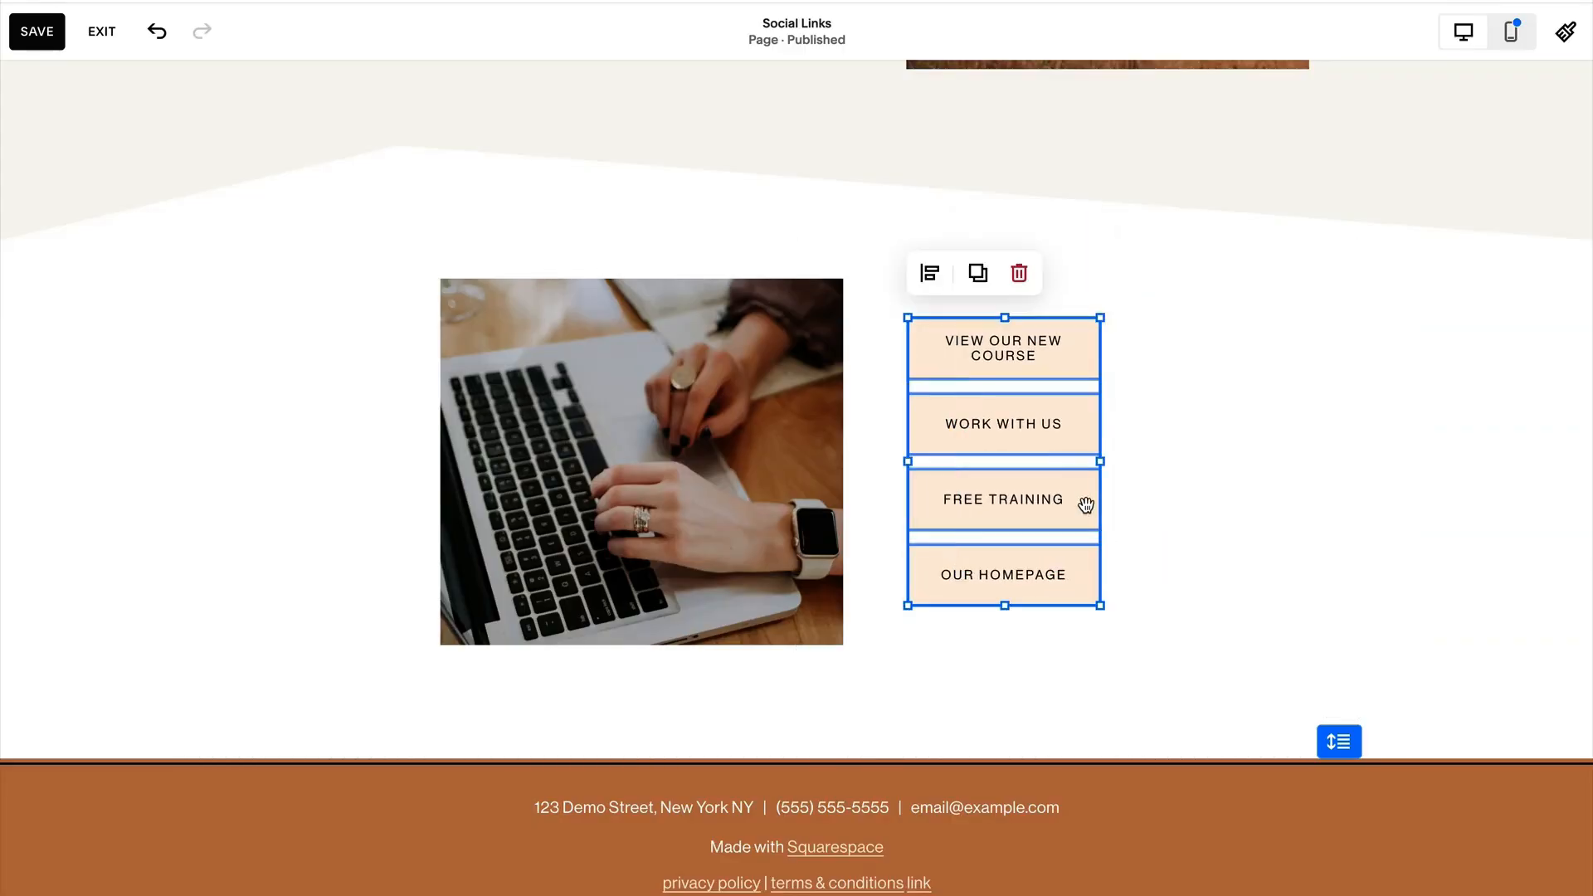
{"action": "left_click", "coordinate": [1198, 521]}
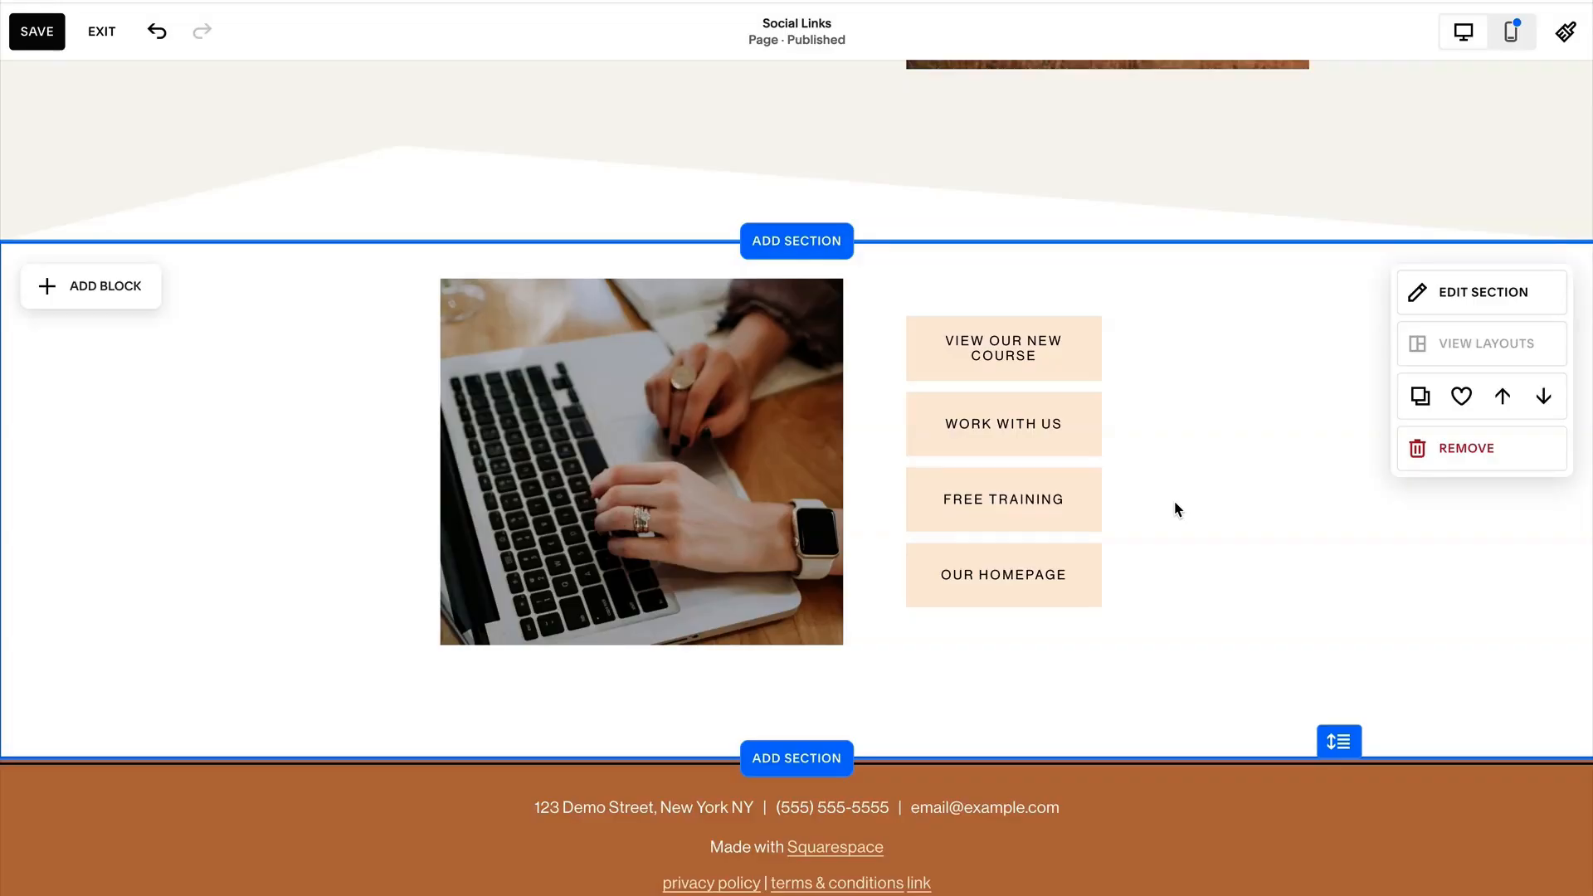
{"action": "scroll", "coordinate": [1194, 532], "scroll_direction": "up", "scroll_amount": 1}
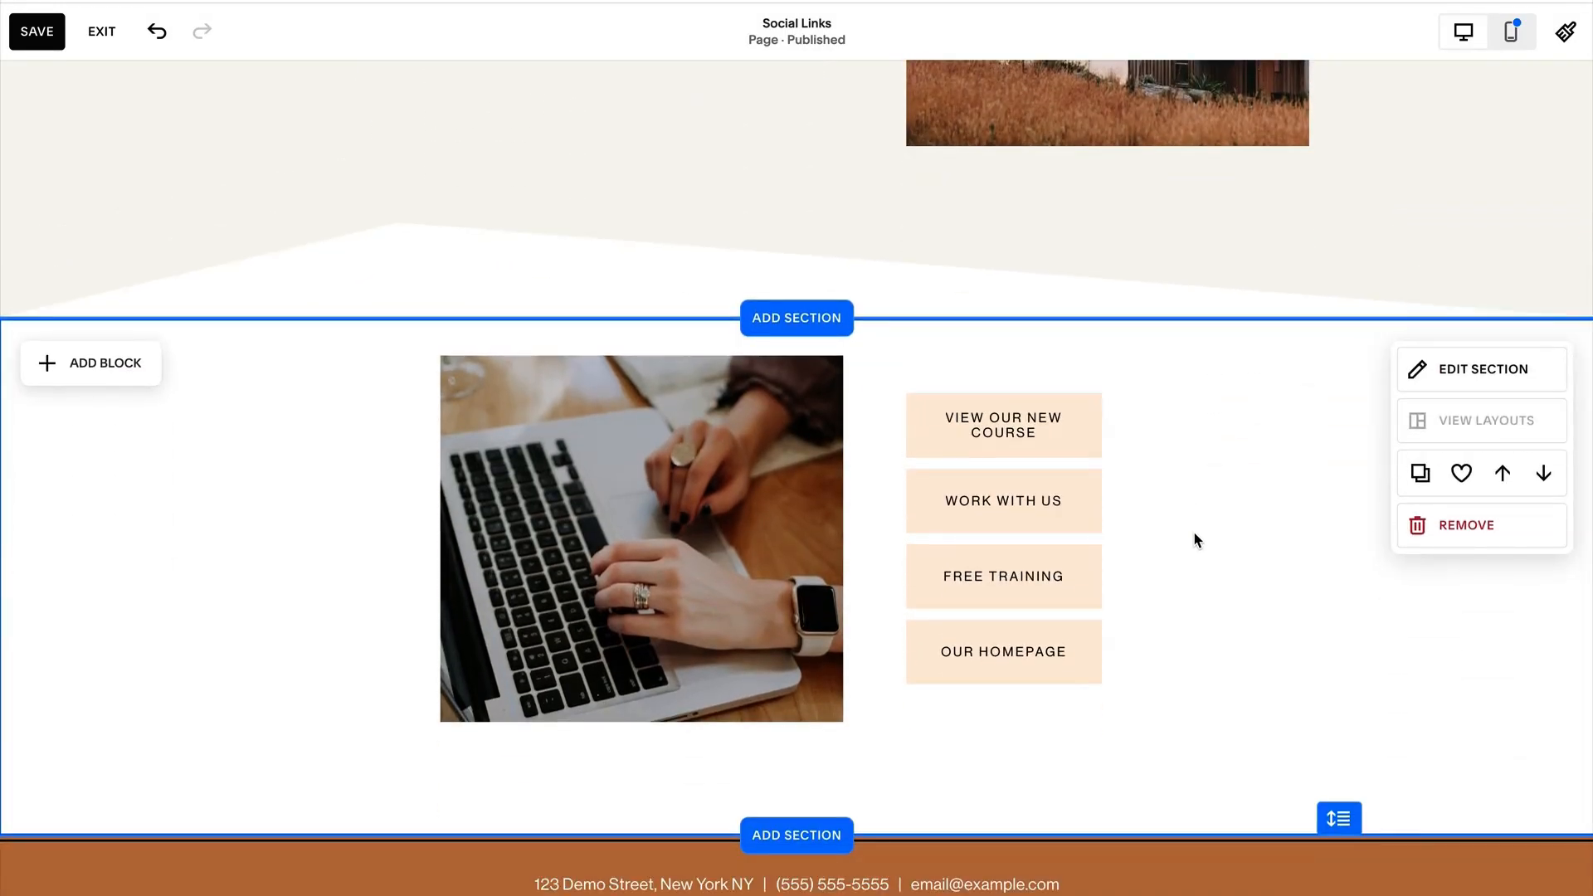
{"action": "scroll", "coordinate": [676, 416], "scroll_direction": "up", "scroll_amount": 4}
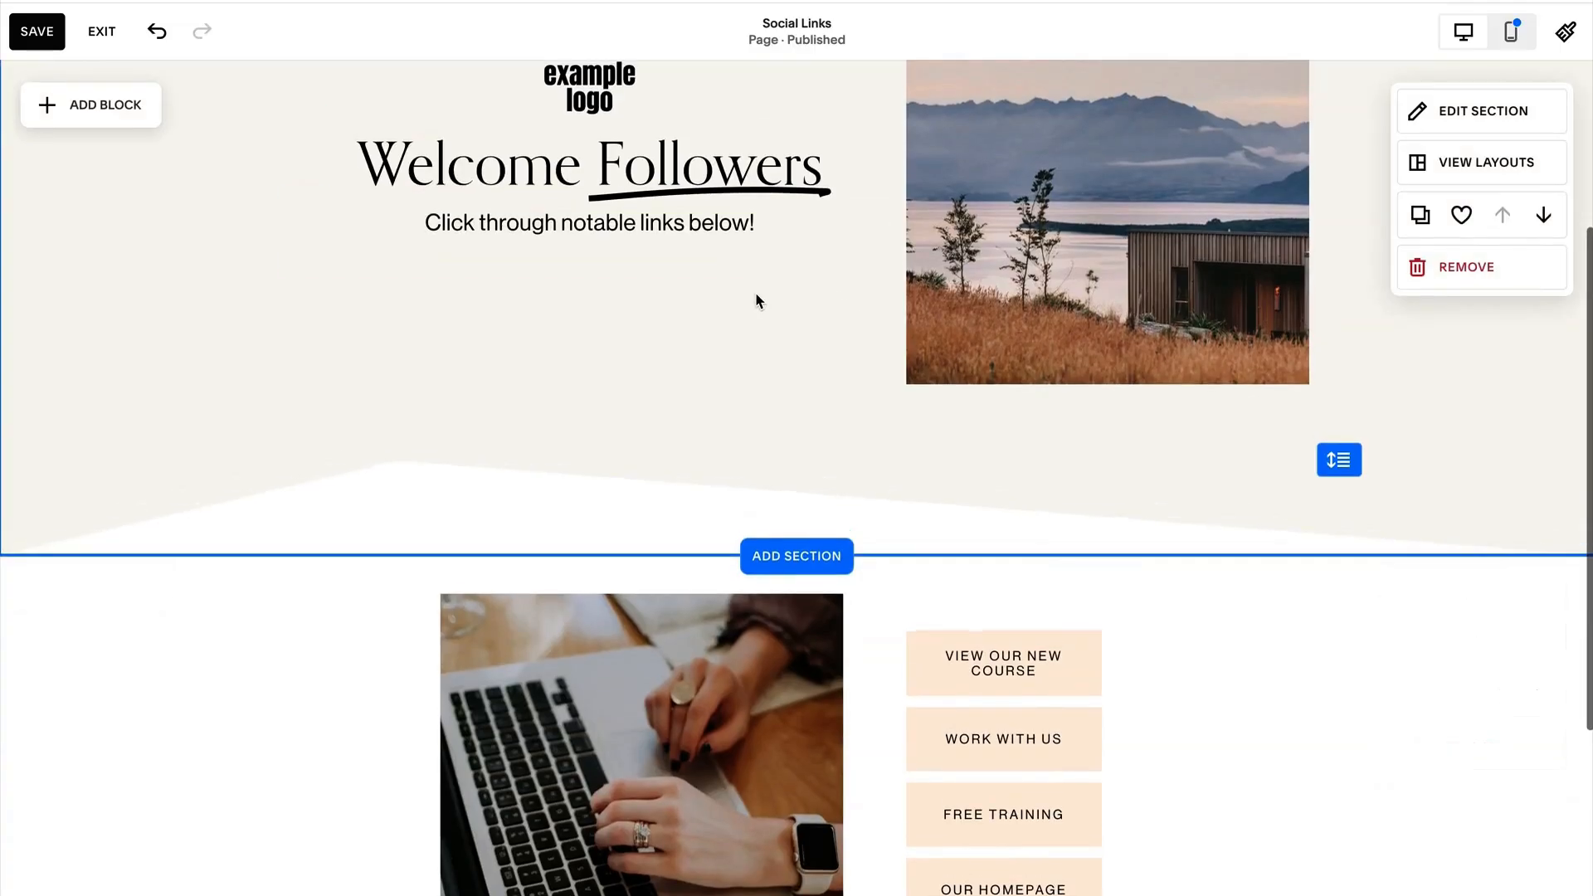
{"action": "scroll", "coordinate": [755, 297], "scroll_direction": "down", "scroll_amount": 4}
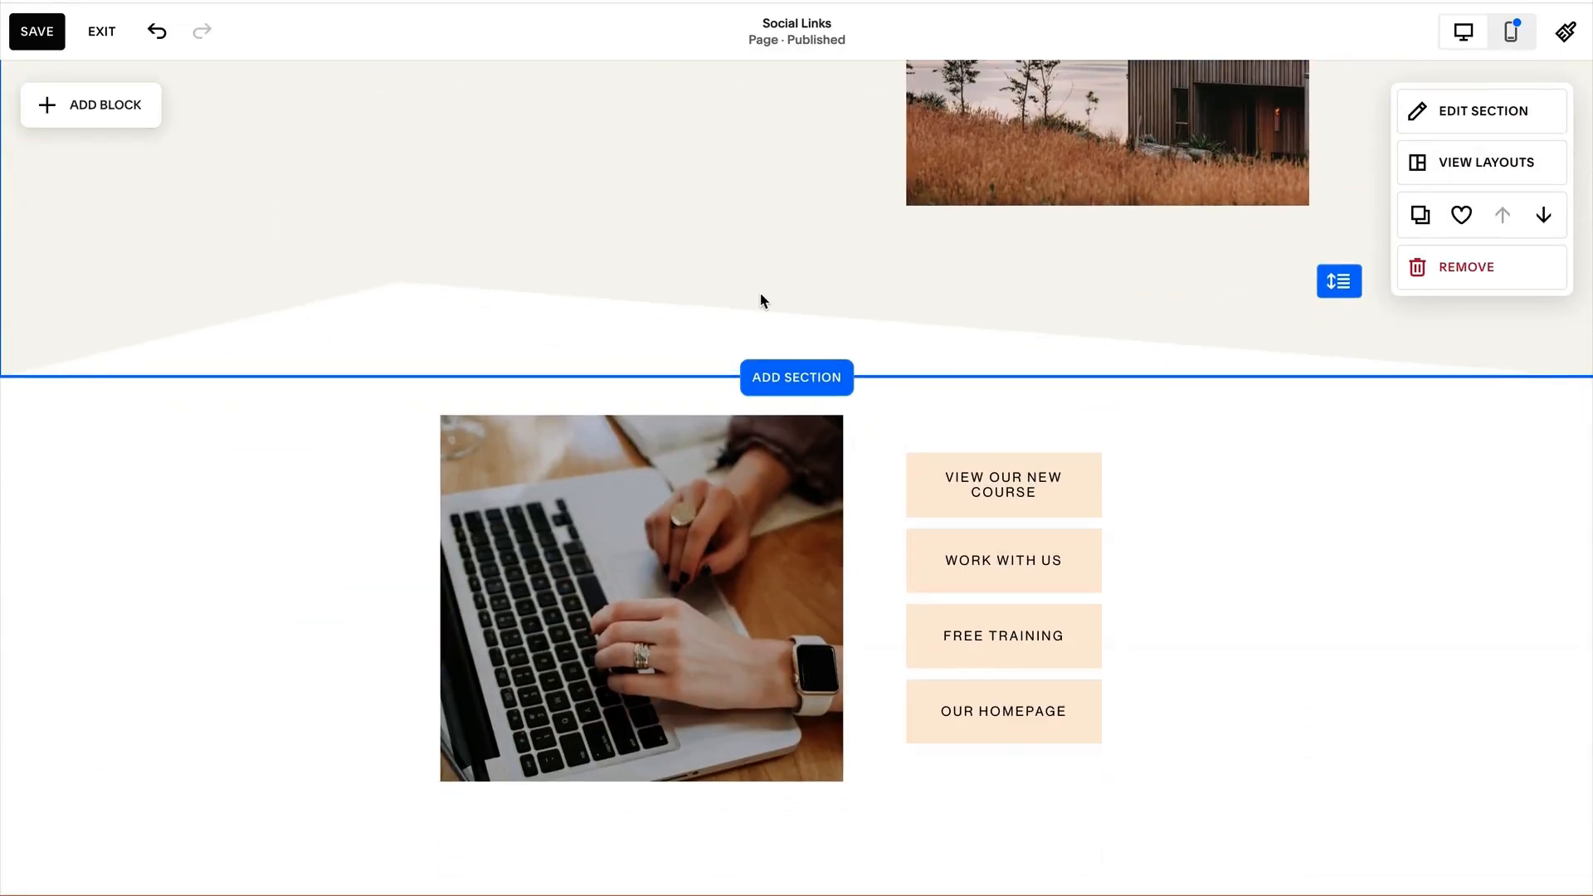
{"action": "scroll", "coordinate": [1199, 565], "scroll_direction": "down", "scroll_amount": 1}
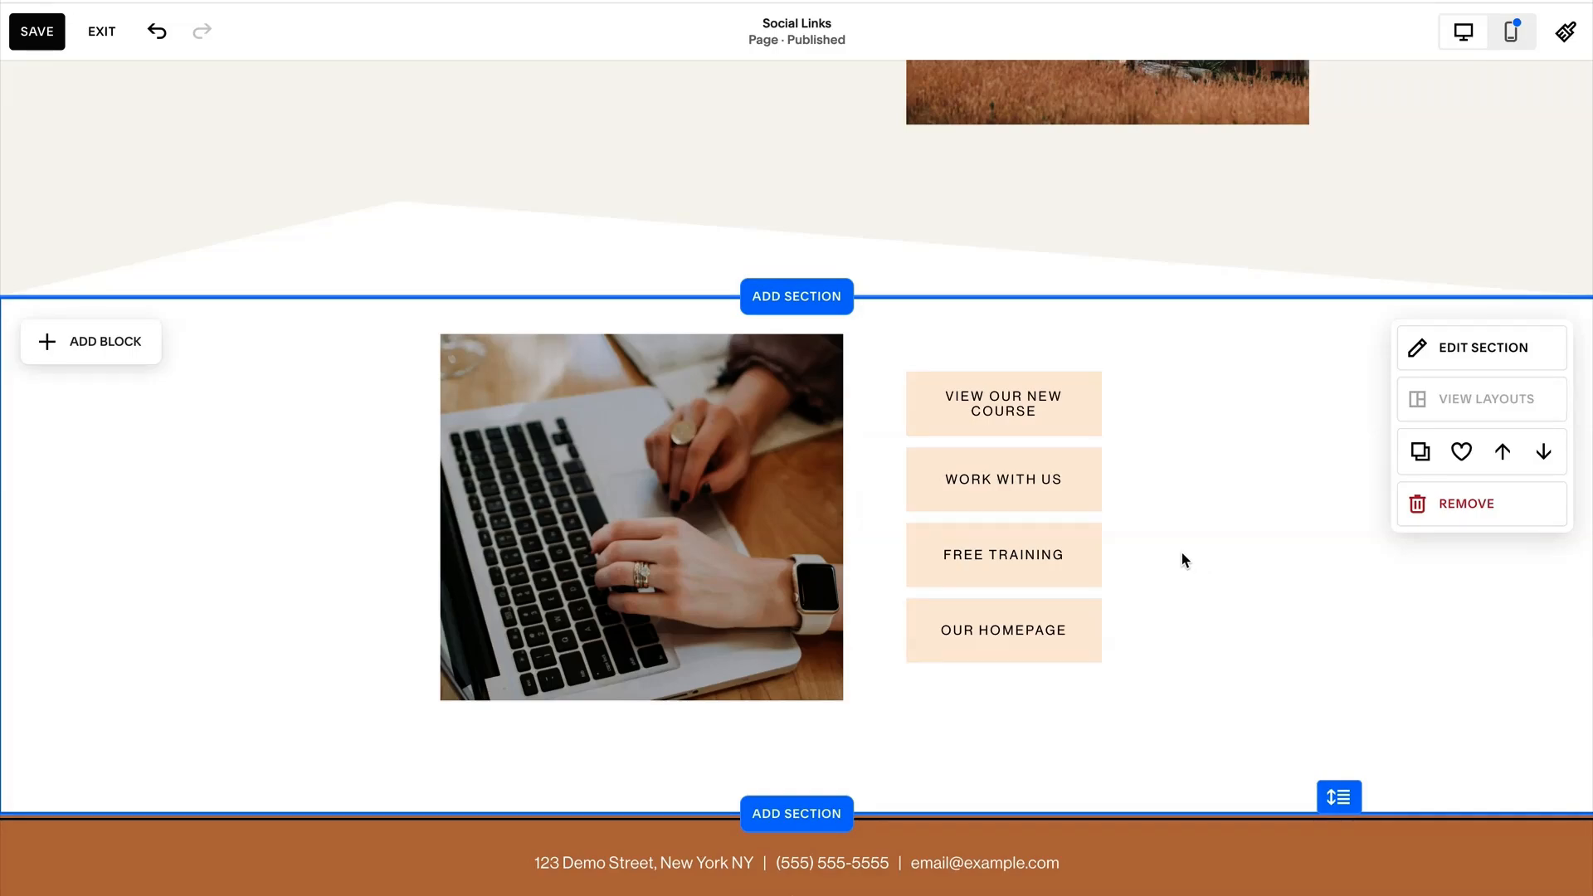
Make the button section slightly taller and add a social links block centred below the laptop image and buttons.
{"action": "left_click_drag", "start_coordinate": [1339, 798], "coordinate": [1340, 811]}
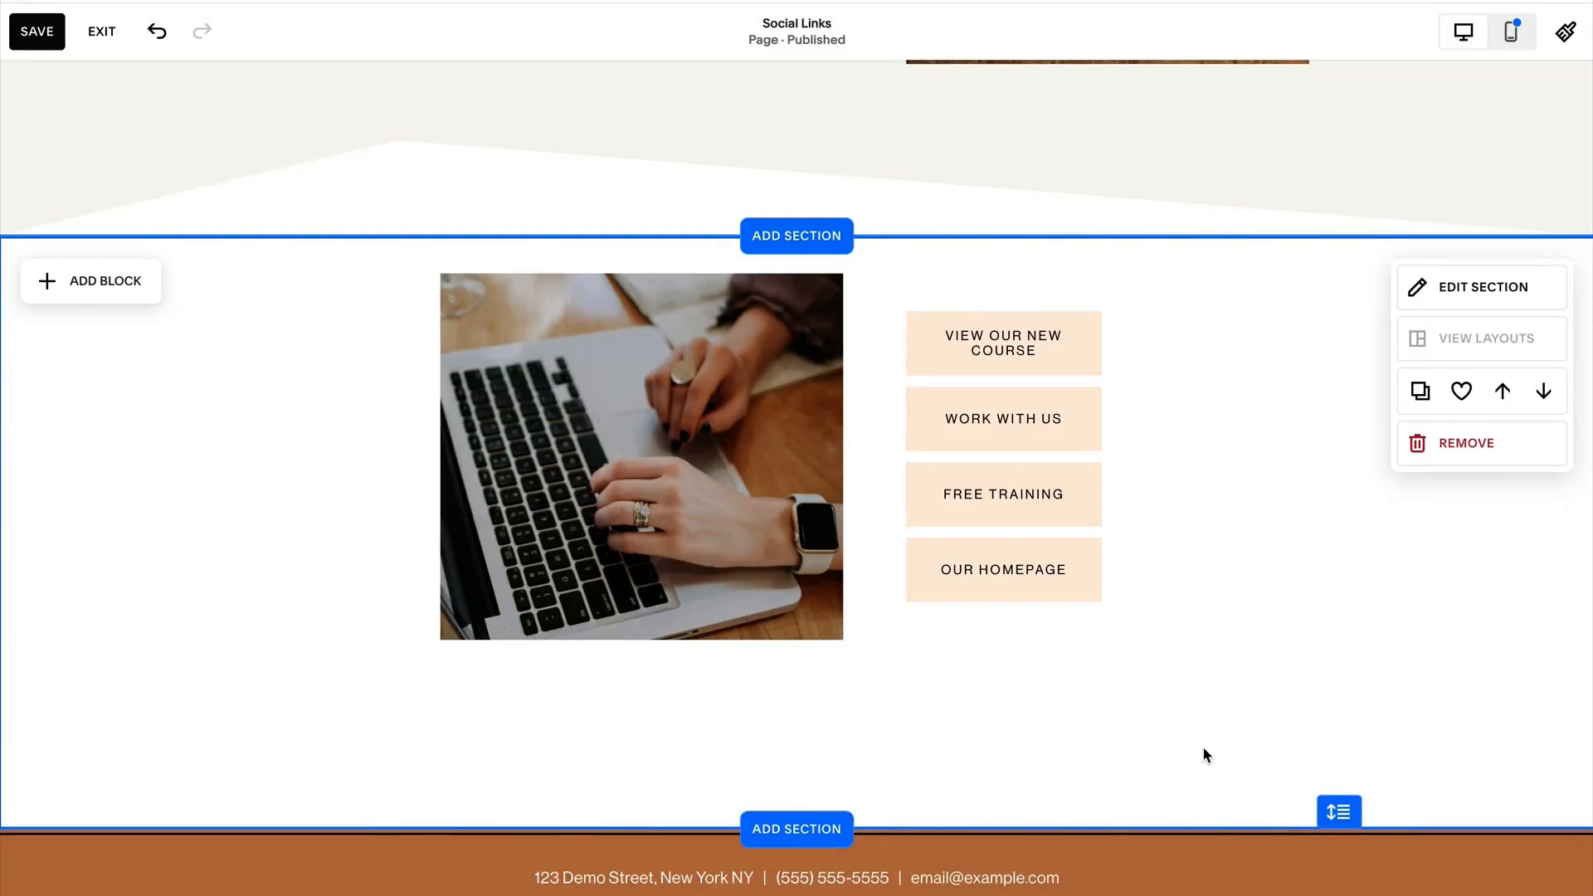
{"action": "left_click", "coordinate": [75, 282]}
{"action": "scroll", "coordinate": [241, 598], "scroll_direction": "down", "scroll_amount": 2}
{"action": "left_click", "coordinate": [277, 675]}
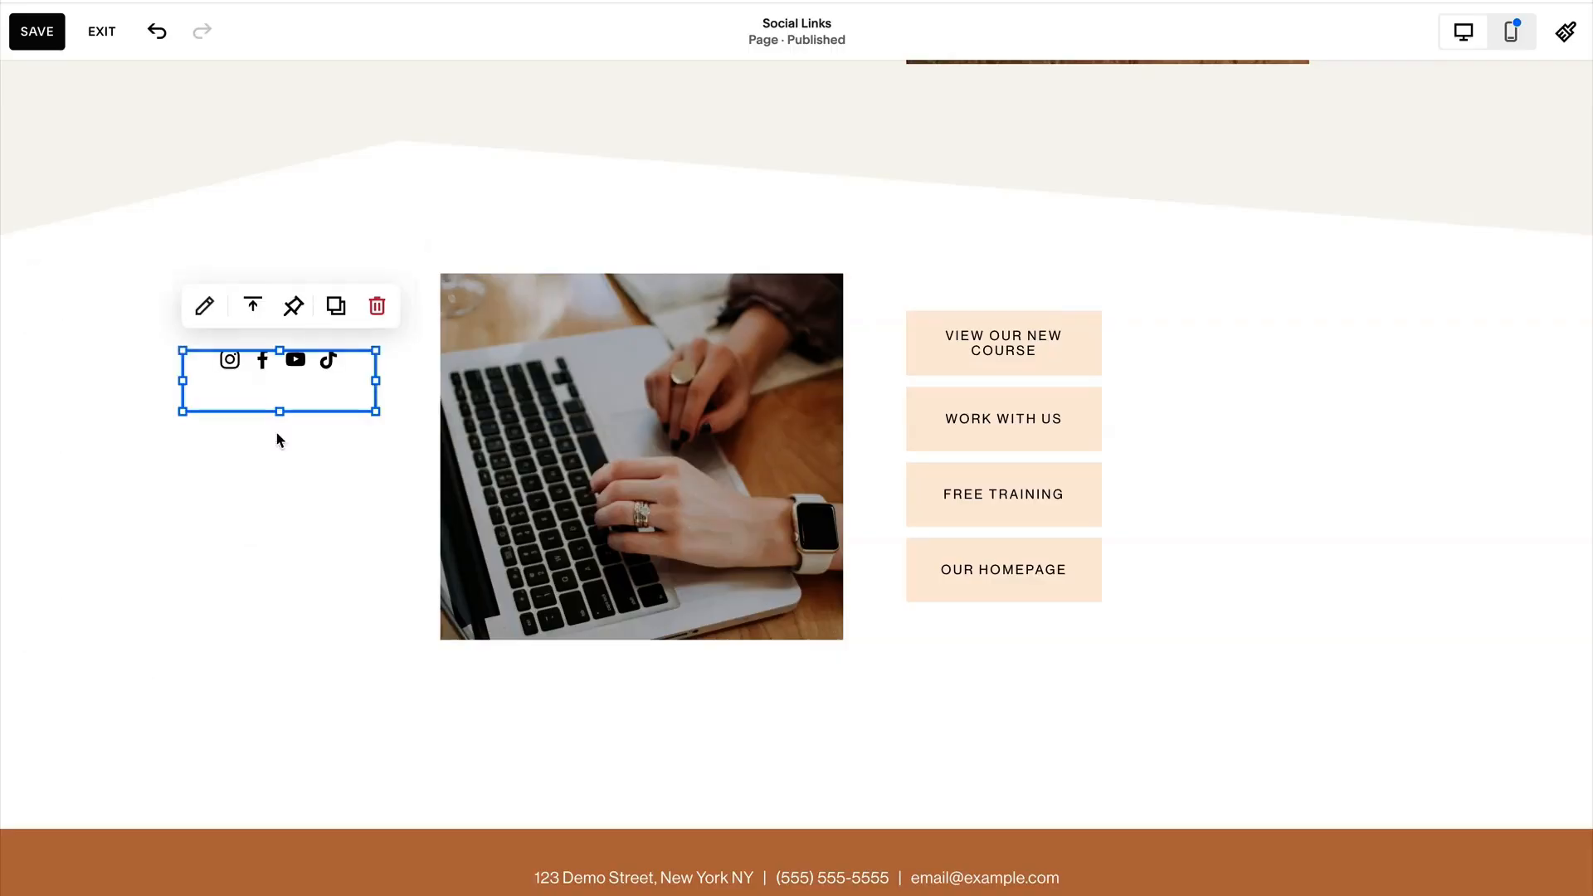
{"action": "mouse_move", "coordinate": [270, 406]}
{"action": "left_mouse_down"}
{"action": "mouse_move", "coordinate": [676, 736]}
{"action": "mouse_move", "coordinate": [785, 735]}
{"action": "left_mouse_up"}
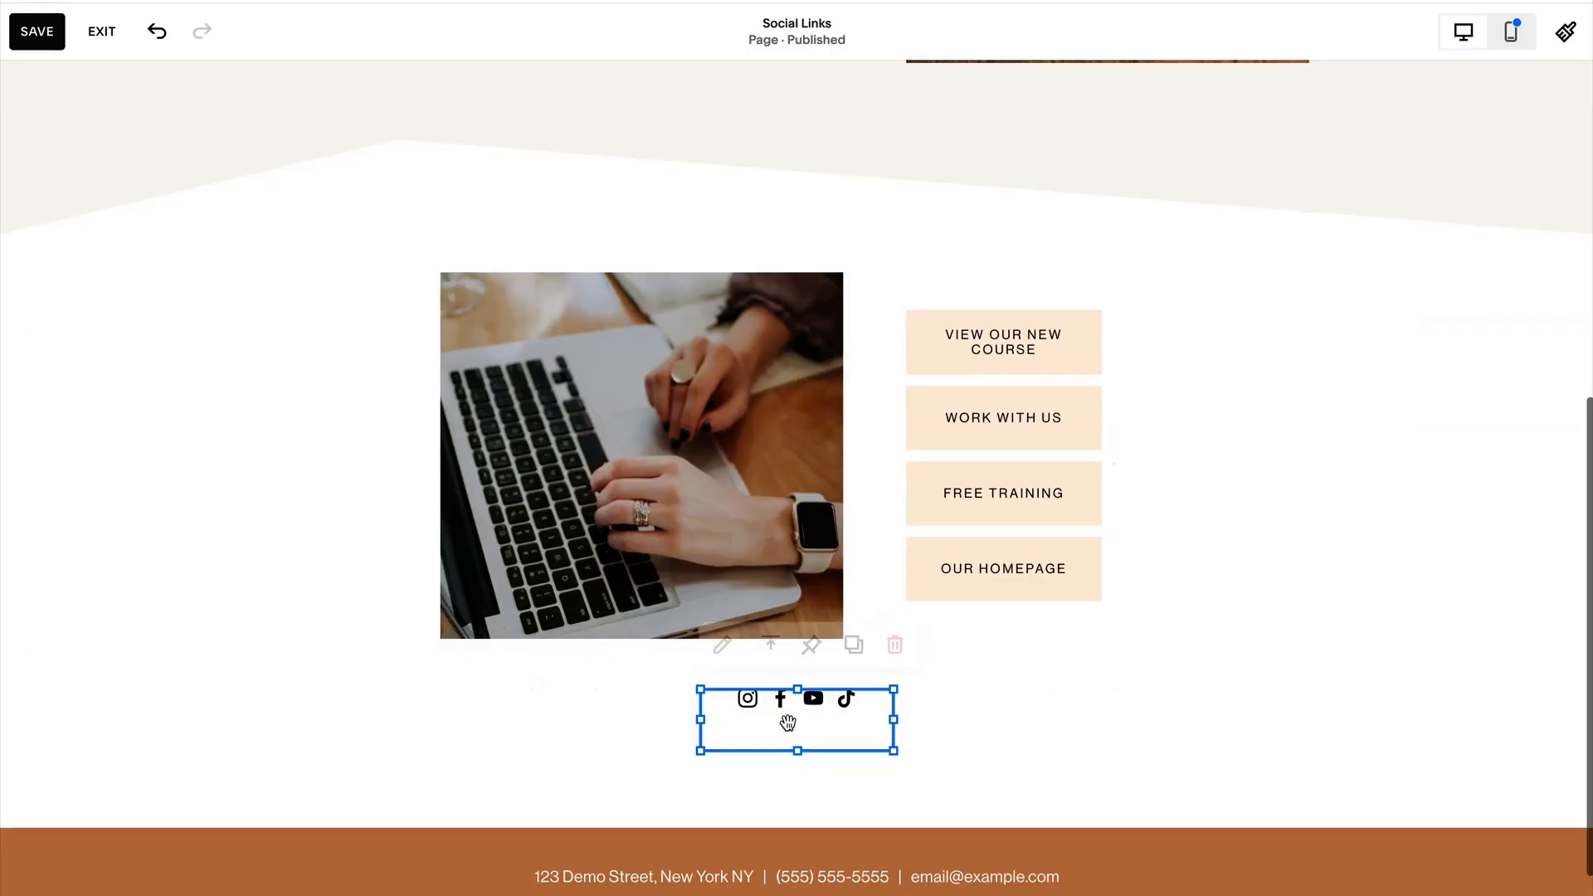
Style the social icons with a circular knockout border and set their size to L.
{"action": "left_click", "coordinate": [721, 640]}
{"action": "left_click", "coordinate": [1051, 422]}
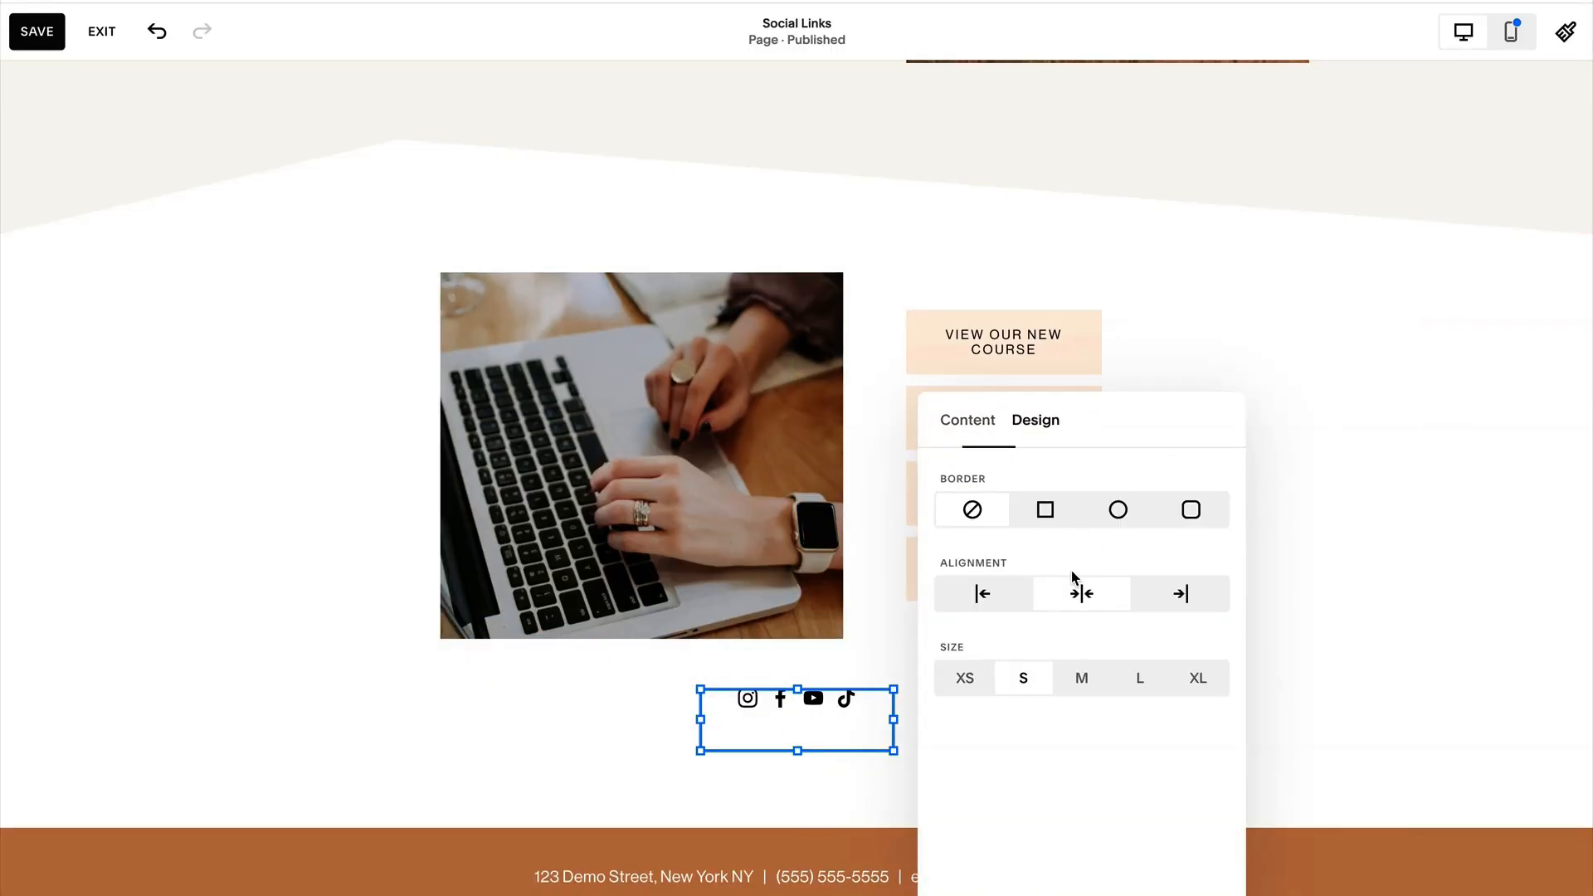
{"action": "left_click", "coordinate": [1118, 510]}
{"action": "left_click", "coordinate": [1141, 726]}
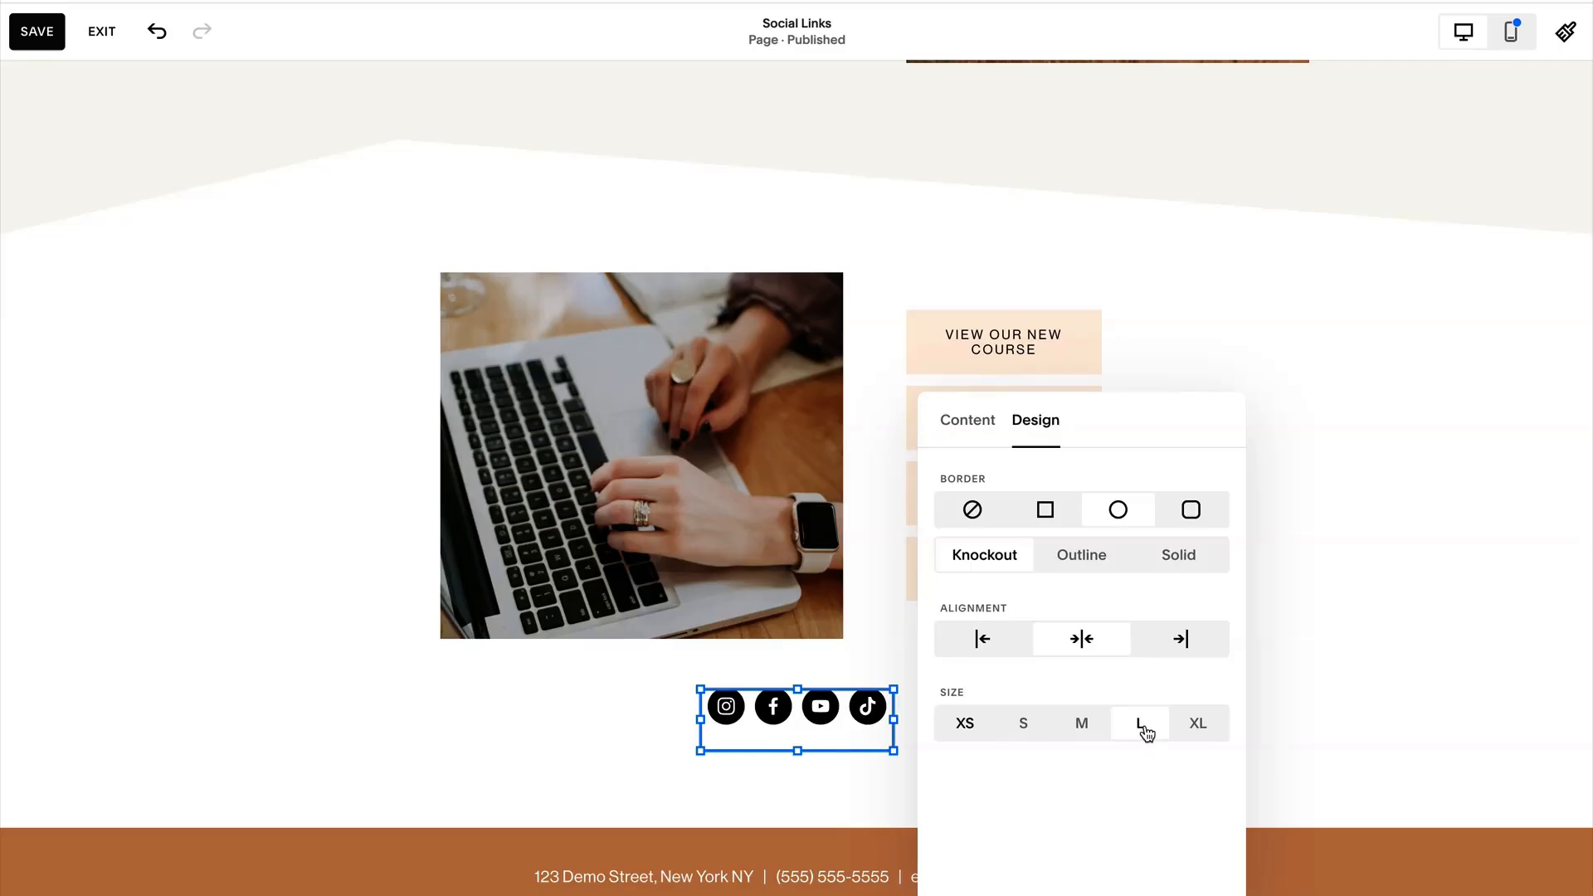
{"action": "left_click", "coordinate": [590, 729]}
Move the social links block slightly lower, keeping it centred below the image and buttons.
{"action": "left_click", "coordinate": [844, 712]}
{"action": "left_click_drag", "start_coordinate": [844, 712], "coordinate": [844, 751]}
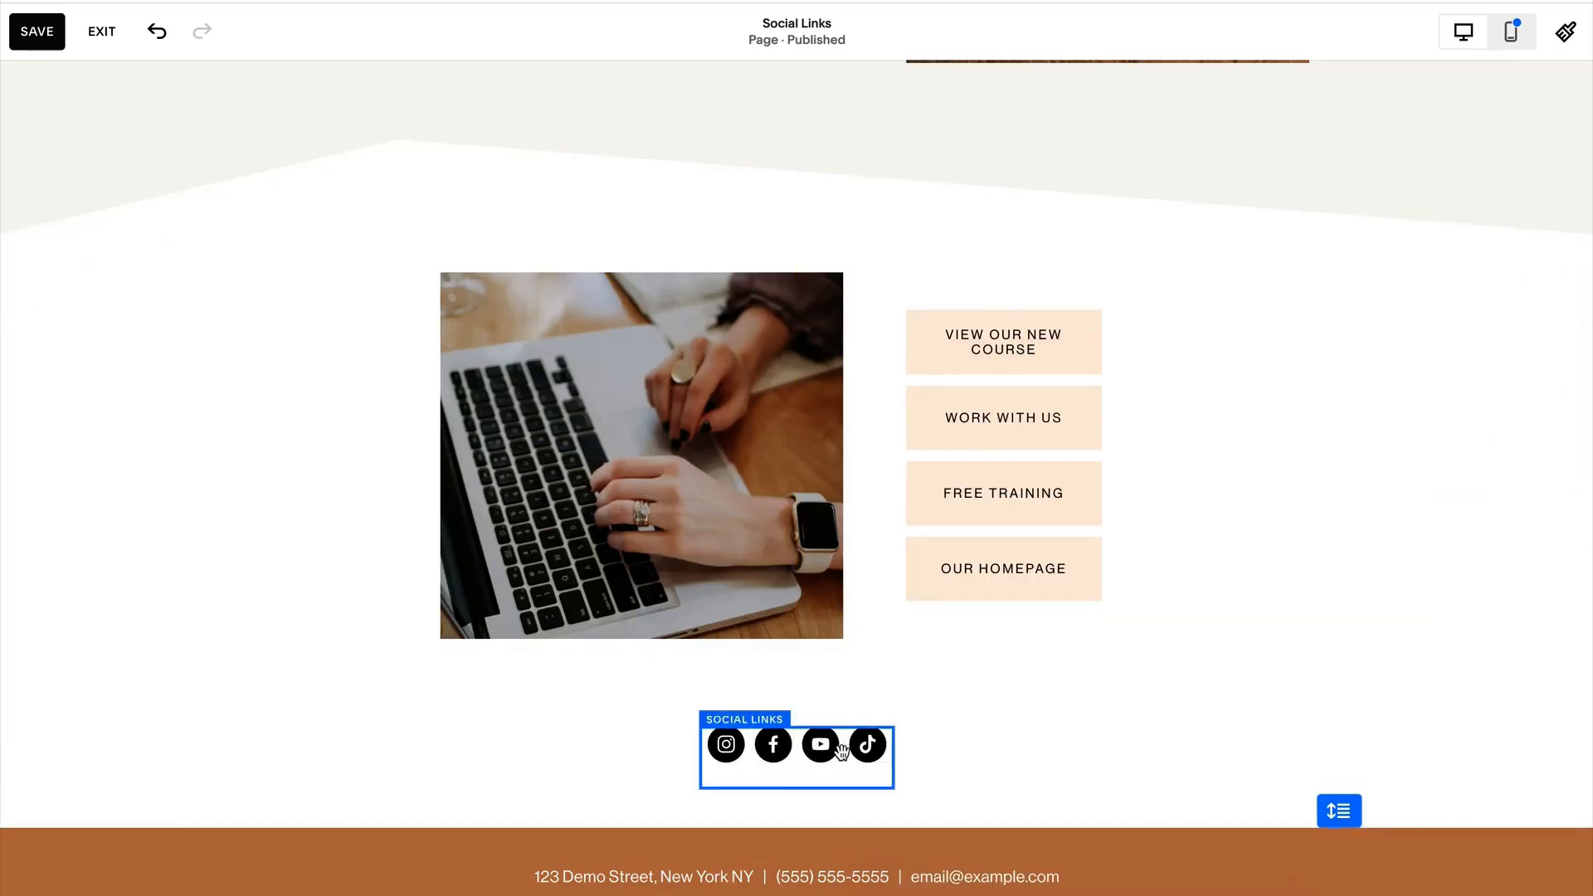
{"action": "left_click", "coordinate": [1021, 759]}
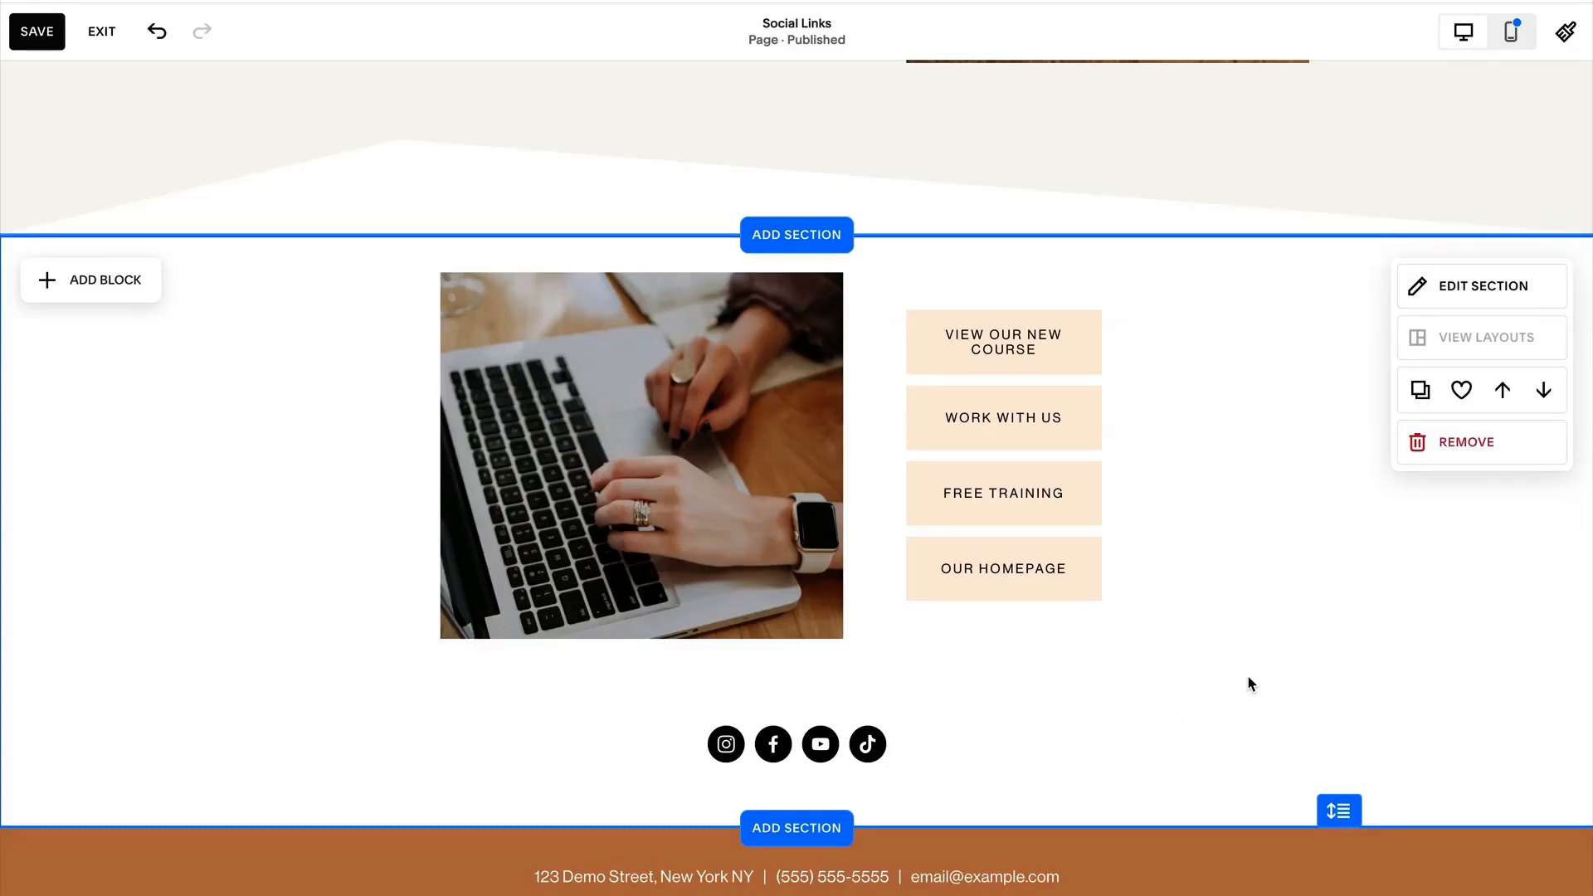
{"action": "scroll", "coordinate": [1233, 682], "scroll_direction": "down", "scroll_amount": 1}
{"action": "scroll", "coordinate": [1233, 682], "scroll_direction": "up", "scroll_amount": 6}
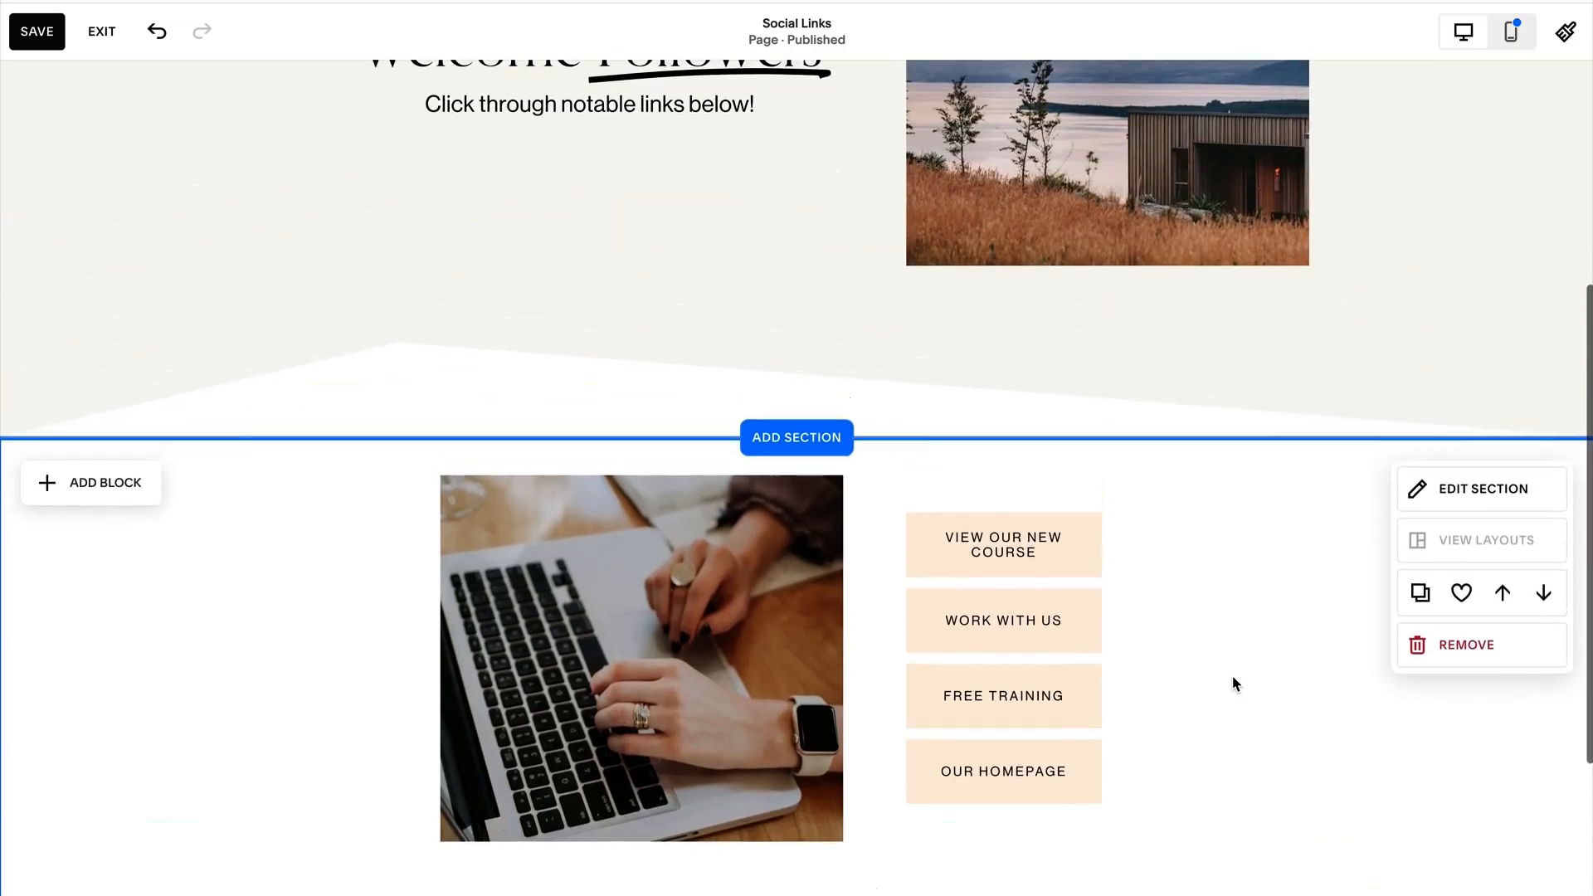
Review the desktop layout of the Social Links page, from the welcome section to the link buttons and social icons.
{"action": "scroll", "coordinate": [1233, 682], "scroll_direction": "up", "scroll_amount": 2}
{"action": "scroll", "coordinate": [1236, 683], "scroll_direction": "down", "scroll_amount": 2}
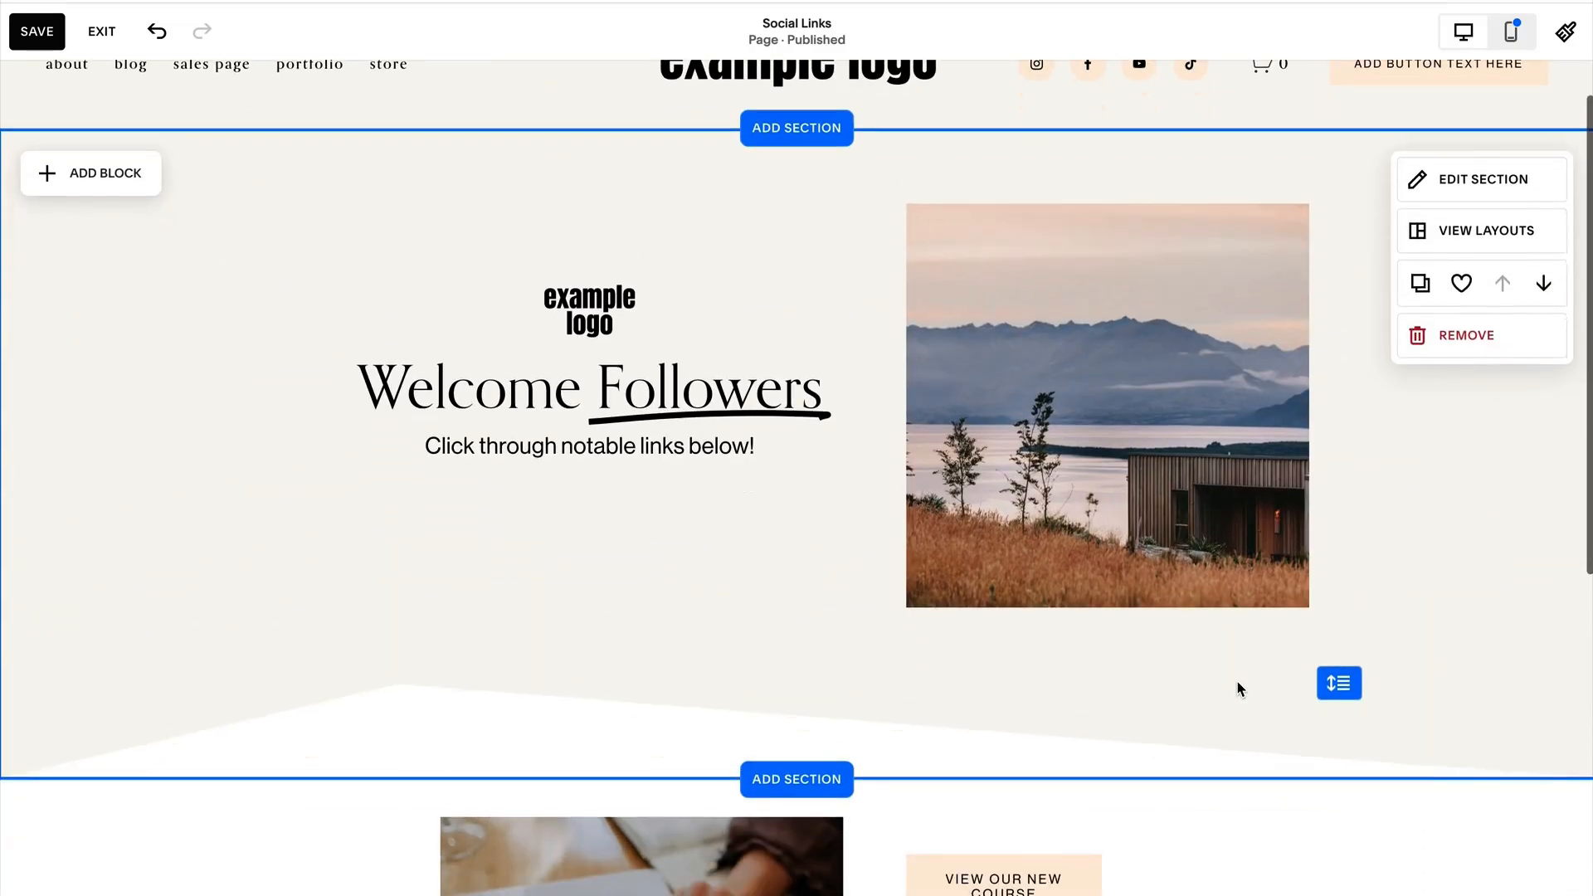
{"action": "scroll", "coordinate": [1235, 681], "scroll_direction": "down", "scroll_amount": 3}
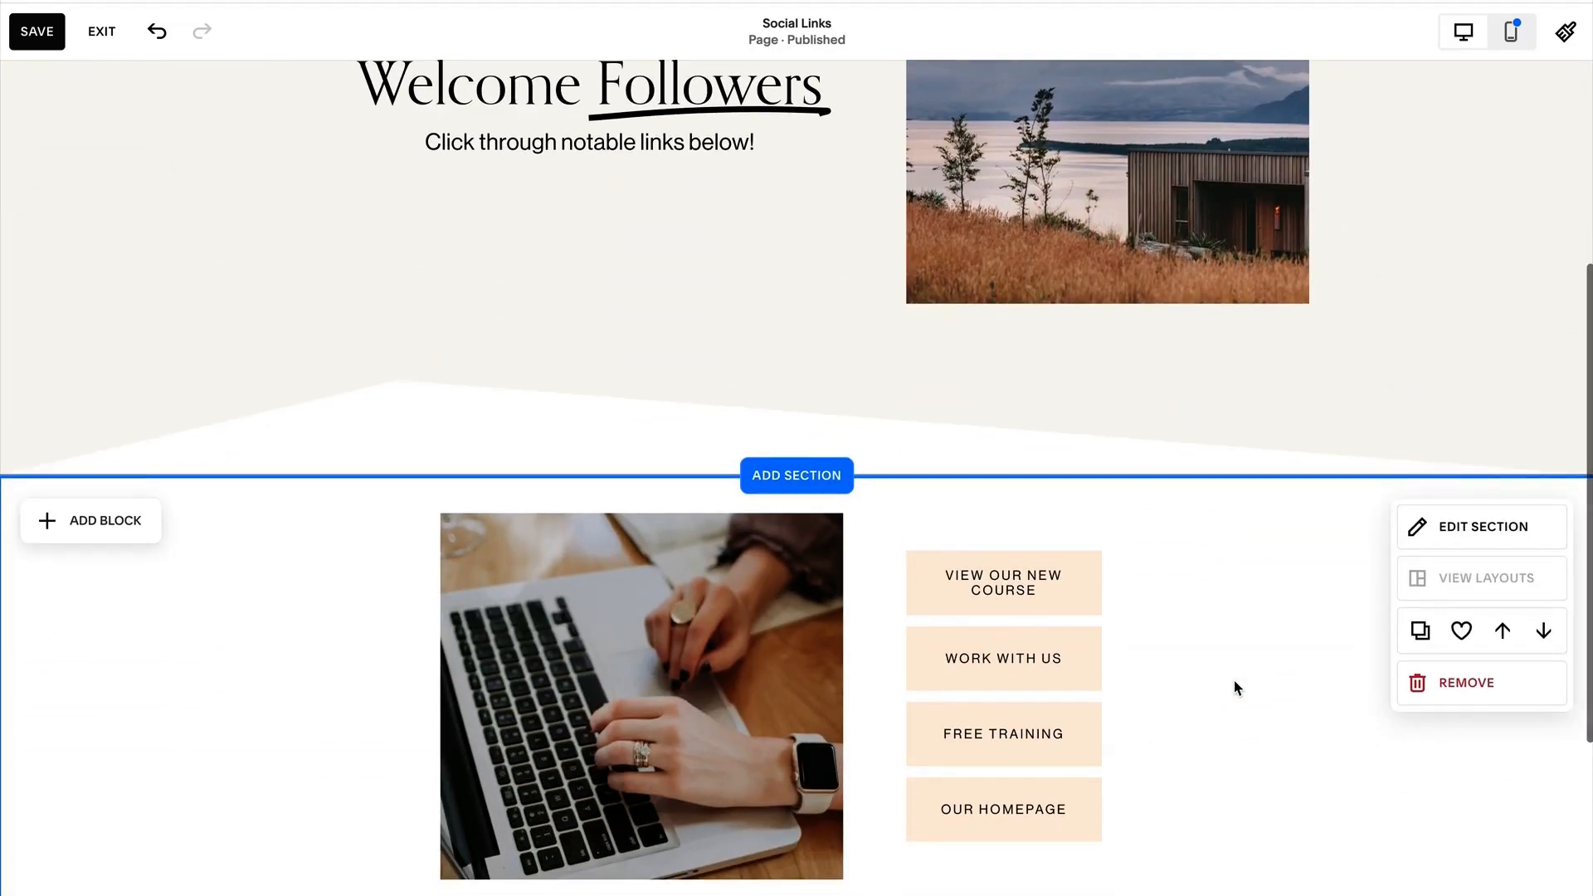
{"action": "scroll", "coordinate": [1233, 679], "scroll_direction": "down", "scroll_amount": 2}
{"action": "scroll", "coordinate": [1235, 682], "scroll_direction": "up", "scroll_amount": 2}
{"action": "scroll", "coordinate": [1238, 714], "scroll_direction": "down", "scroll_amount": 1}
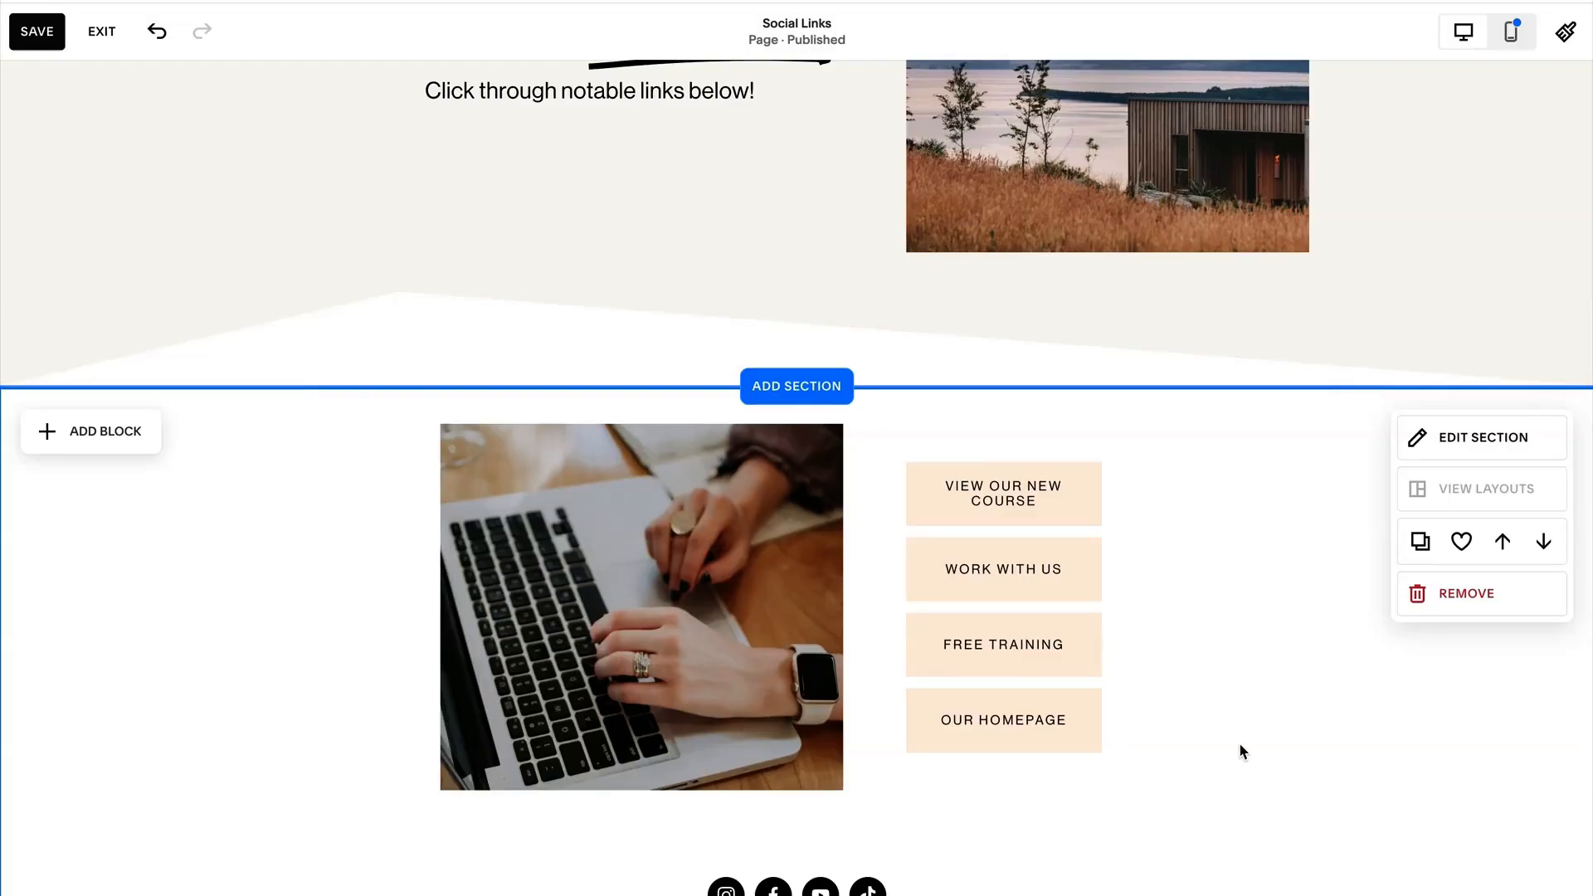
{"action": "scroll", "coordinate": [1243, 745], "scroll_direction": "up", "scroll_amount": 1}
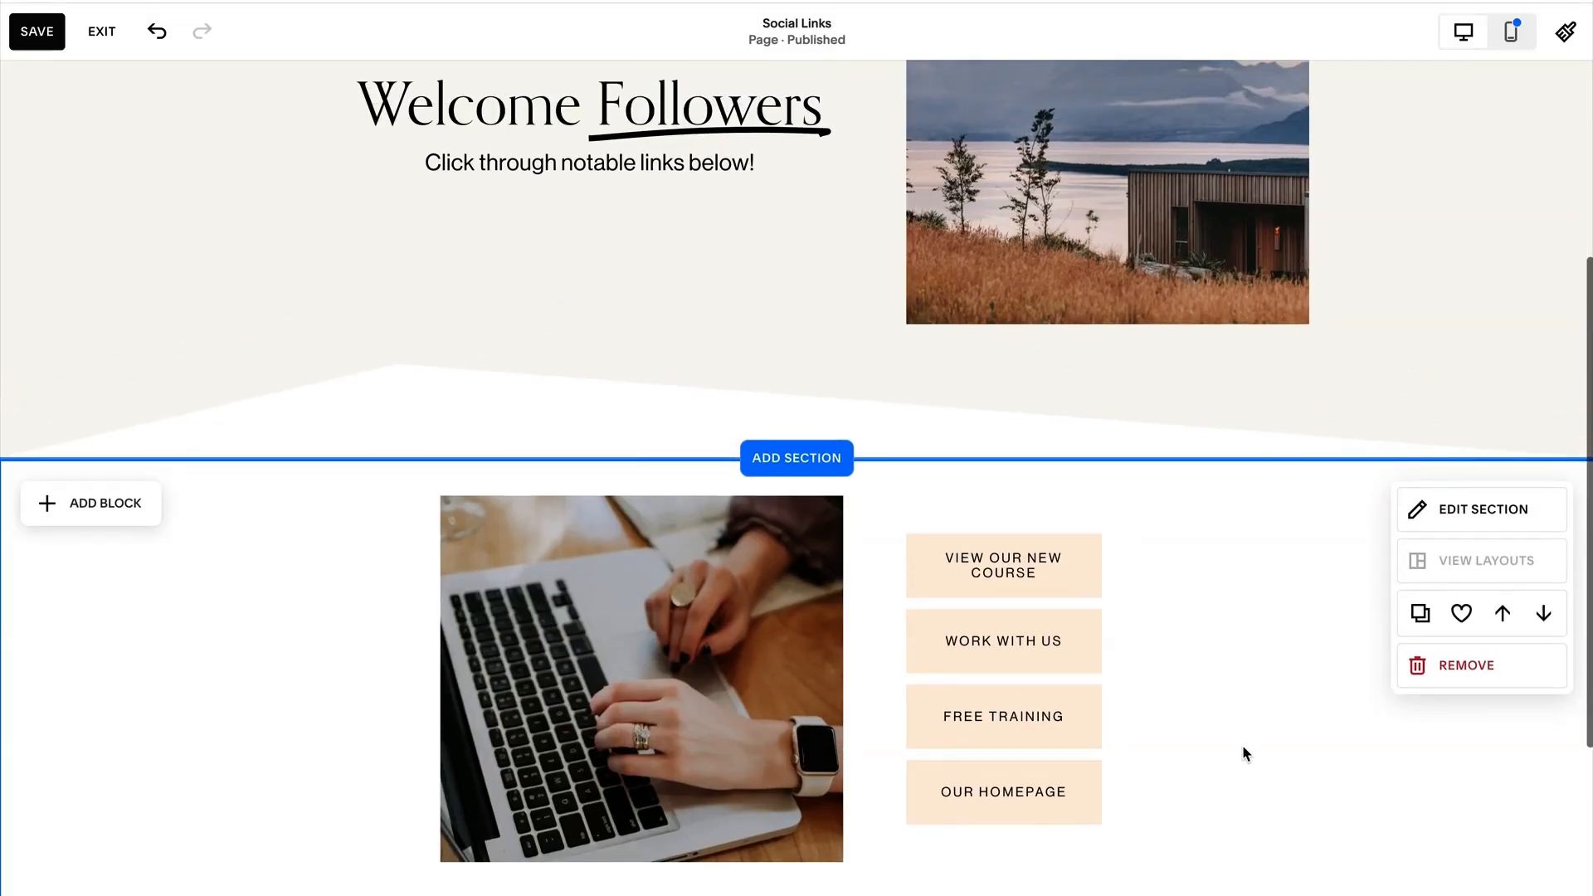
{"action": "scroll", "coordinate": [1243, 746], "scroll_direction": "up", "scroll_amount": 1}
{"action": "scroll", "coordinate": [1245, 753], "scroll_direction": "up", "scroll_amount": 2}
{"action": "scroll", "coordinate": [1245, 752], "scroll_direction": "up", "scroll_amount": 2}
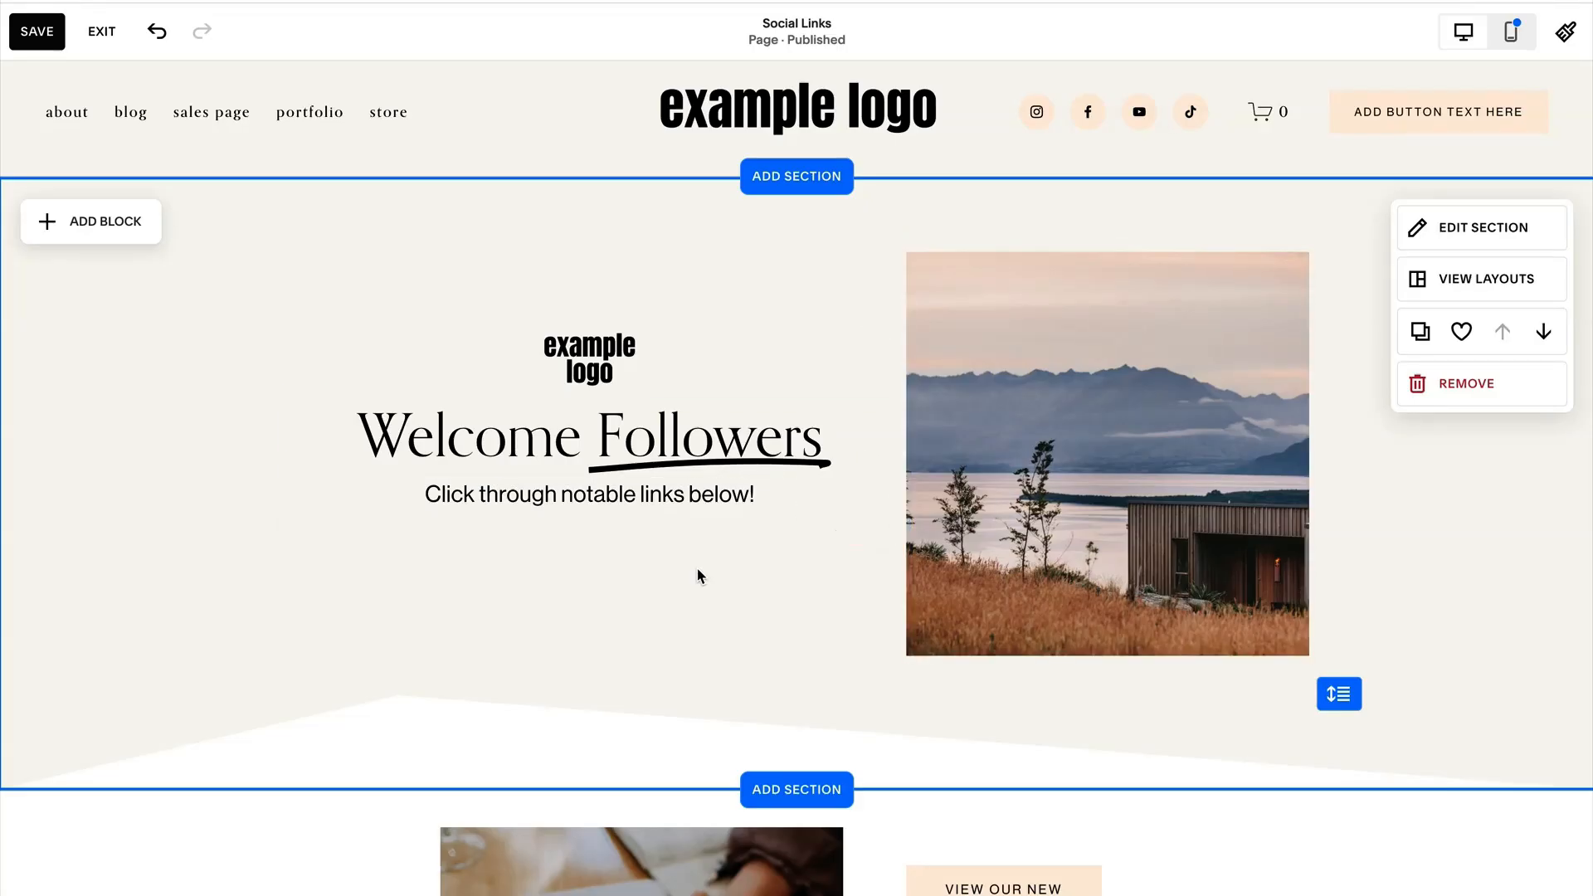
In the mobile layout's welcome section, shrink the large logo and move the landscape image up closer beneath it.
{"action": "left_click", "coordinate": [1513, 33]}
{"action": "left_click", "coordinate": [765, 307]}
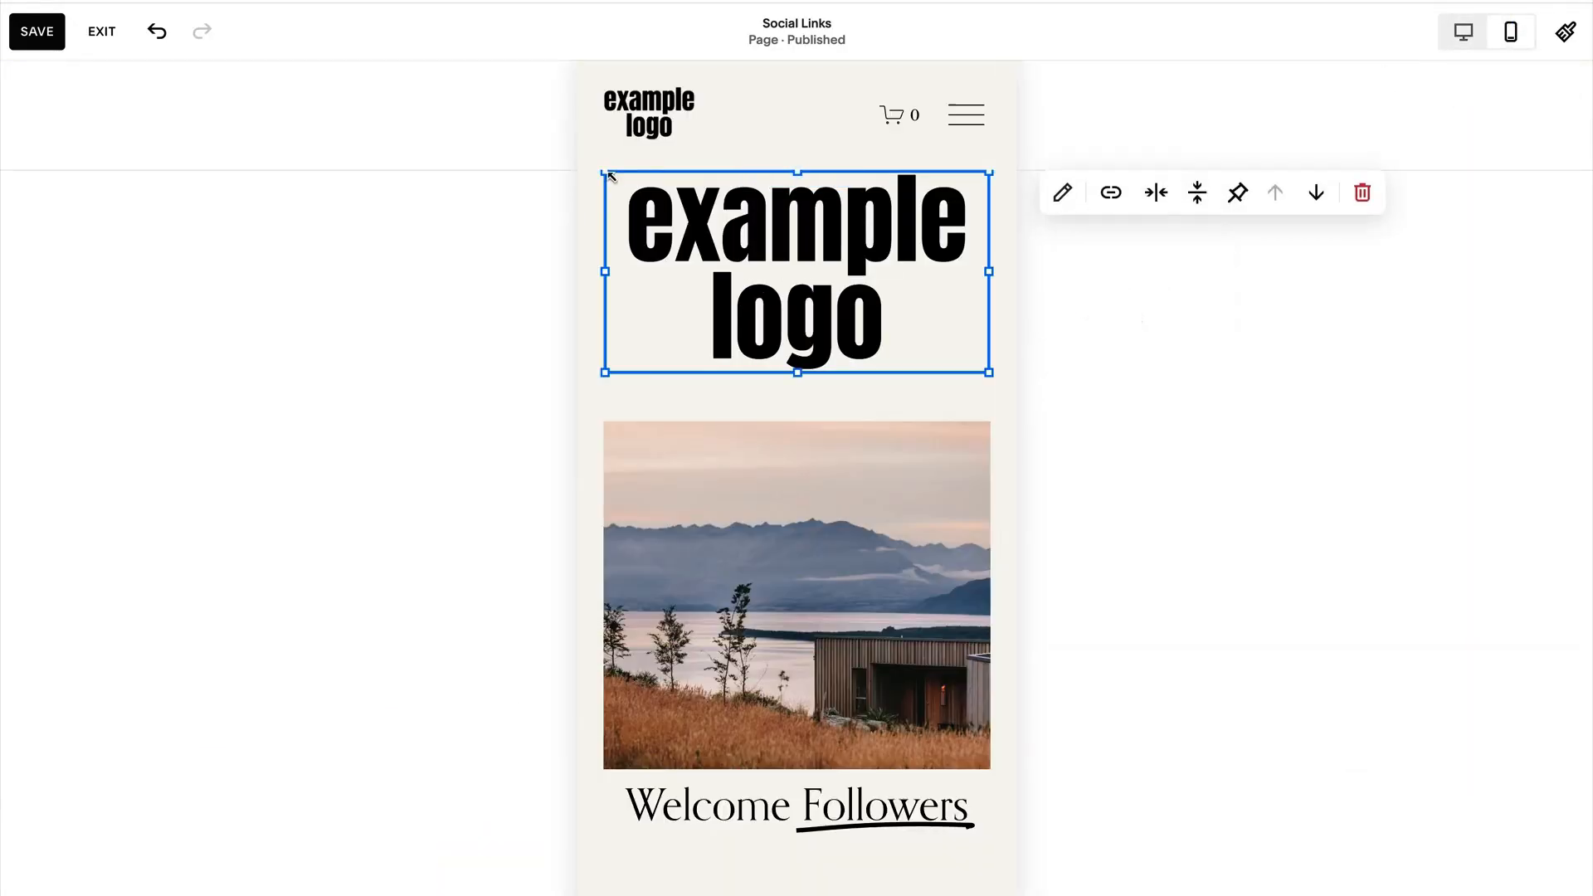
{"action": "left_click_drag", "start_coordinate": [611, 176], "coordinate": [794, 256]}
{"action": "left_click_drag", "start_coordinate": [832, 540], "coordinate": [830, 444]}
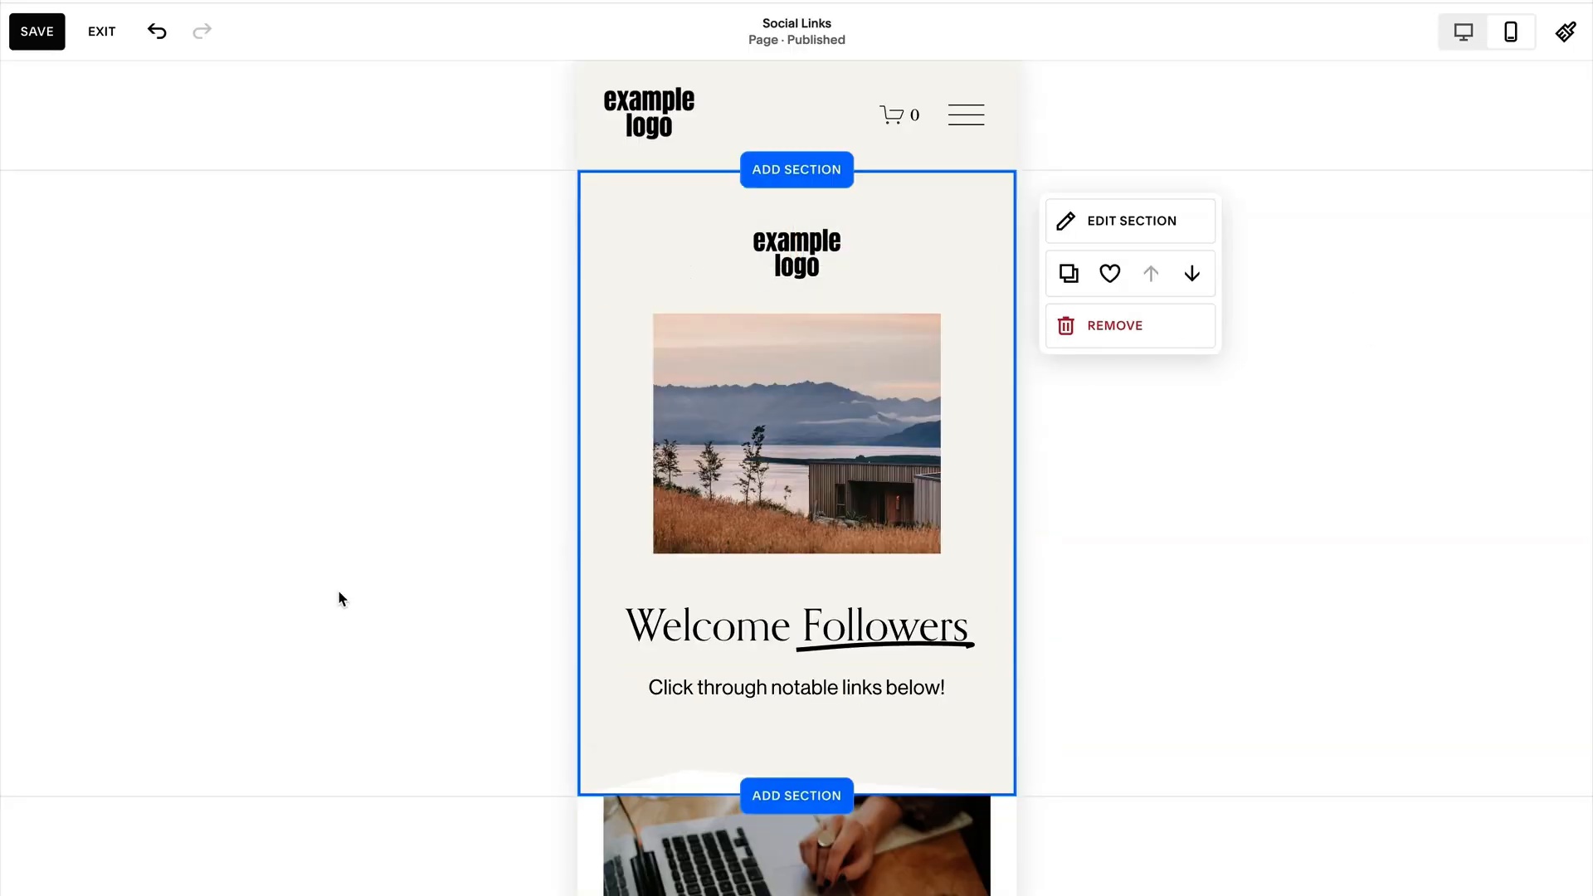
Save the page, return to the desktop layout and leave editing mode.
{"action": "left_click", "coordinate": [43, 33]}
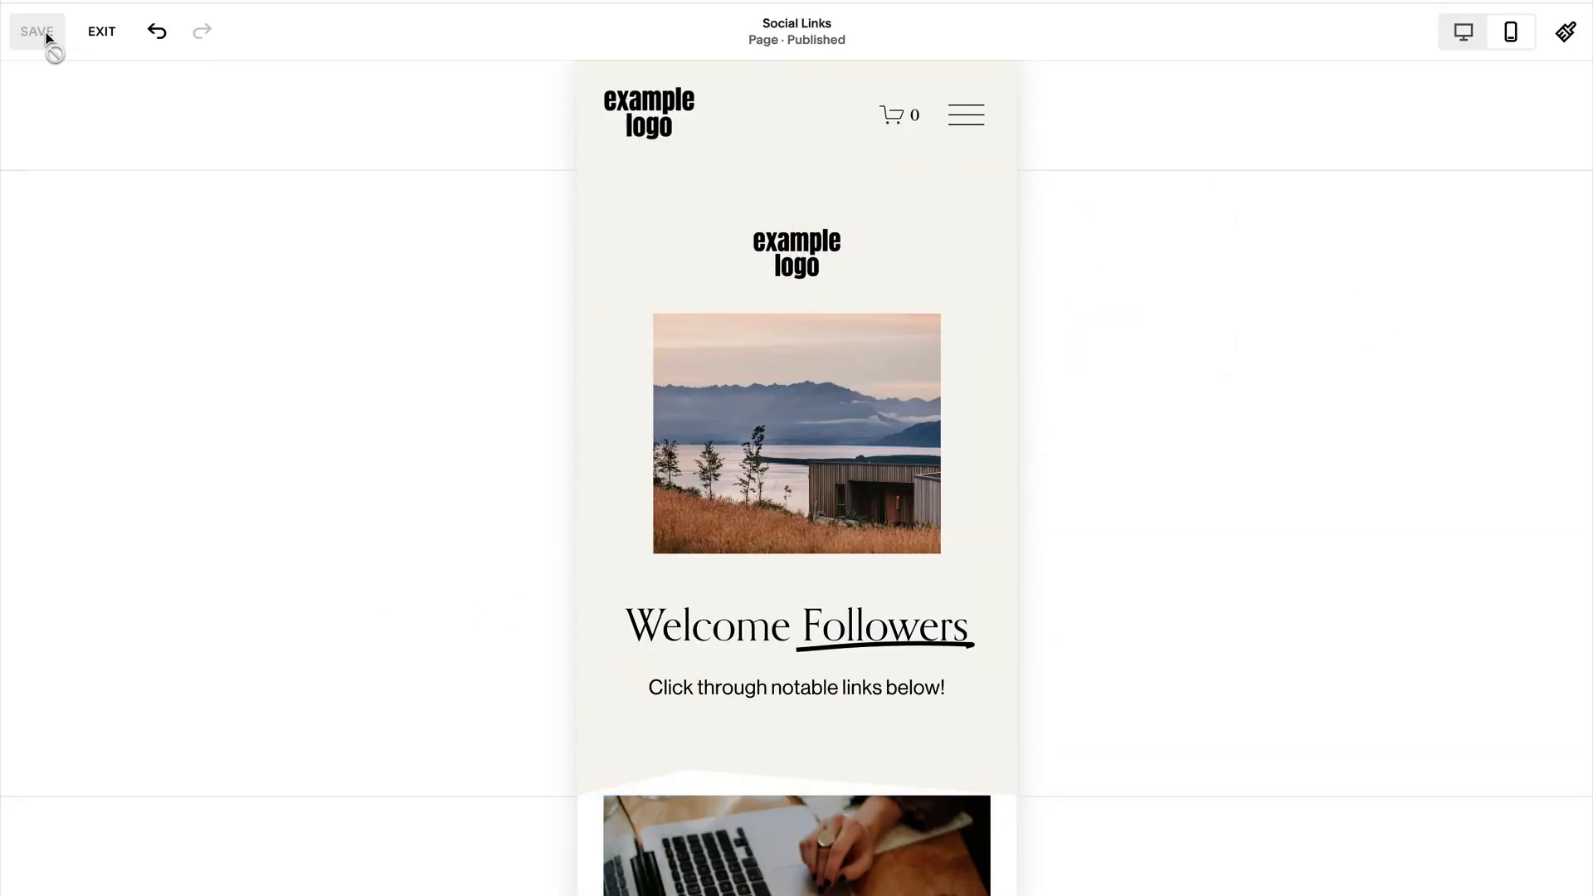
{"action": "mouse_move", "coordinate": [244, 358]}
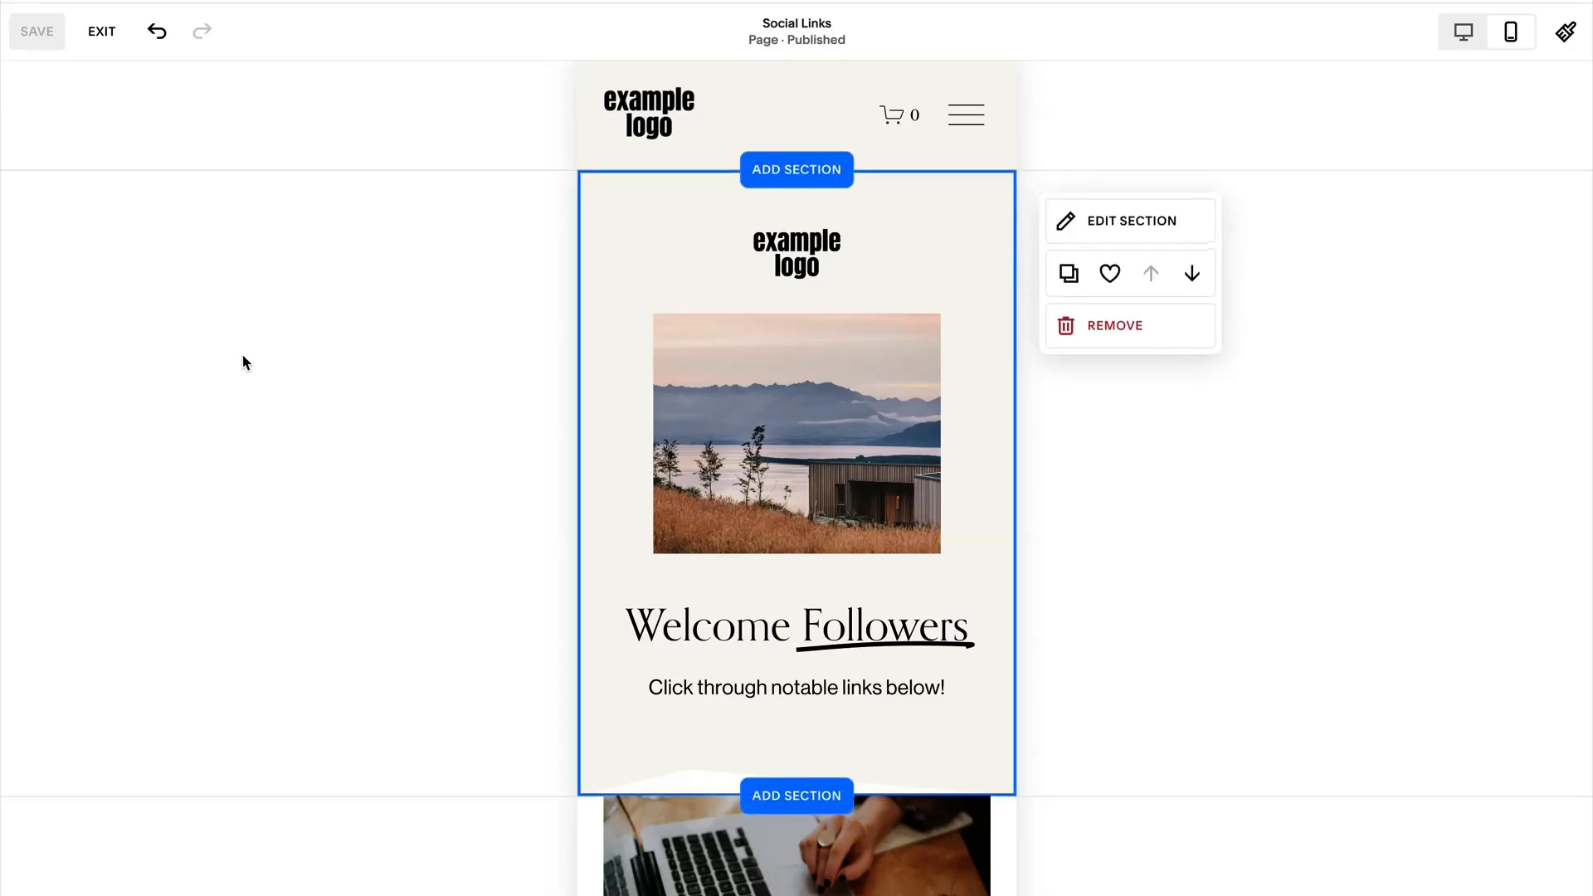
{"action": "left_click", "coordinate": [1463, 33]}
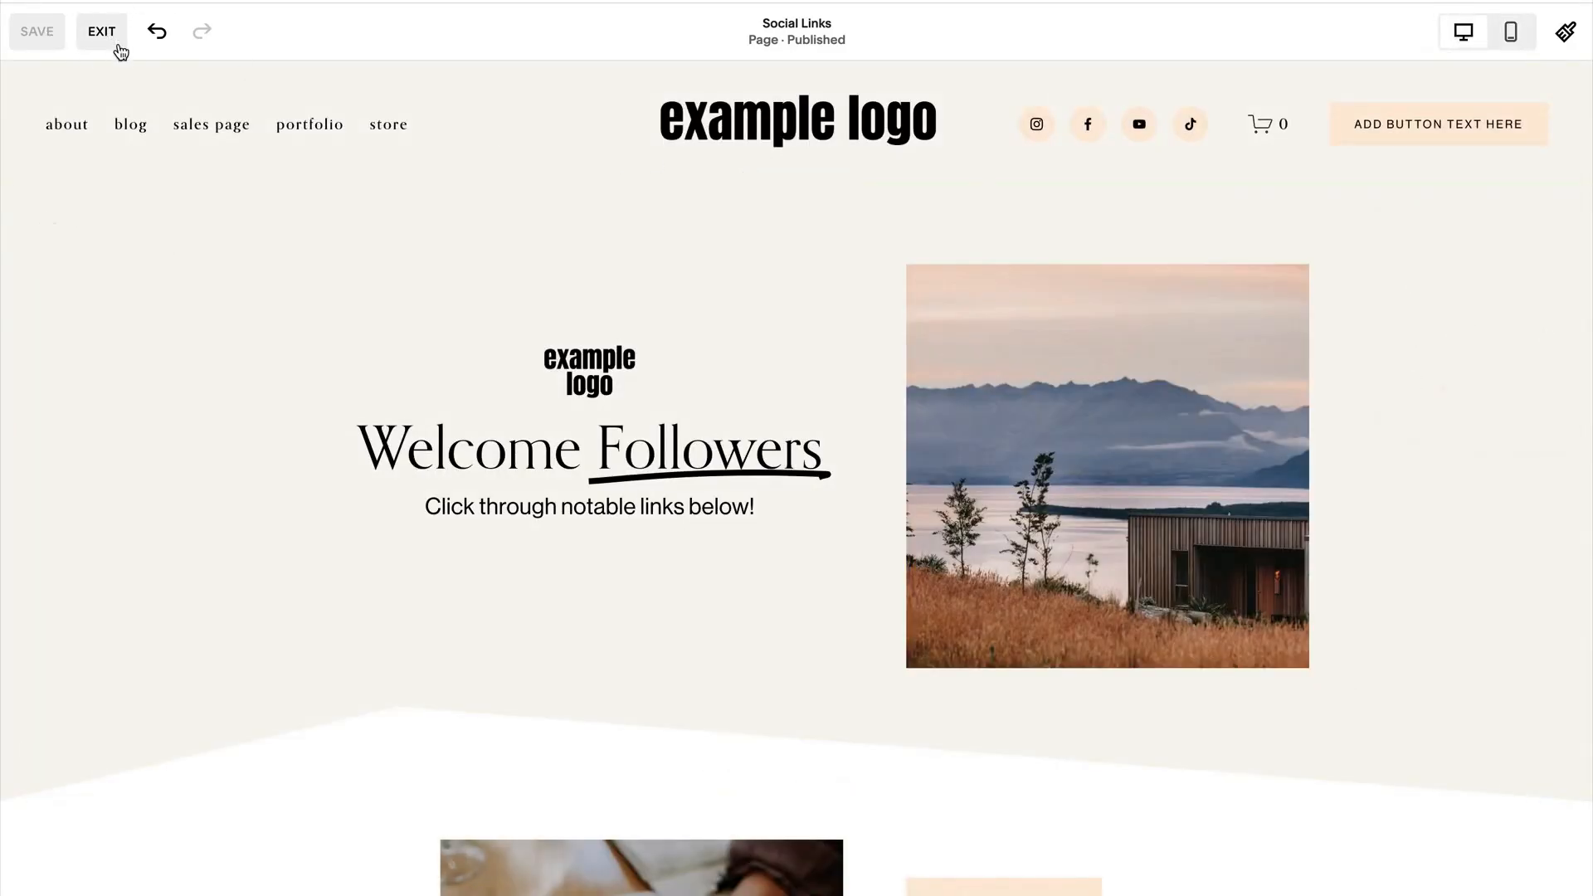
{"action": "left_click", "coordinate": [113, 40]}
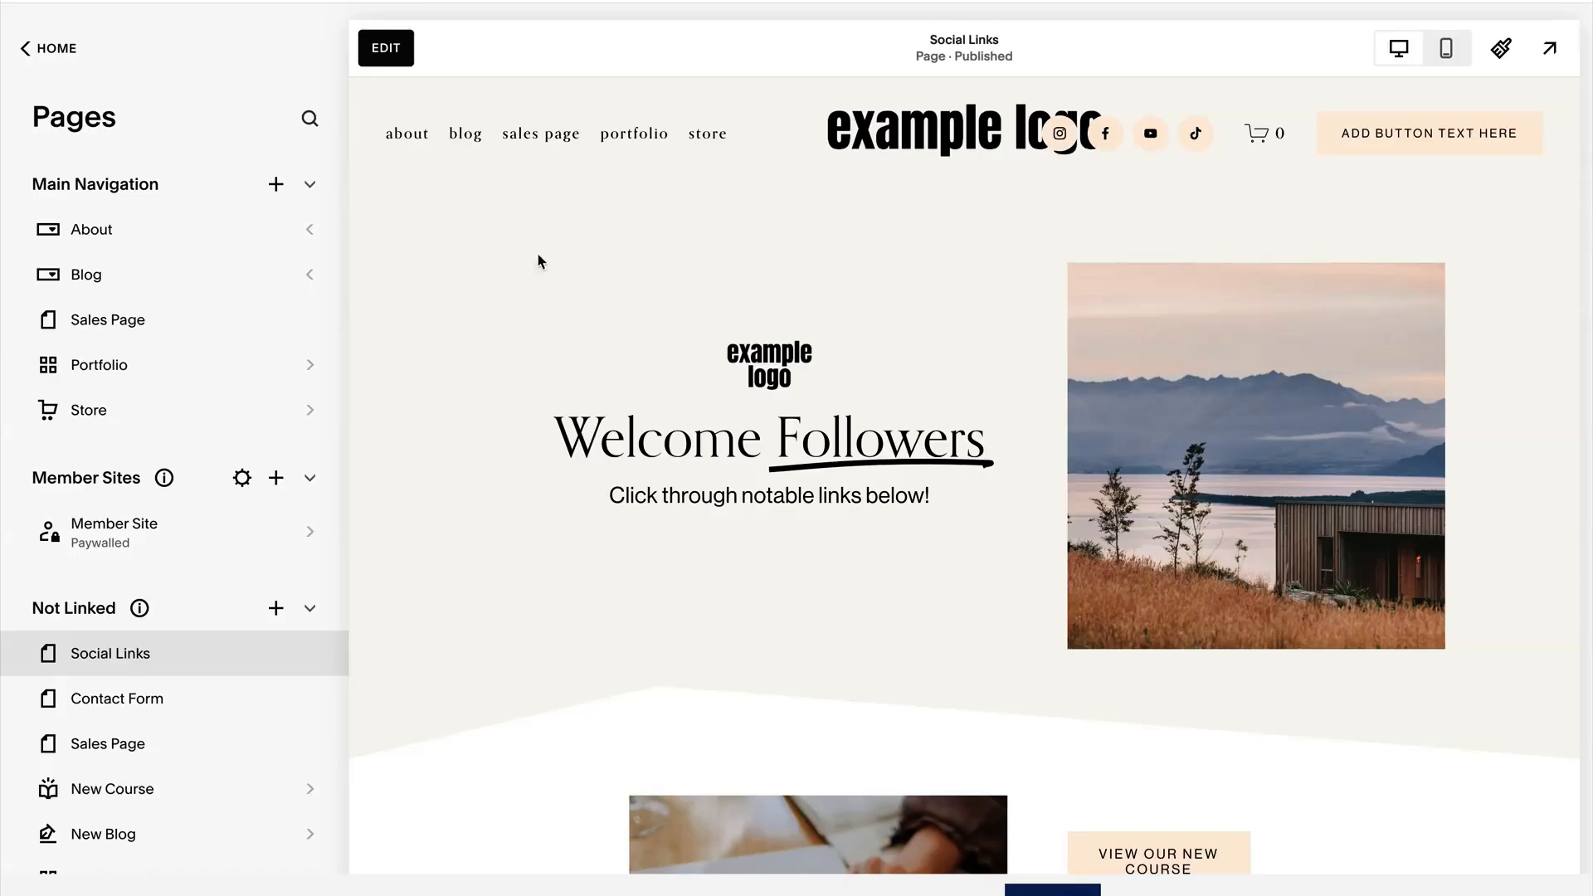
{"action": "scroll", "coordinate": [946, 515], "scroll_direction": "down", "scroll_amount": 5}
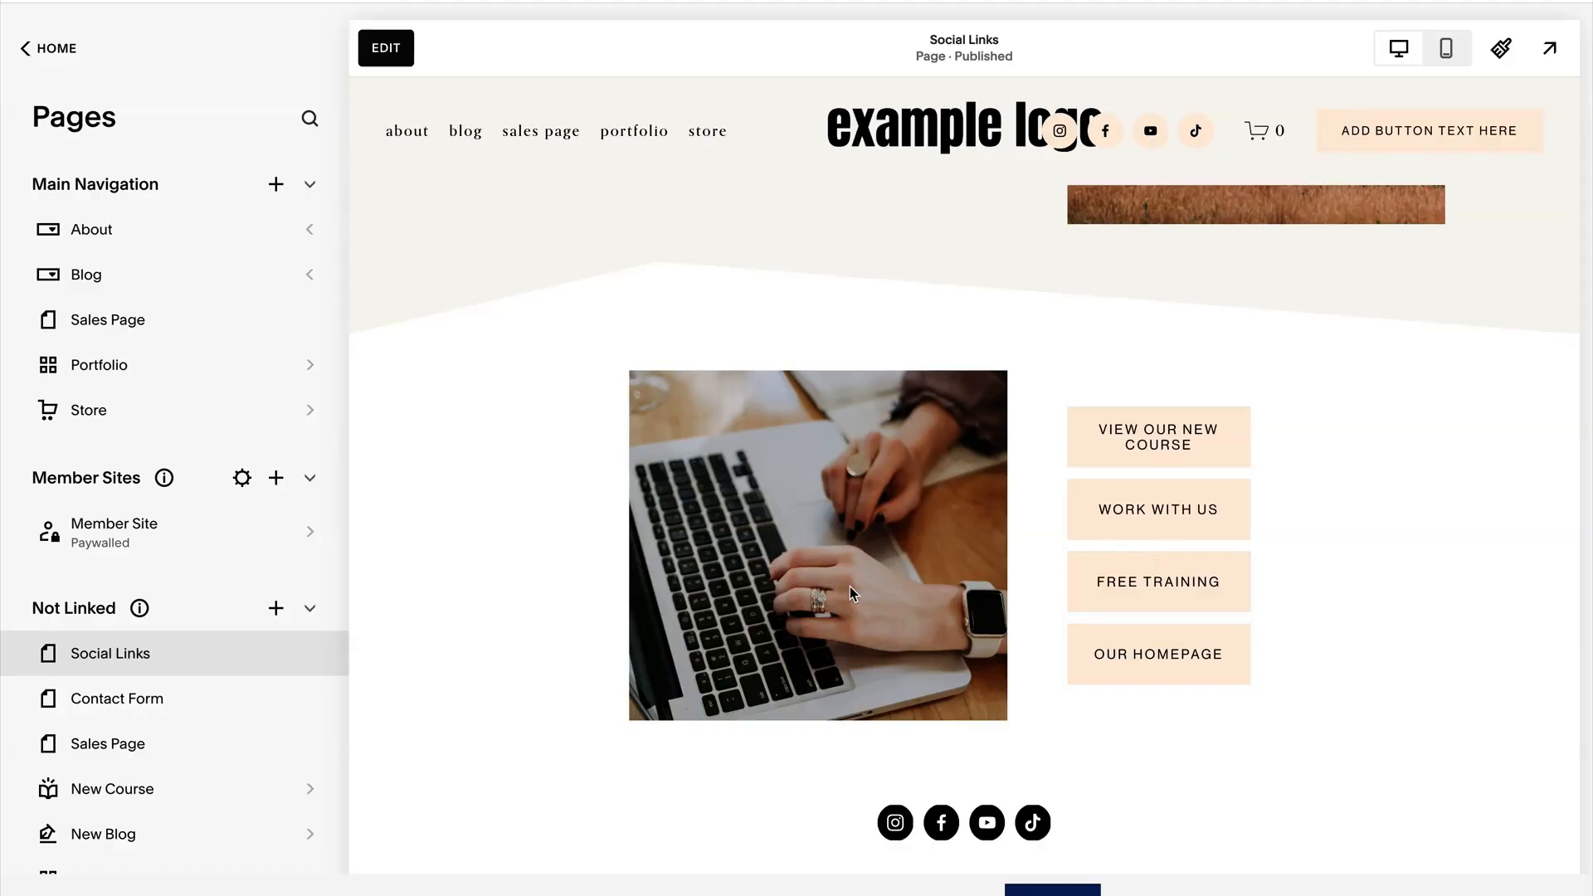
{"action": "scroll", "coordinate": [810, 612], "scroll_direction": "up", "scroll_amount": 5}
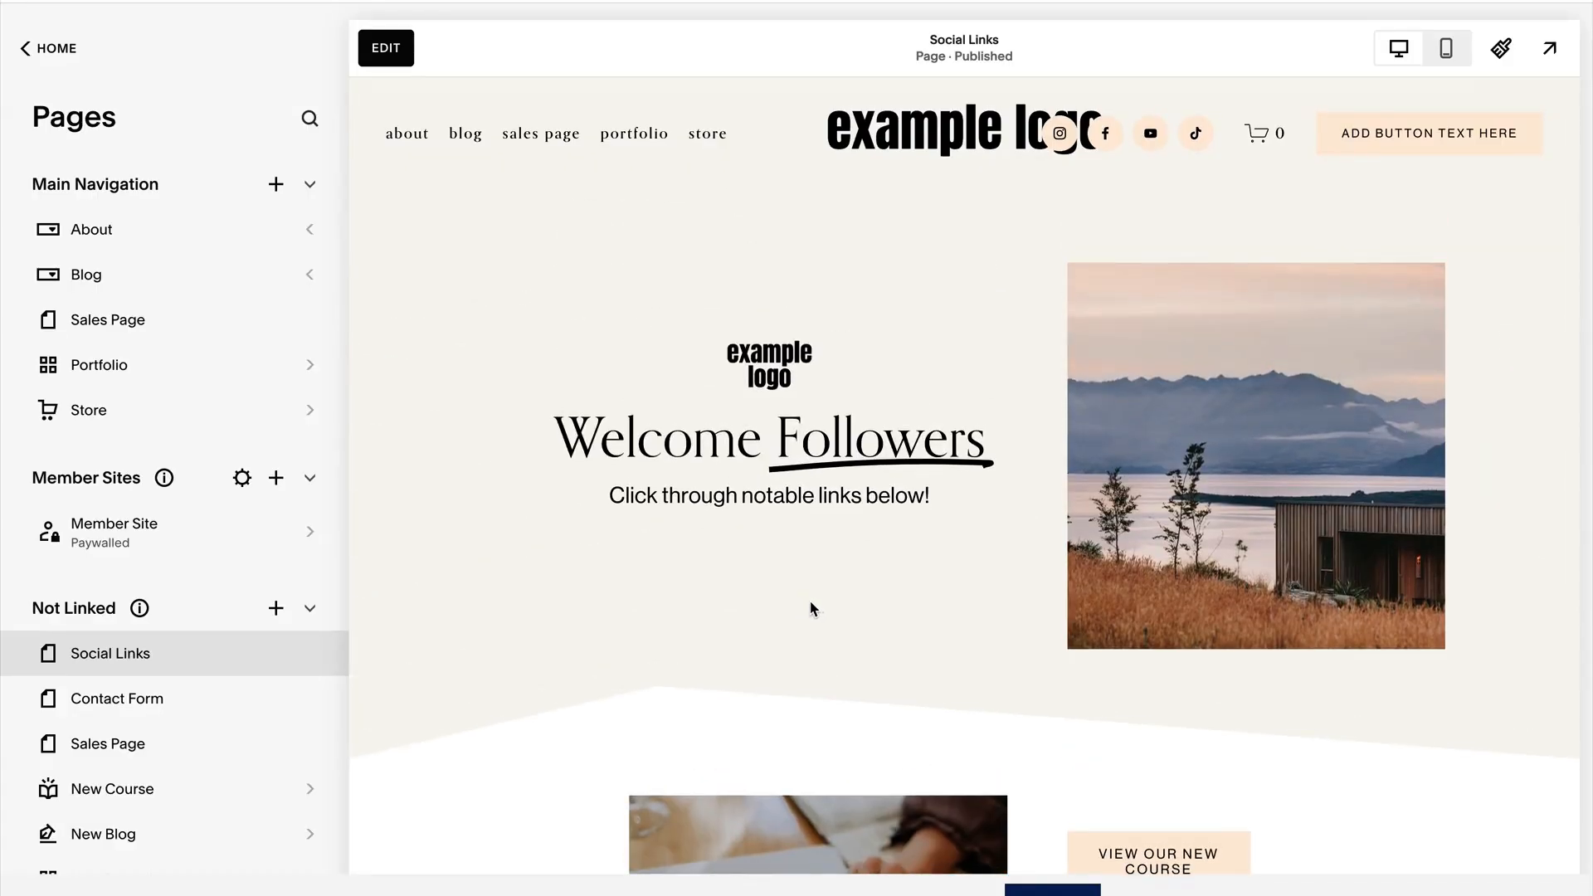
Turn off Show Header and Show Footer in the Social Links page's navigation settings and save.
{"action": "mouse_move", "coordinate": [125, 668]}
{"action": "left_click", "coordinate": [310, 664]}
{"action": "left_click", "coordinate": [412, 316]}
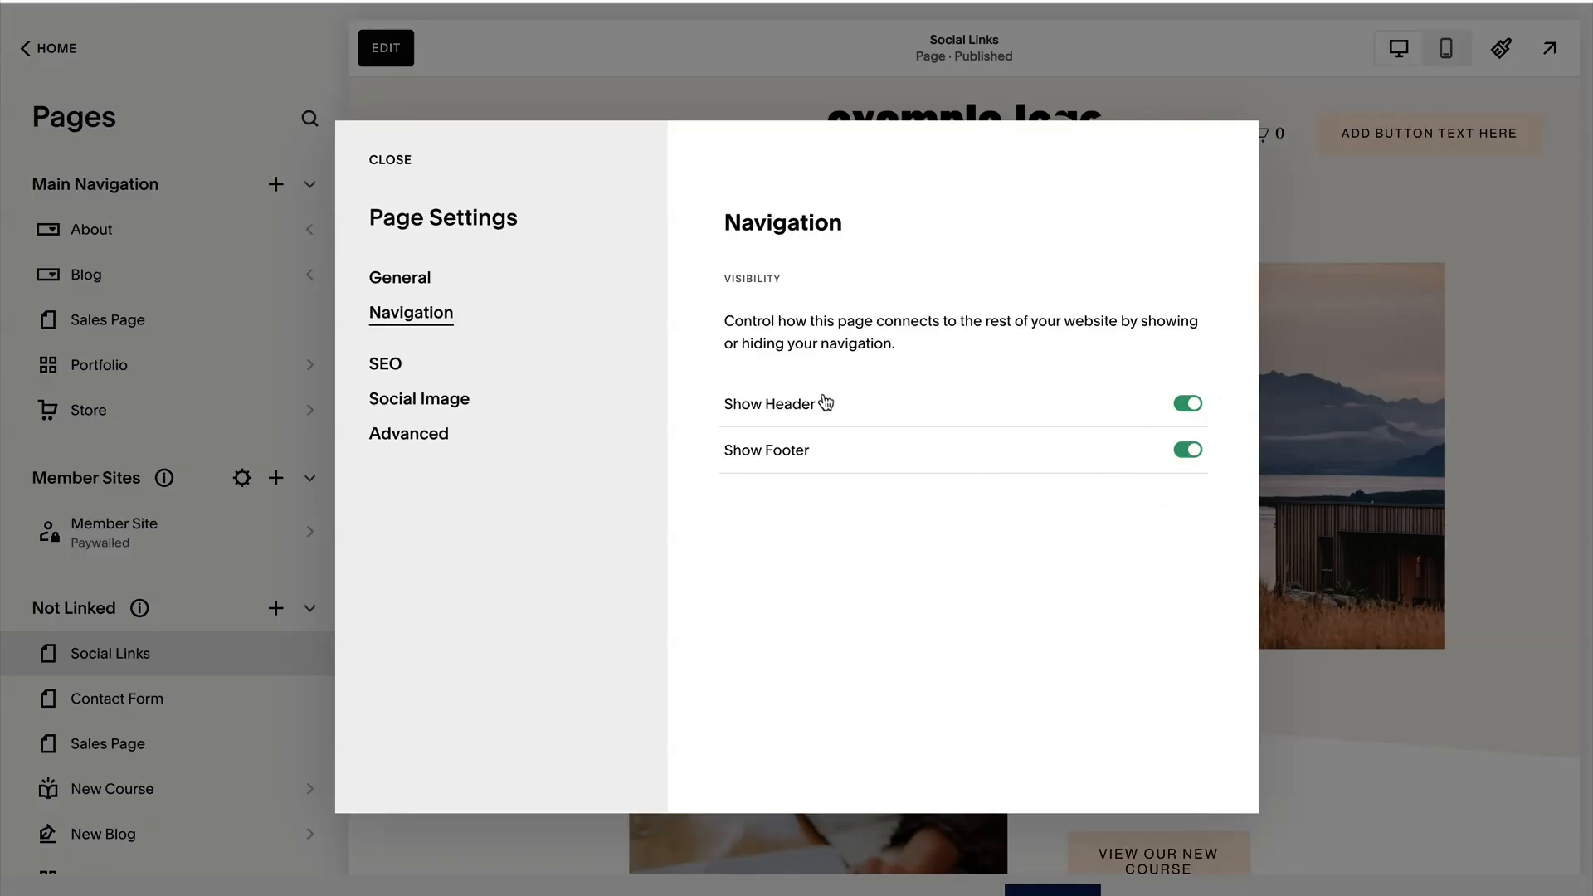
{"action": "left_click", "coordinate": [1191, 405]}
{"action": "left_click", "coordinate": [1188, 452]}
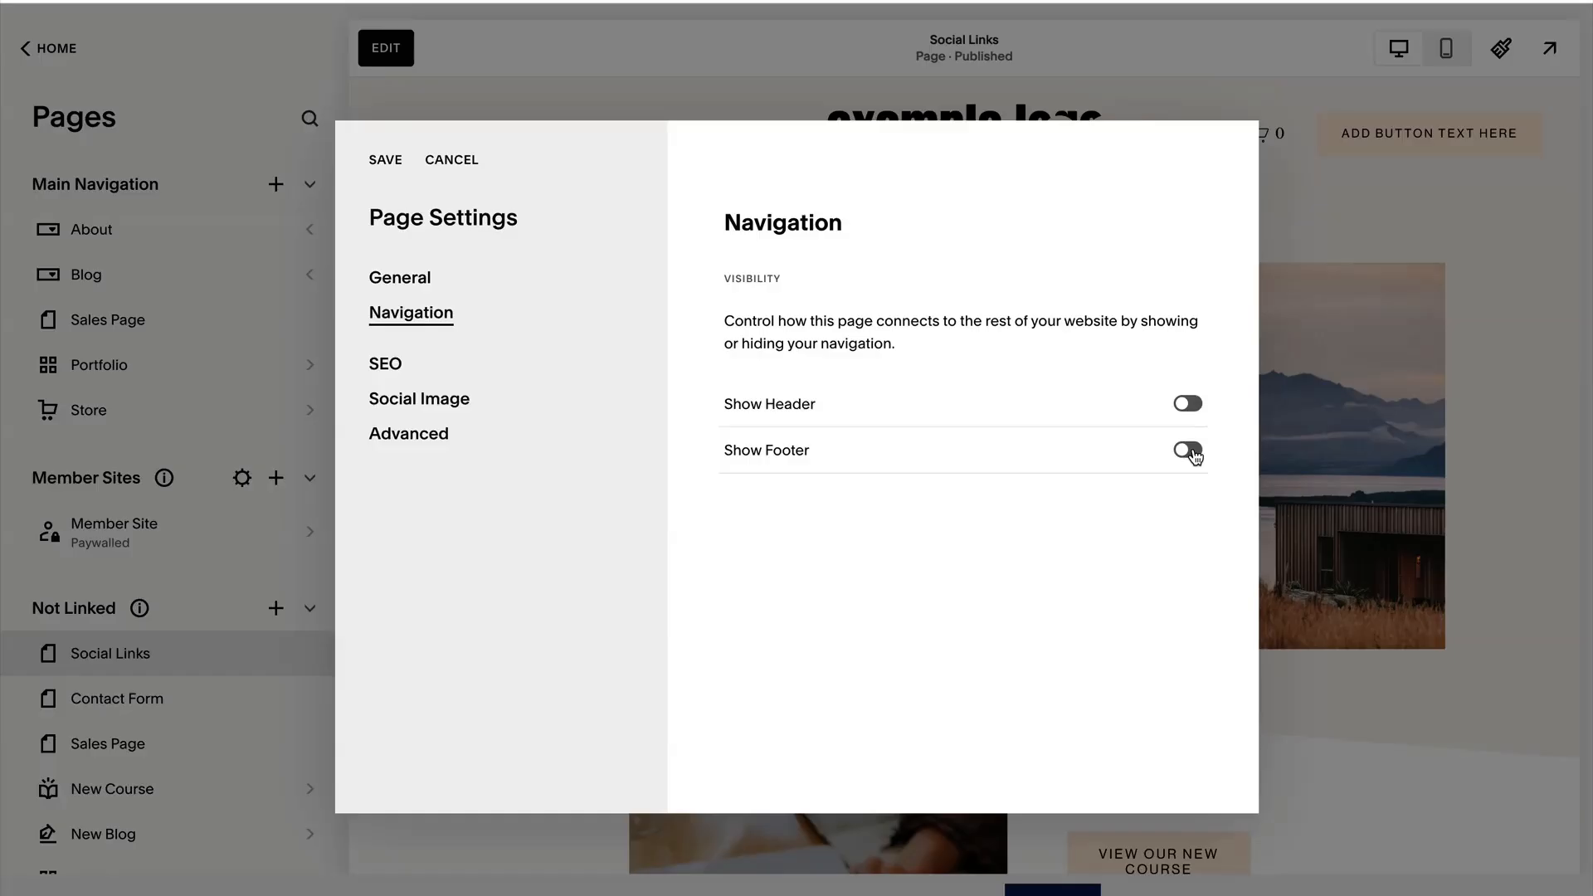
{"action": "left_click", "coordinate": [387, 161]}
{"action": "left_click", "coordinate": [388, 161]}
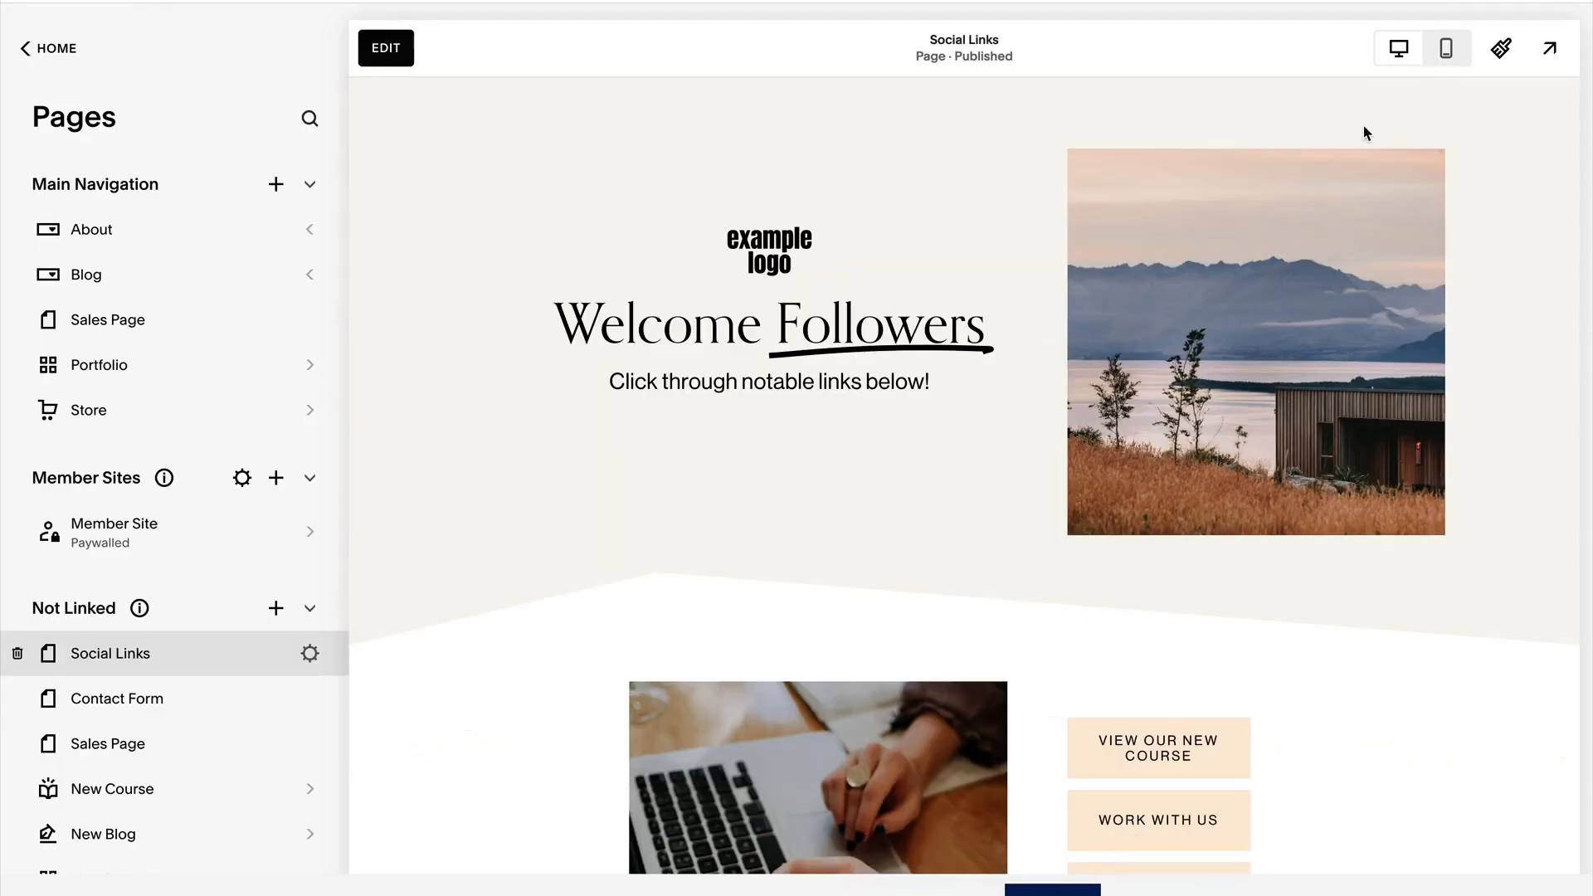
Check the Social Links page in mobile and desktop preview without its header and footer.
{"action": "left_click", "coordinate": [1446, 48]}
{"action": "scroll", "coordinate": [1065, 496], "scroll_direction": "down", "scroll_amount": 5}
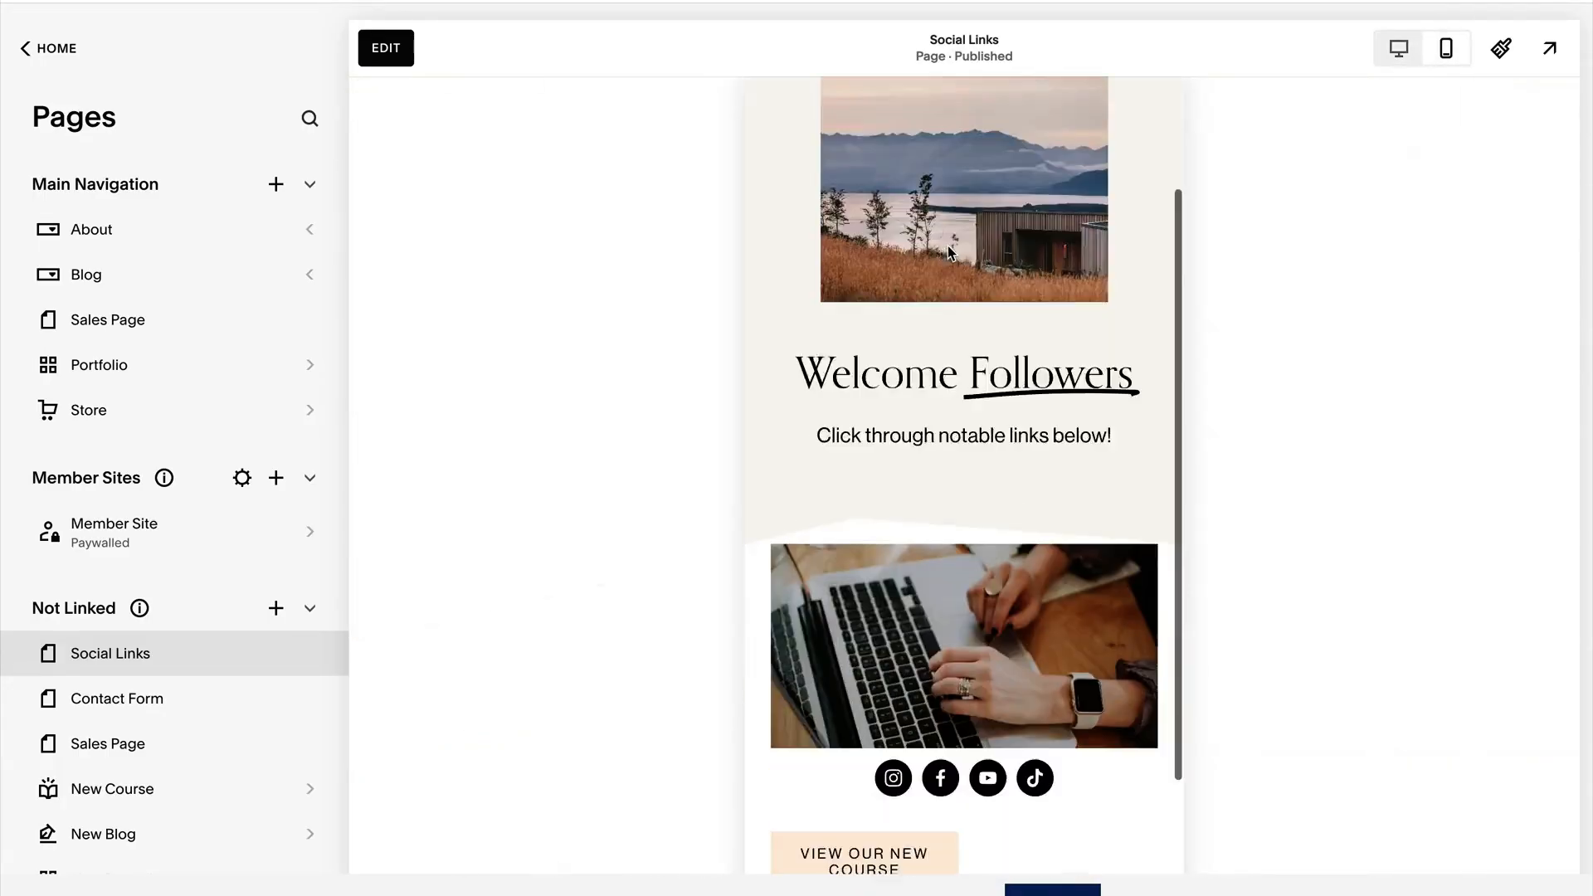
{"action": "scroll", "coordinate": [1065, 495], "scroll_direction": "up", "scroll_amount": 5}
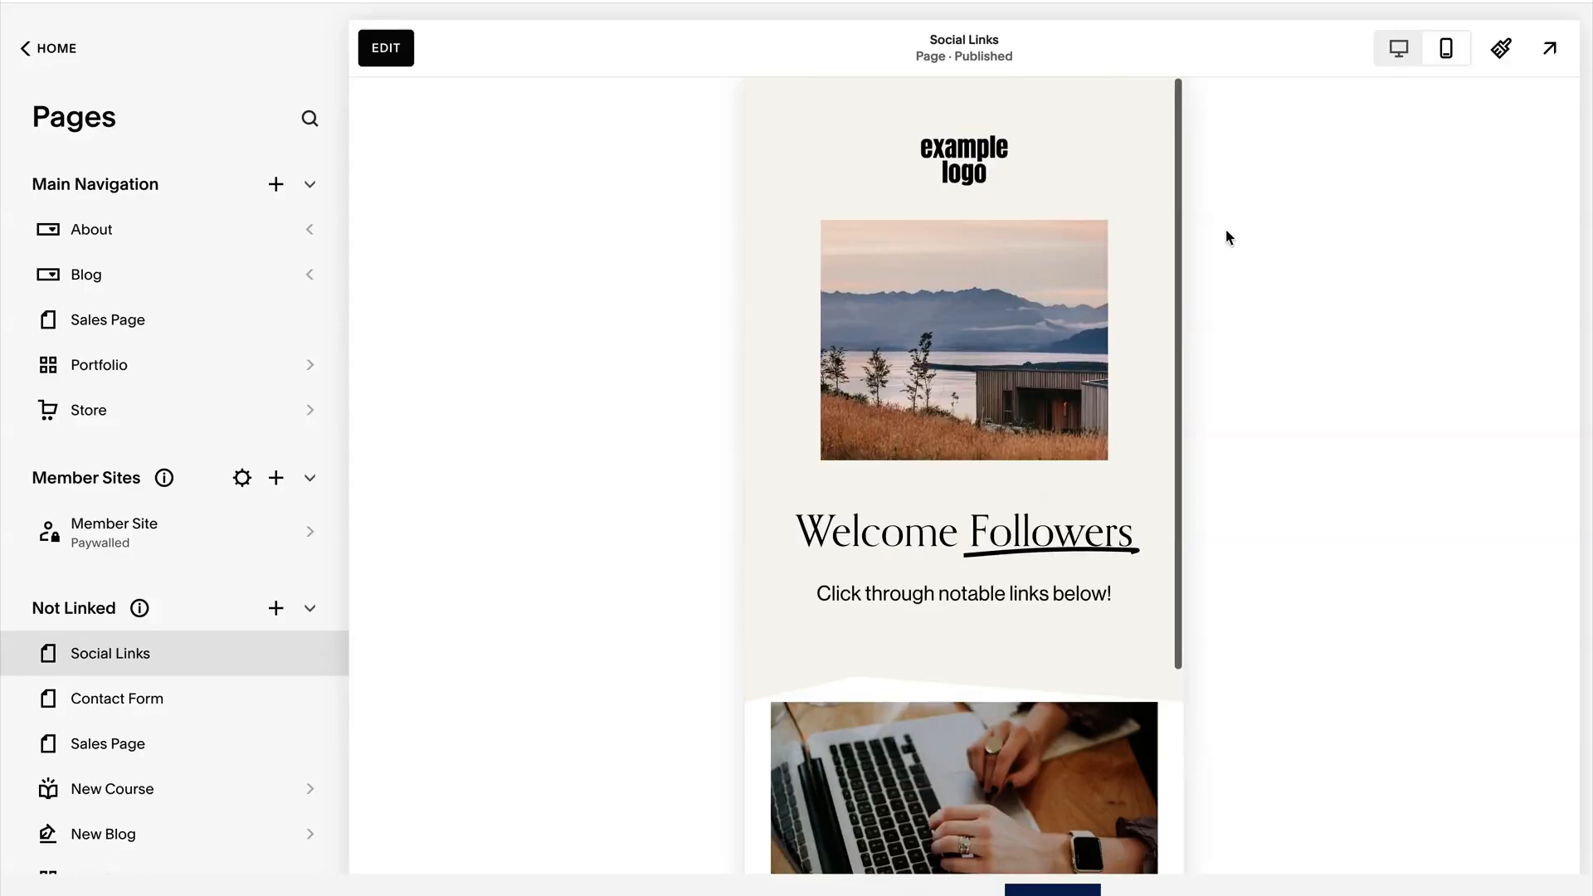
{"action": "left_click", "coordinate": [1399, 48]}
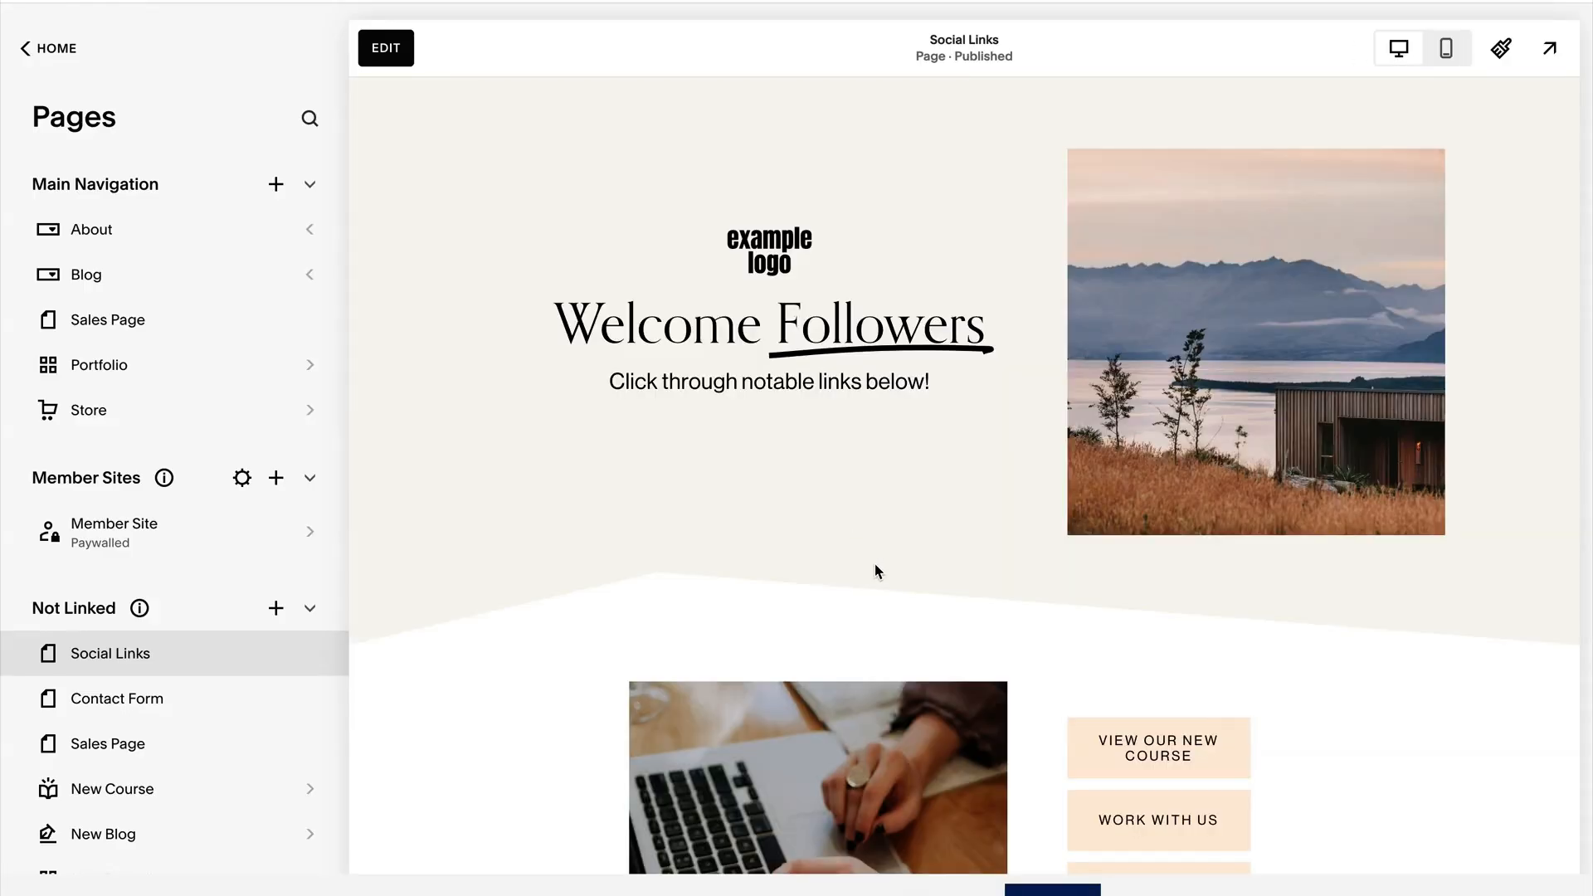
{"action": "scroll", "coordinate": [877, 571], "scroll_direction": "down", "scroll_amount": 4}
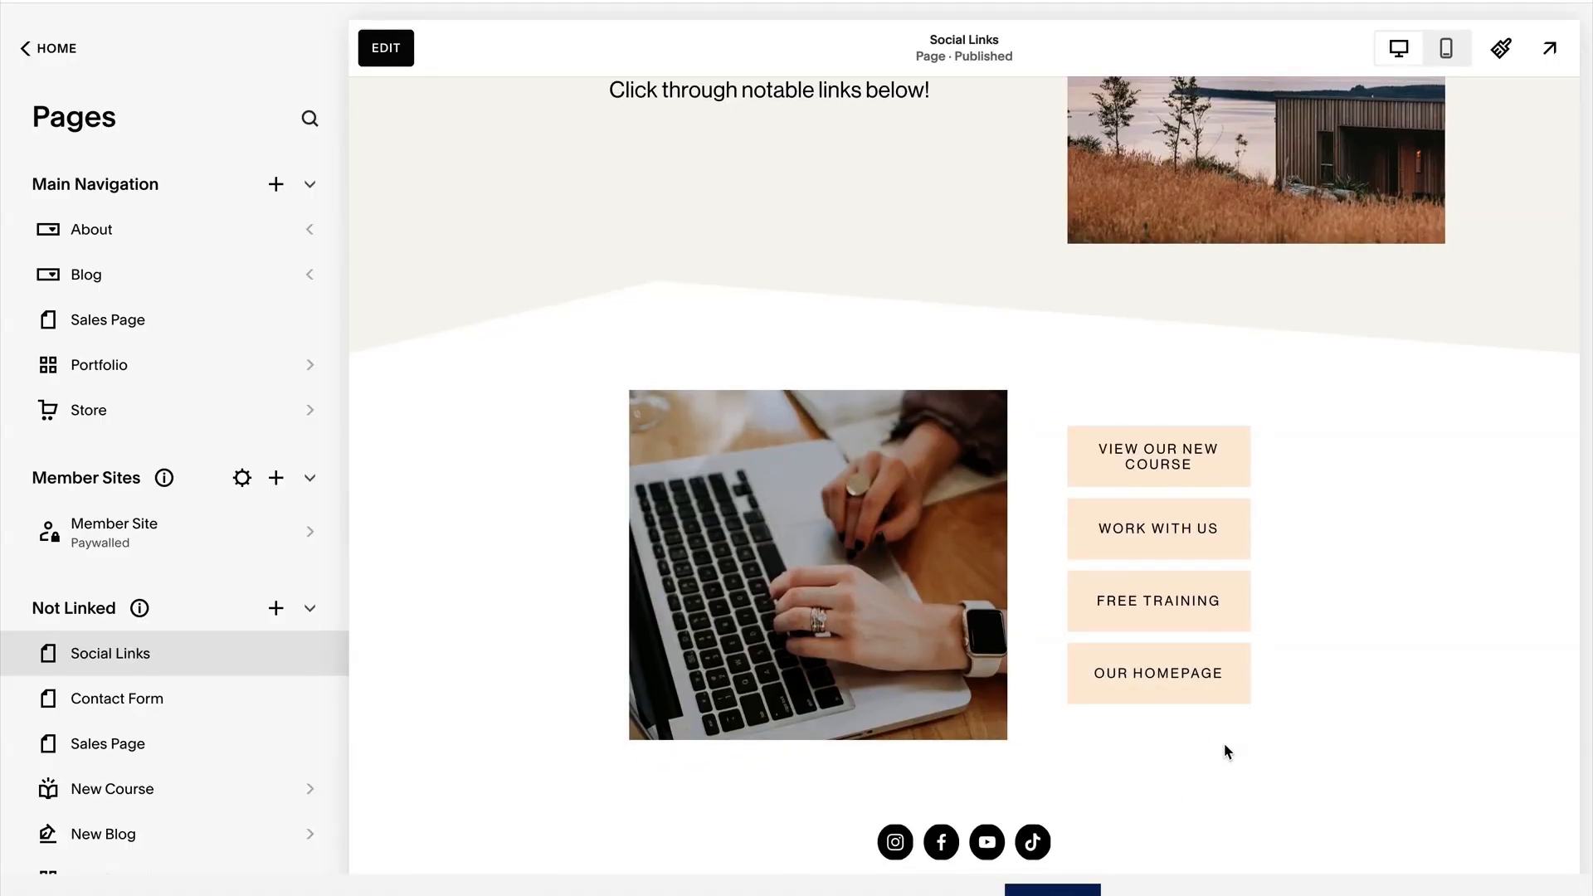
{"action": "scroll", "coordinate": [1257, 757], "scroll_direction": "up", "scroll_amount": 1}
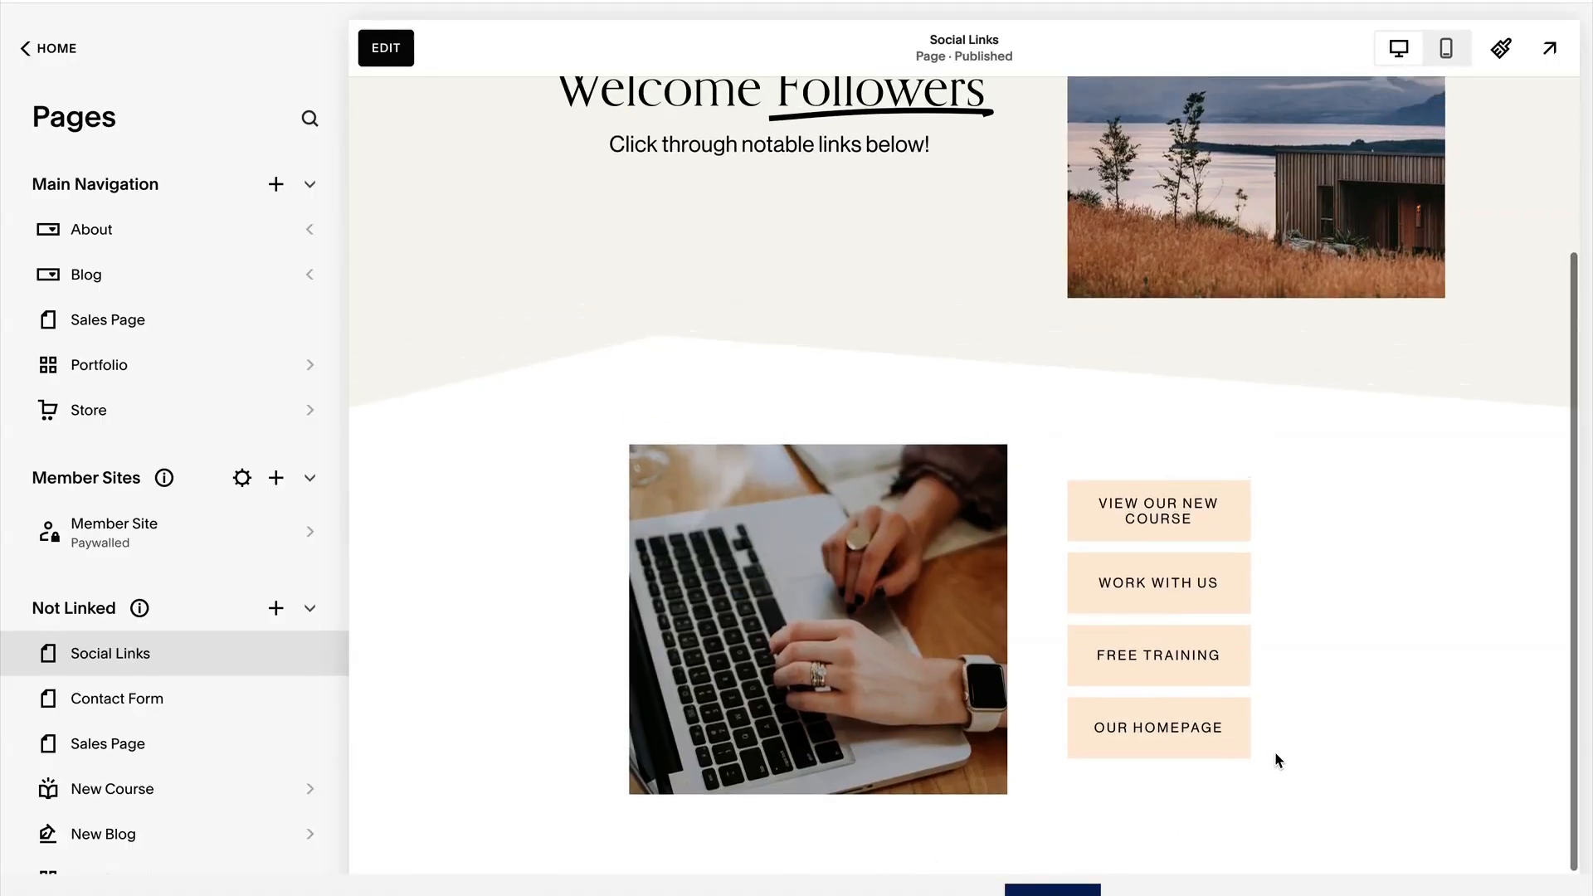
{"action": "scroll", "coordinate": [1276, 754], "scroll_direction": "up", "scroll_amount": 3}
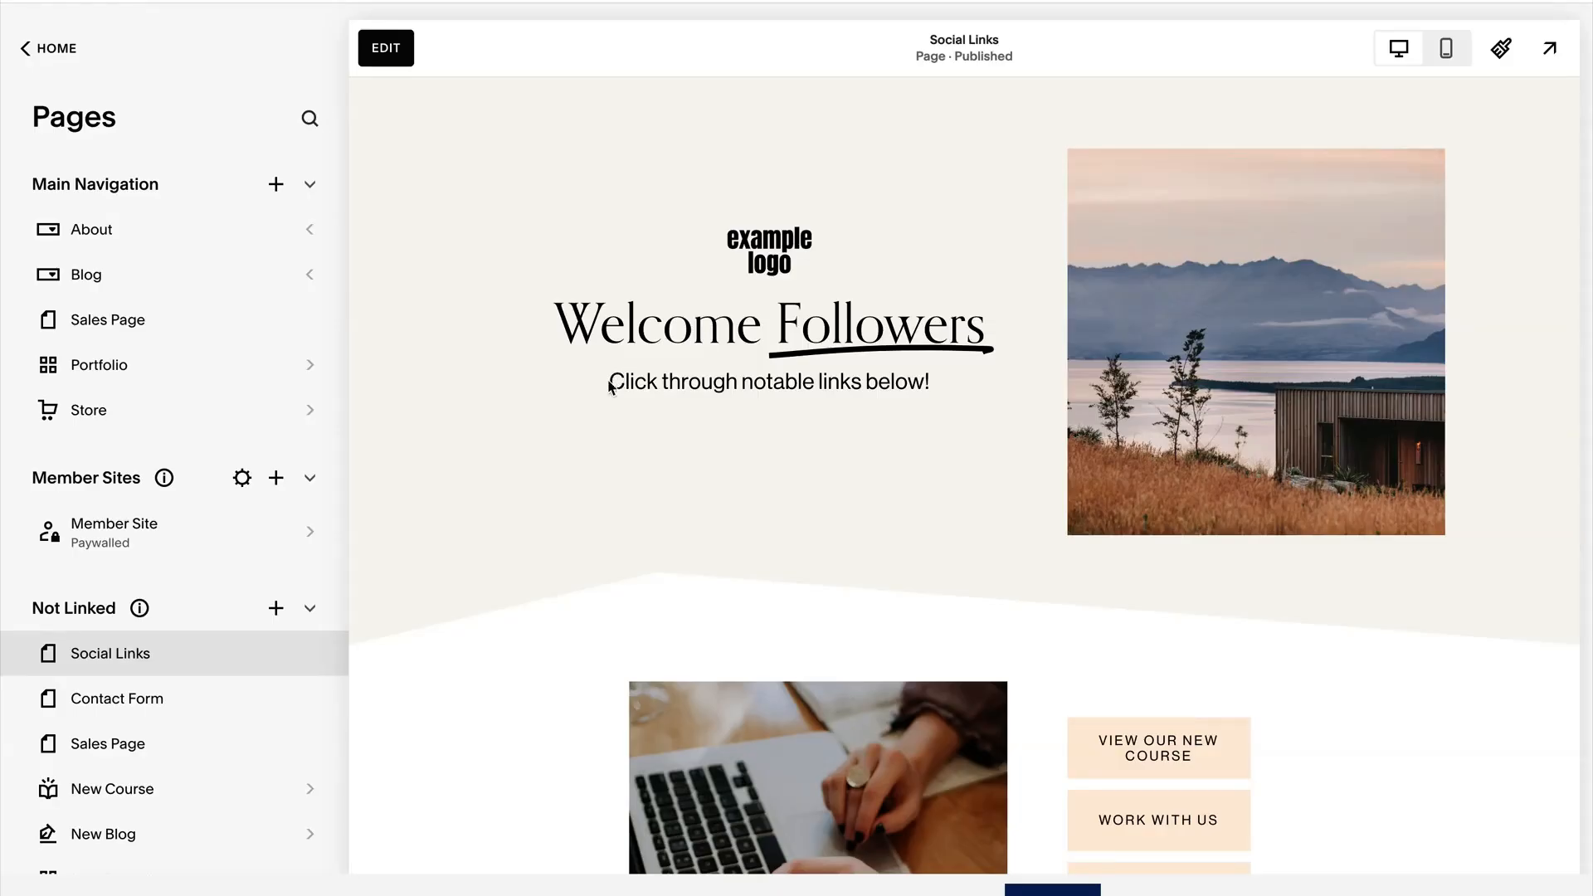
Examine the URL slug in the Social Links page's general settings, and close the settings.
{"action": "mouse_move", "coordinate": [324, 668]}
{"action": "left_click", "coordinate": [310, 654]}
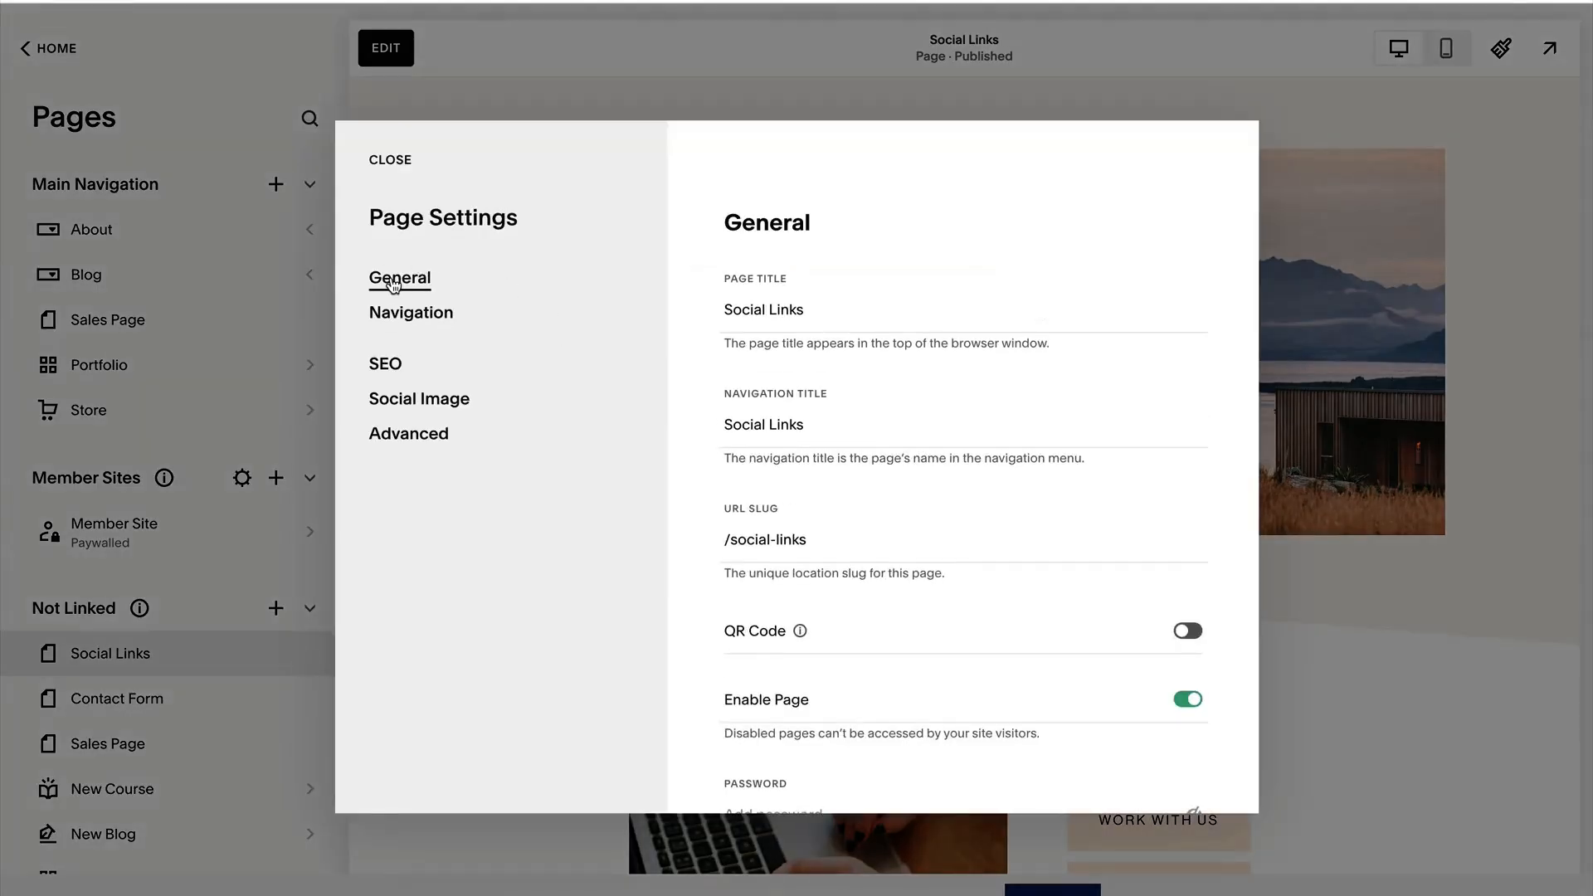
{"action": "scroll", "coordinate": [697, 464], "scroll_direction": "down", "scroll_amount": 1}
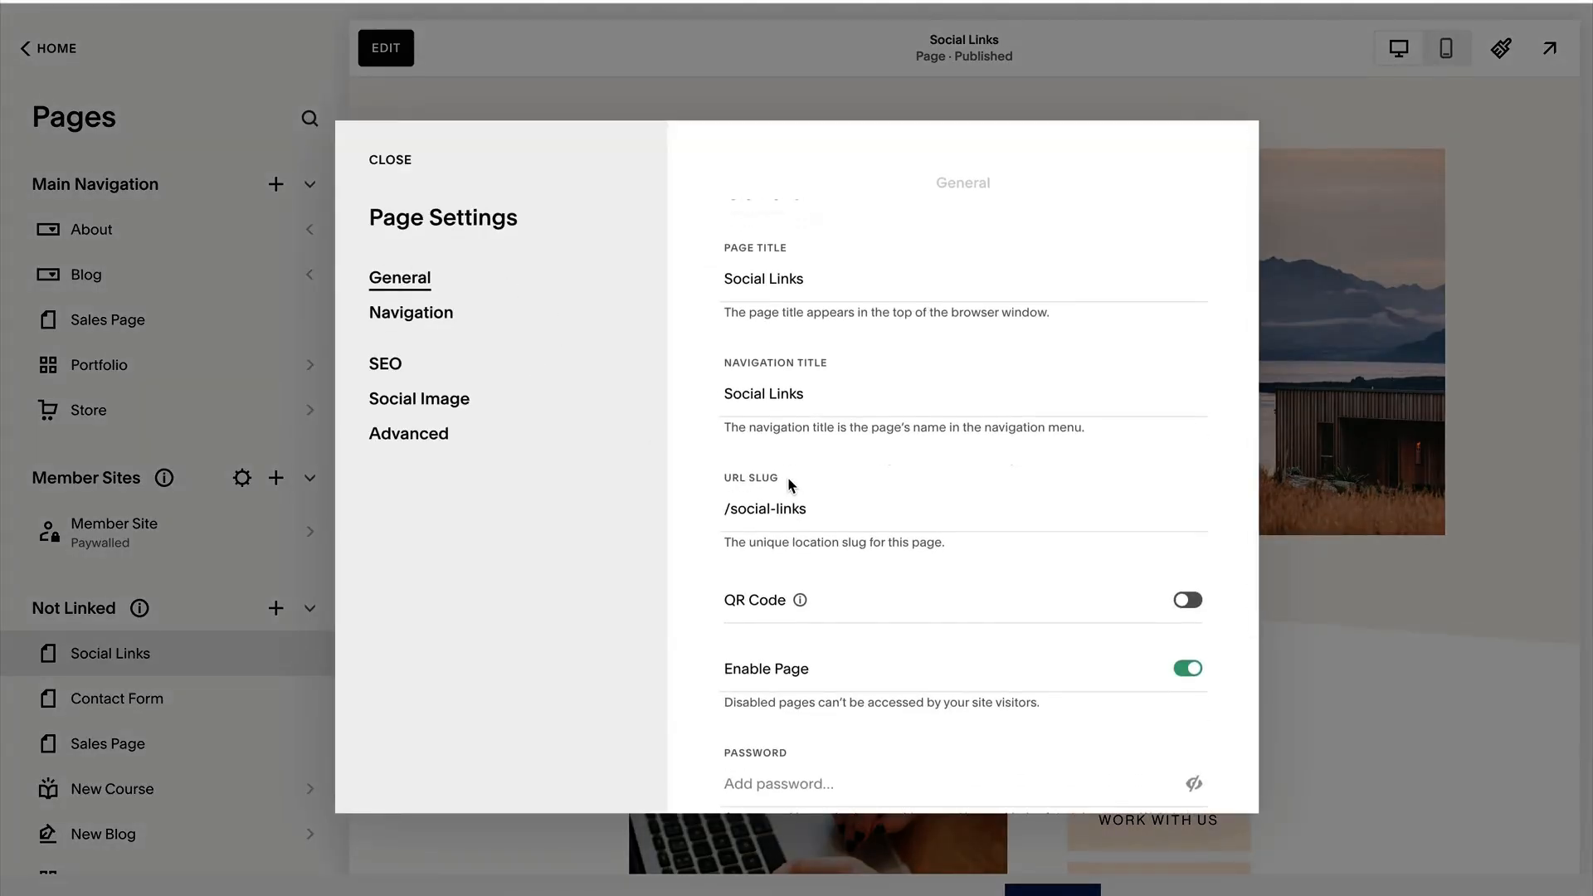
{"action": "left_click_drag", "start_coordinate": [791, 486], "coordinate": [708, 473]}
{"action": "left_click", "coordinate": [780, 512]}
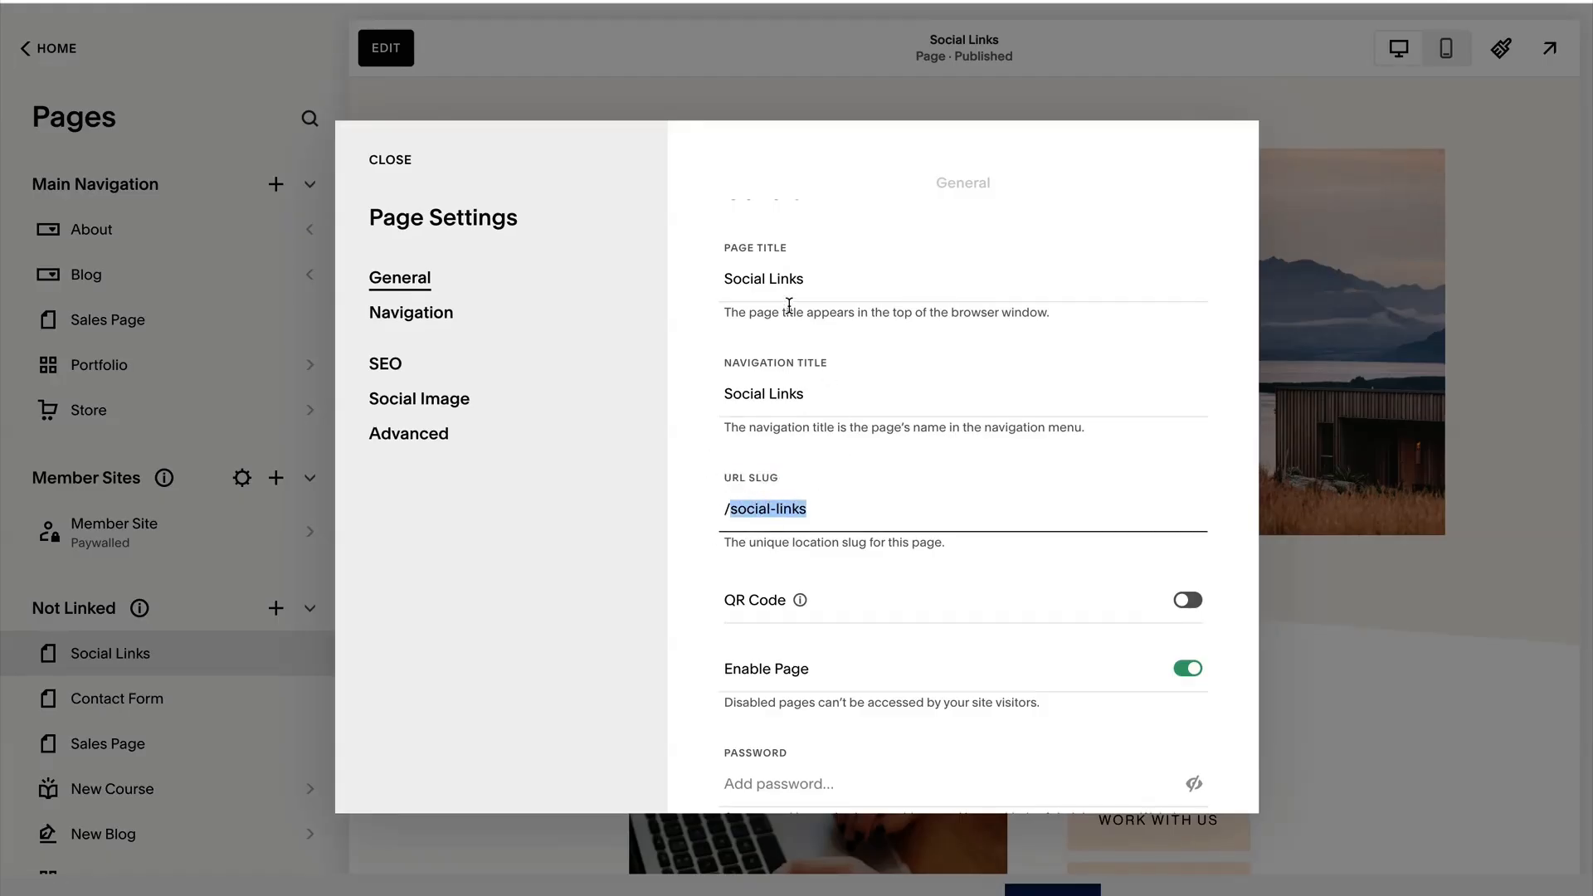
{"action": "scroll", "coordinate": [801, 400], "scroll_direction": "up", "scroll_amount": 1}
{"action": "scroll", "coordinate": [788, 407], "scroll_direction": "down", "scroll_amount": 1}
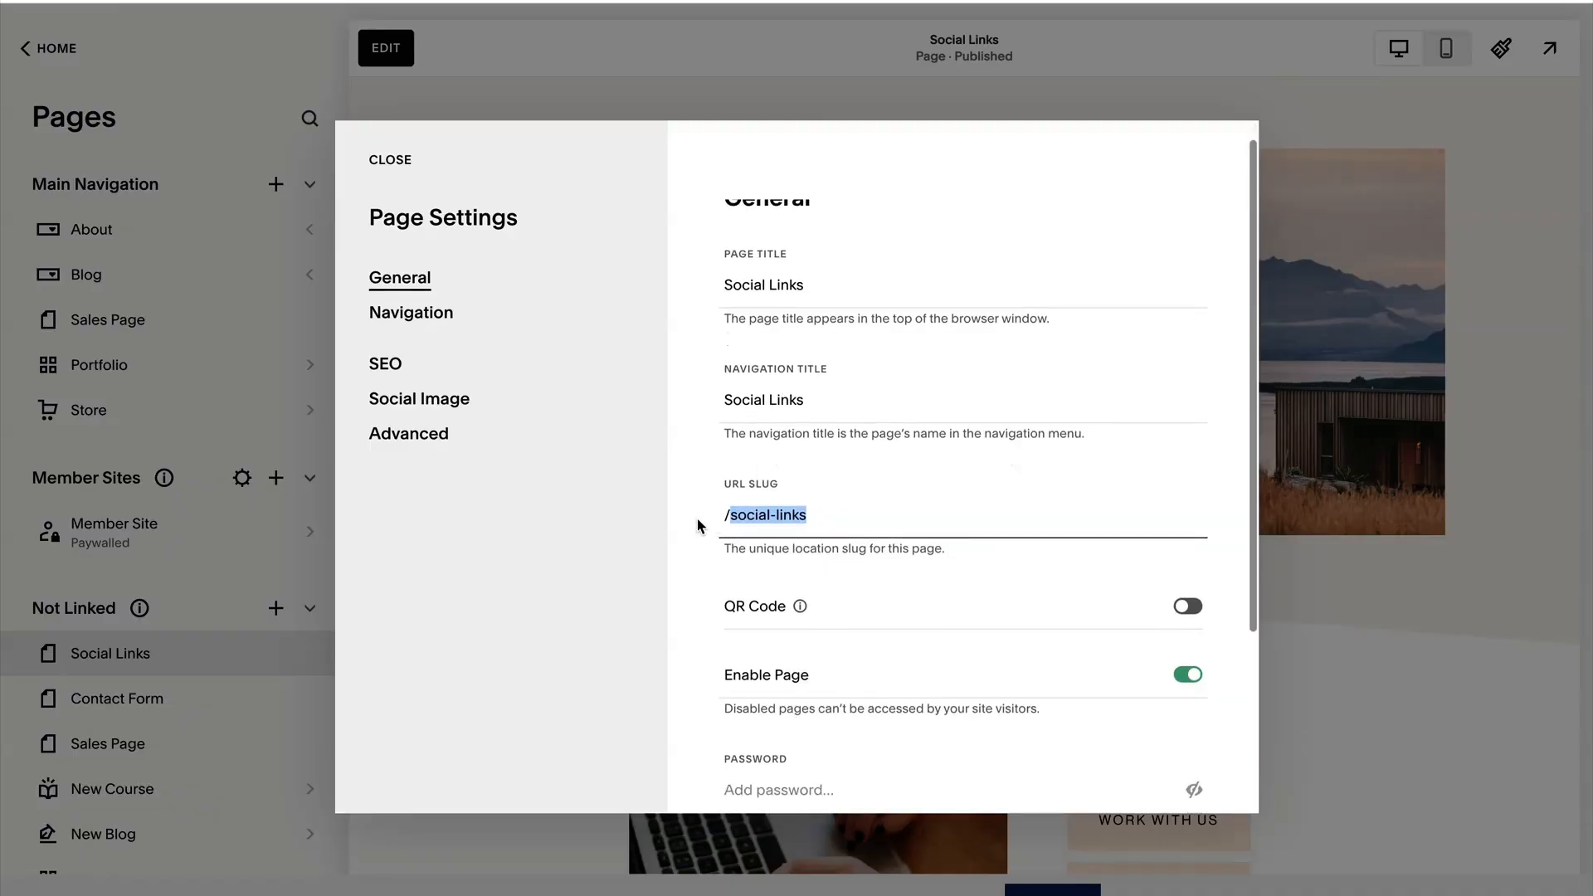
{"action": "left_click", "coordinate": [696, 525]}
{"action": "left_click", "coordinate": [807, 515]}
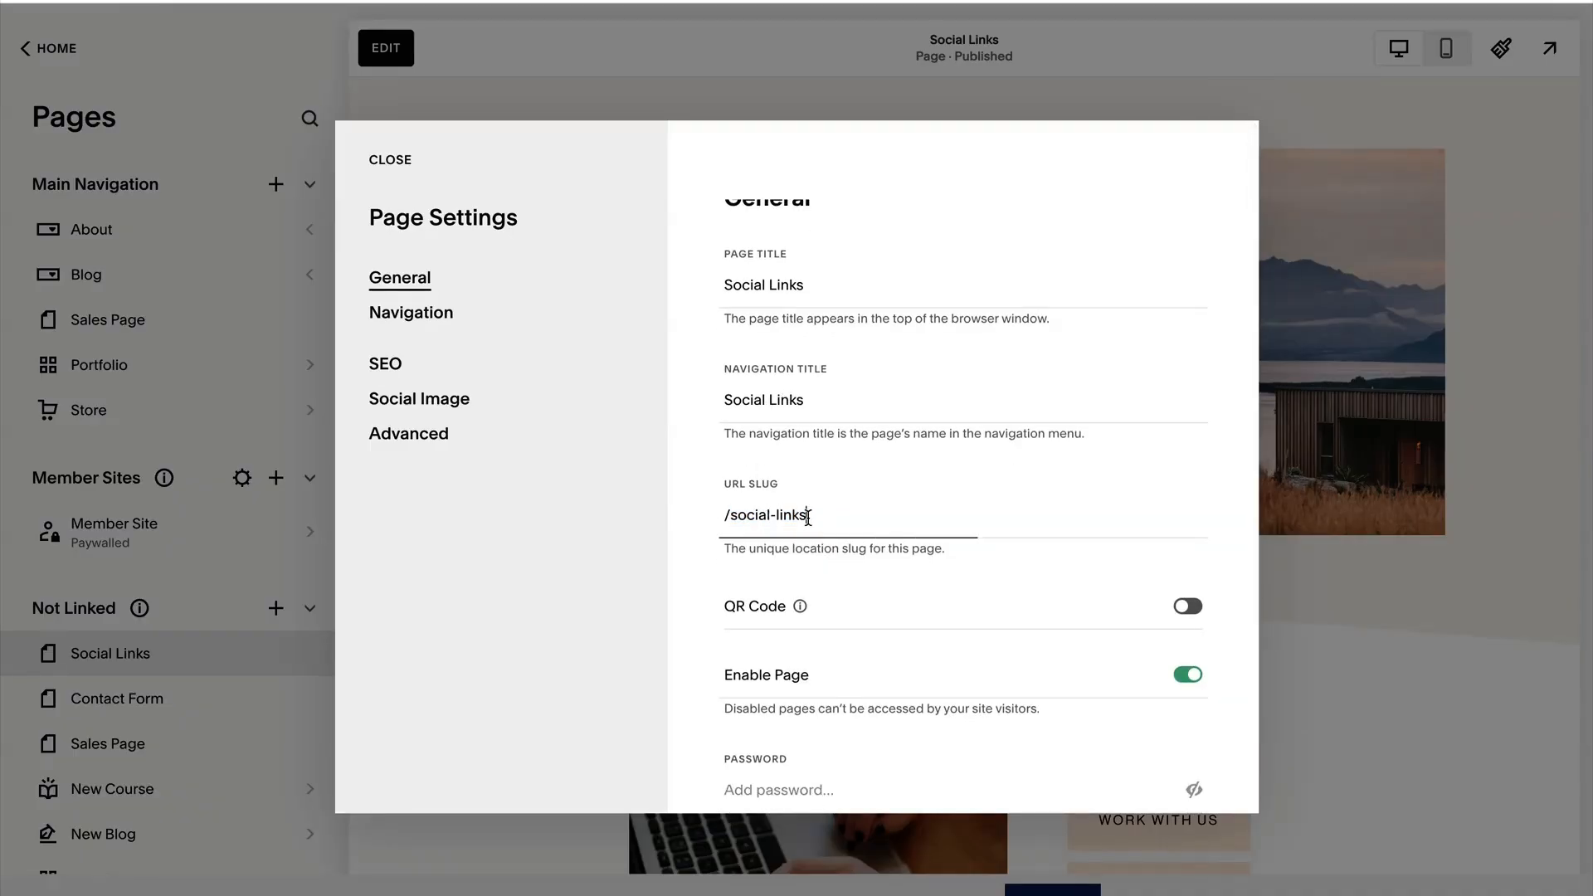
{"action": "left_click_drag", "start_coordinate": [809, 514], "coordinate": [730, 516]}
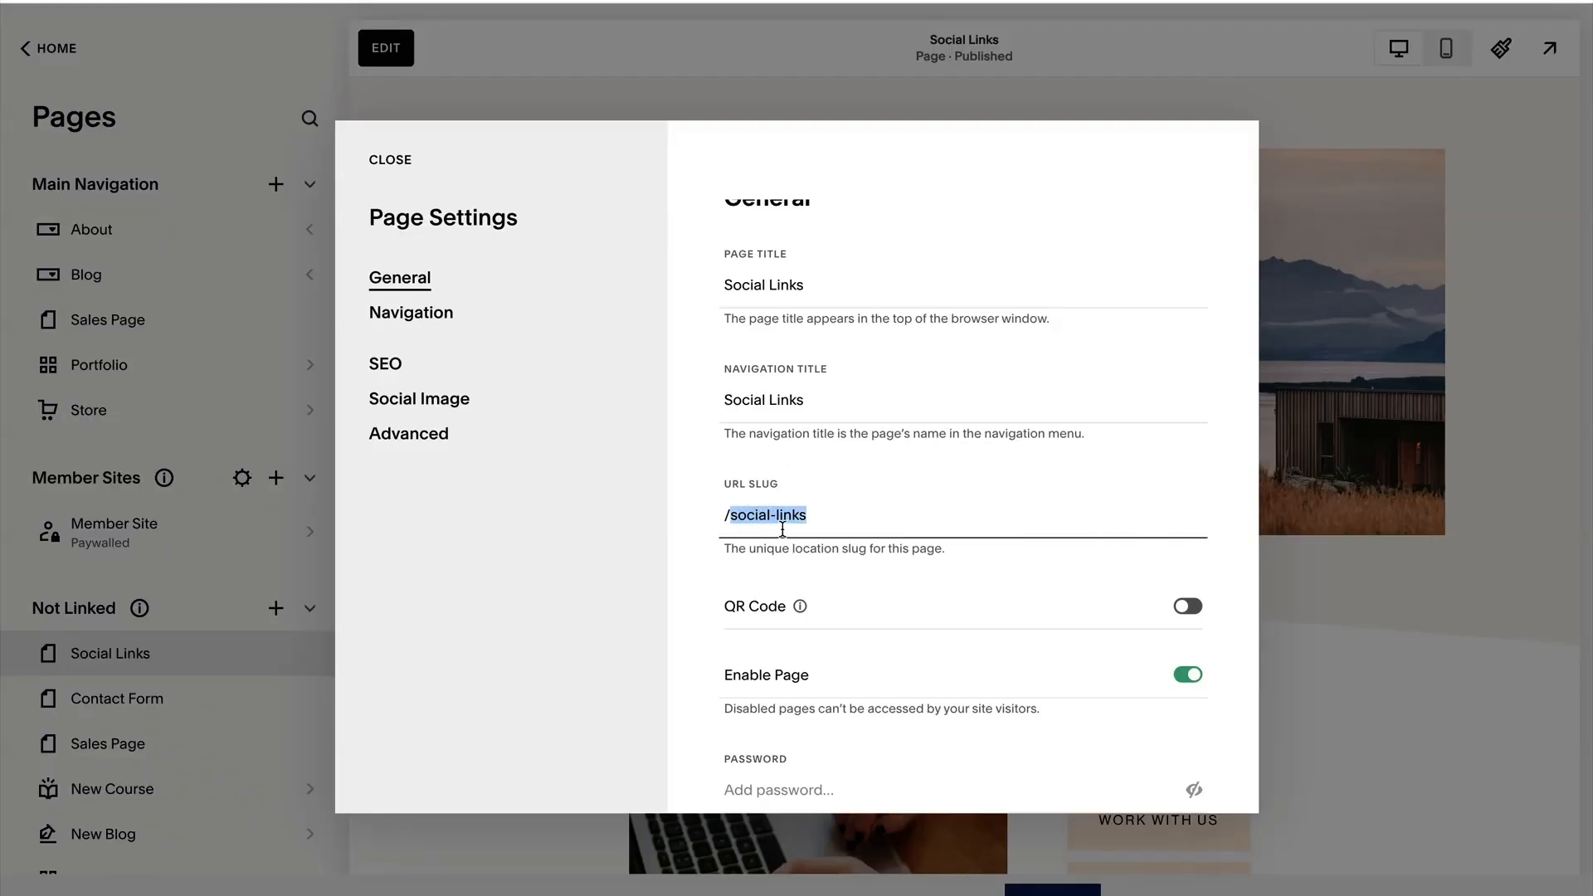
{"action": "left_click", "coordinate": [689, 521]}
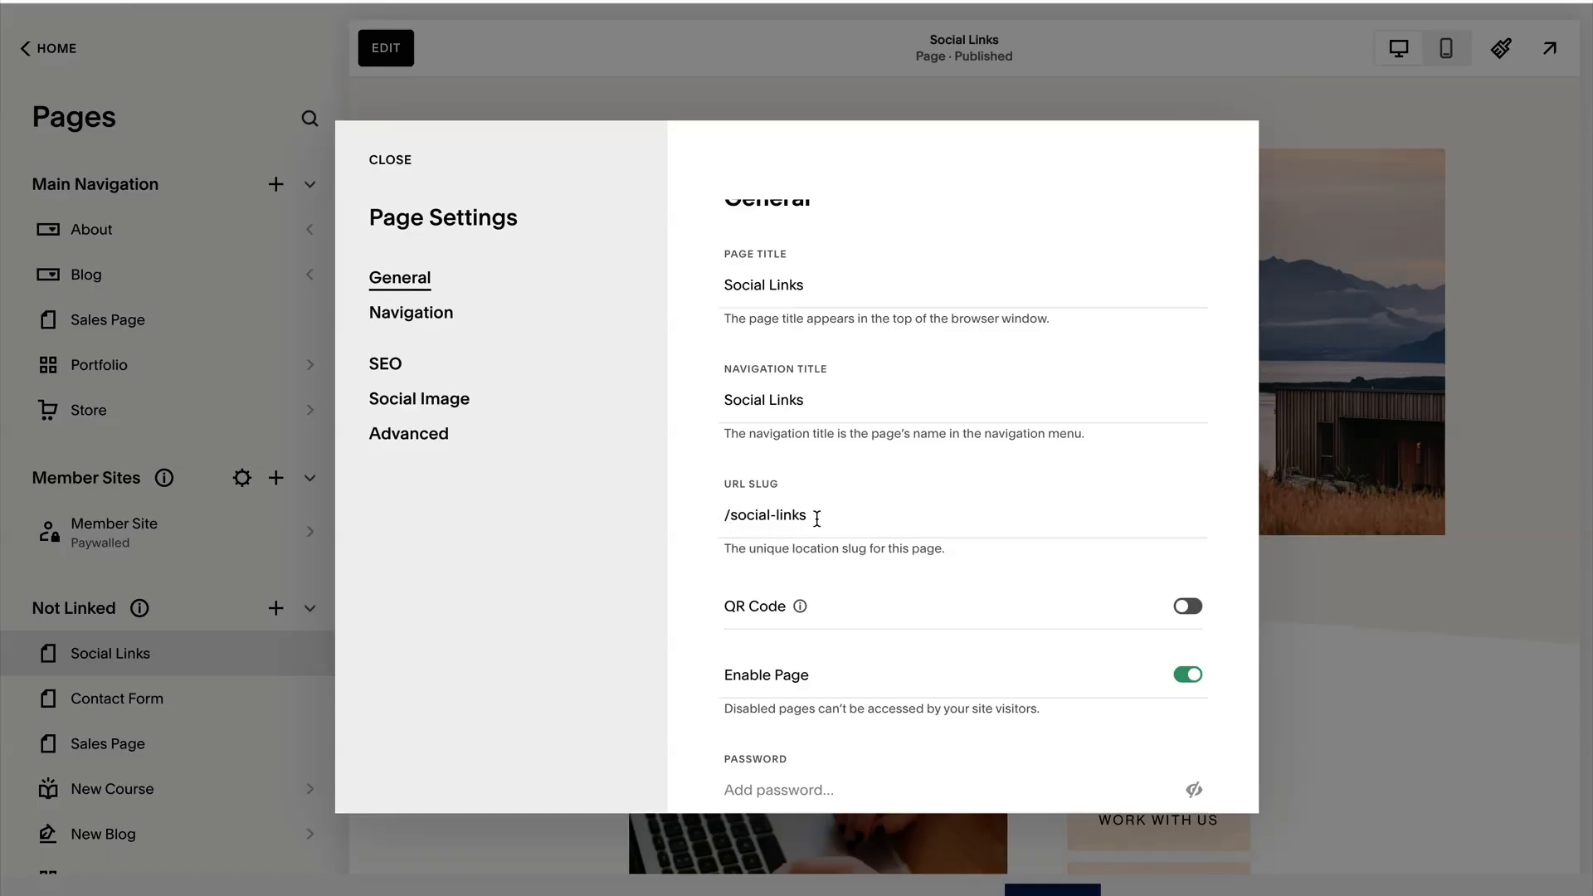
{"action": "triple_click", "coordinate": [748, 520]}
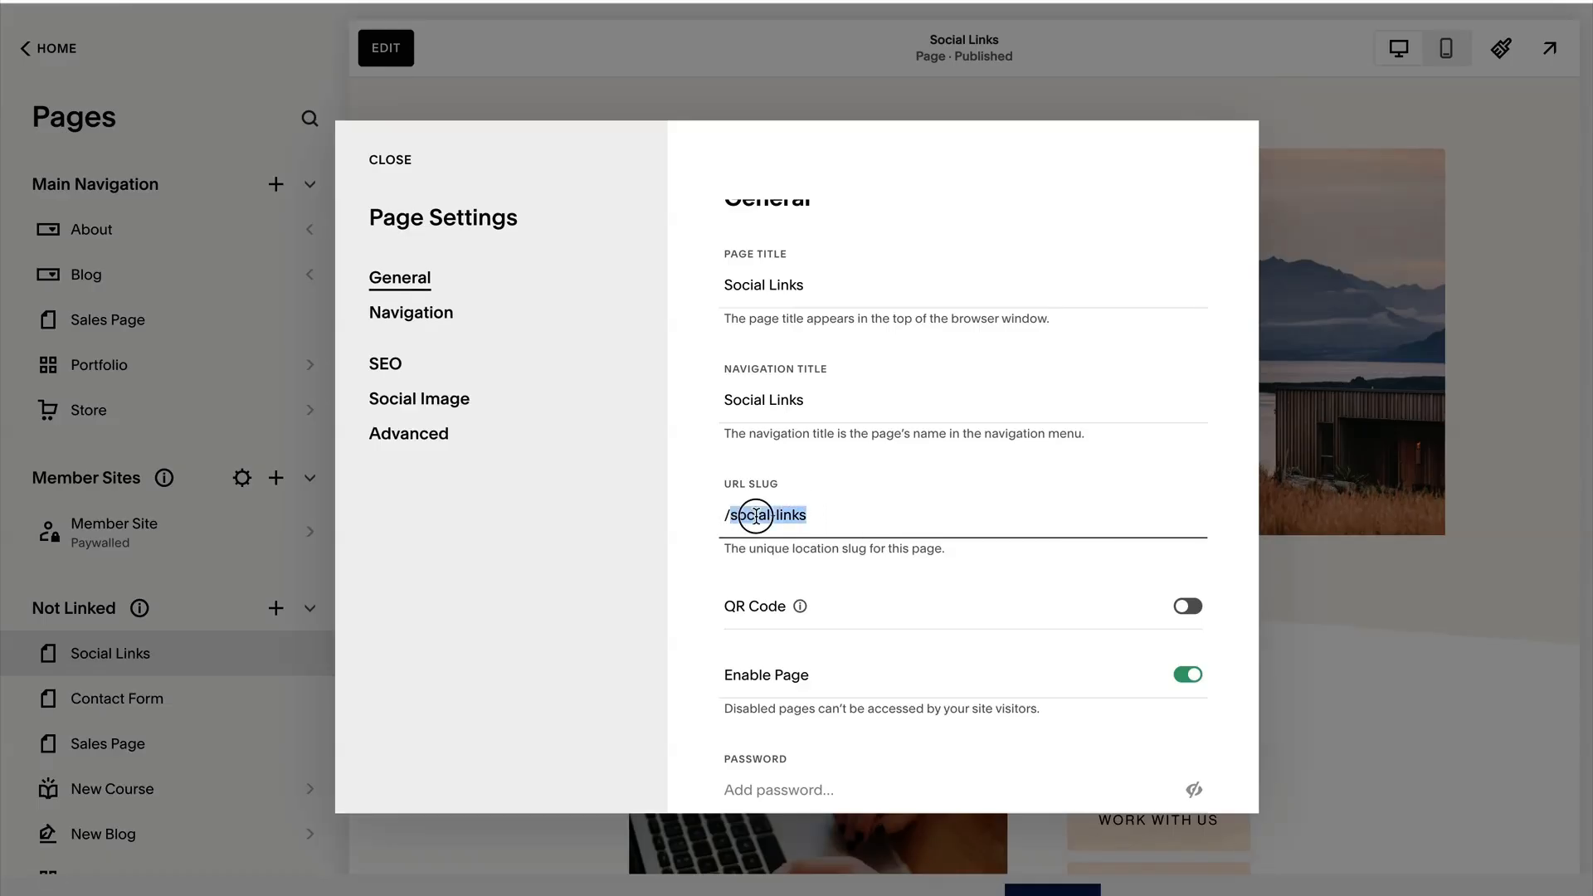
{"action": "left_click", "coordinate": [697, 498]}
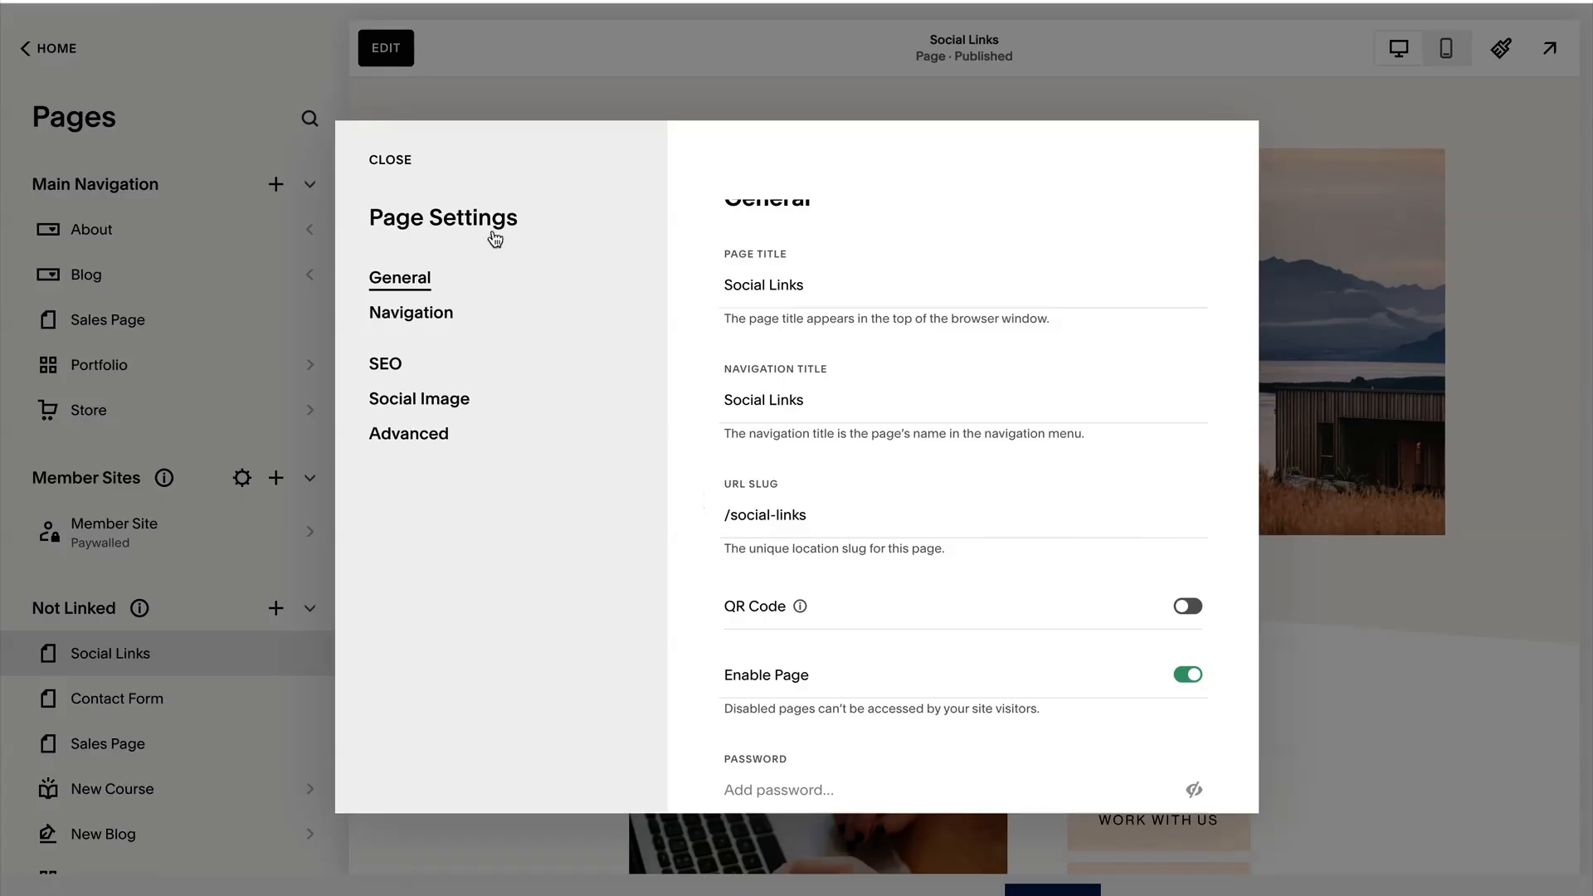
{"action": "left_click", "coordinate": [390, 159]}
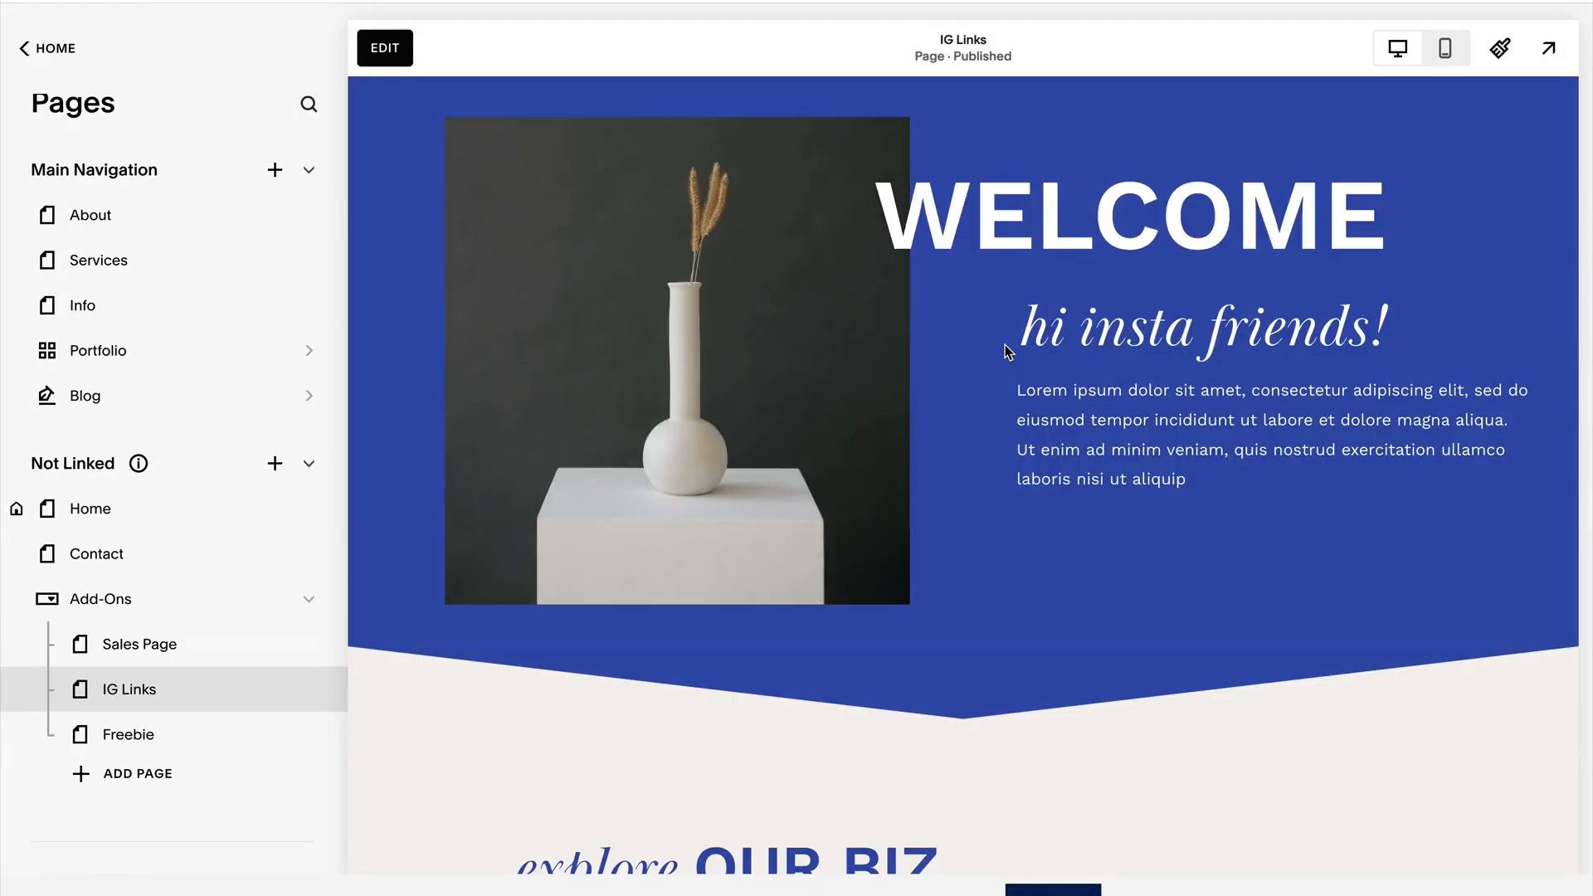
Examine the welcome banner and link list on the IG Links example page in desktop preview.
{"action": "scroll", "coordinate": [998, 344], "scroll_direction": "down", "scroll_amount": 1}
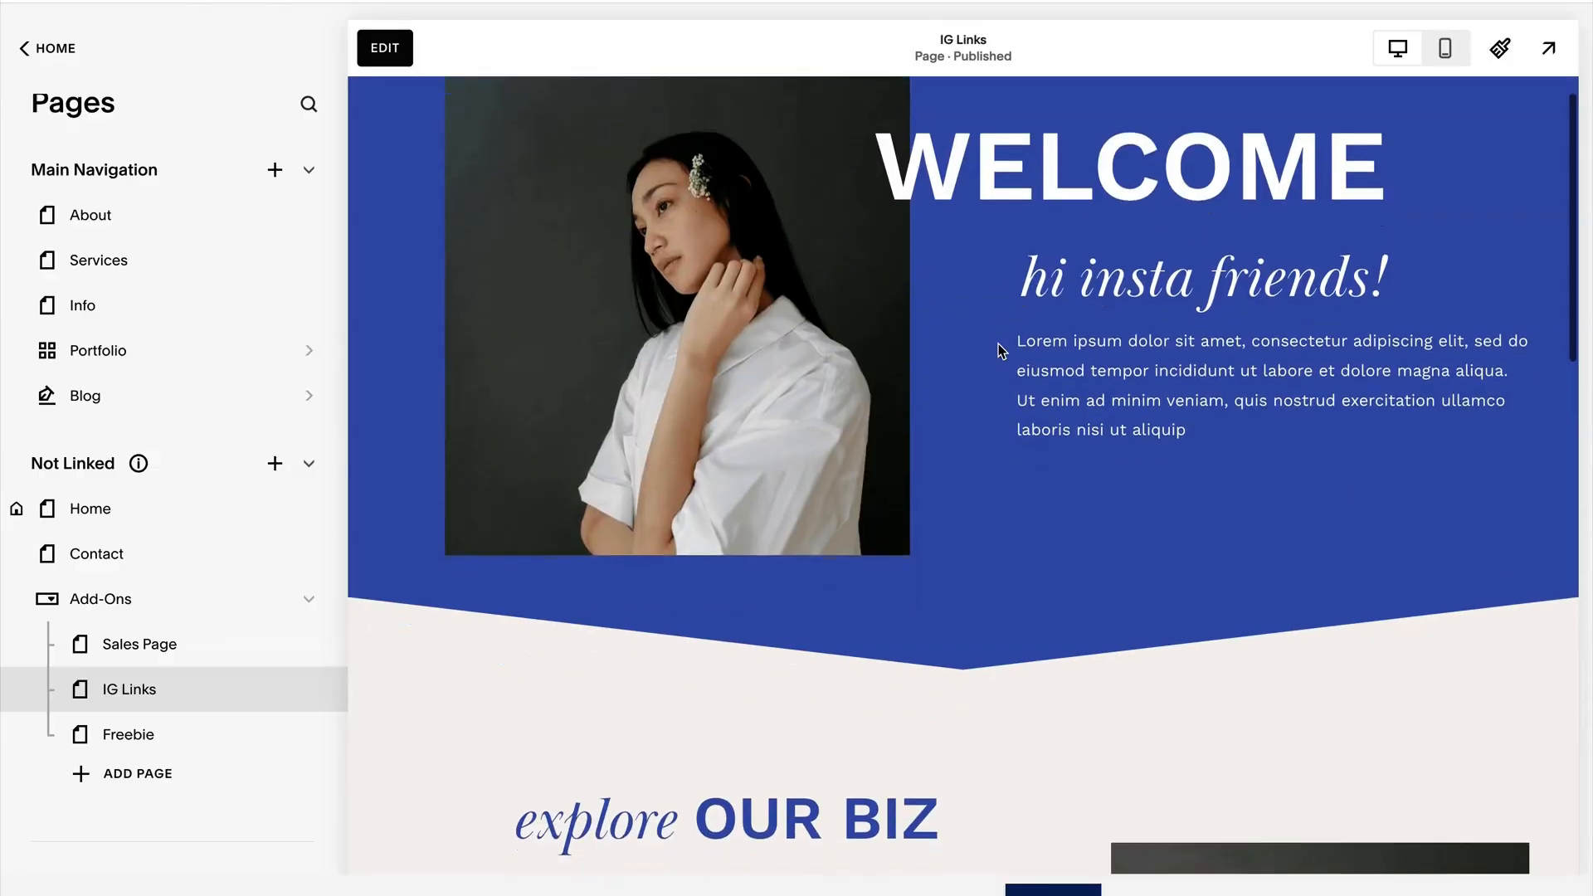
{"action": "scroll", "coordinate": [998, 348], "scroll_direction": "up", "scroll_amount": 1}
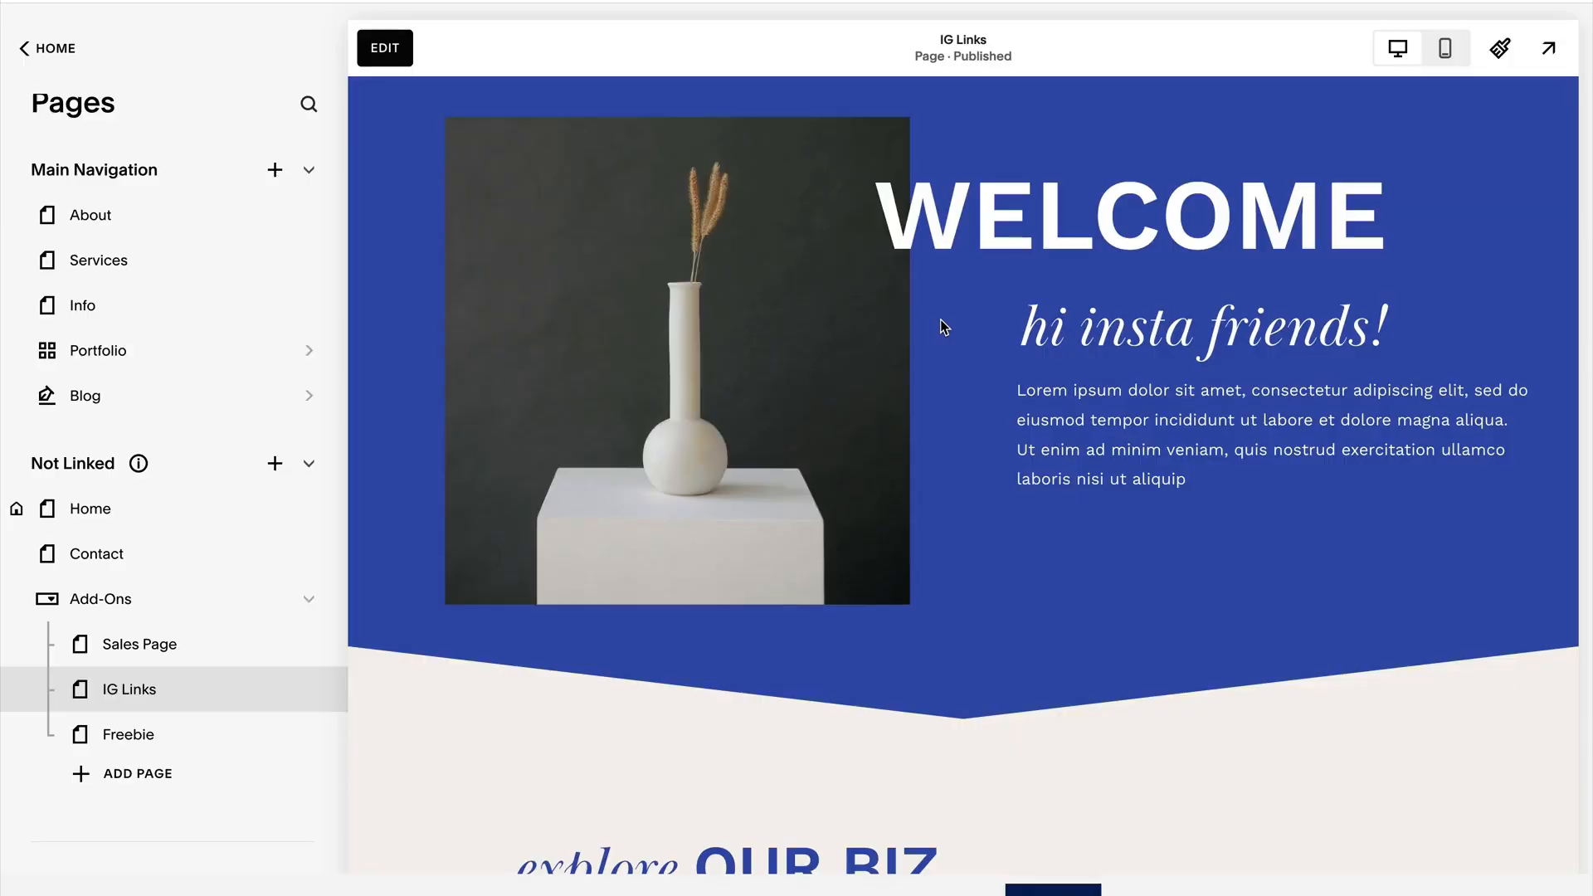
{"action": "scroll", "coordinate": [1013, 329], "scroll_direction": "down", "scroll_amount": 4}
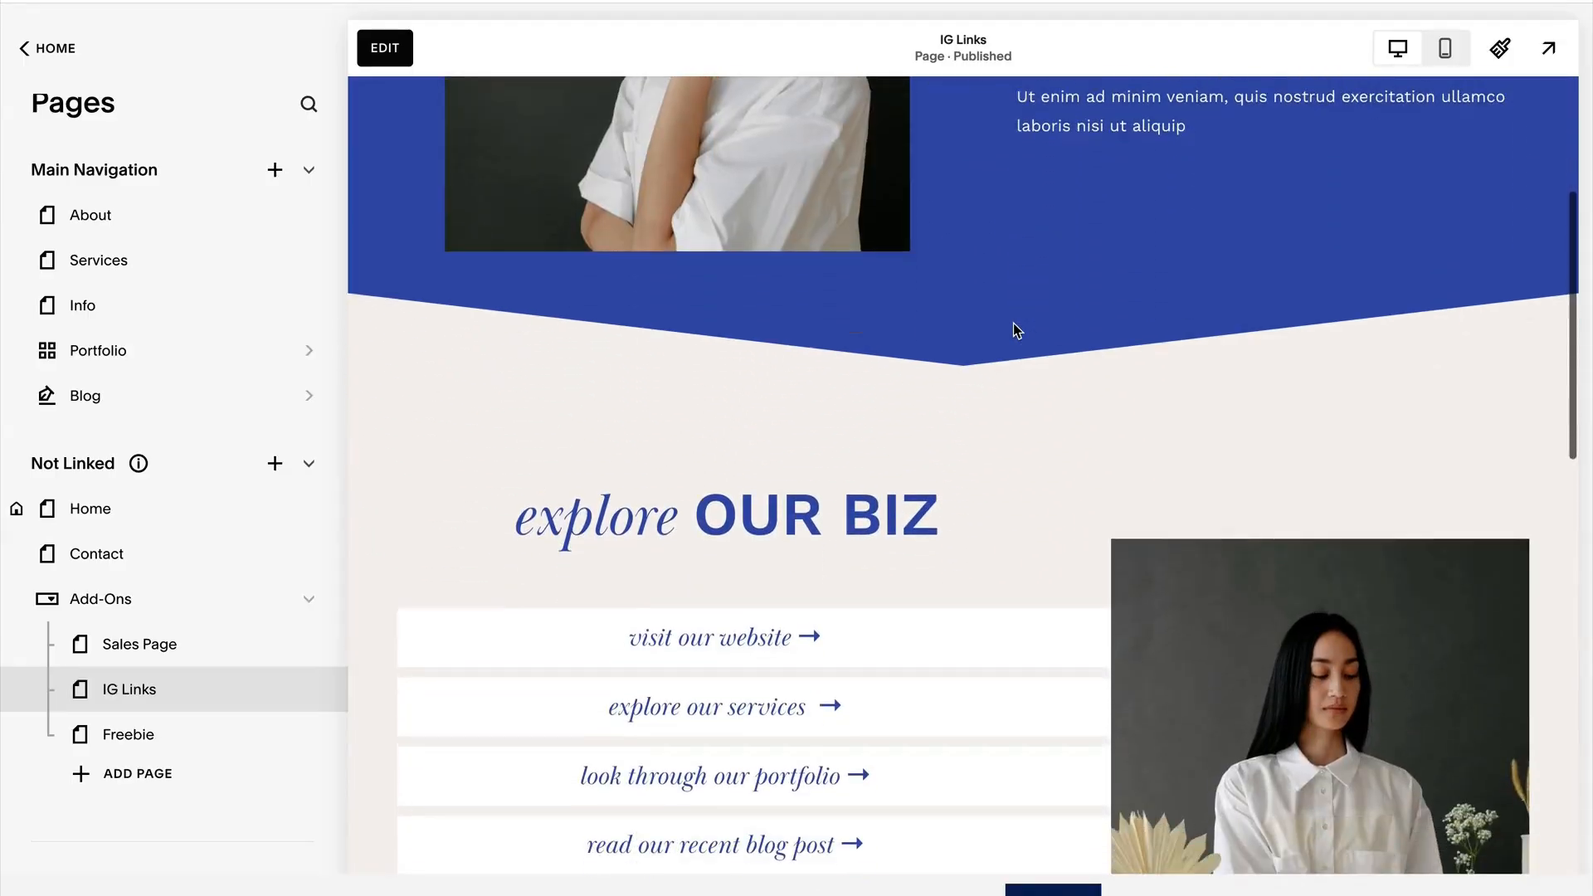
{"action": "scroll", "coordinate": [1013, 330], "scroll_direction": "up", "scroll_amount": 4}
Review the IG Links page in mobile preview, from the welcome banner through the links and featured blog posts to the freebie sign-up.
{"action": "left_click", "coordinate": [1445, 48]}
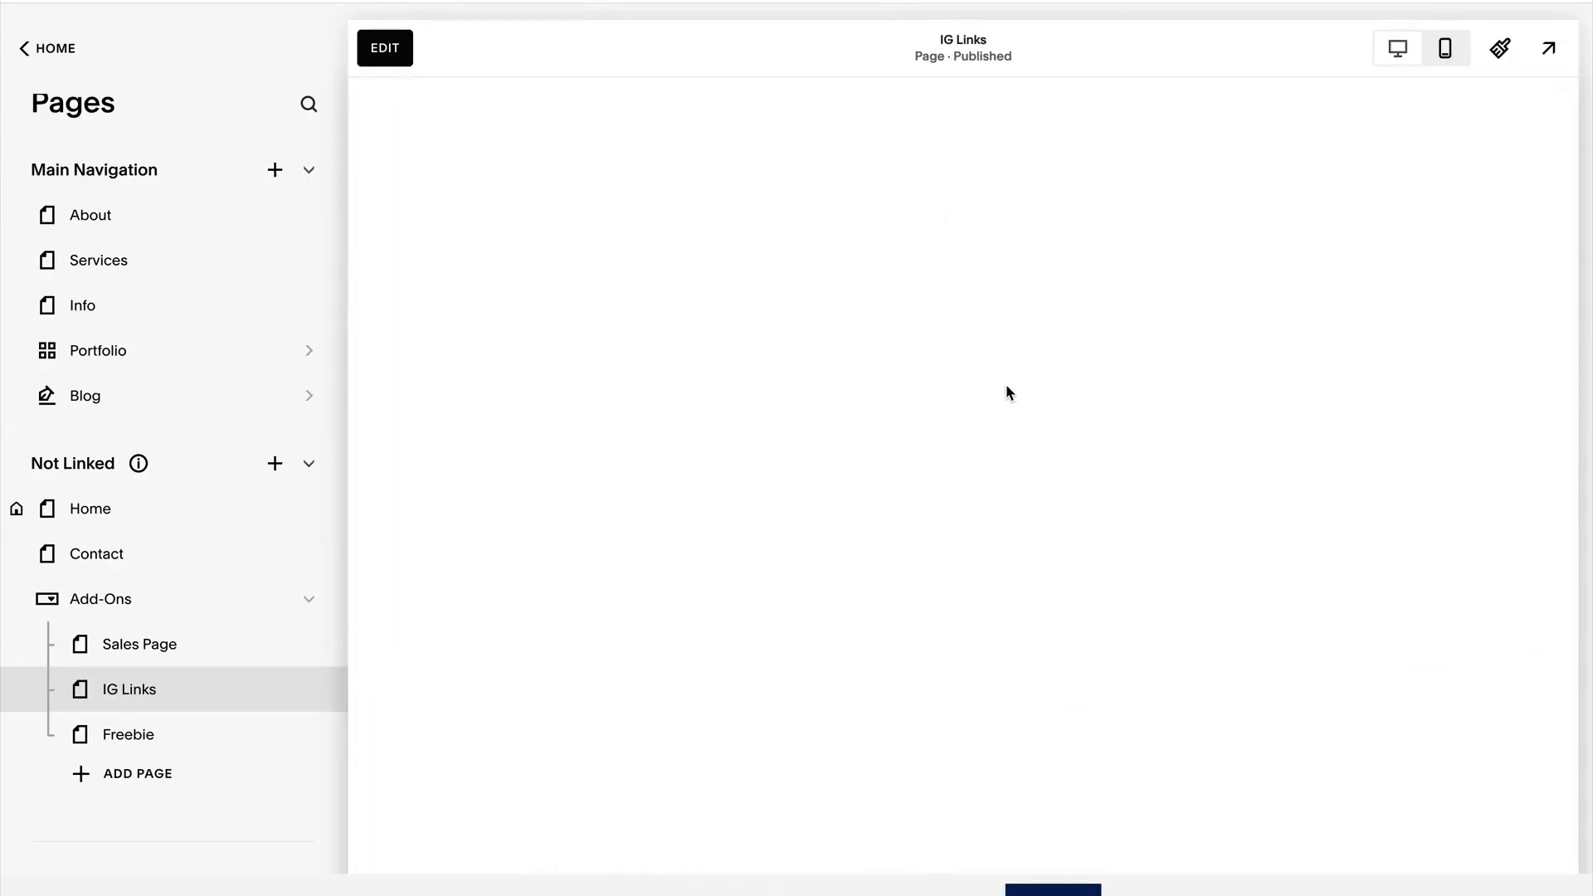
{"action": "scroll", "coordinate": [1000, 386], "scroll_direction": "down", "scroll_amount": 3}
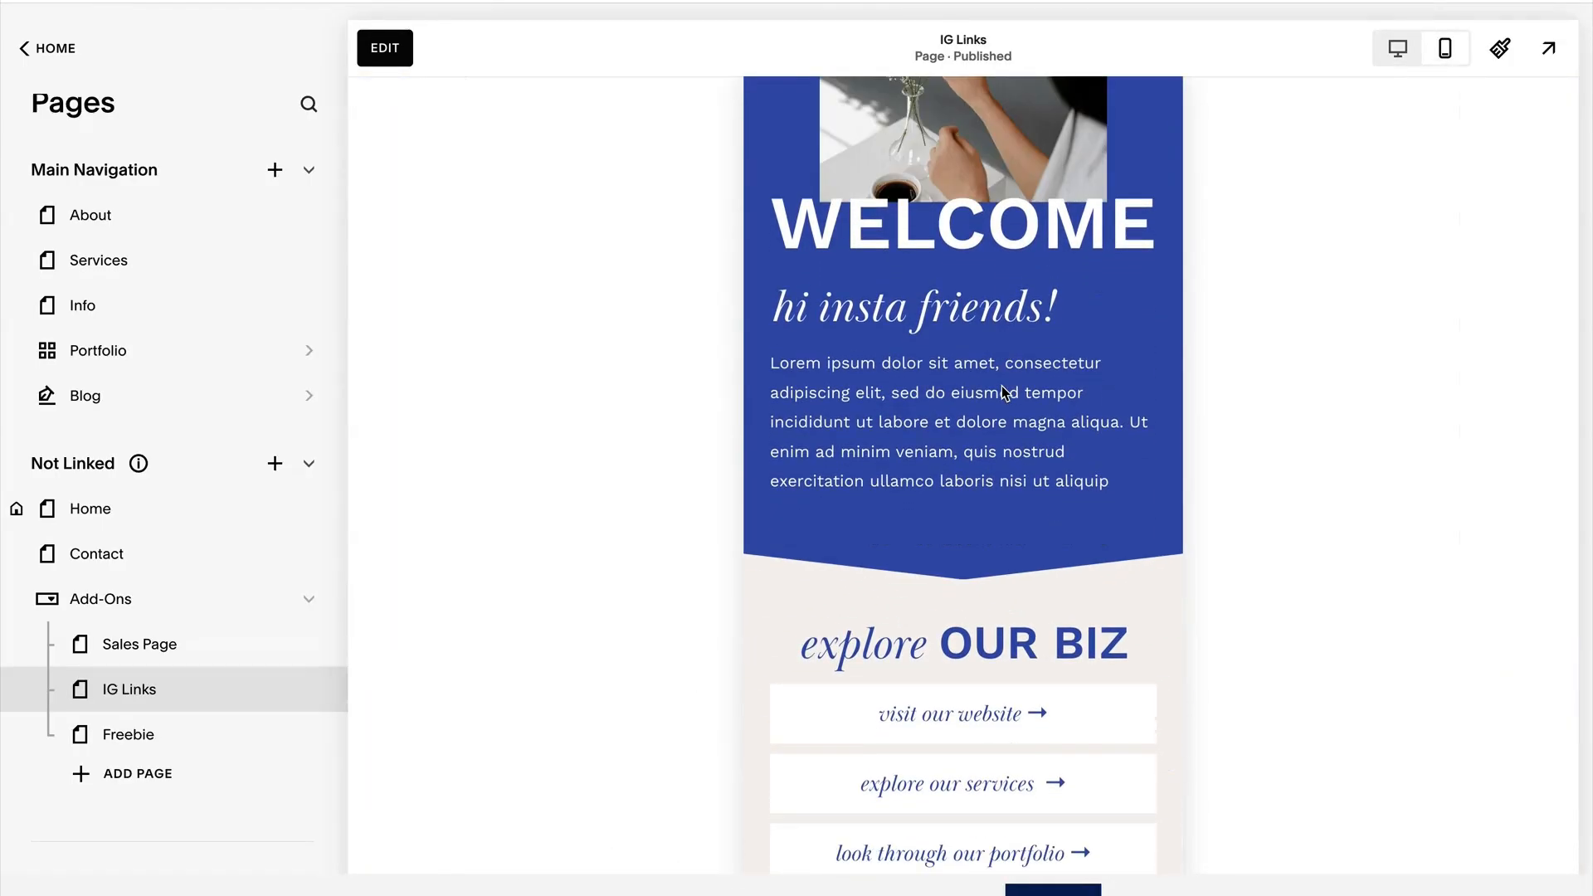
{"action": "scroll", "coordinate": [1002, 392], "scroll_direction": "down", "scroll_amount": 4}
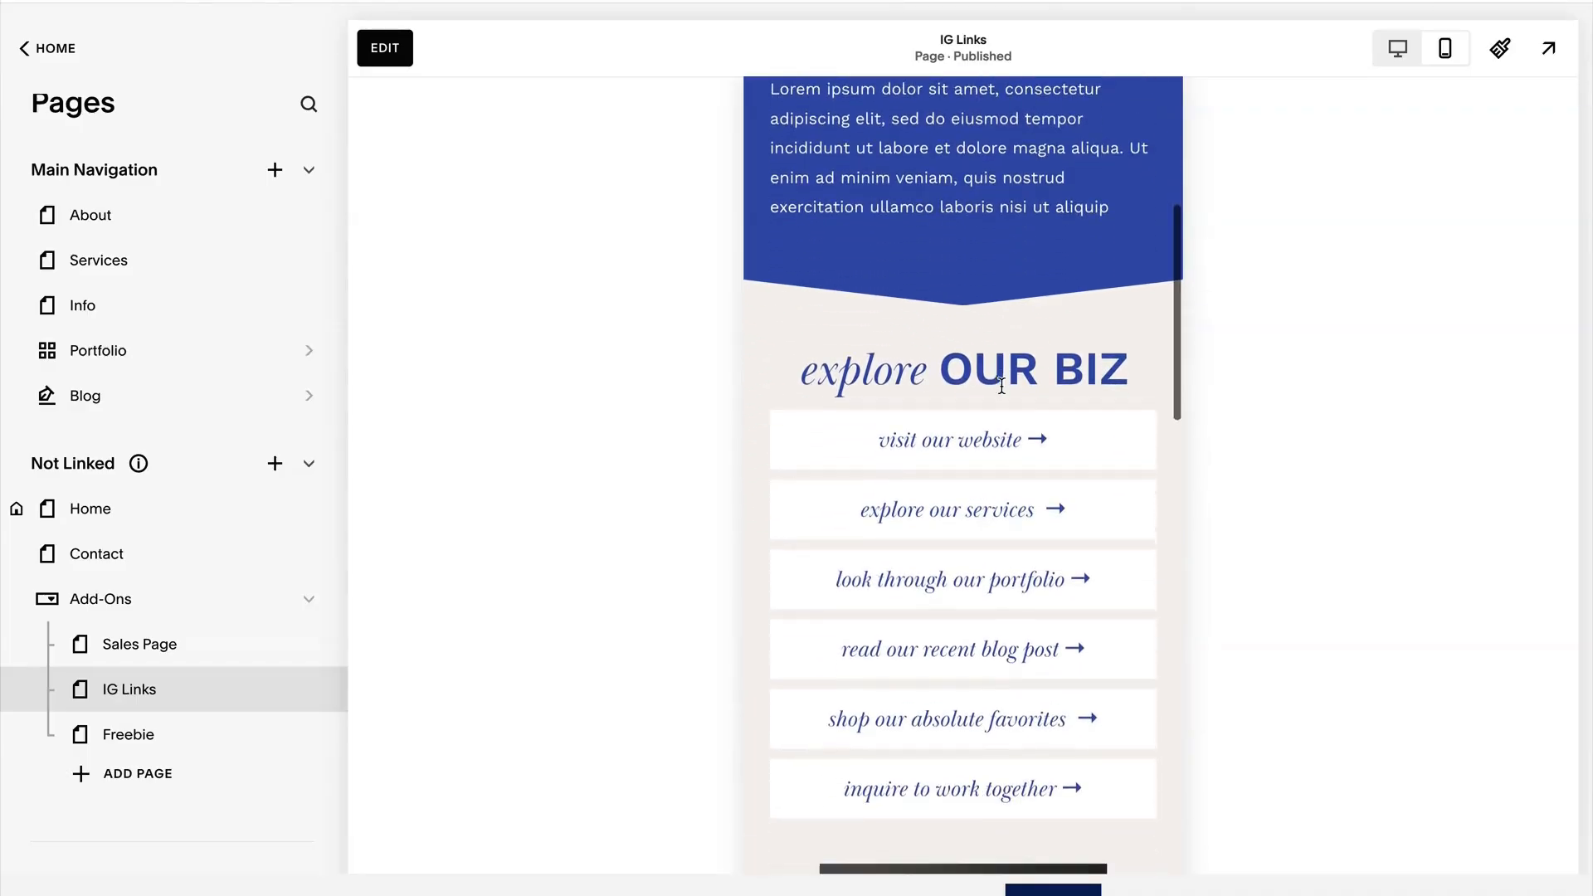
{"action": "scroll", "coordinate": [1004, 392], "scroll_direction": "down", "scroll_amount": 2}
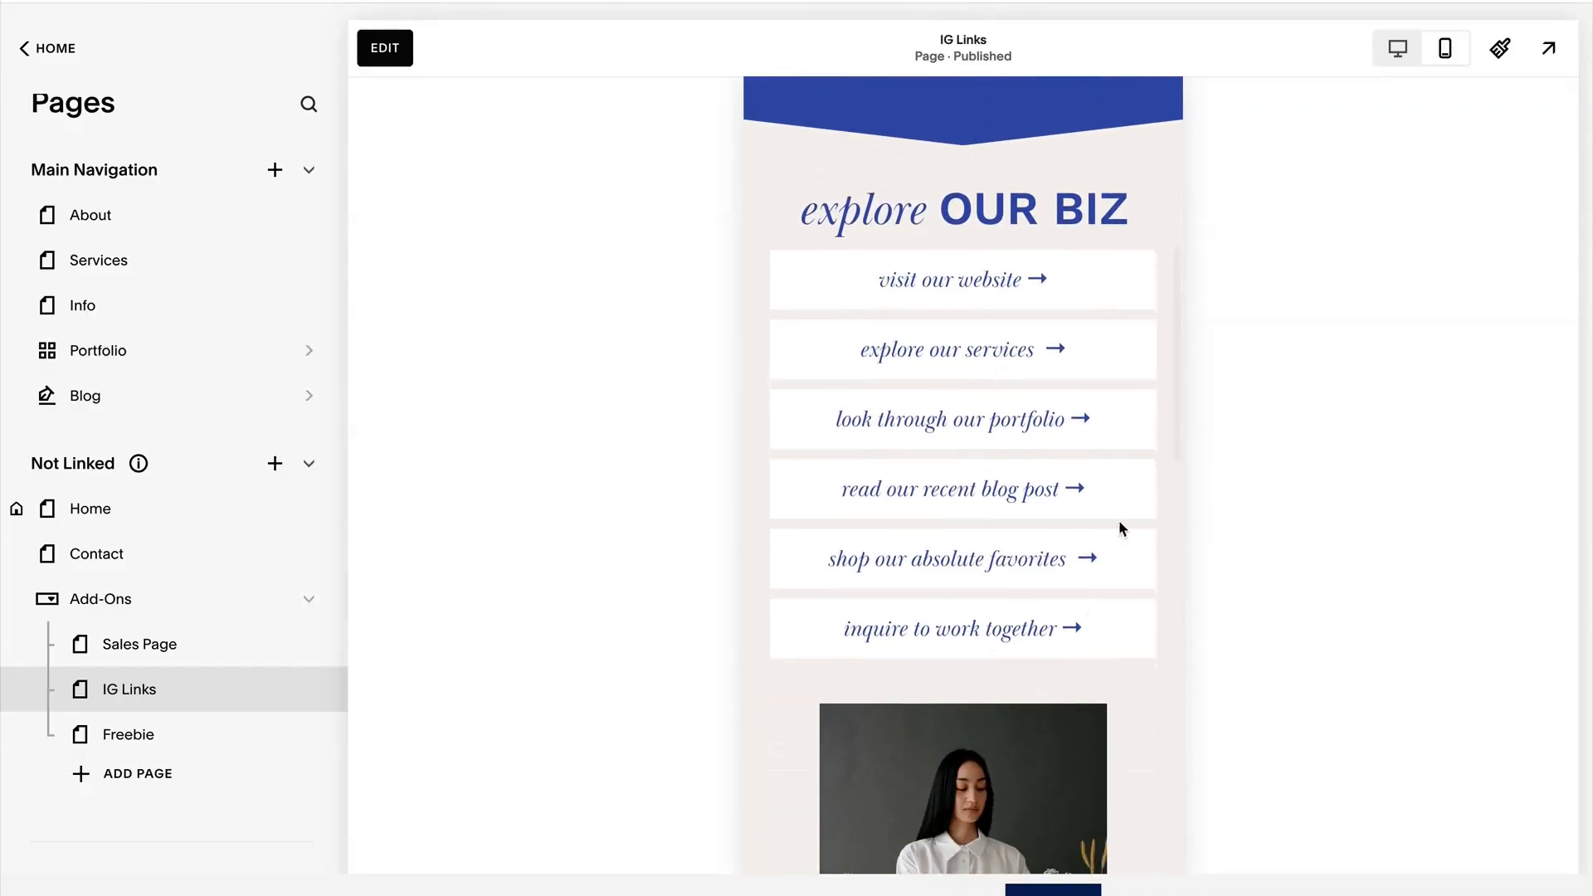
{"action": "scroll", "coordinate": [916, 528], "scroll_direction": "down", "scroll_amount": 8}
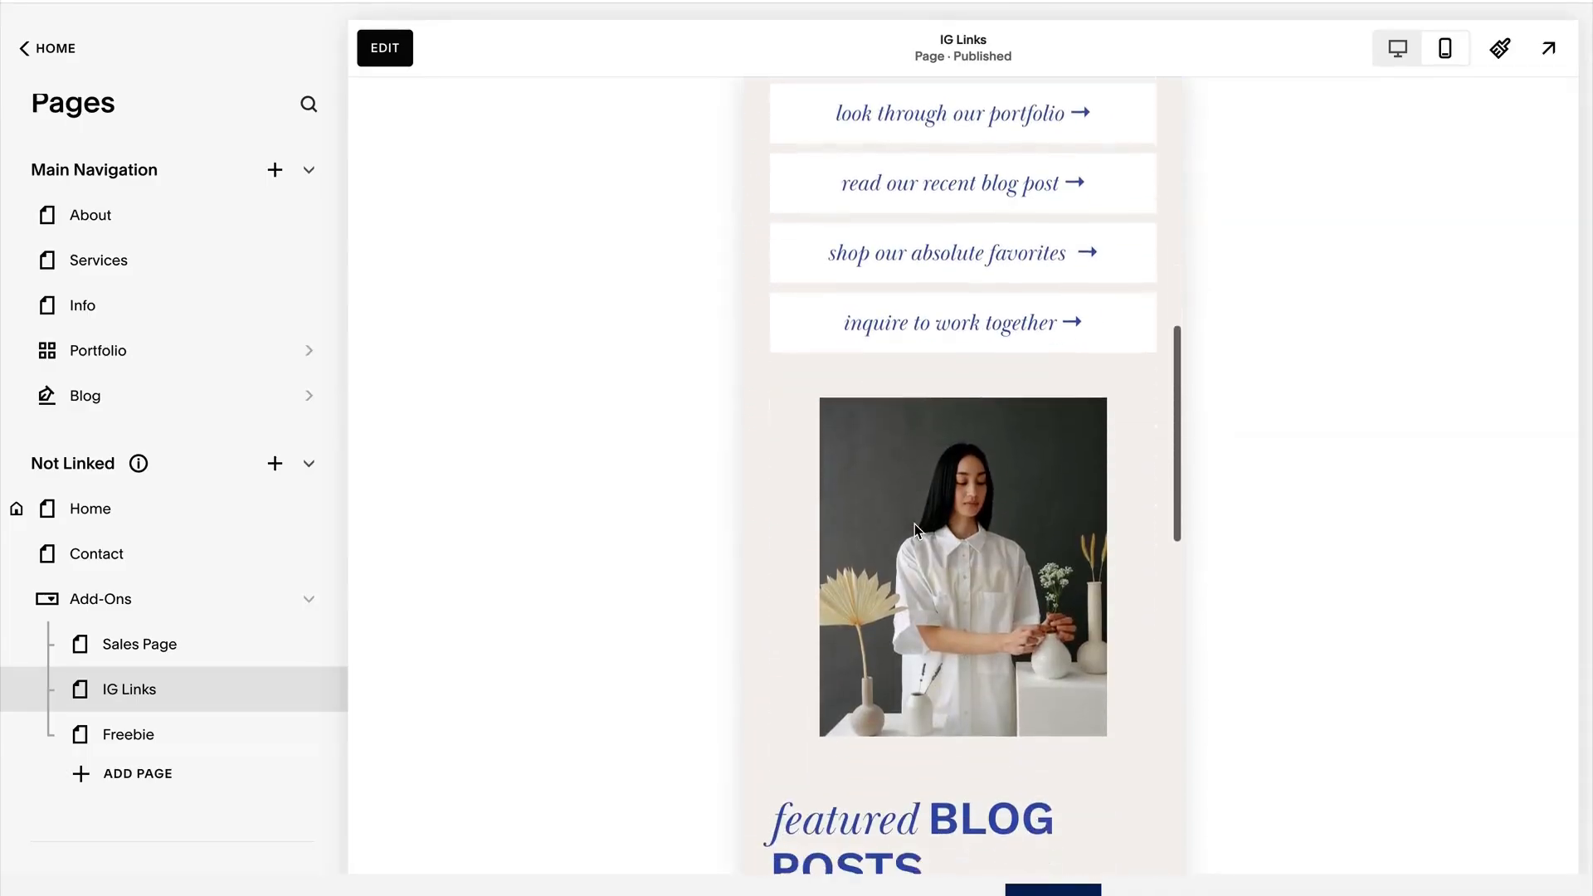
{"action": "scroll", "coordinate": [915, 525], "scroll_direction": "down", "scroll_amount": 7}
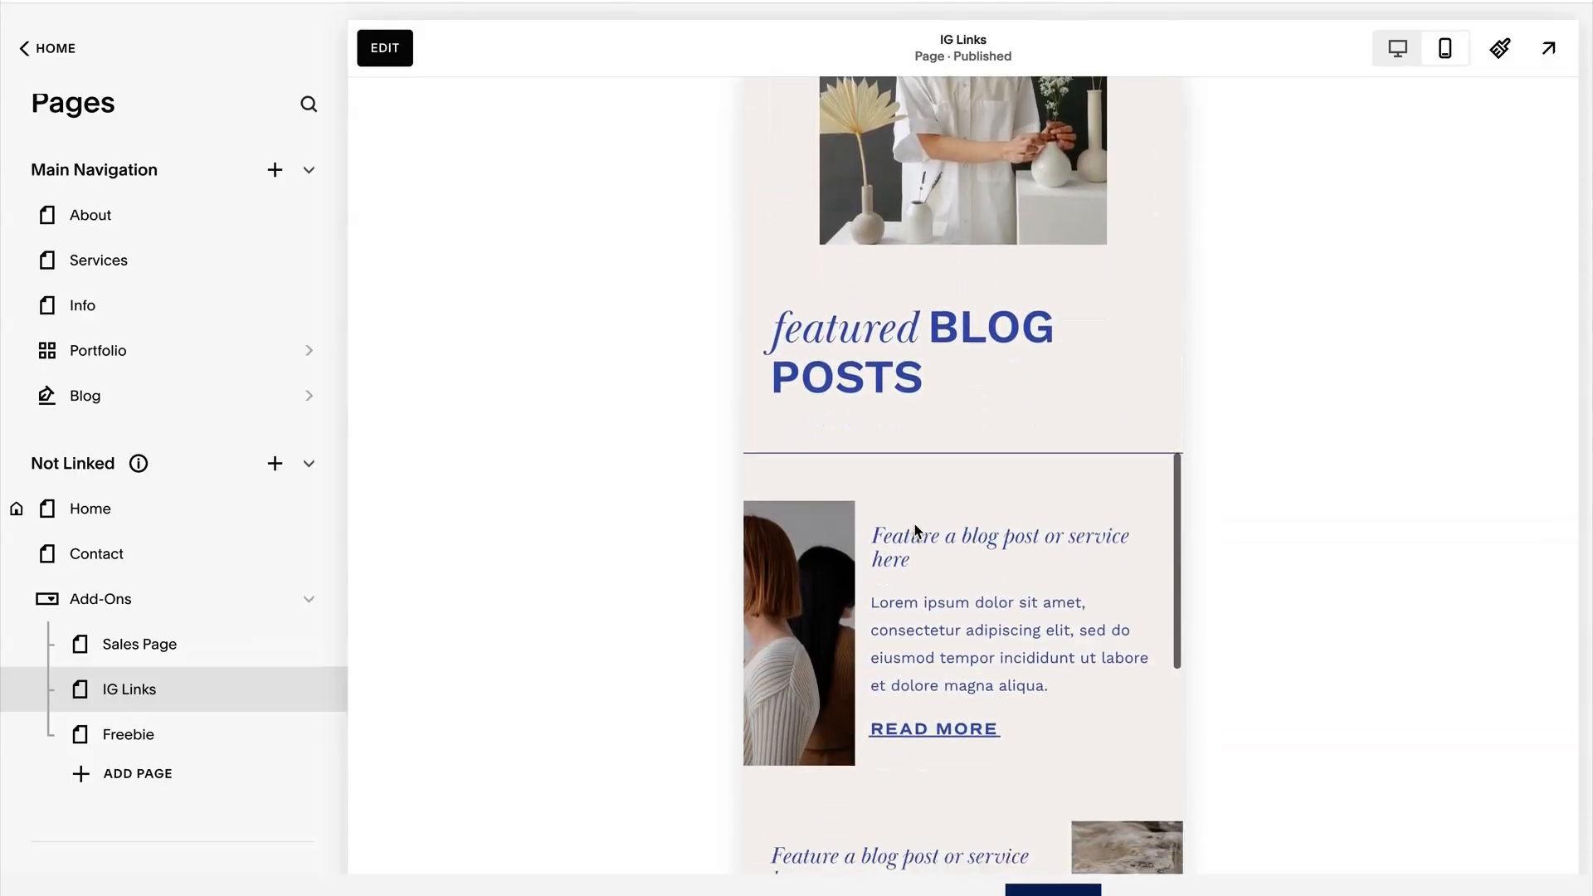
{"action": "scroll", "coordinate": [915, 529], "scroll_direction": "down", "scroll_amount": 5}
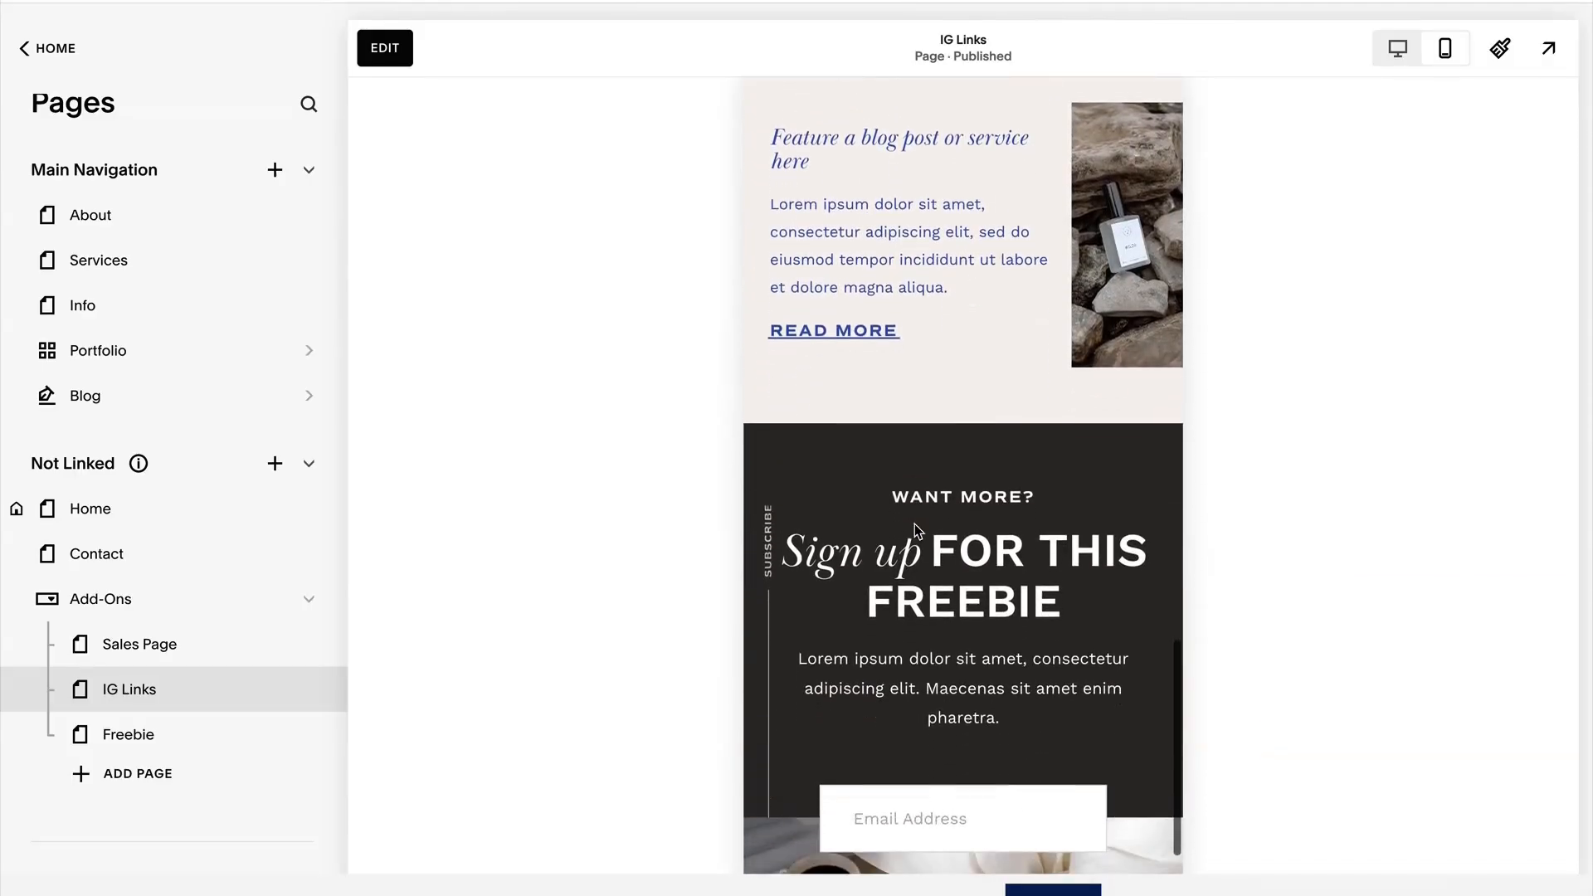
{"action": "scroll", "coordinate": [988, 614], "scroll_direction": "up", "scroll_amount": 12}
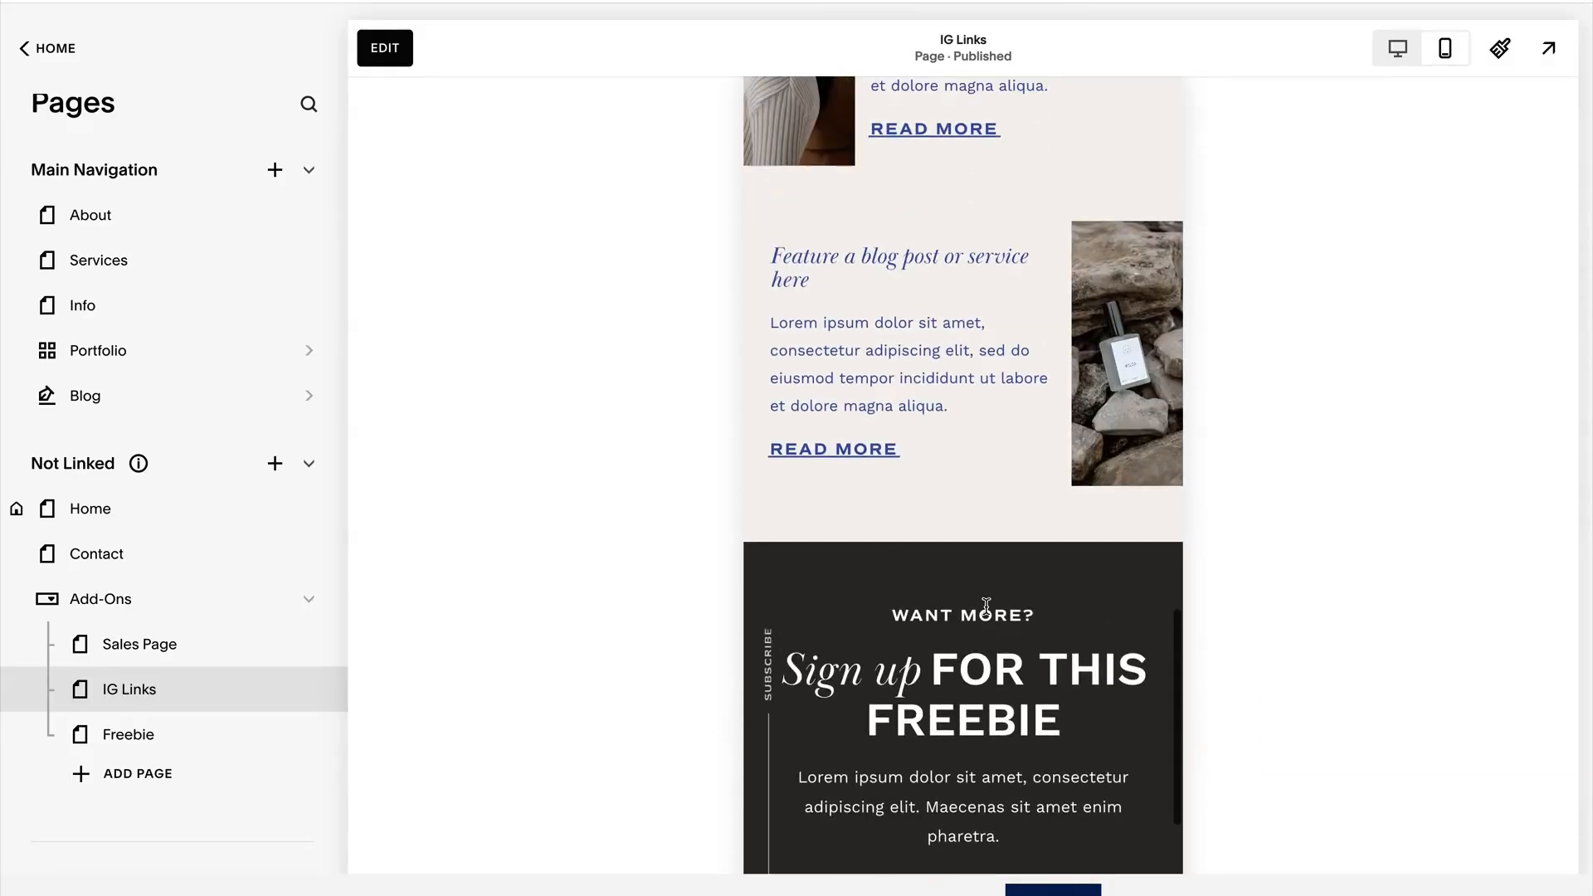
{"action": "scroll", "coordinate": [988, 614], "scroll_direction": "up", "scroll_amount": 8}
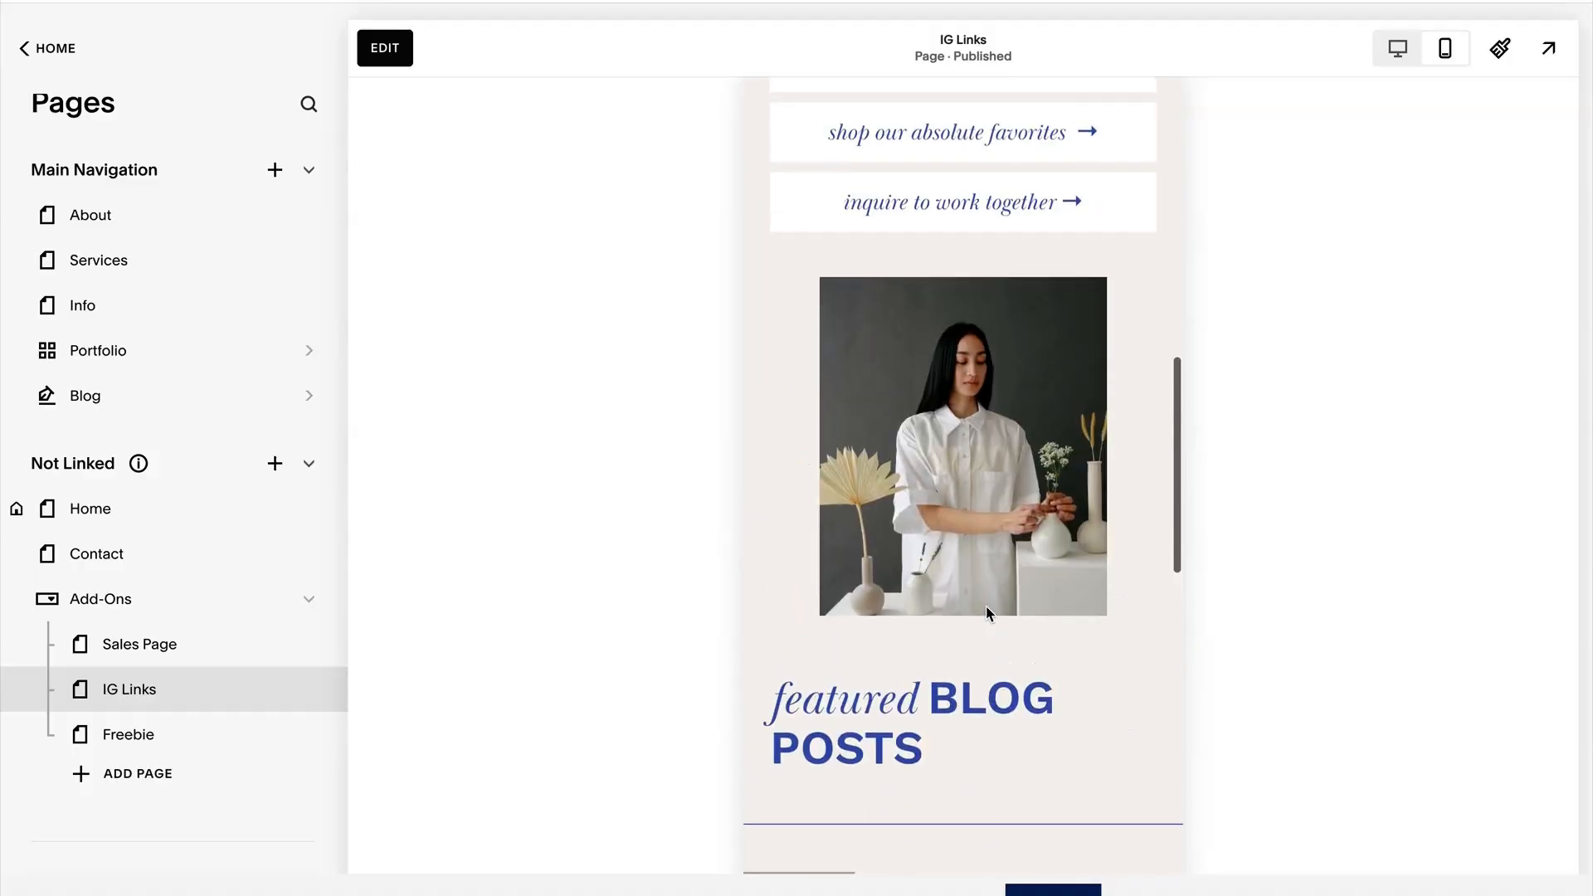
{"action": "scroll", "coordinate": [990, 614], "scroll_direction": "up", "scroll_amount": 9}
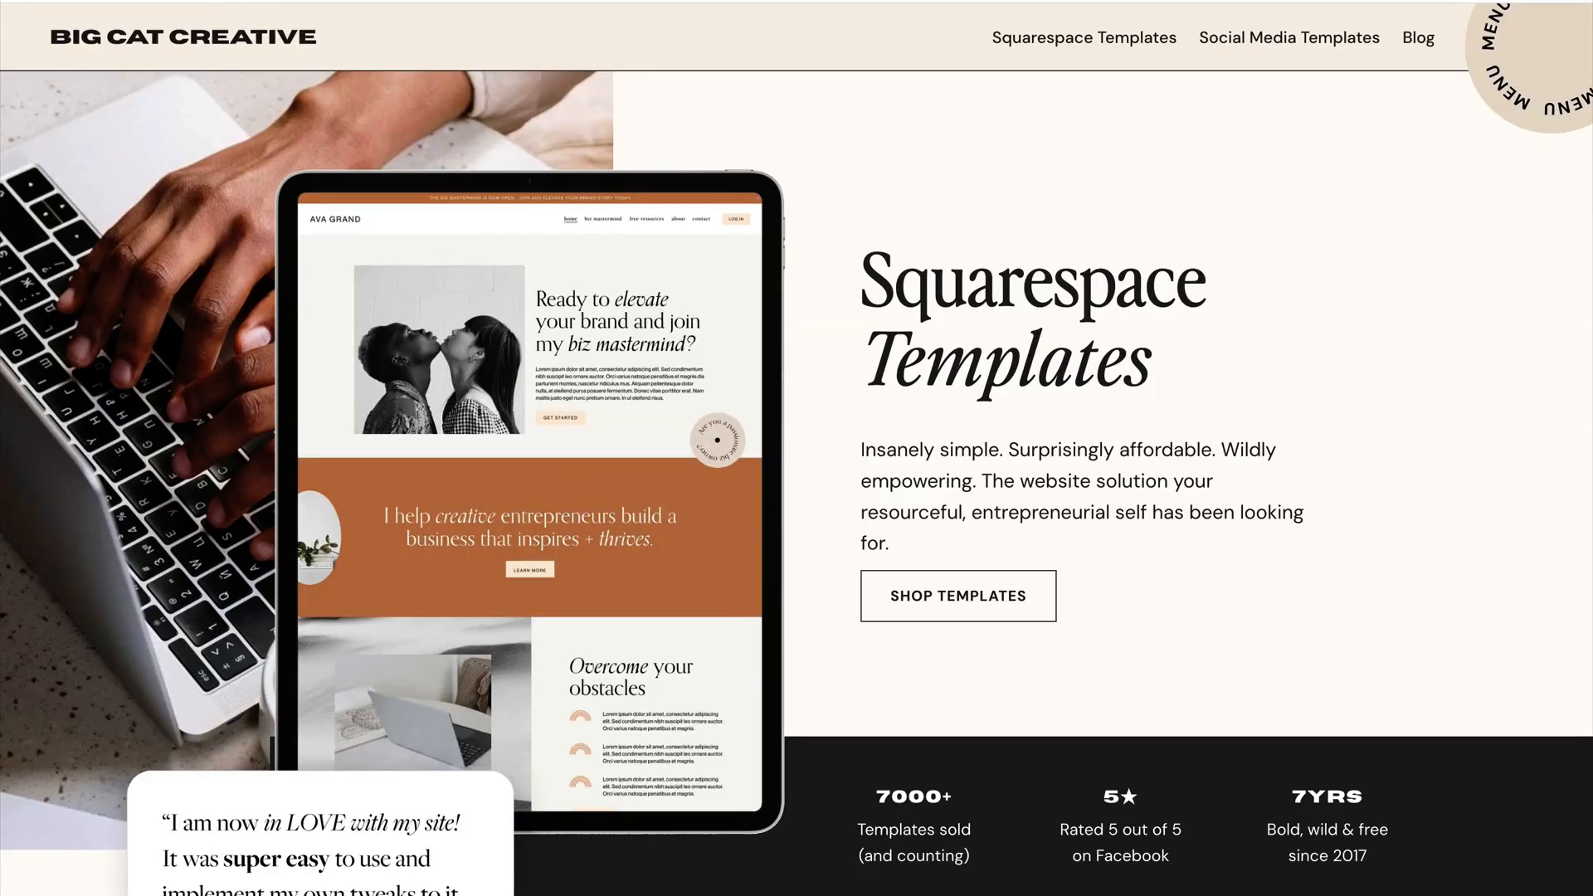
Switch to the Big Cat Creative website and browse its range of Squarespace templates.
{"action": "scroll", "coordinate": [883, 287], "scroll_direction": "down", "scroll_amount": 6}
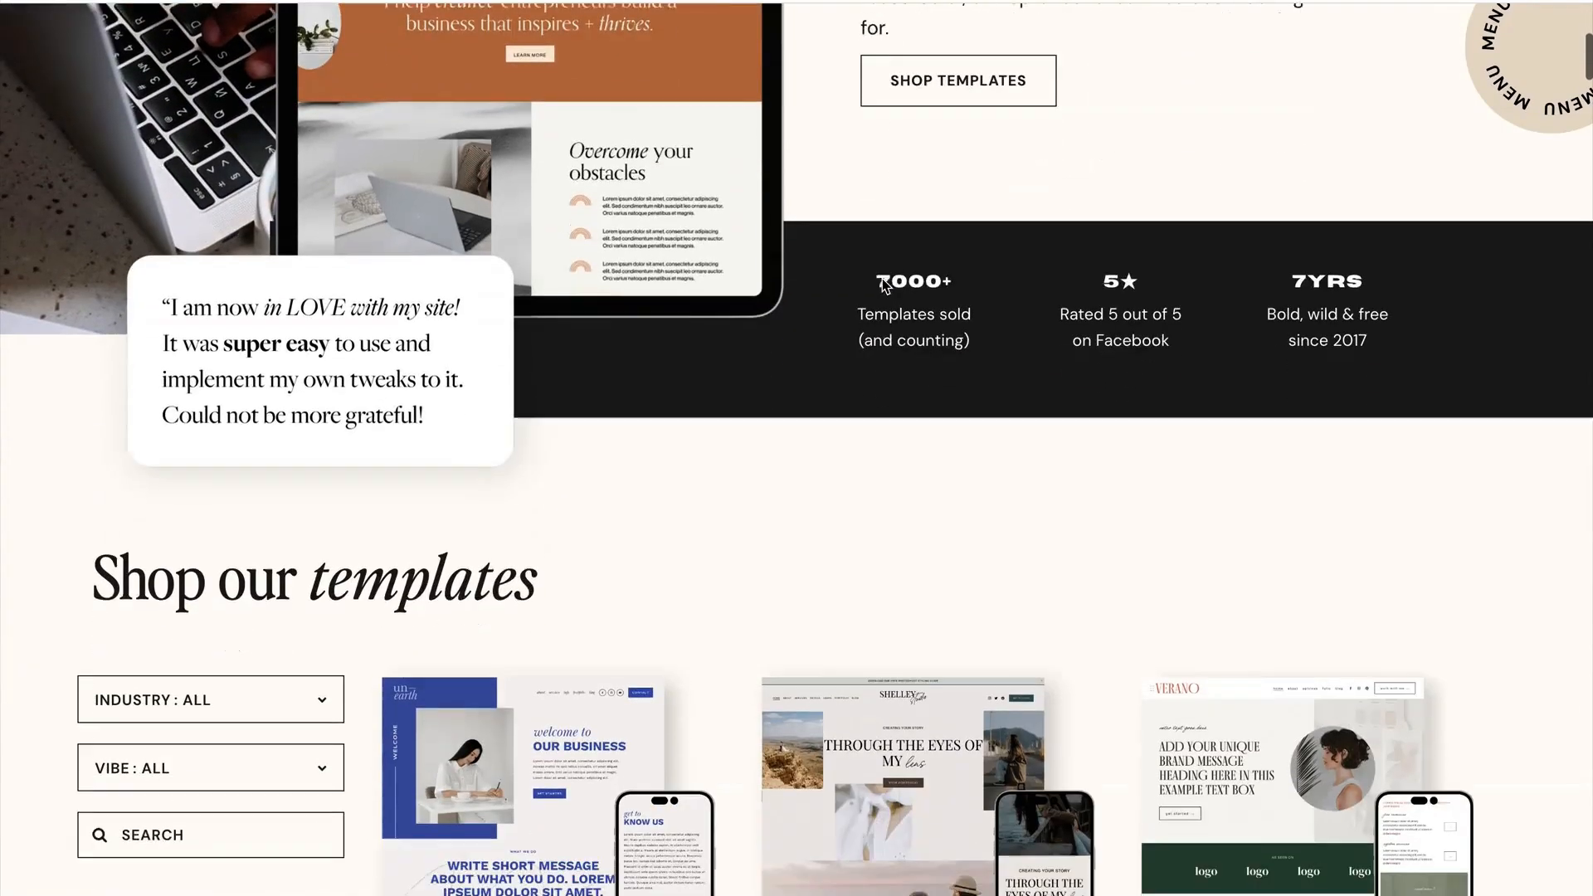
{"action": "scroll", "coordinate": [883, 284], "scroll_direction": "down", "scroll_amount": 5}
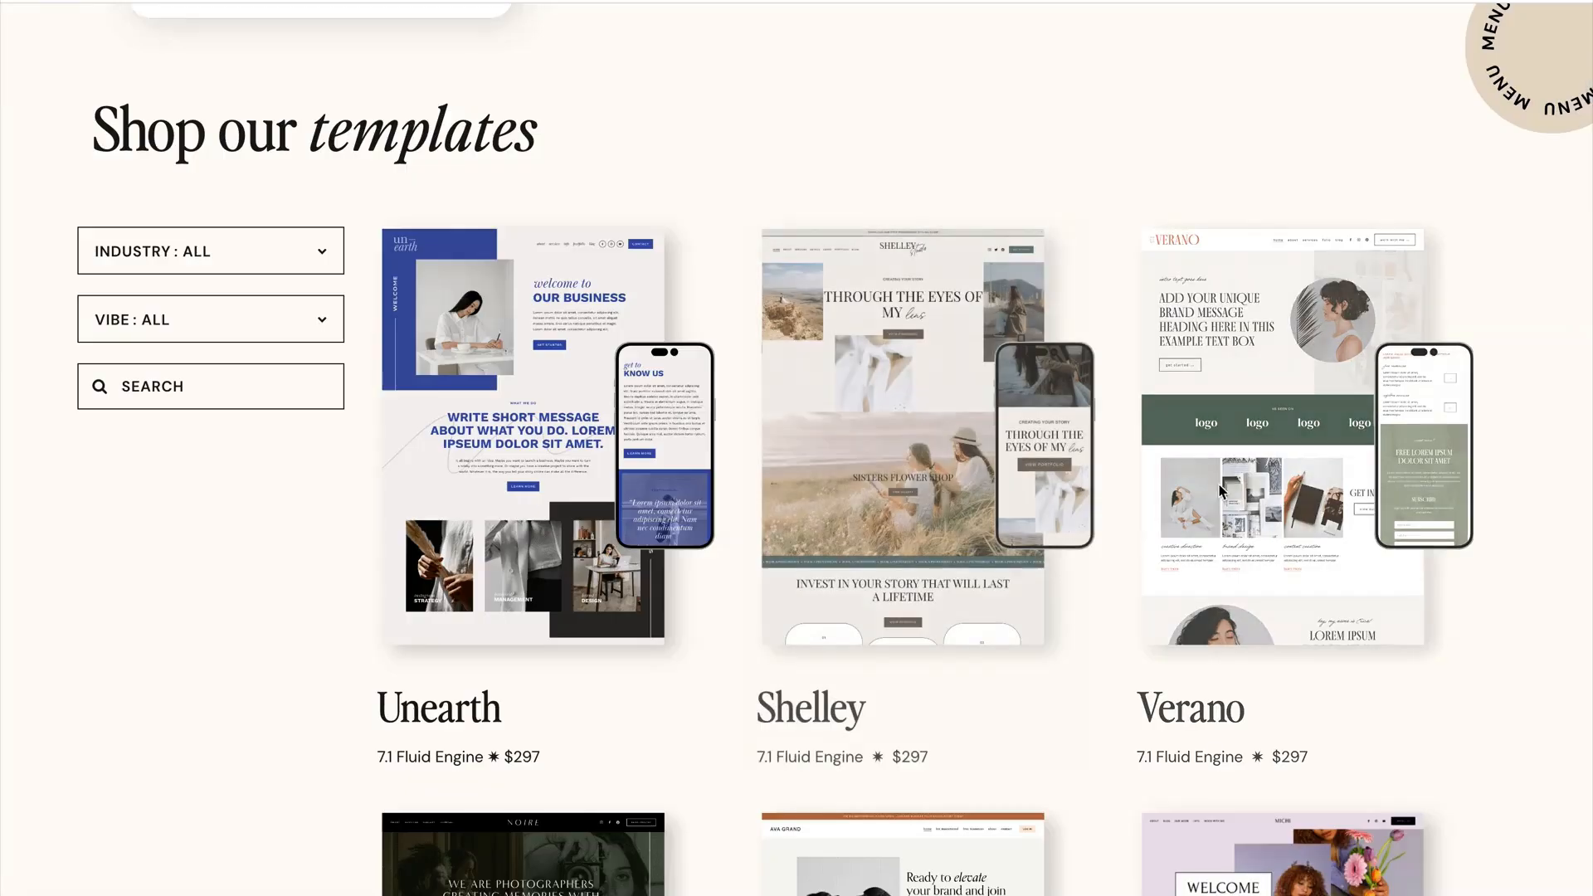
{"action": "scroll", "coordinate": [1195, 485], "scroll_direction": "down", "scroll_amount": 4}
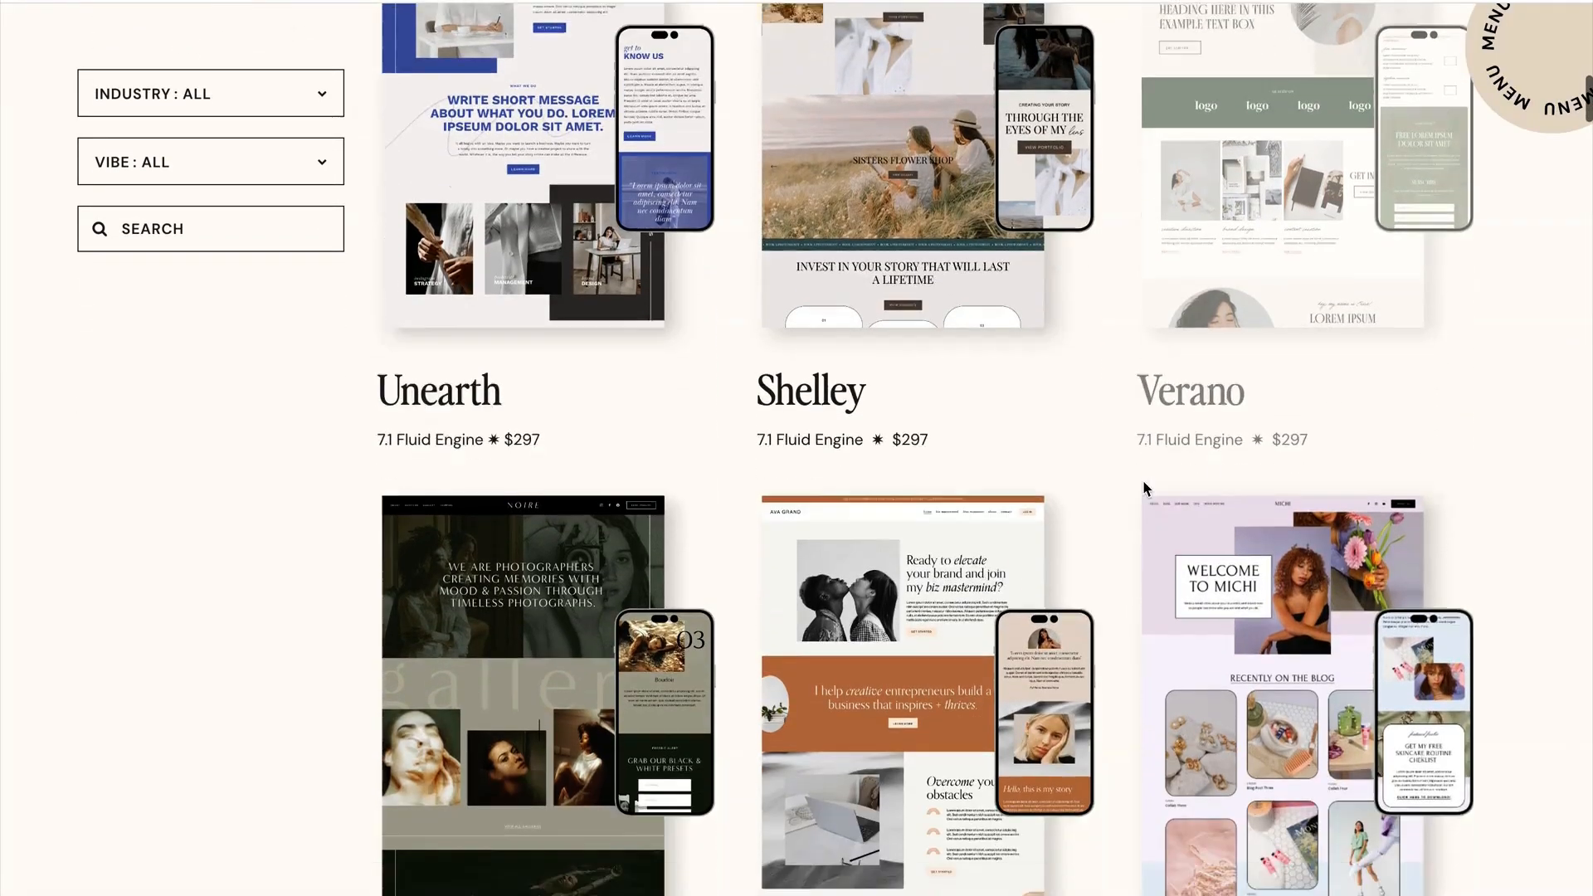
{"action": "scroll", "coordinate": [1148, 488], "scroll_direction": "up", "scroll_amount": 3}
{"action": "scroll", "coordinate": [1145, 488], "scroll_direction": "up", "scroll_amount": 1}
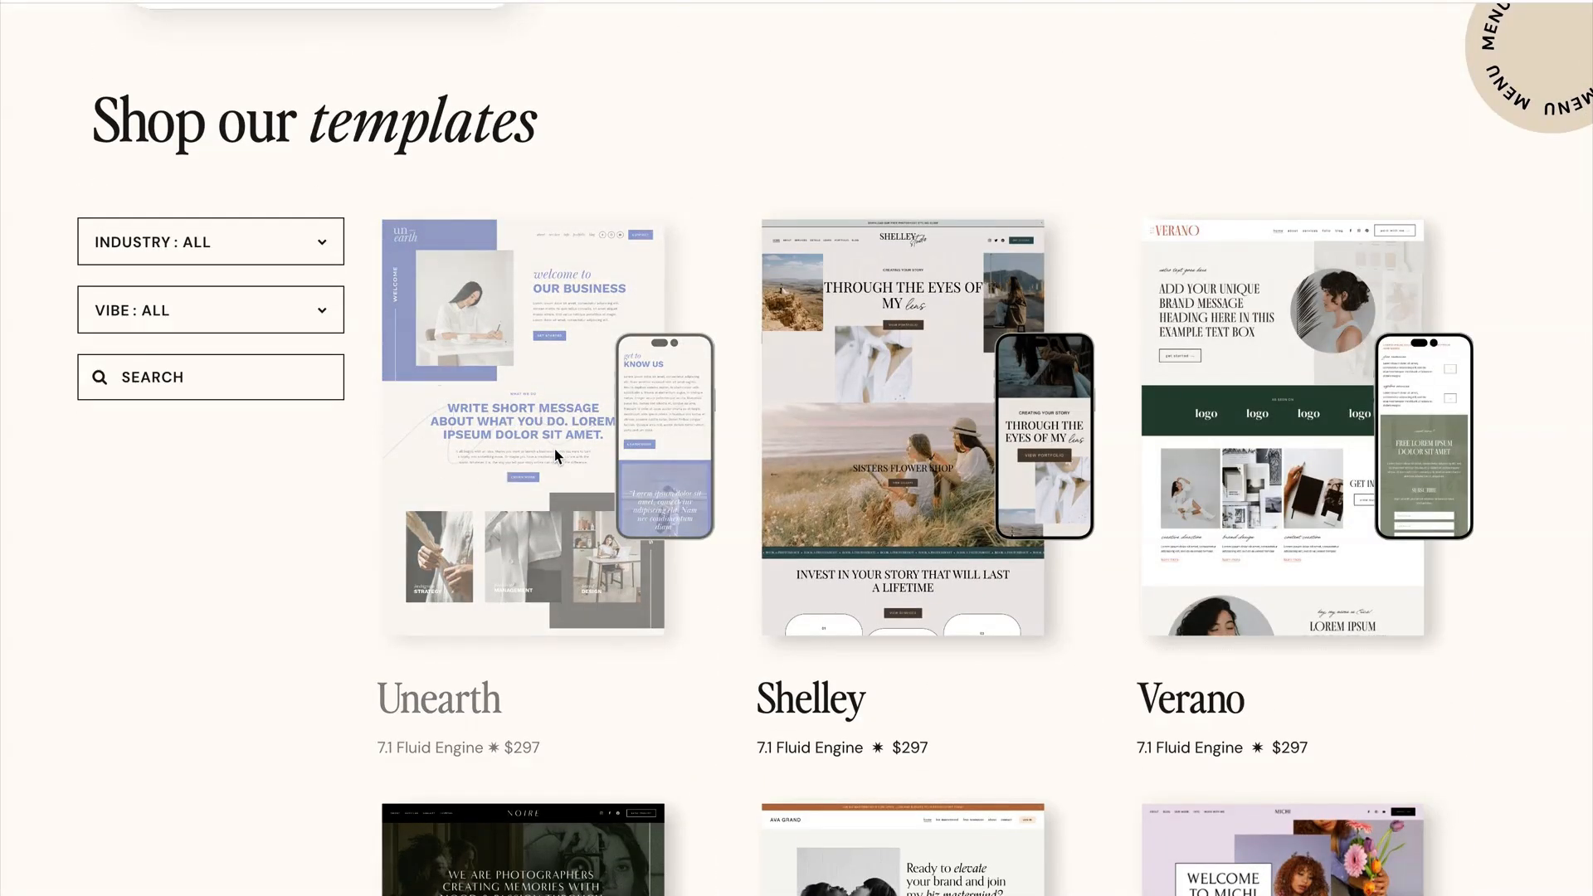
Open the Unearth template's product page and examine the add-ons offered with it, including the Instagram Links Page.
{"action": "left_click", "coordinate": [496, 410]}
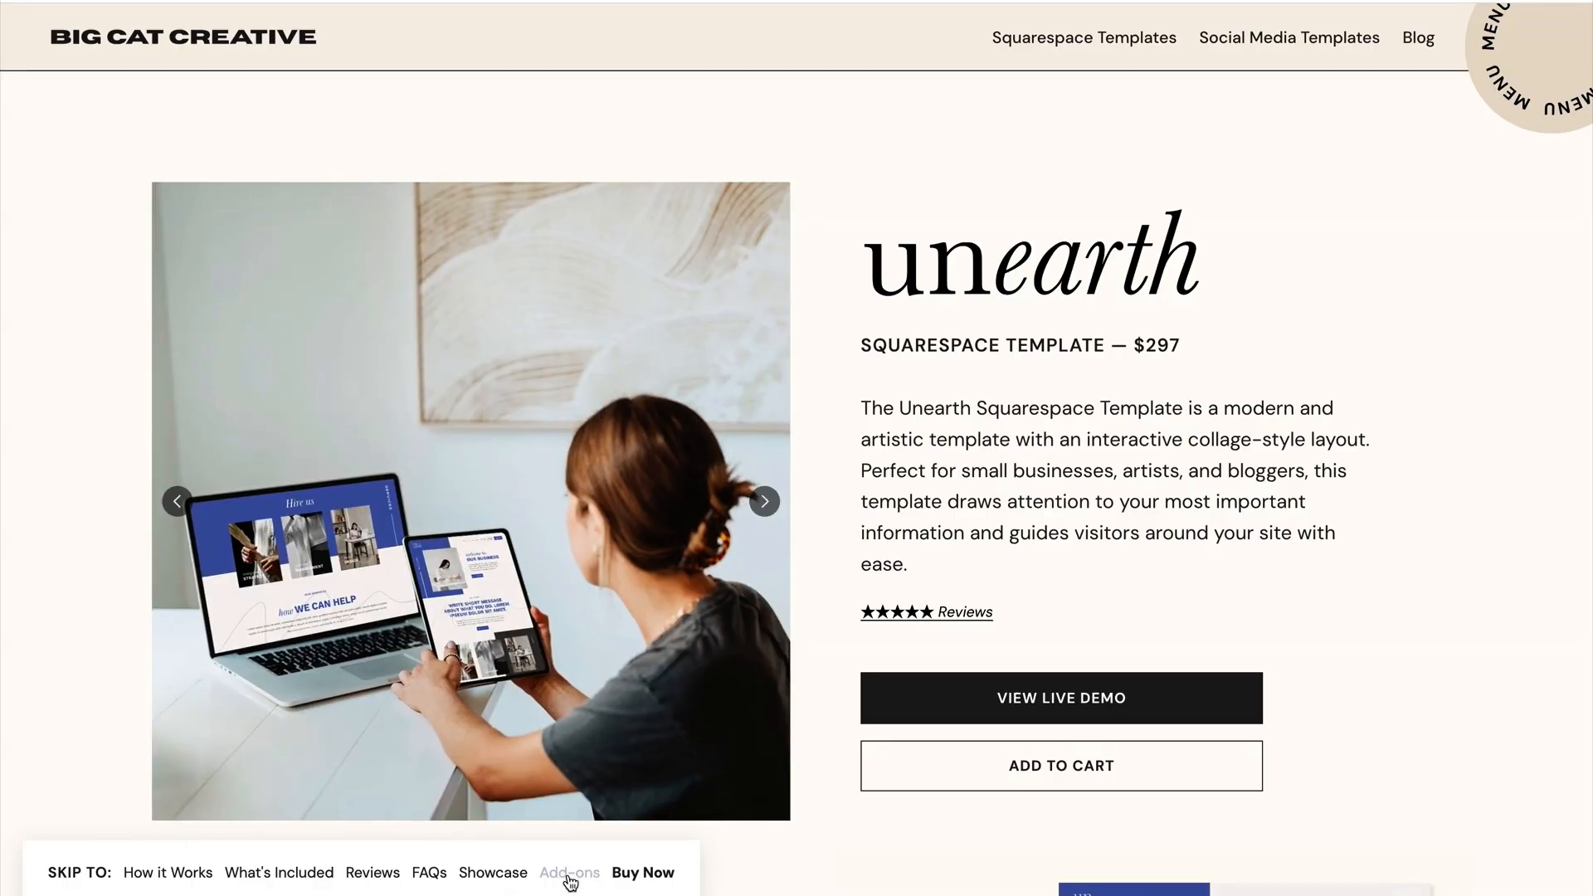
{"action": "left_click", "coordinate": [571, 880]}
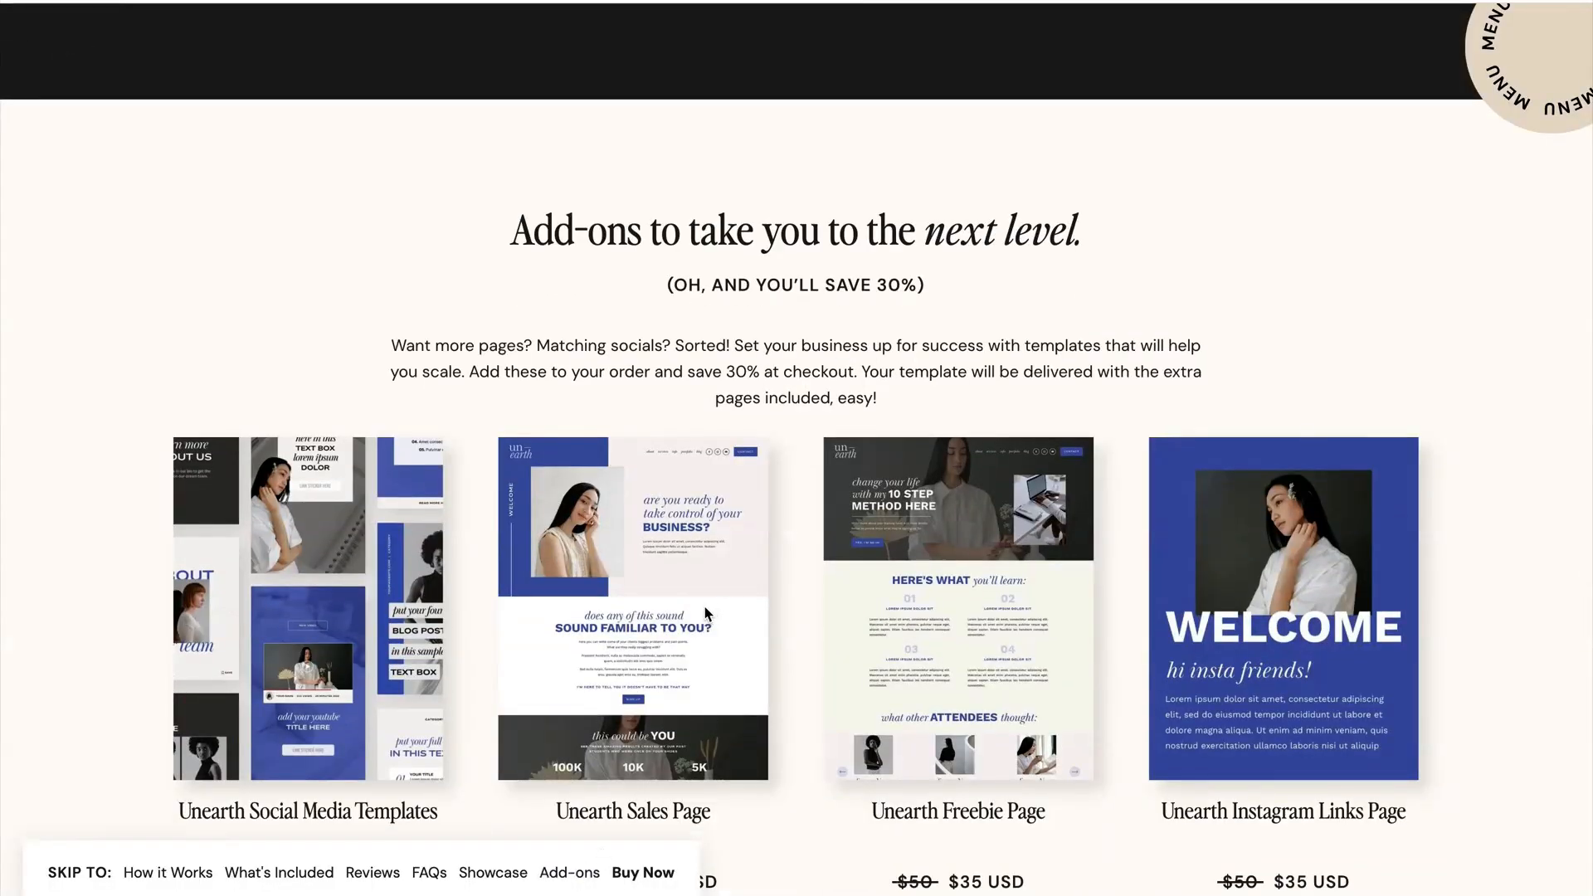
{"action": "scroll", "coordinate": [706, 605], "scroll_direction": "down", "scroll_amount": 1}
{"action": "scroll", "coordinate": [706, 613], "scroll_direction": "down", "scroll_amount": 1}
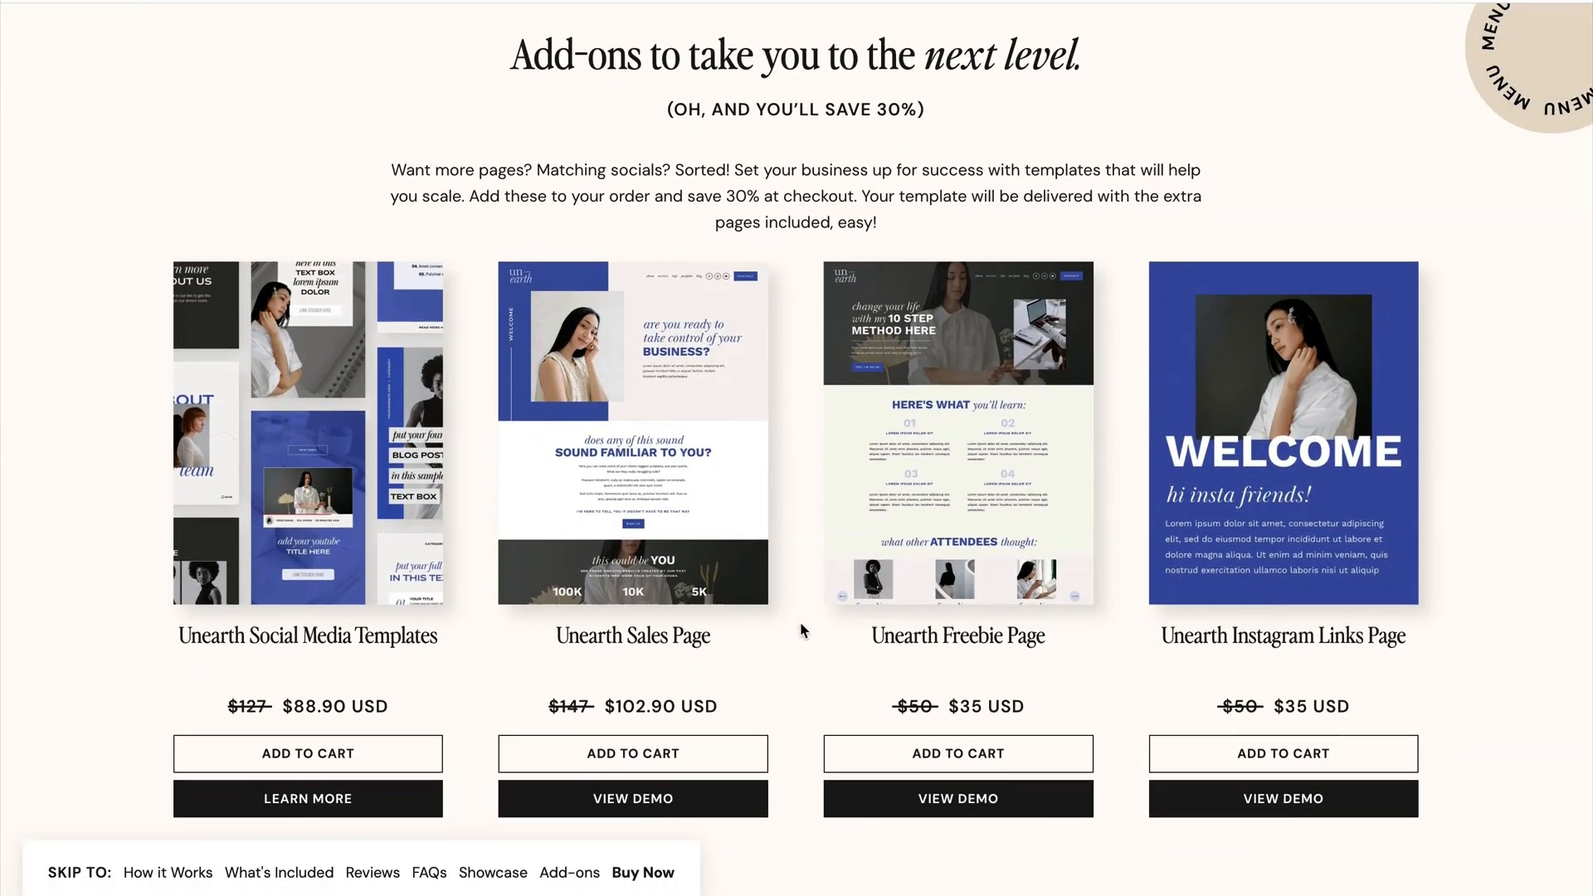
{"action": "scroll", "coordinate": [801, 622], "scroll_direction": "down", "scroll_amount": 1}
{"action": "scroll", "coordinate": [800, 622], "scroll_direction": "up", "scroll_amount": 1}
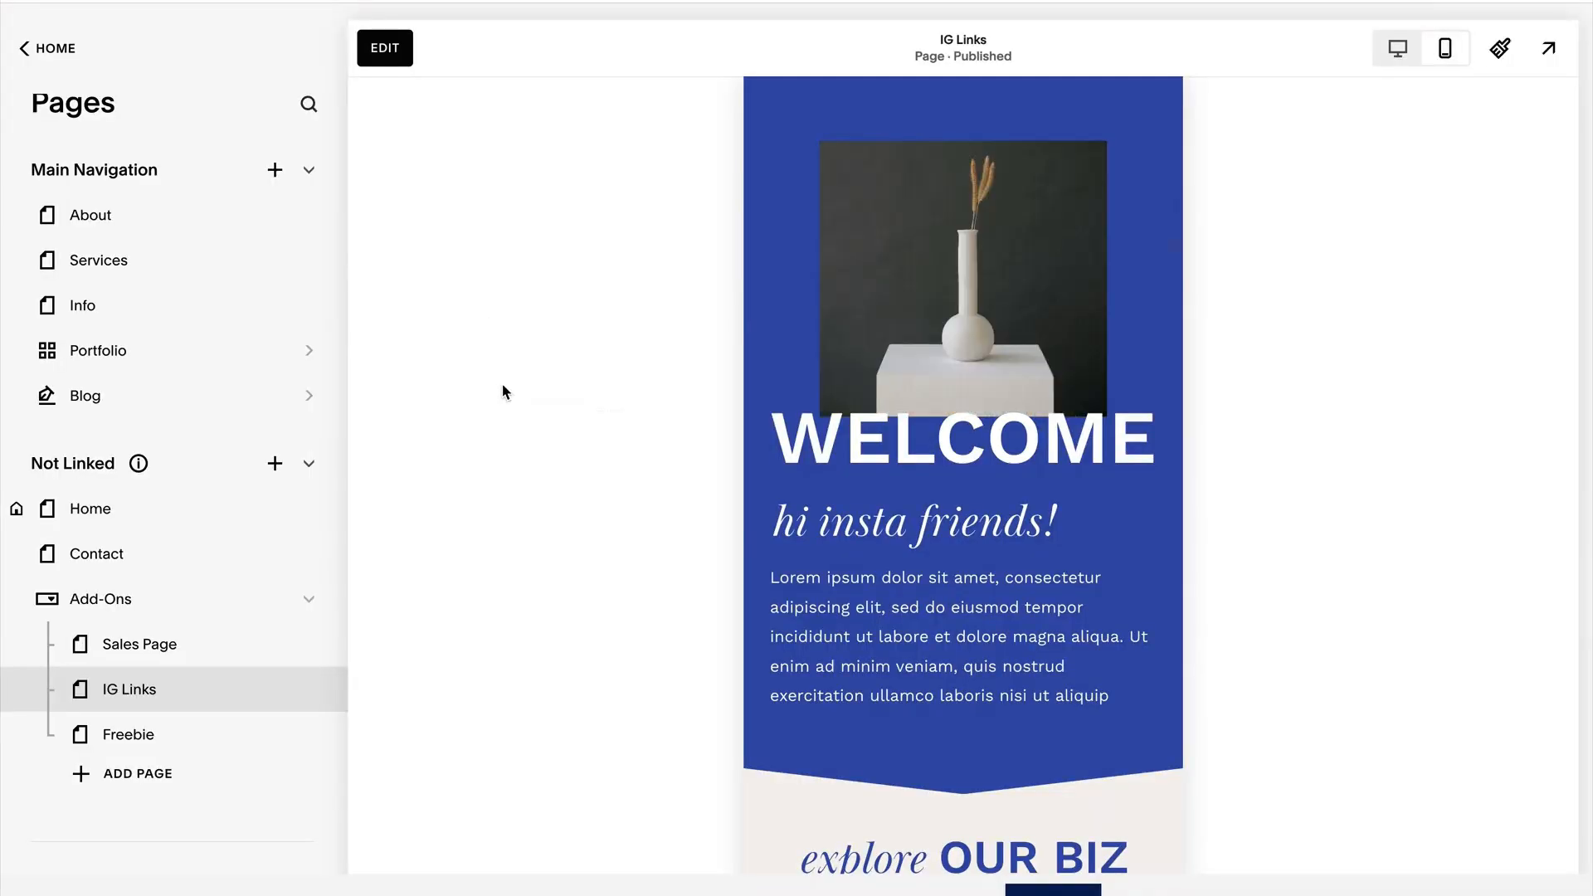
Return the IG Links page to desktop preview in Squarespace and look over its welcome and explore sections.
{"action": "left_click", "coordinate": [1398, 48]}
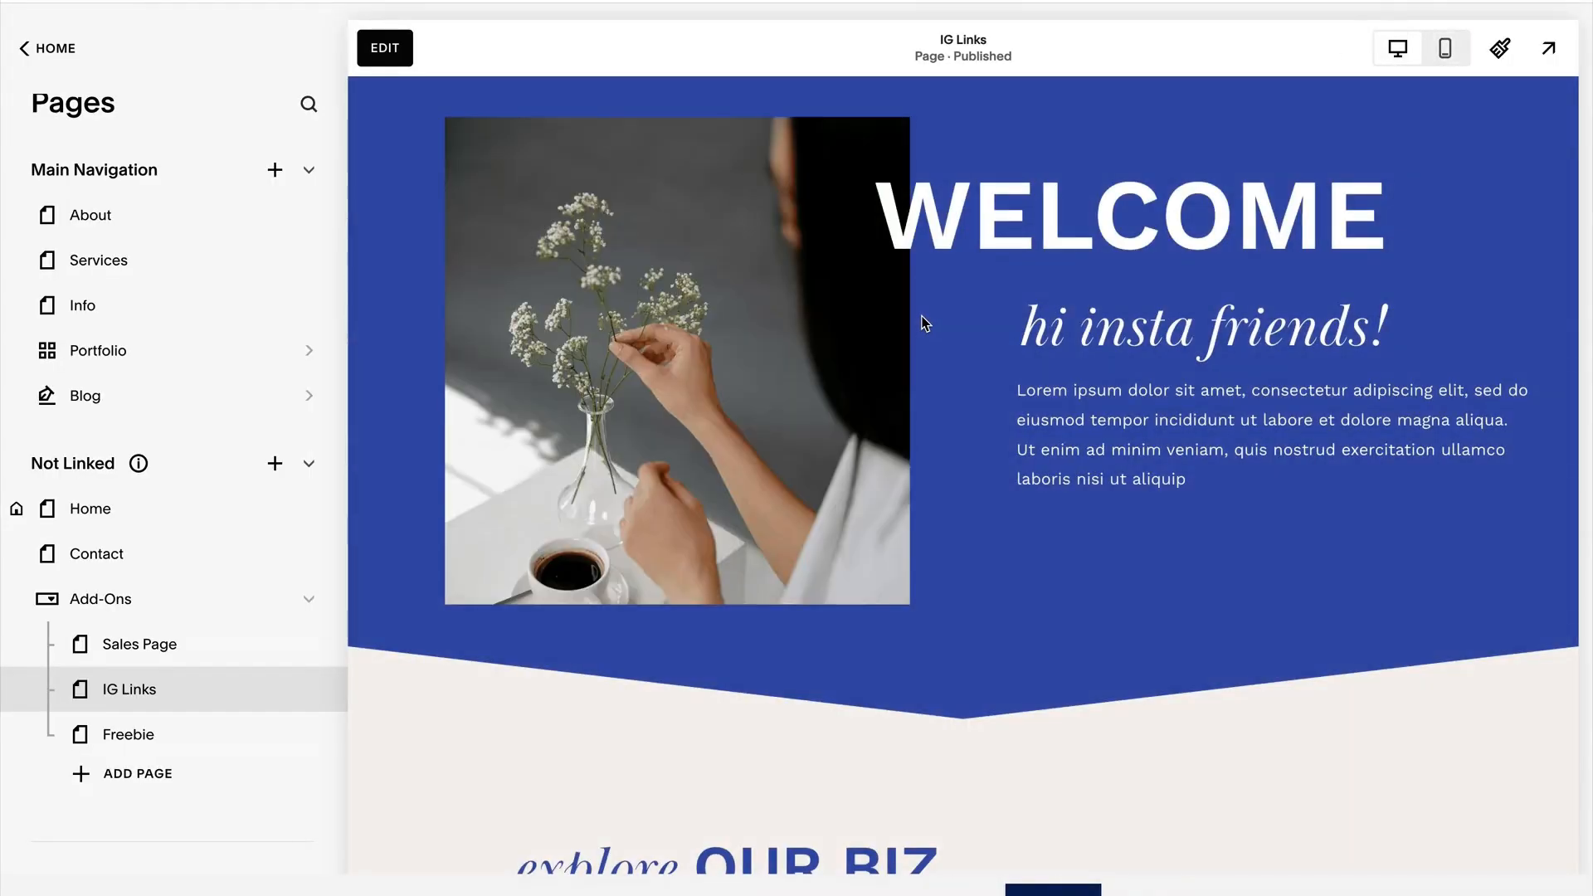
{"action": "scroll", "coordinate": [959, 326], "scroll_direction": "down", "scroll_amount": 3}
{"action": "scroll", "coordinate": [958, 331], "scroll_direction": "down", "scroll_amount": 5}
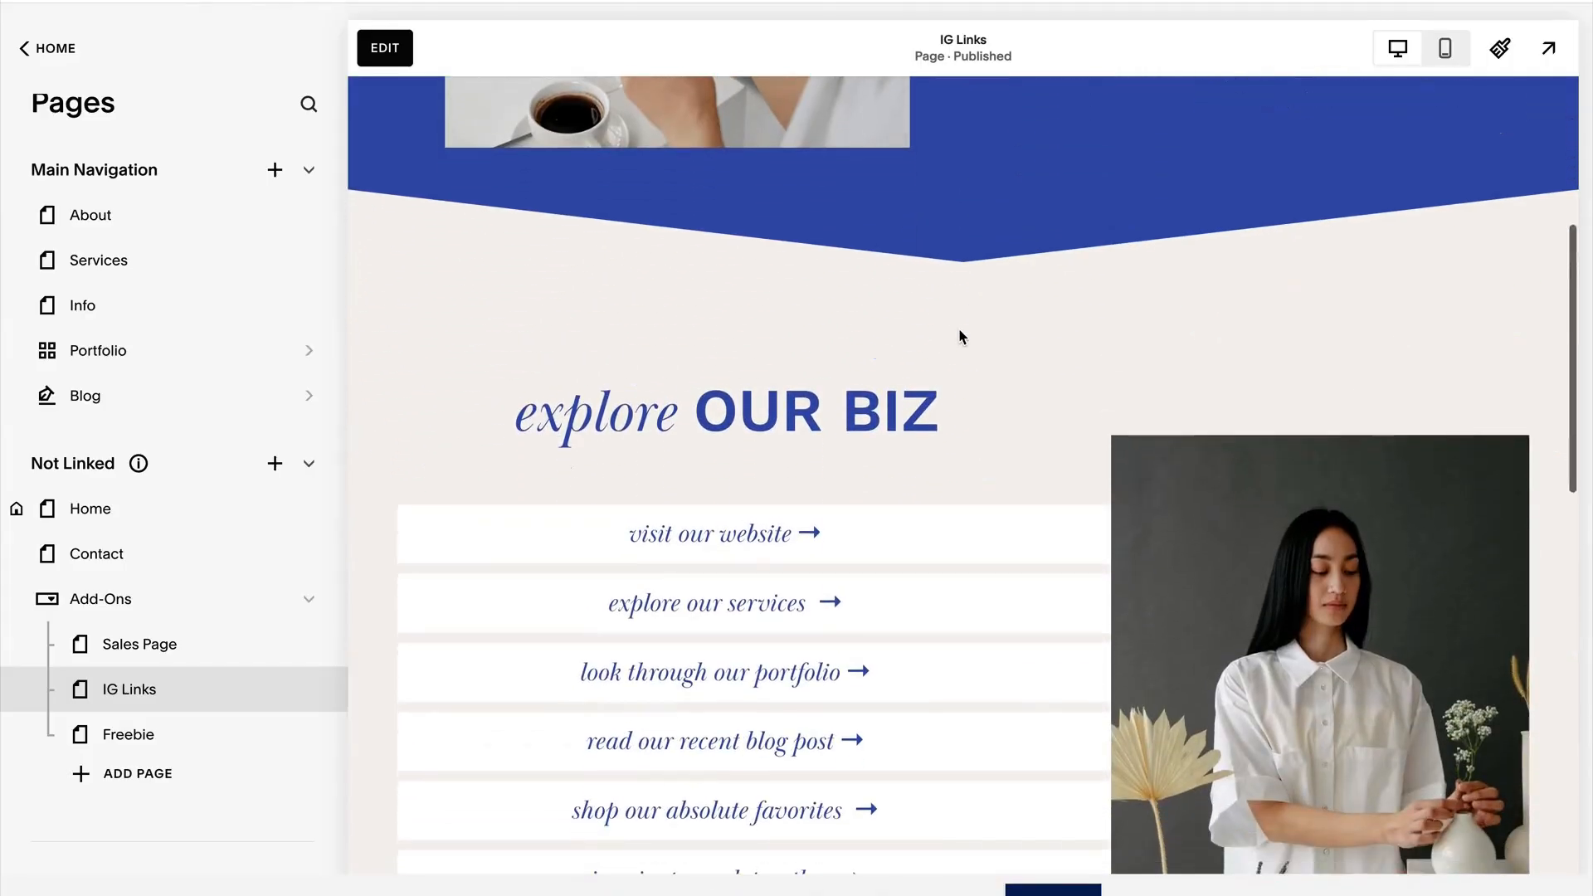
{"action": "scroll", "coordinate": [962, 334], "scroll_direction": "up", "scroll_amount": 8}
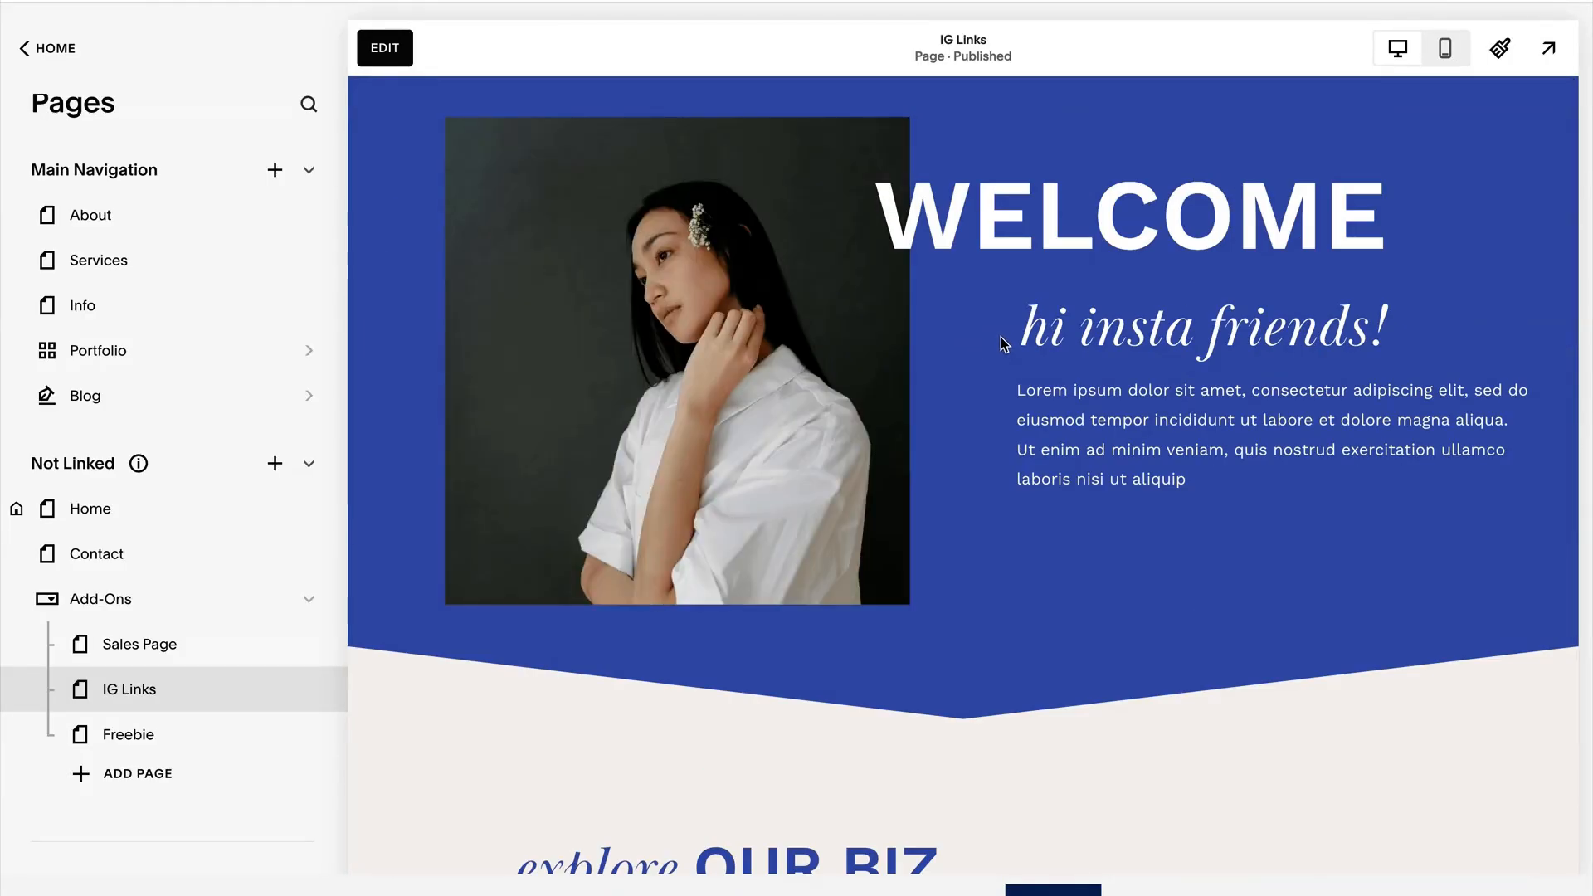
{"action": "scroll", "coordinate": [925, 365], "scroll_direction": "down", "scroll_amount": 7}
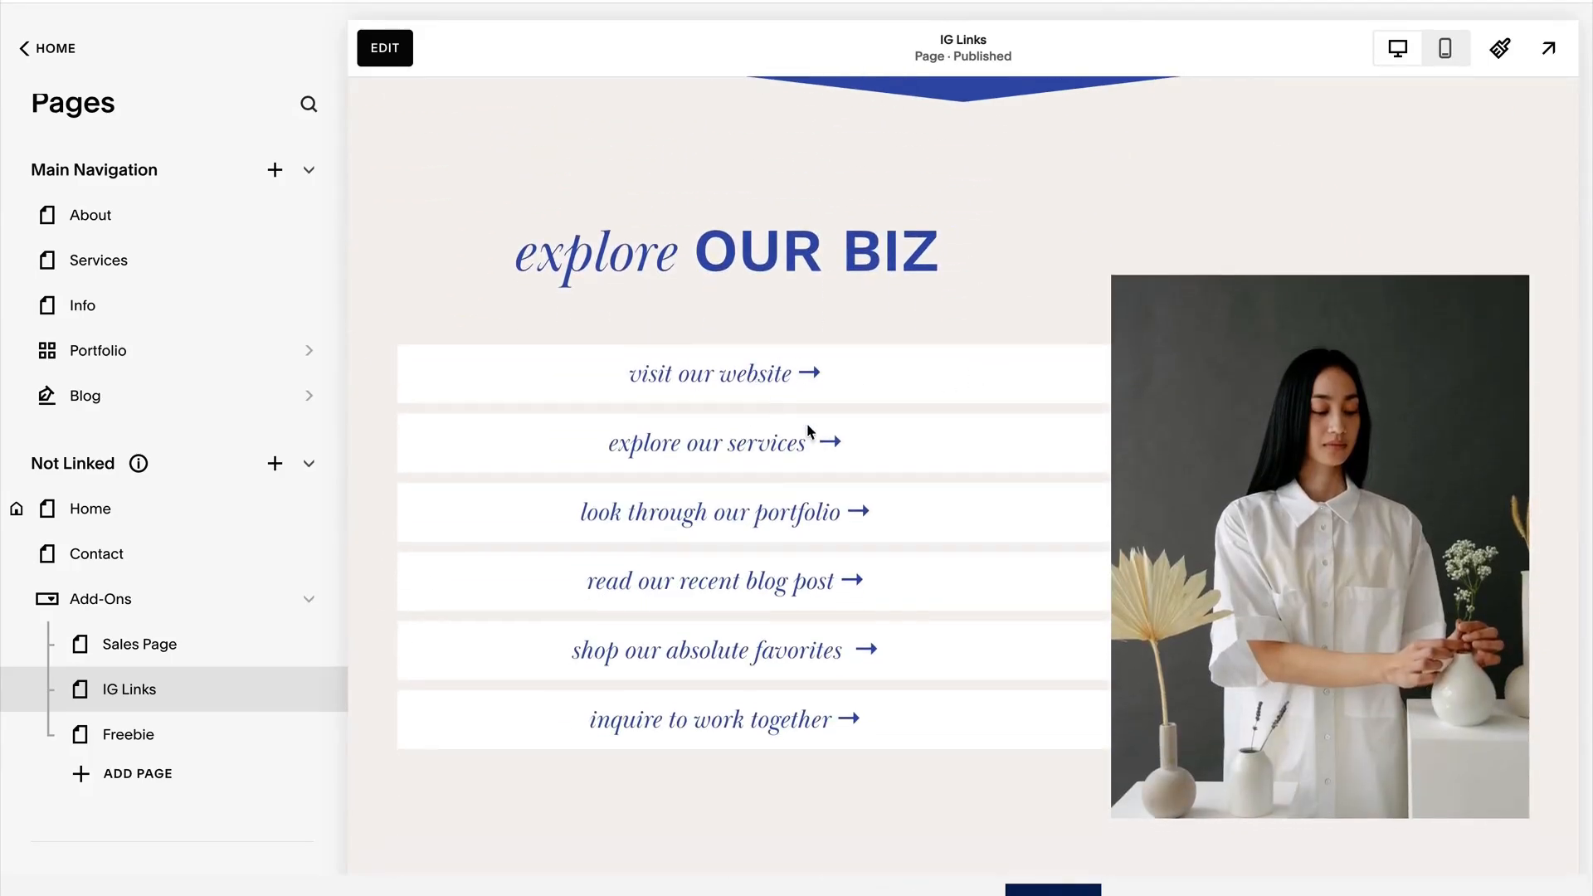
{"action": "scroll", "coordinate": [926, 461], "scroll_direction": "down", "scroll_amount": 8}
{"action": "scroll", "coordinate": [925, 456], "scroll_direction": "up", "scroll_amount": 15}
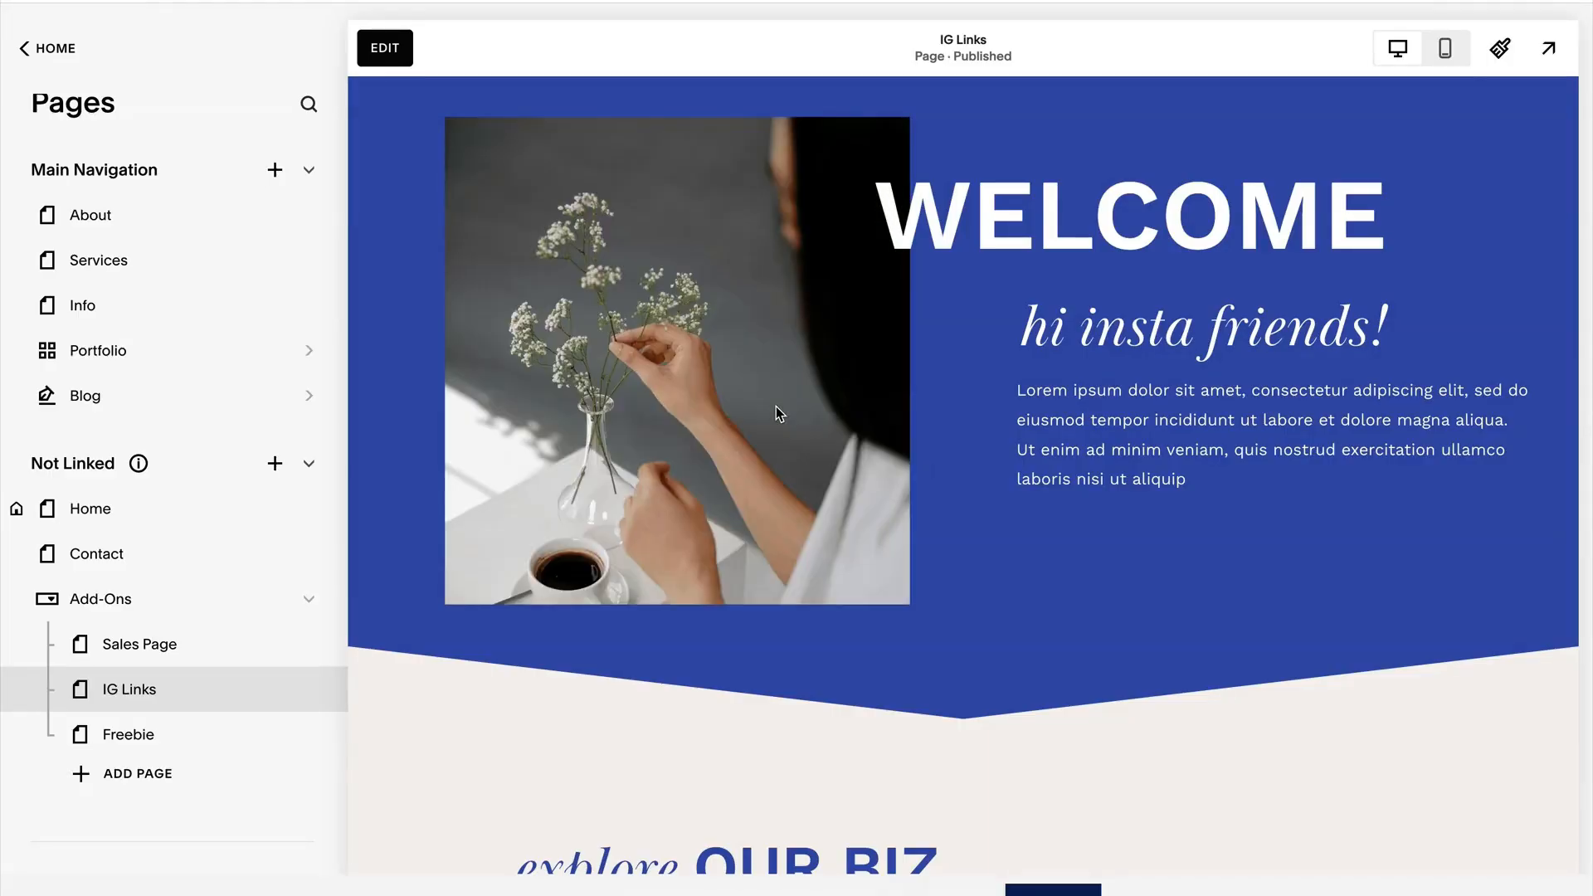
Start editing the IG Links page and change the heading under WELCOME to "hi followers!".
{"action": "left_click", "coordinate": [389, 51]}
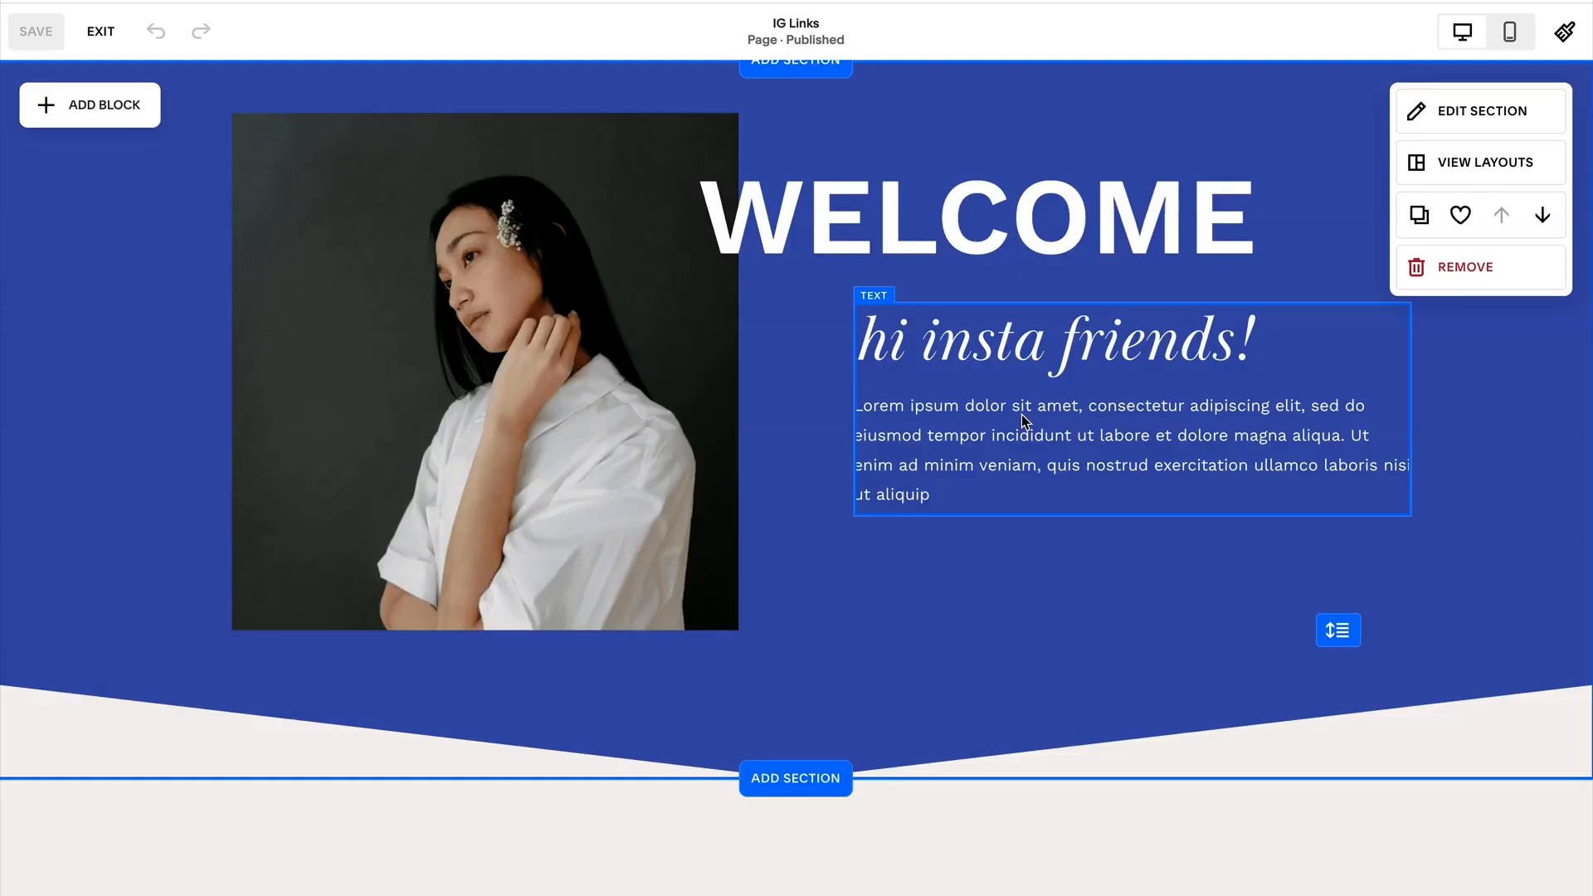
{"action": "left_click", "coordinate": [971, 415]}
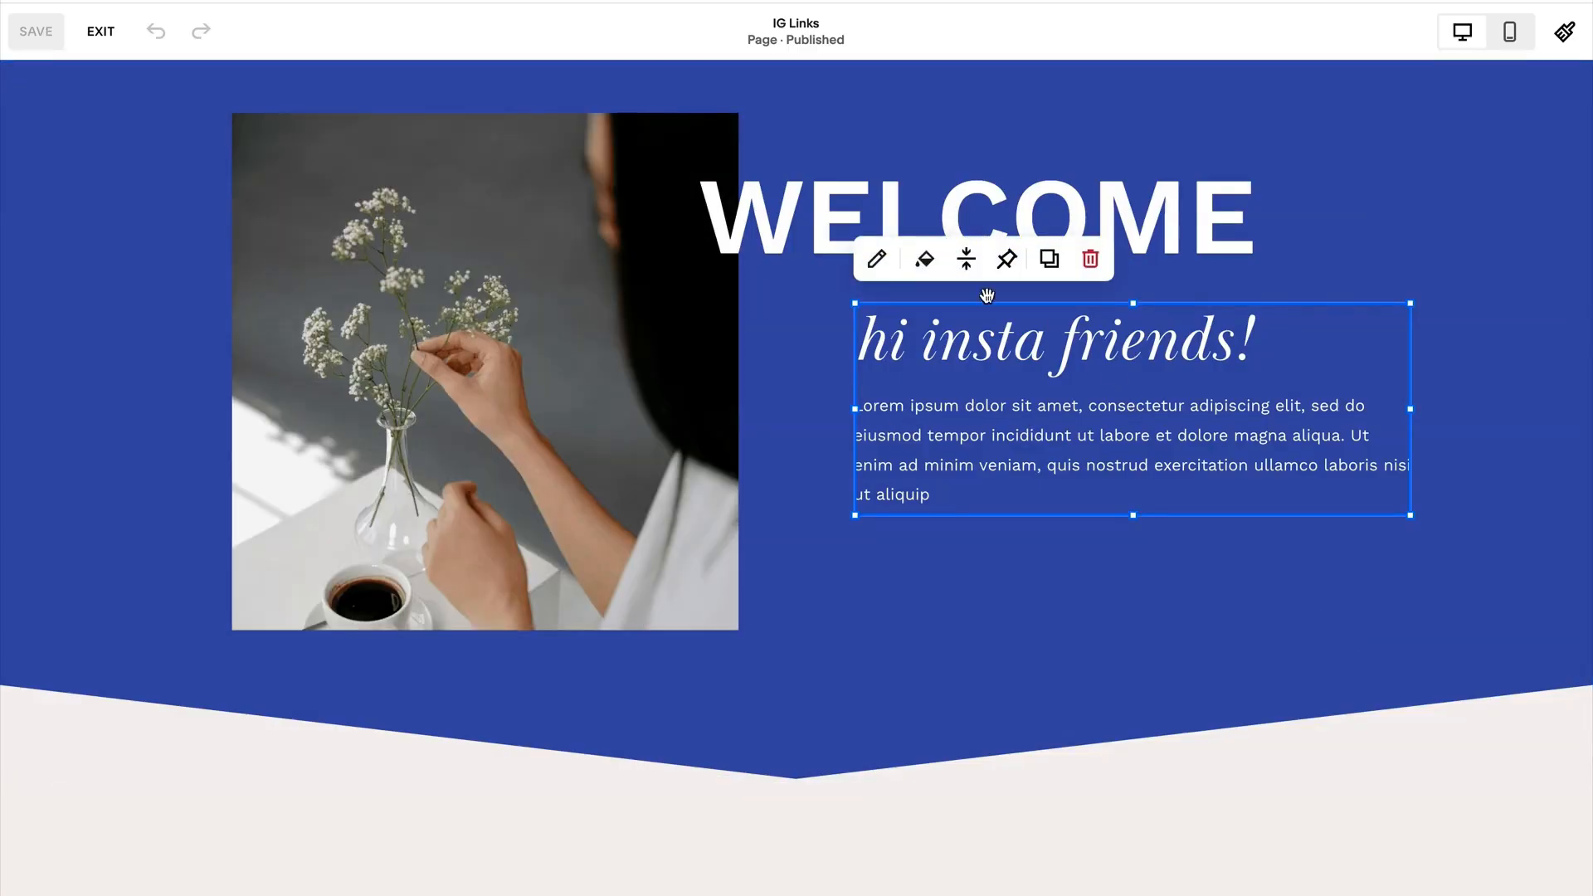
{"action": "double_click", "coordinate": [1075, 349]}
{"action": "left_click", "coordinate": [1114, 348]}
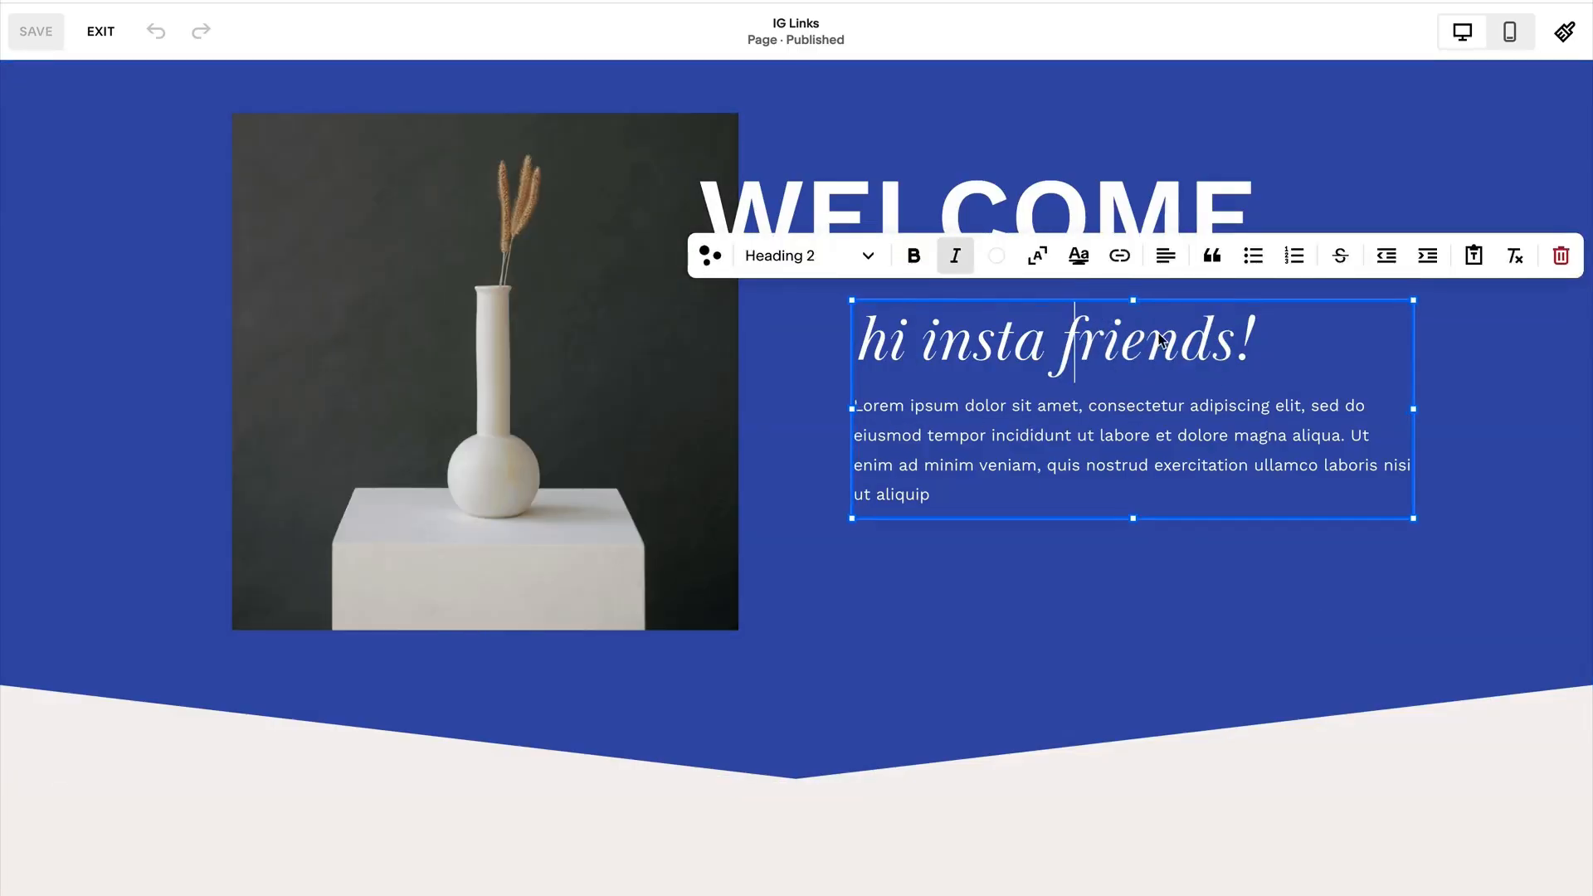
{"action": "left_click_drag", "start_coordinate": [1232, 340], "coordinate": [926, 348]}
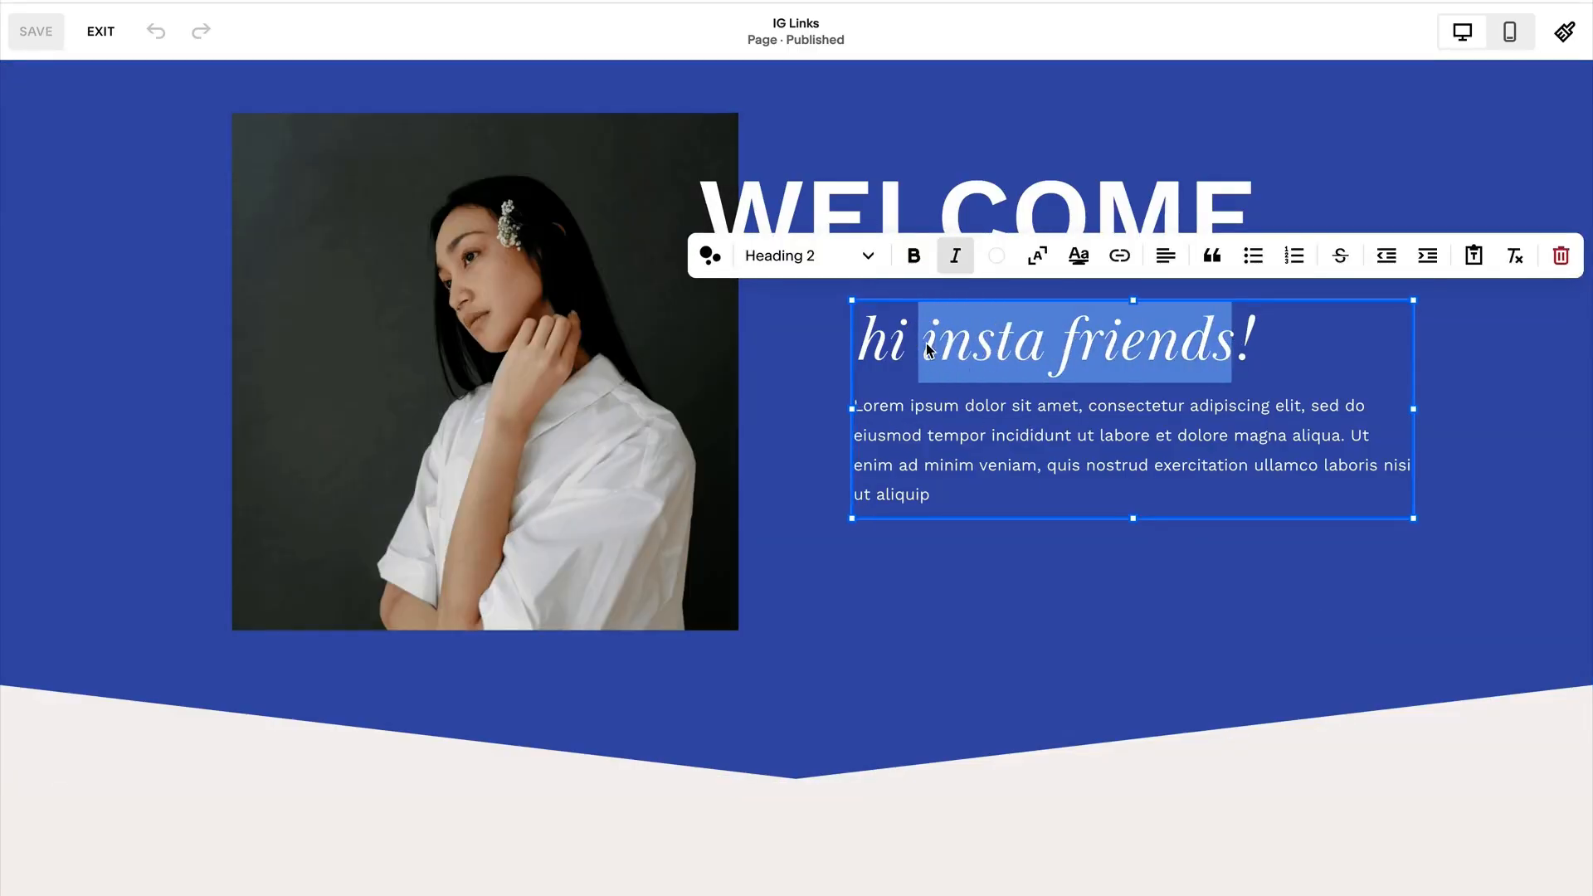
{"action": "type", "text": "f"}
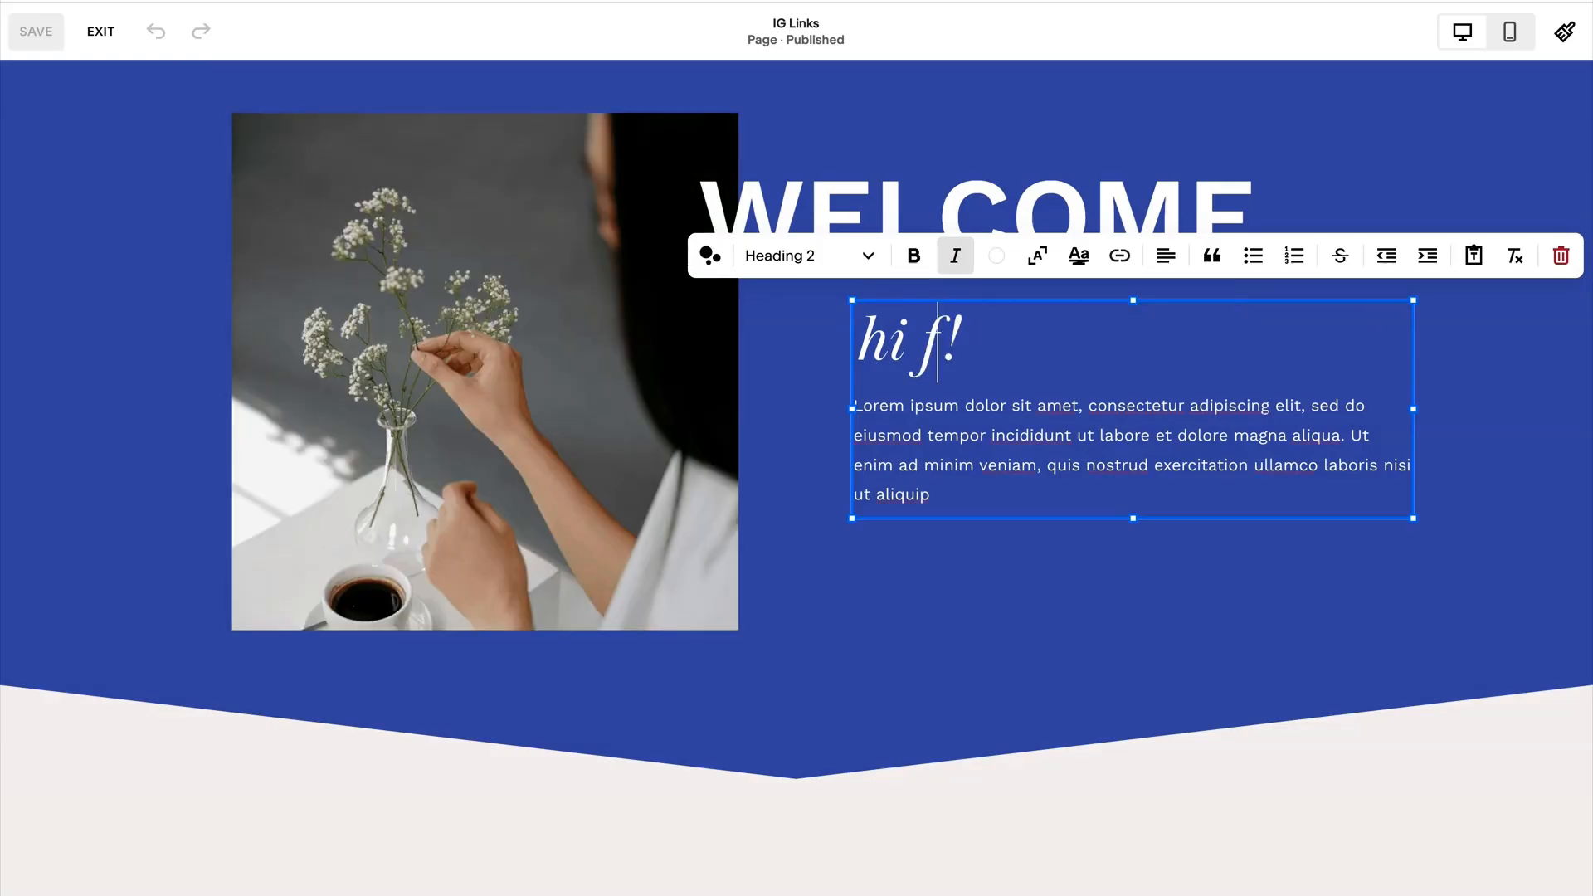
{"action": "type", "text": "ollowers"}
Delete the welcome paragraph's last sentence, starting "Ut enim ad minim veniam", and leave the text block.
{"action": "left_click", "coordinate": [907, 464]}
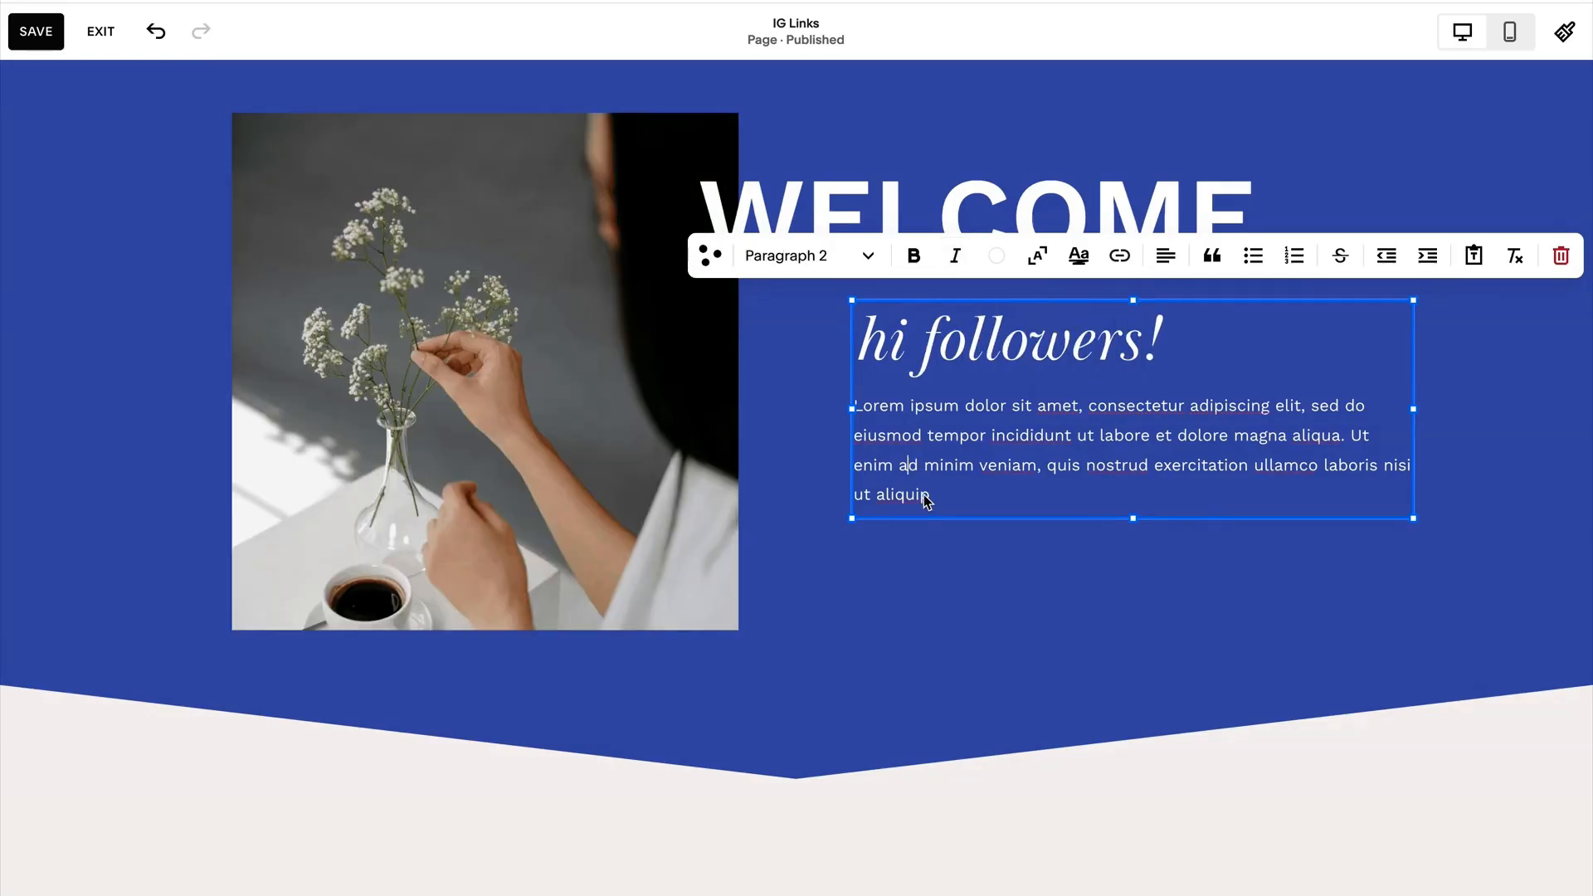
{"action": "left_click_drag", "start_coordinate": [927, 501], "coordinate": [1353, 434]}
{"action": "key", "text": "BackSpace"}
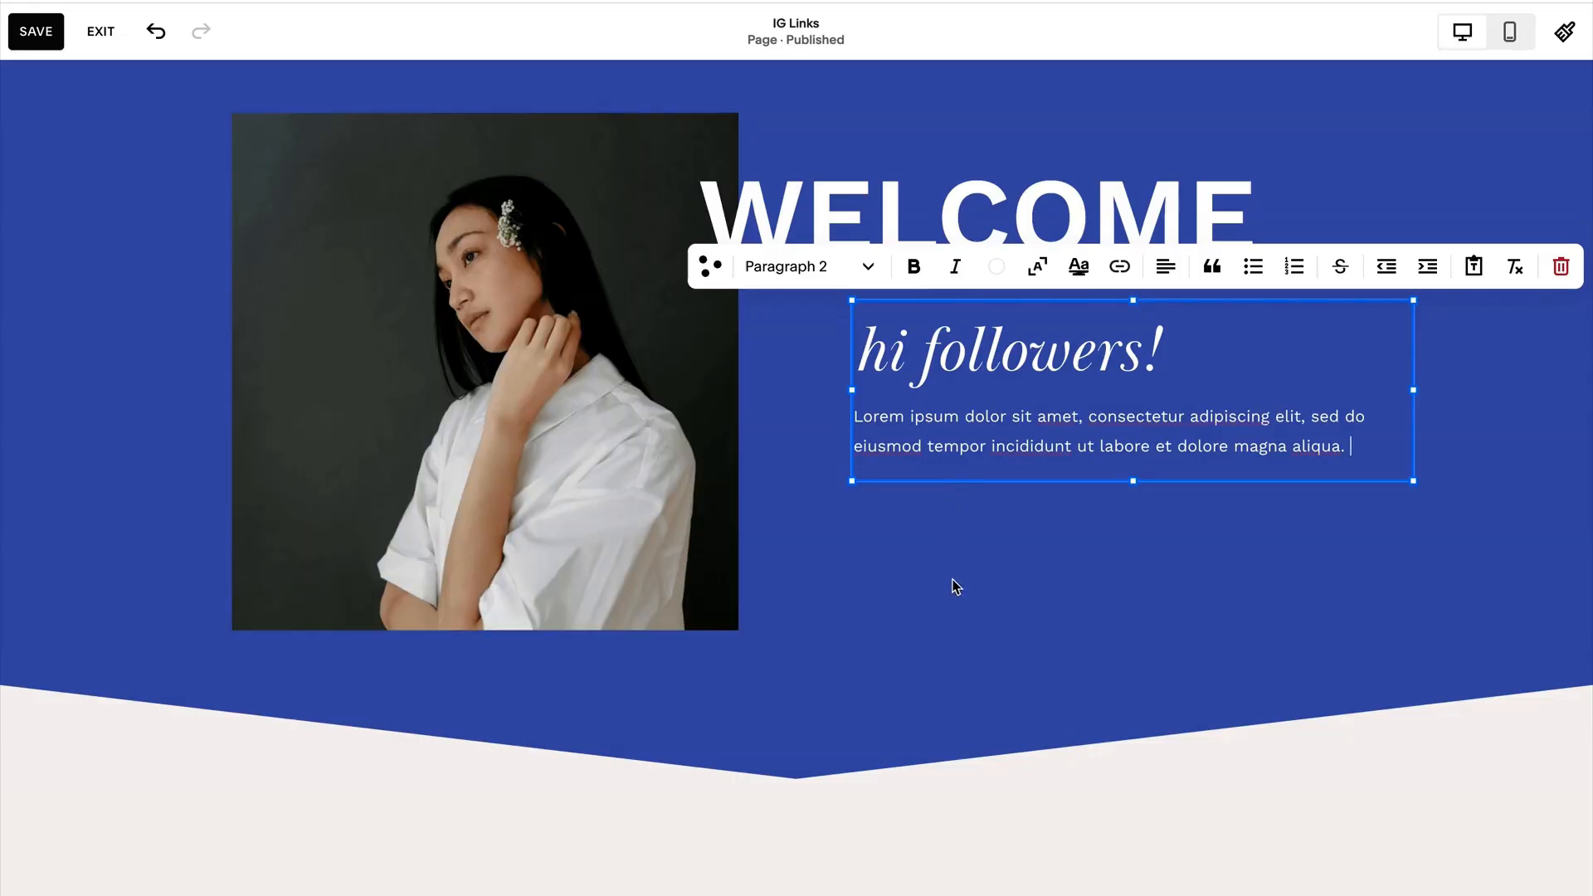
{"action": "left_click", "coordinate": [927, 577]}
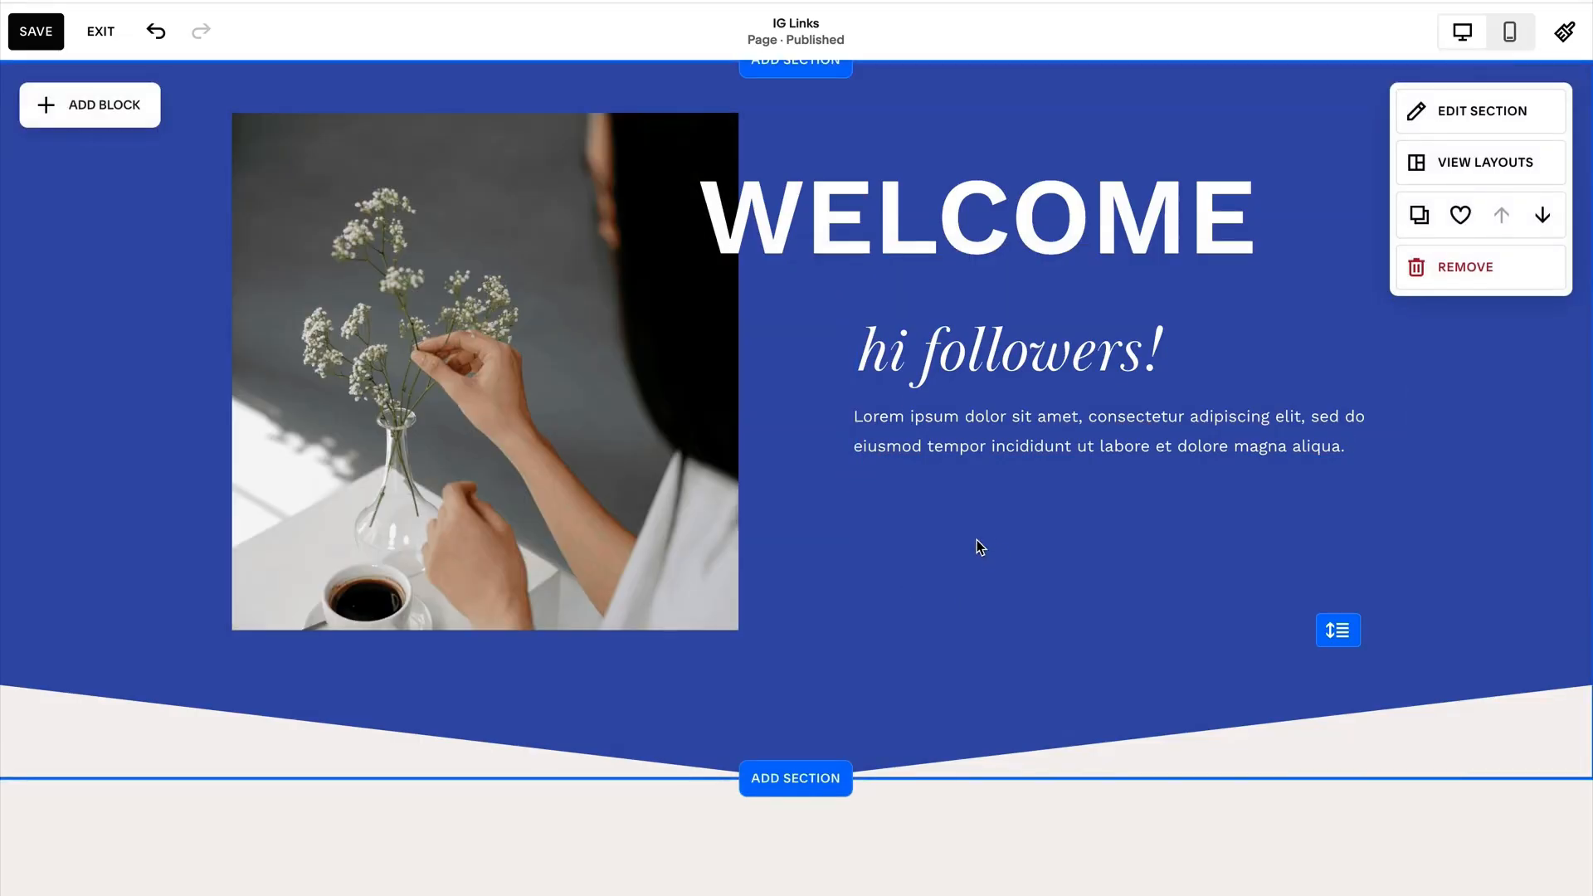
{"action": "scroll", "coordinate": [880, 606], "scroll_direction": "down", "scroll_amount": 5}
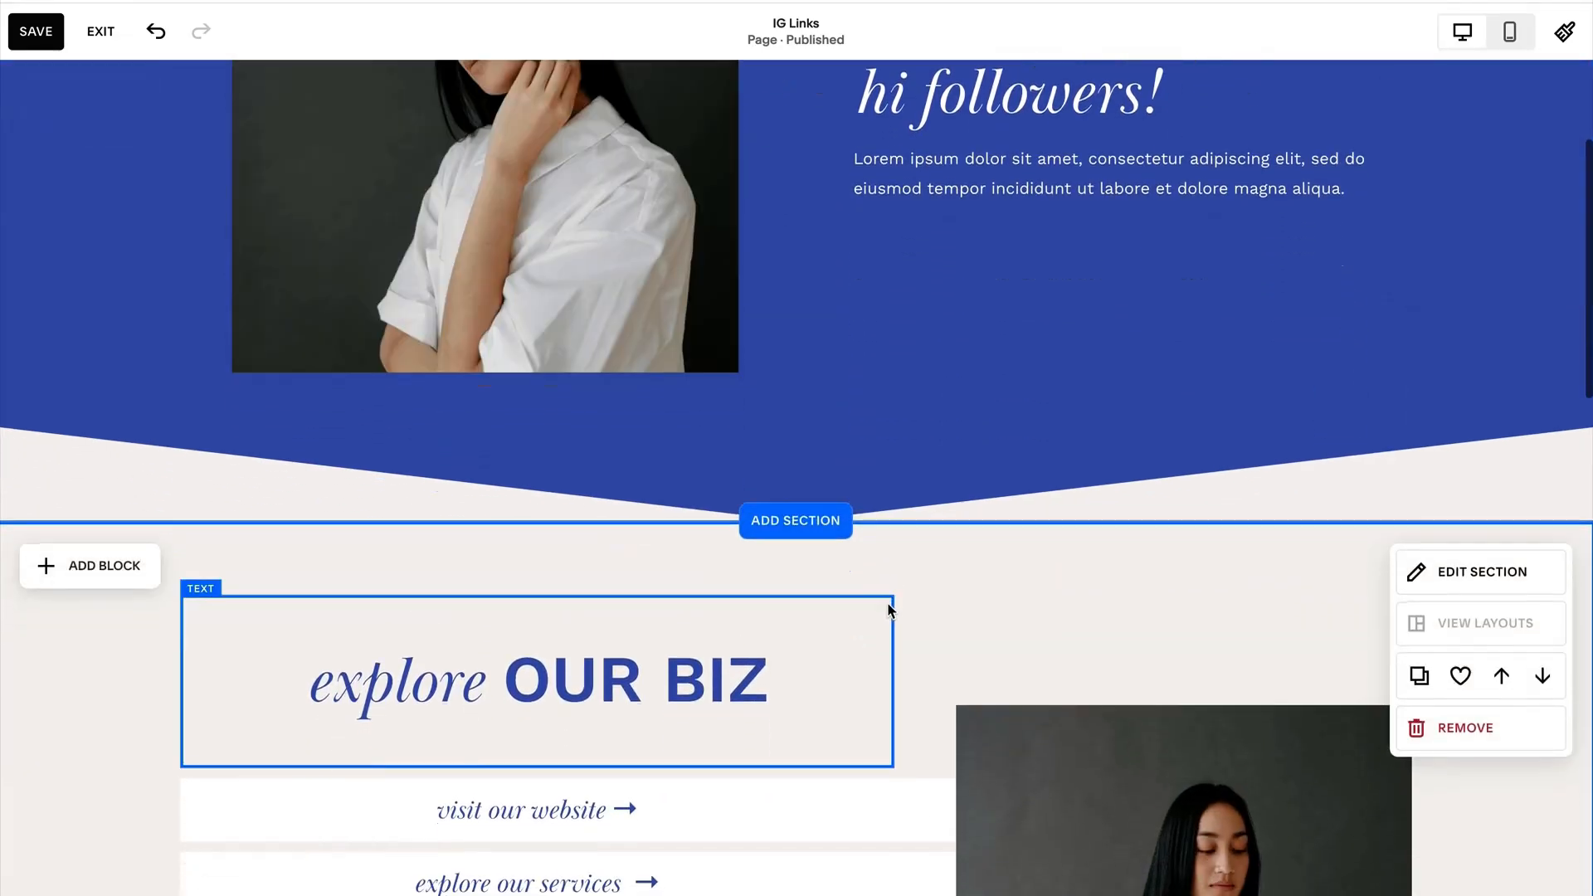
Link the "visit our website" text in the explore section to the site's About page, replacing the placeholder link.
{"action": "scroll", "coordinate": [888, 604], "scroll_direction": "down", "scroll_amount": 3}
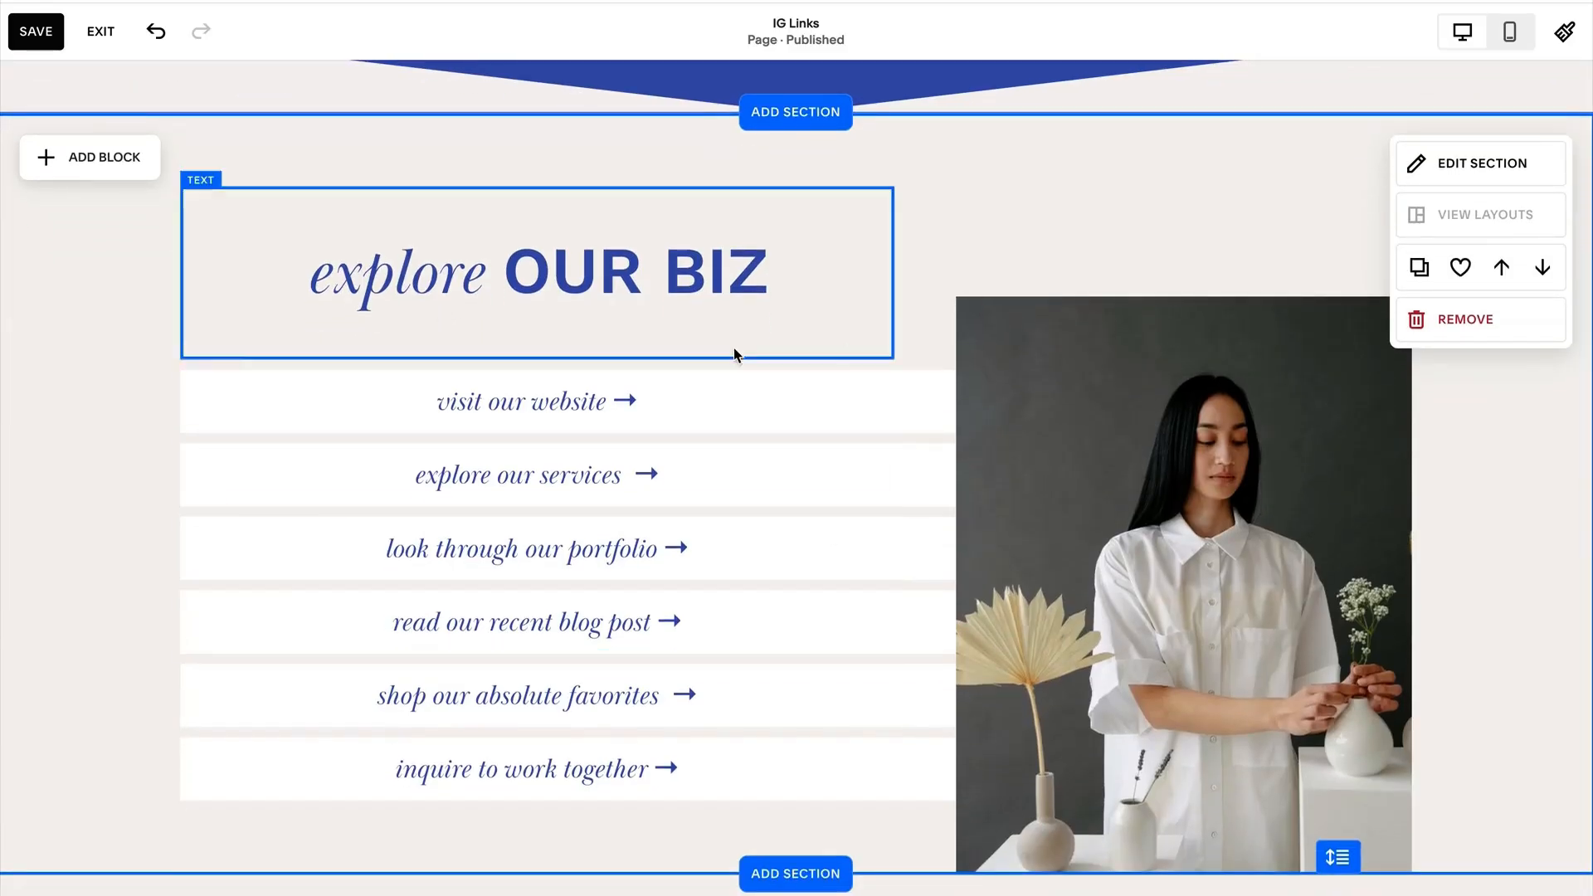
{"action": "triple_click", "coordinate": [509, 406]}
{"action": "left_click", "coordinate": [612, 333]}
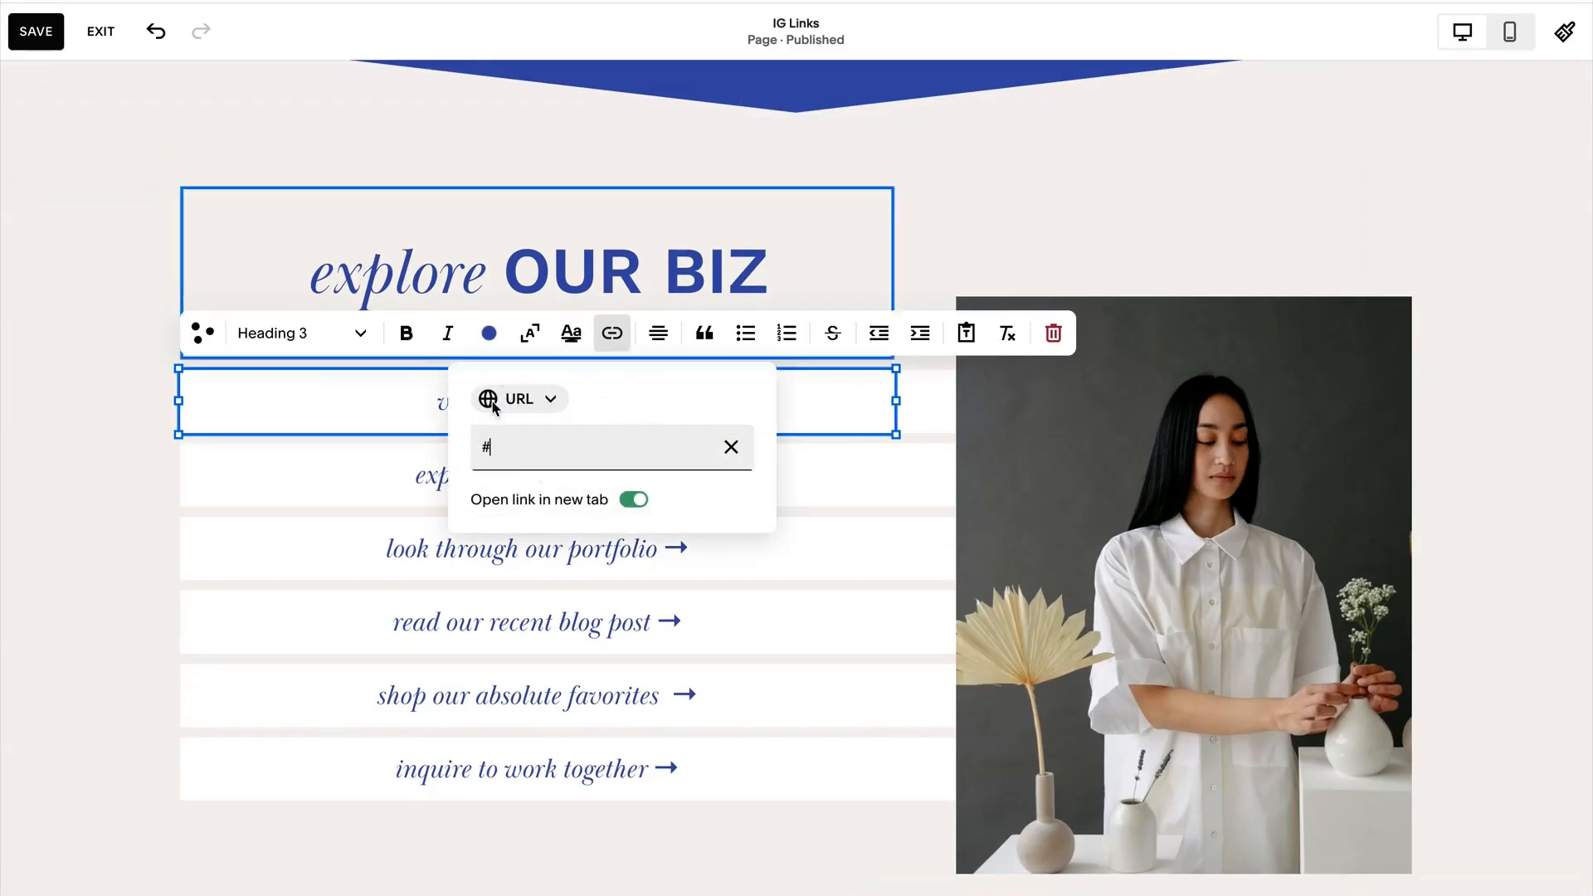
{"action": "left_click", "coordinate": [488, 456]}
{"action": "left_click", "coordinate": [727, 448]}
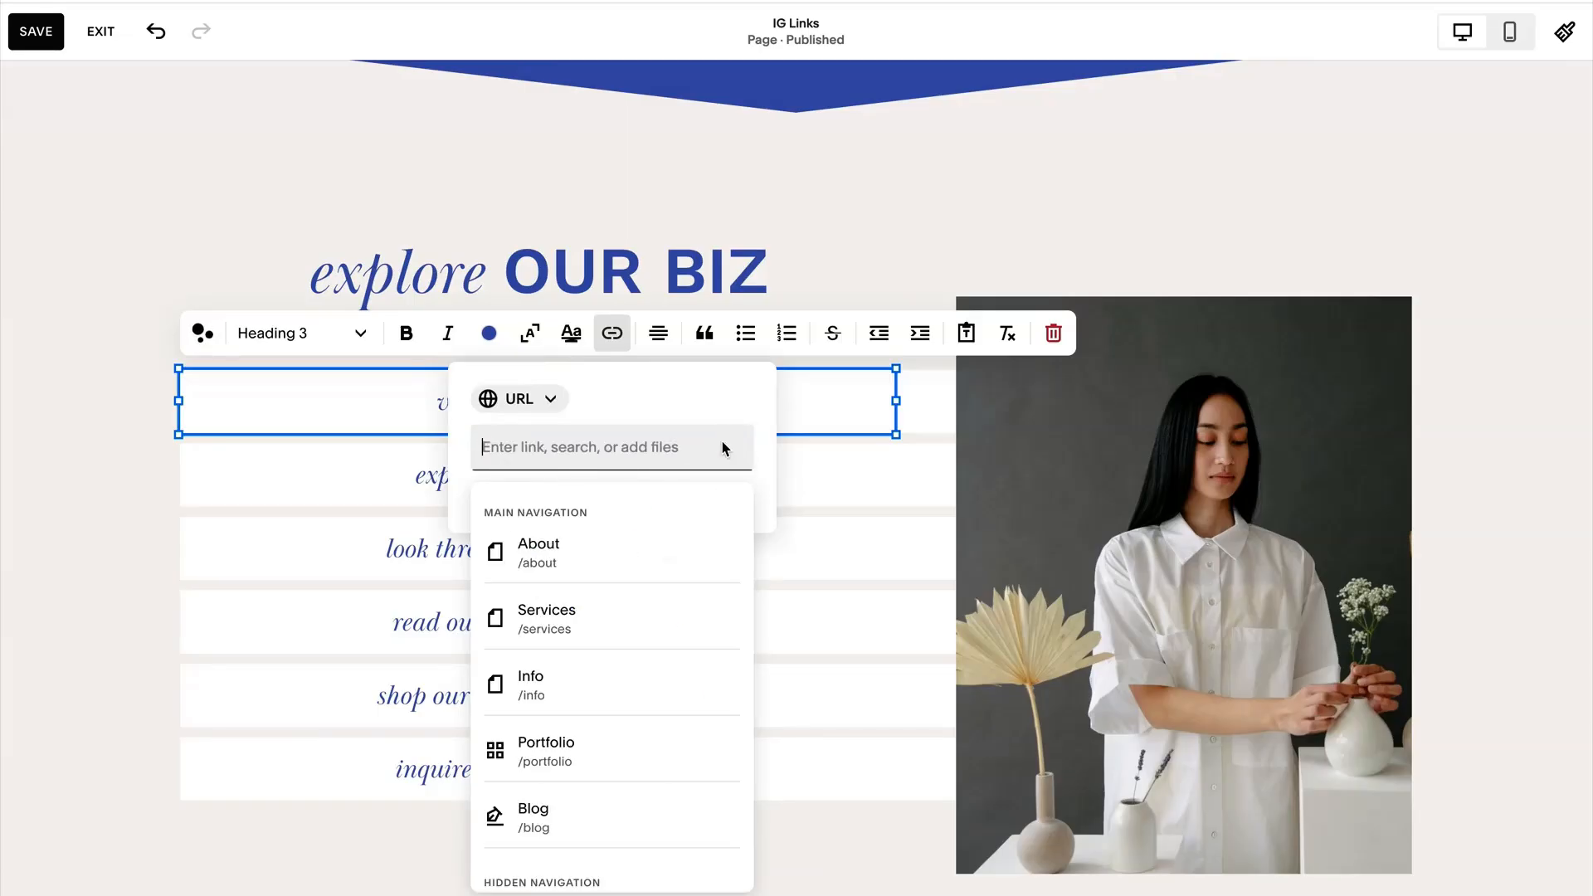
{"action": "left_click", "coordinate": [610, 560]}
{"action": "left_click", "coordinate": [107, 537]}
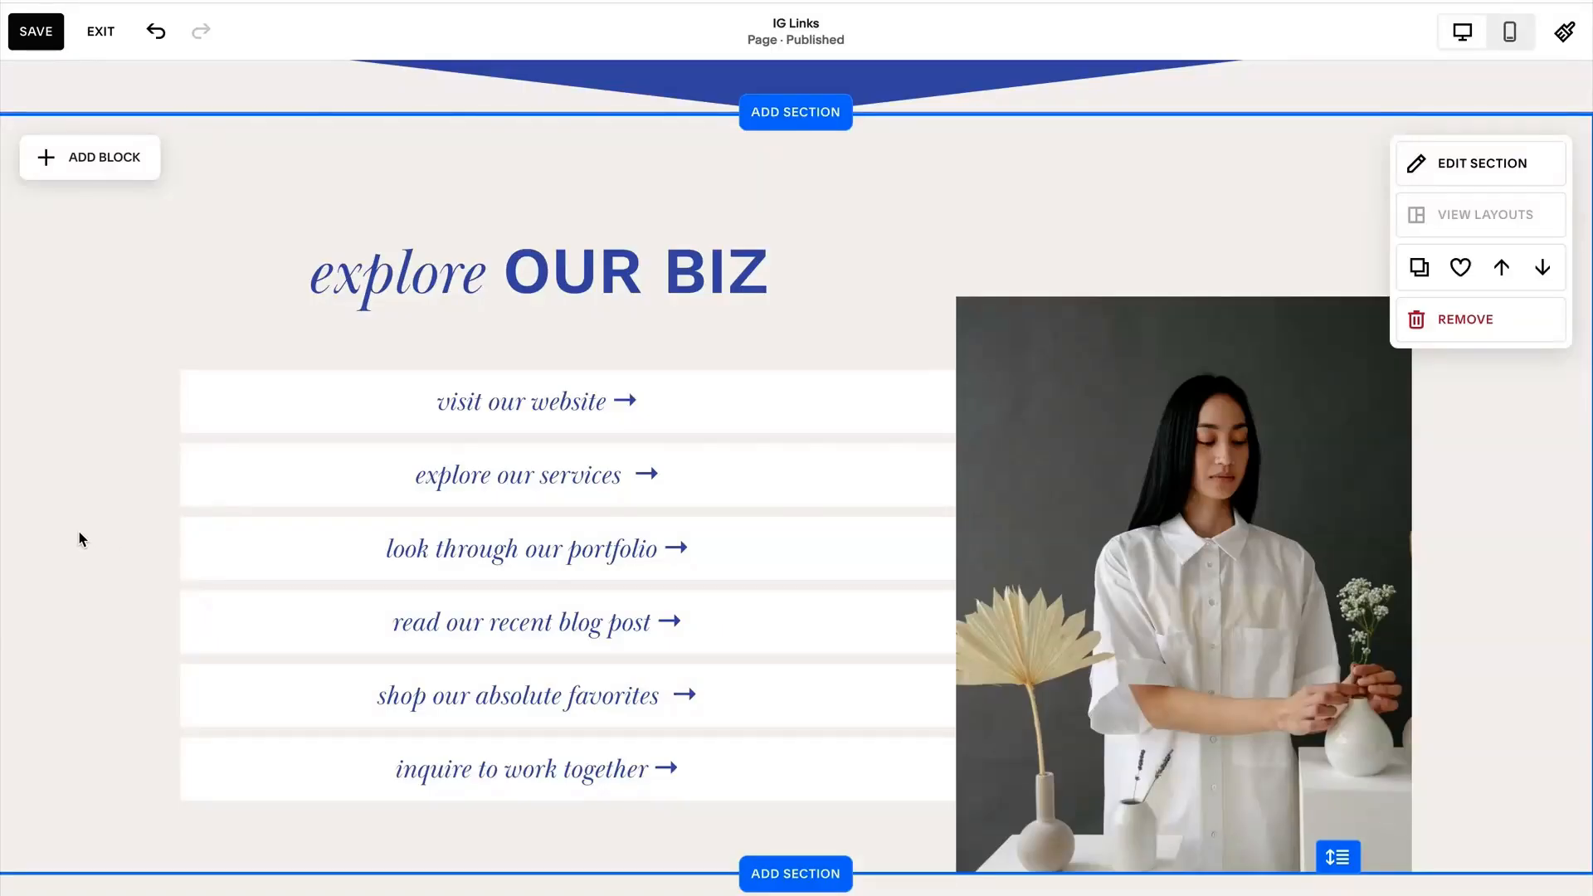
Replace the explore section's image with Unearth-14.jpg from the image library.
{"action": "left_click", "coordinate": [1204, 545]}
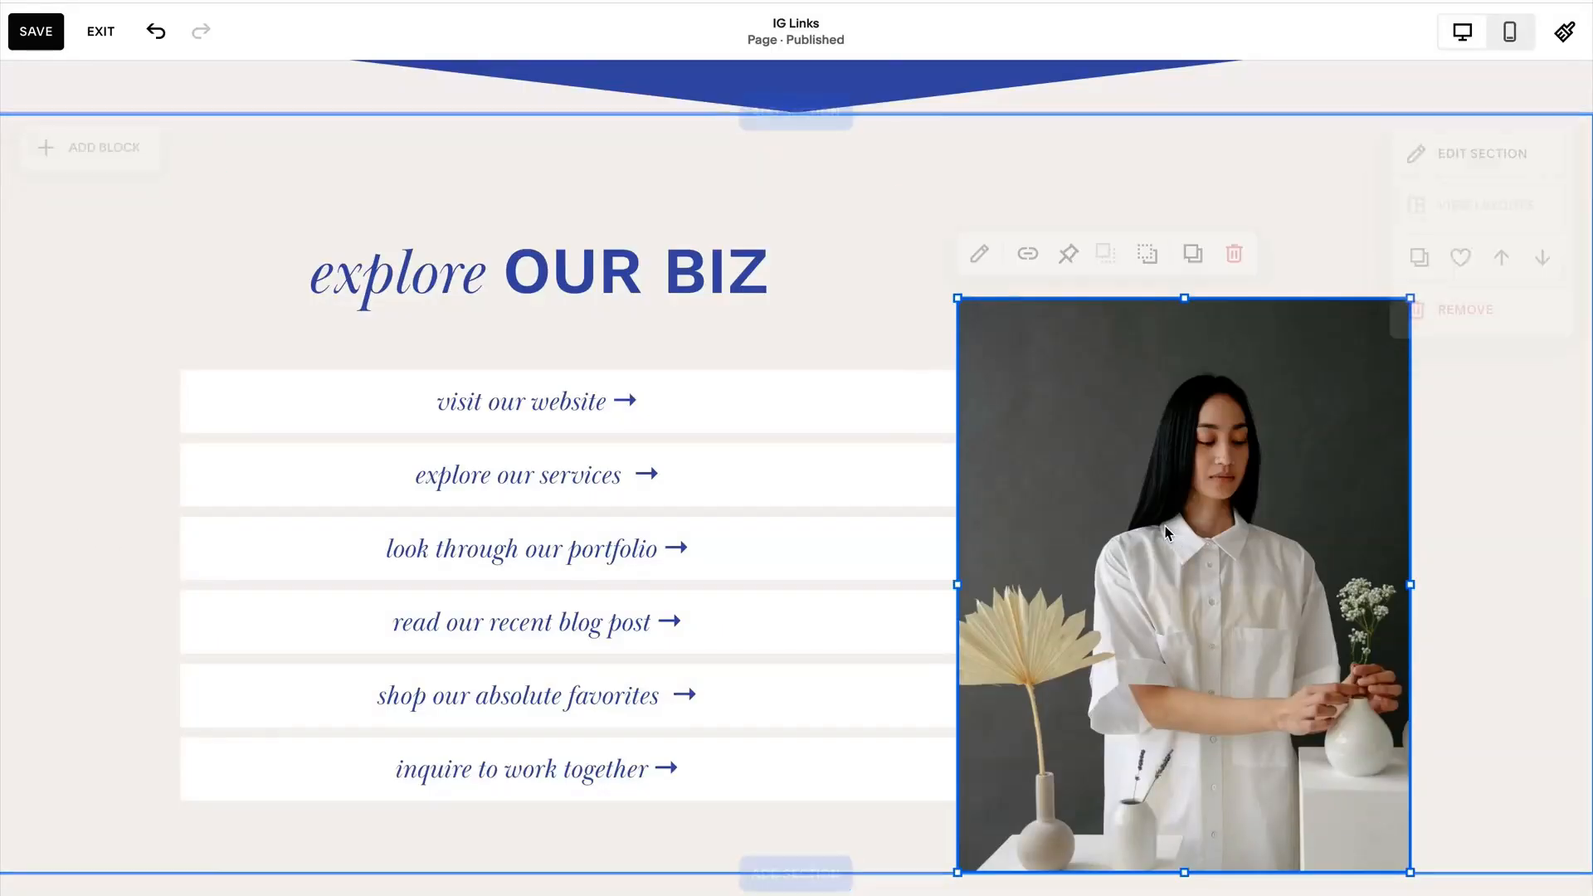
{"action": "left_click", "coordinate": [981, 252]}
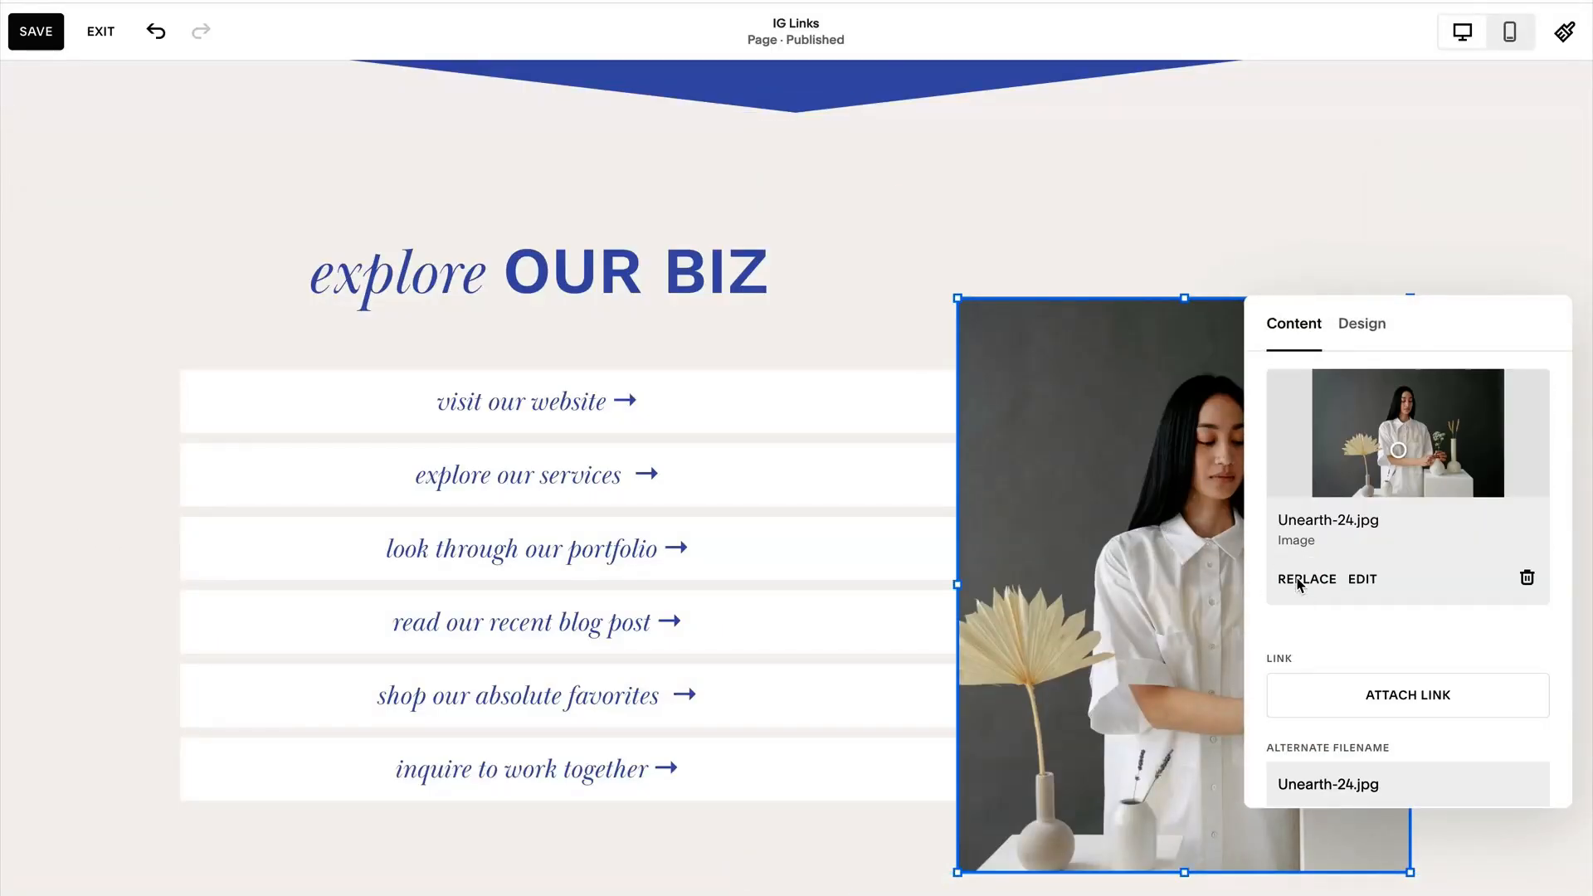
{"action": "left_click", "coordinate": [1300, 580]}
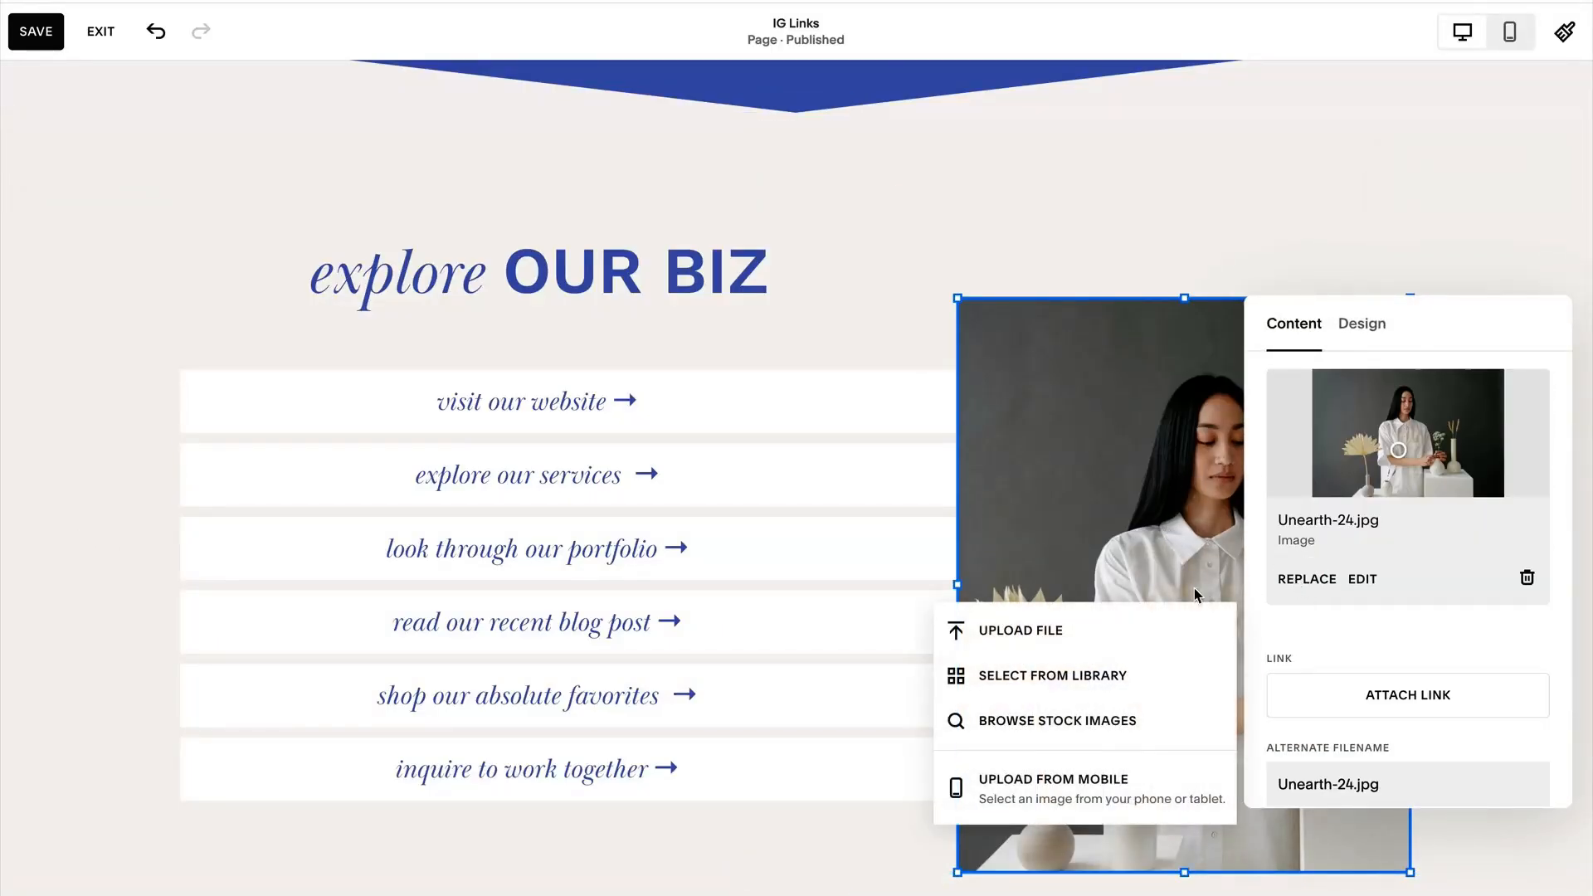
{"action": "left_click", "coordinate": [1018, 675]}
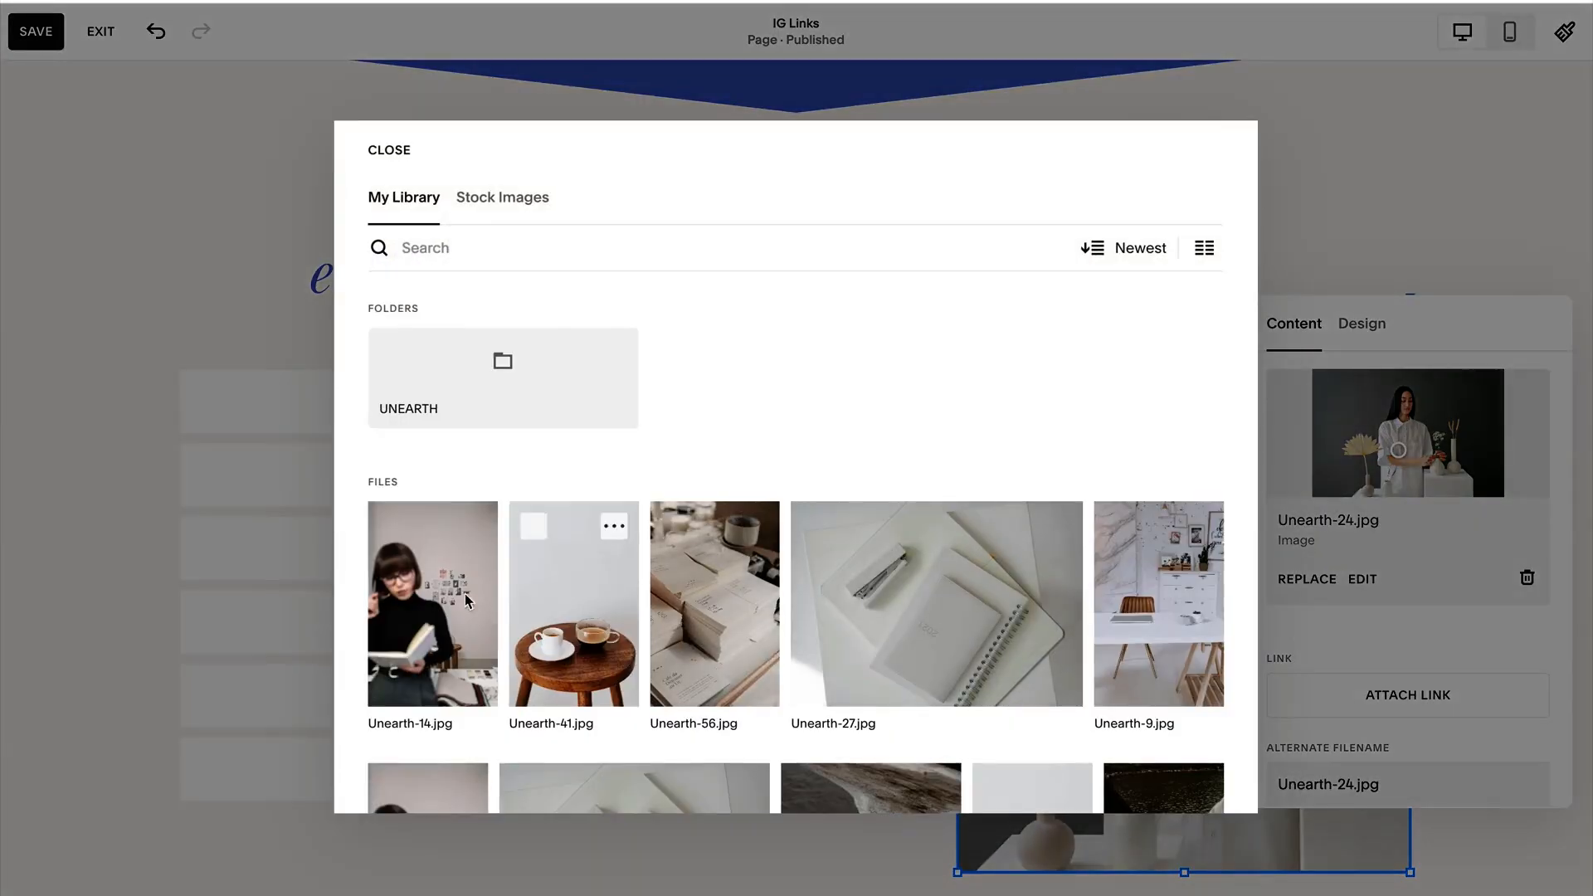
{"action": "left_click", "coordinate": [447, 621]}
{"action": "left_click", "coordinate": [1192, 775]}
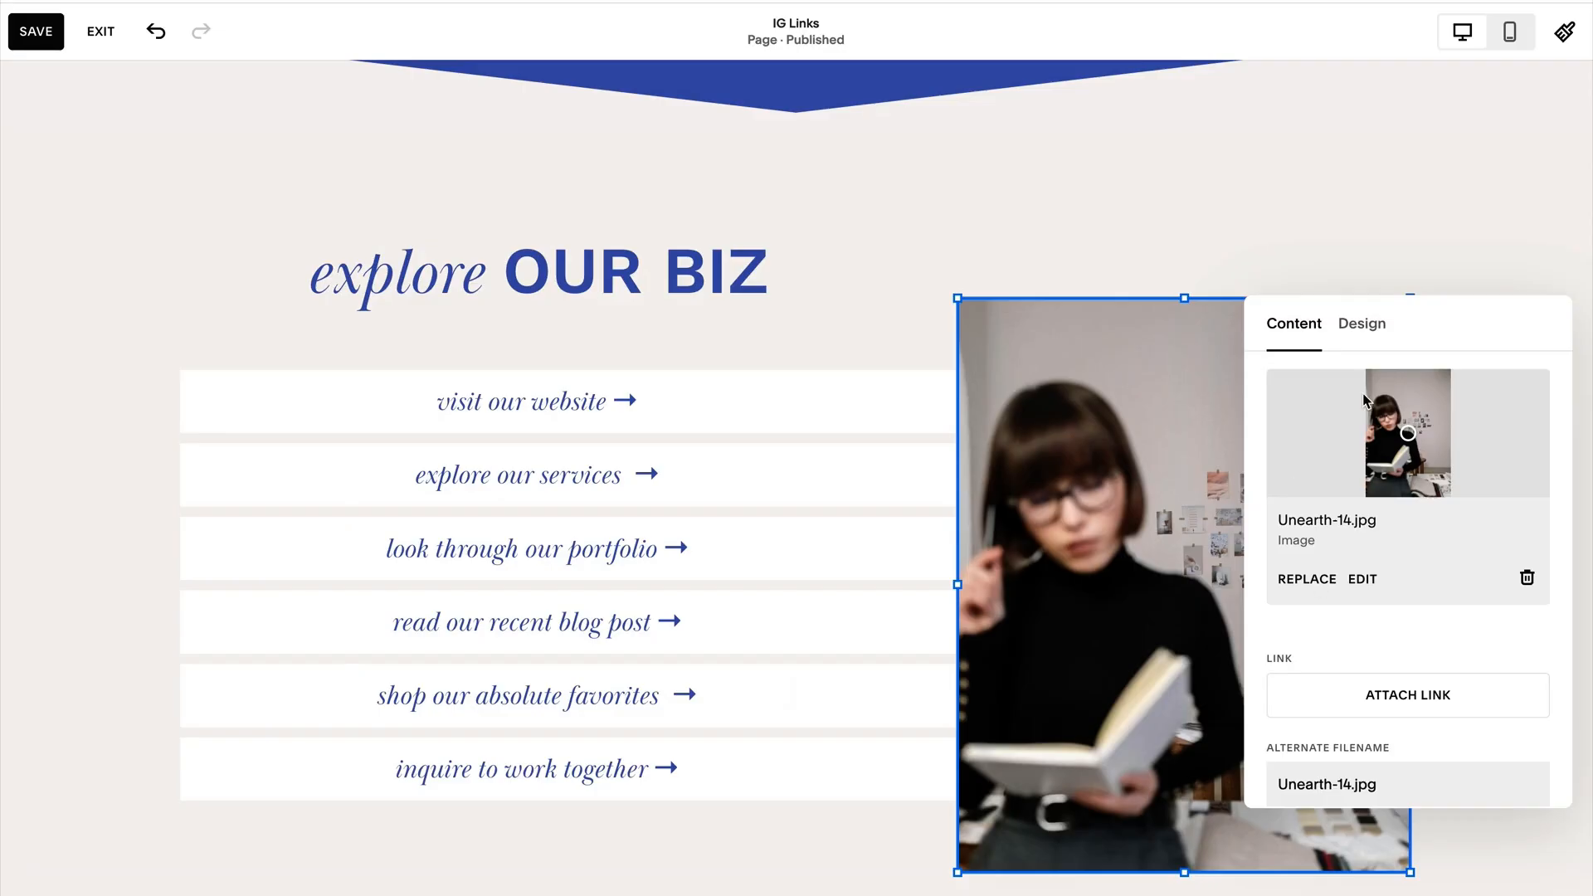
{"action": "left_click", "coordinate": [865, 306]}
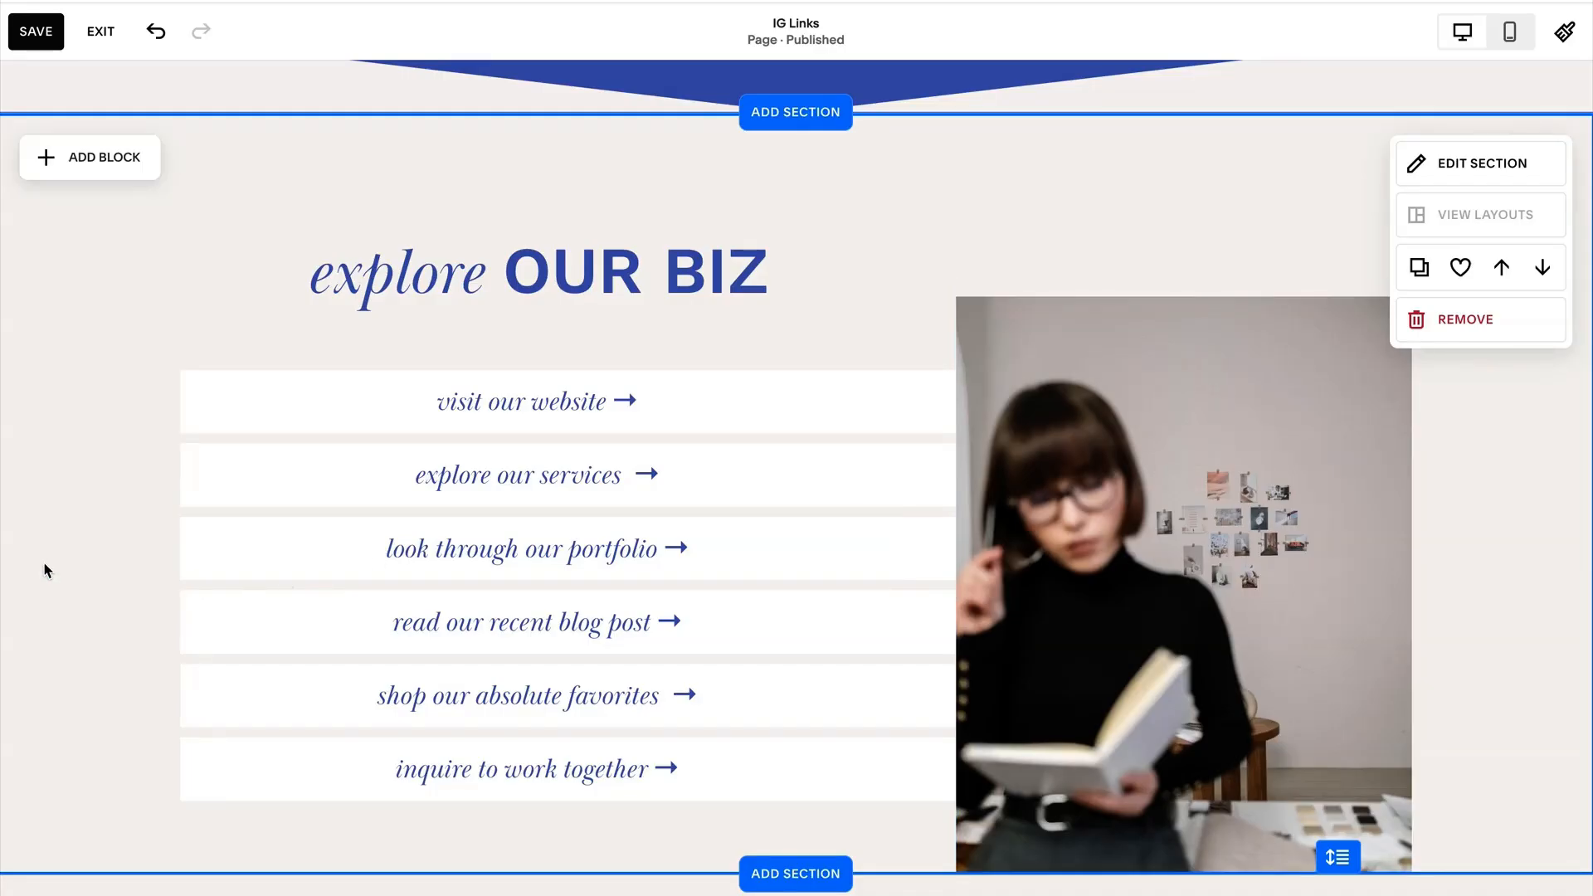
{"action": "scroll", "coordinate": [100, 568], "scroll_direction": "down", "scroll_amount": 1}
{"action": "scroll", "coordinate": [101, 569], "scroll_direction": "up", "scroll_amount": 1}
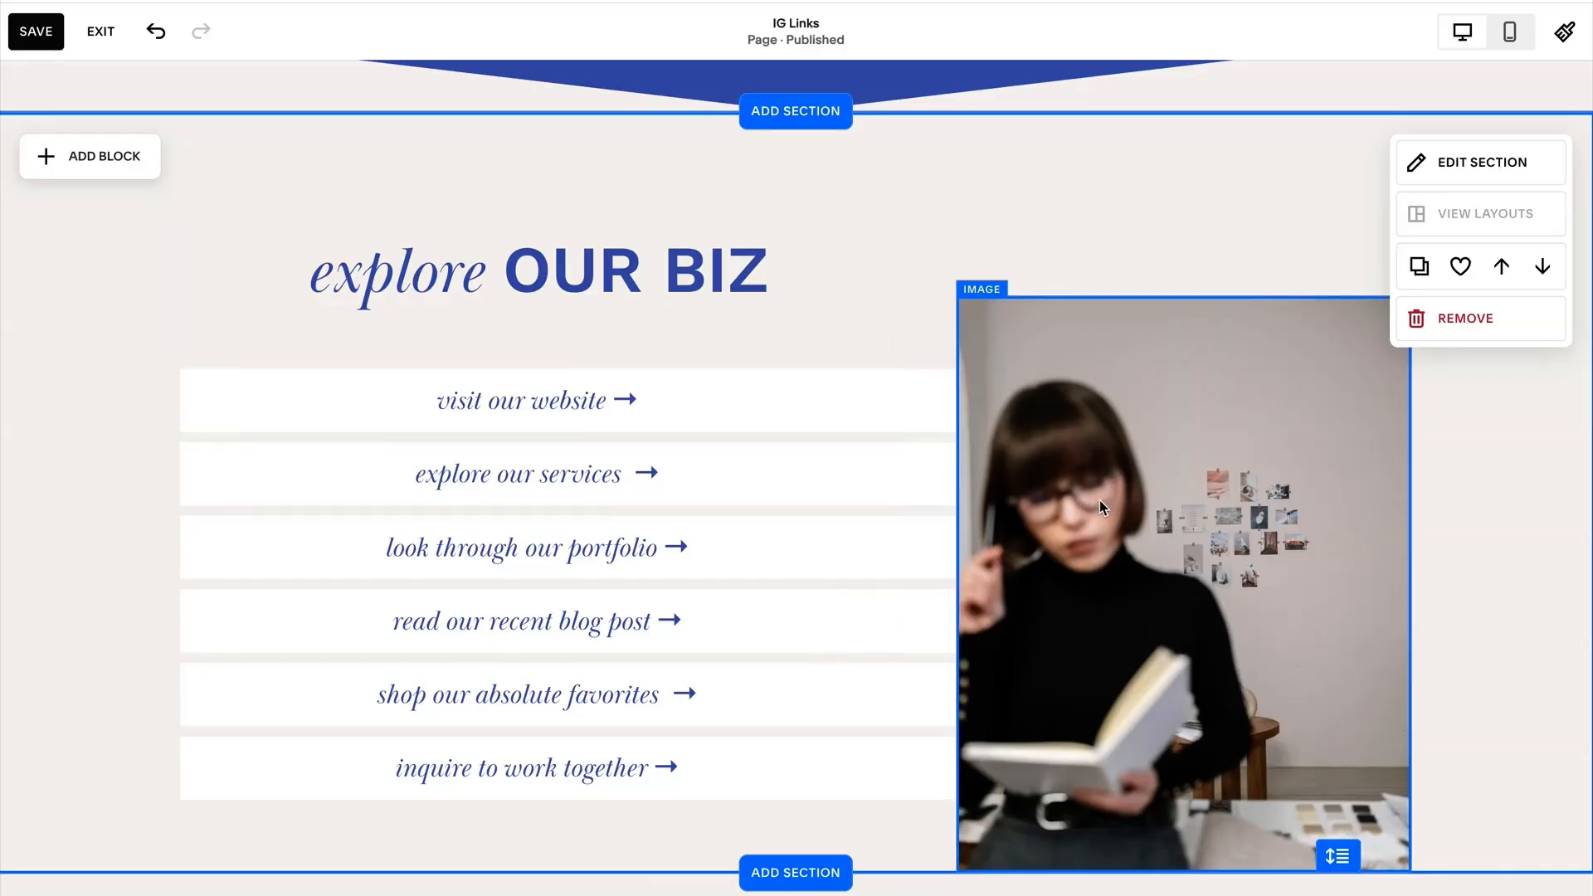
{"action": "scroll", "coordinate": [1099, 500], "scroll_direction": "down", "scroll_amount": 4}
{"action": "scroll", "coordinate": [1079, 239], "scroll_direction": "up", "scroll_amount": 4}
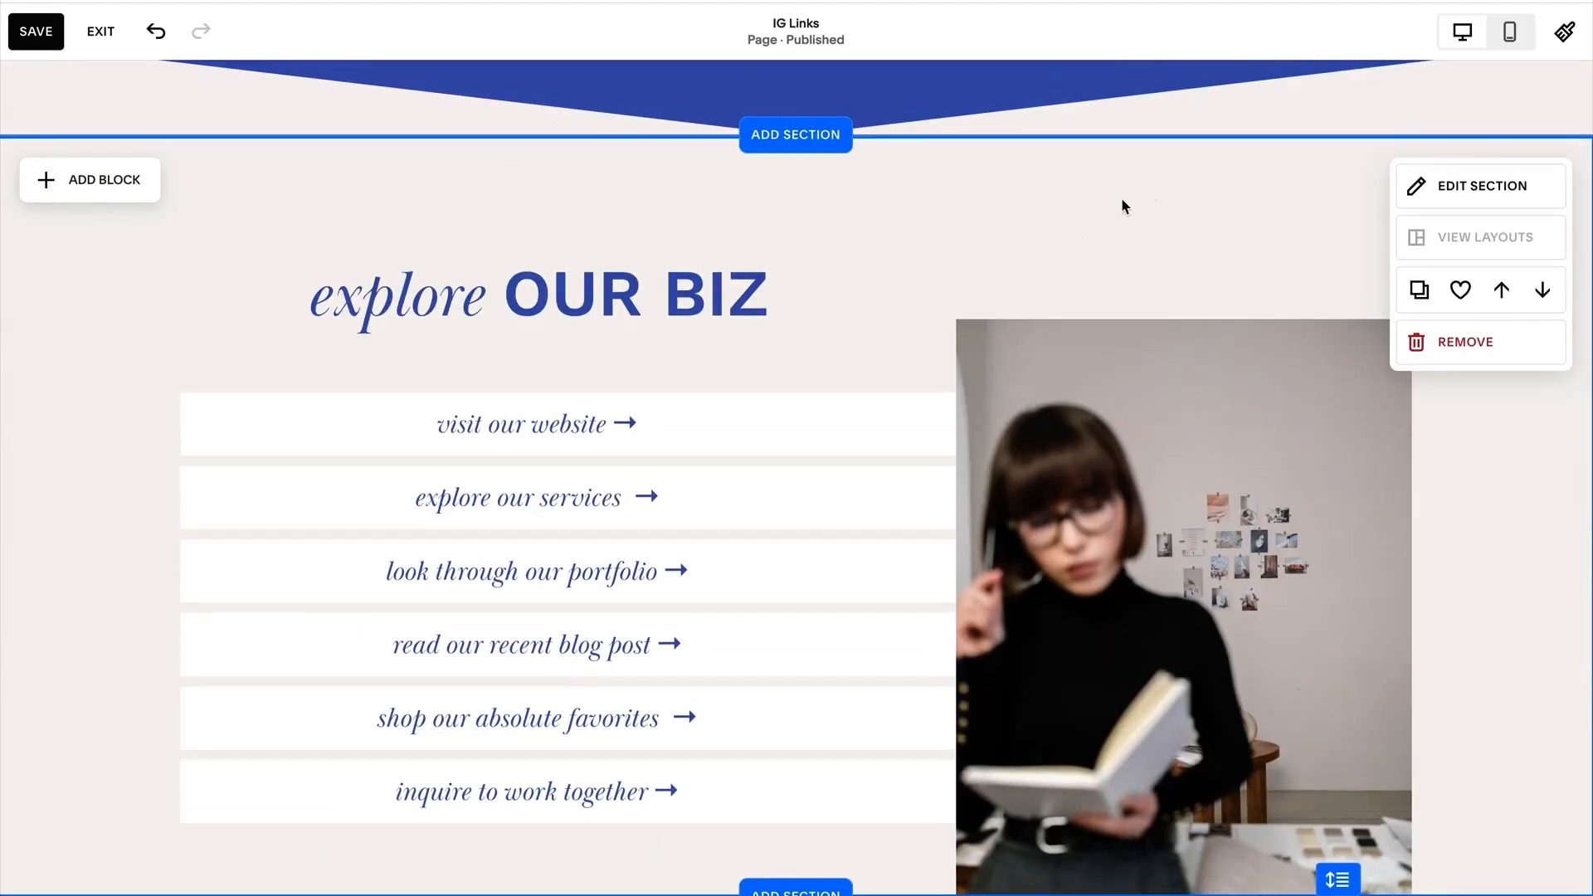
Try the Dark 1, Darkest 1 and Lightest 1 color themes on the "explore OUR BIZ" section and apply Light 1.
{"action": "left_click", "coordinate": [1459, 191]}
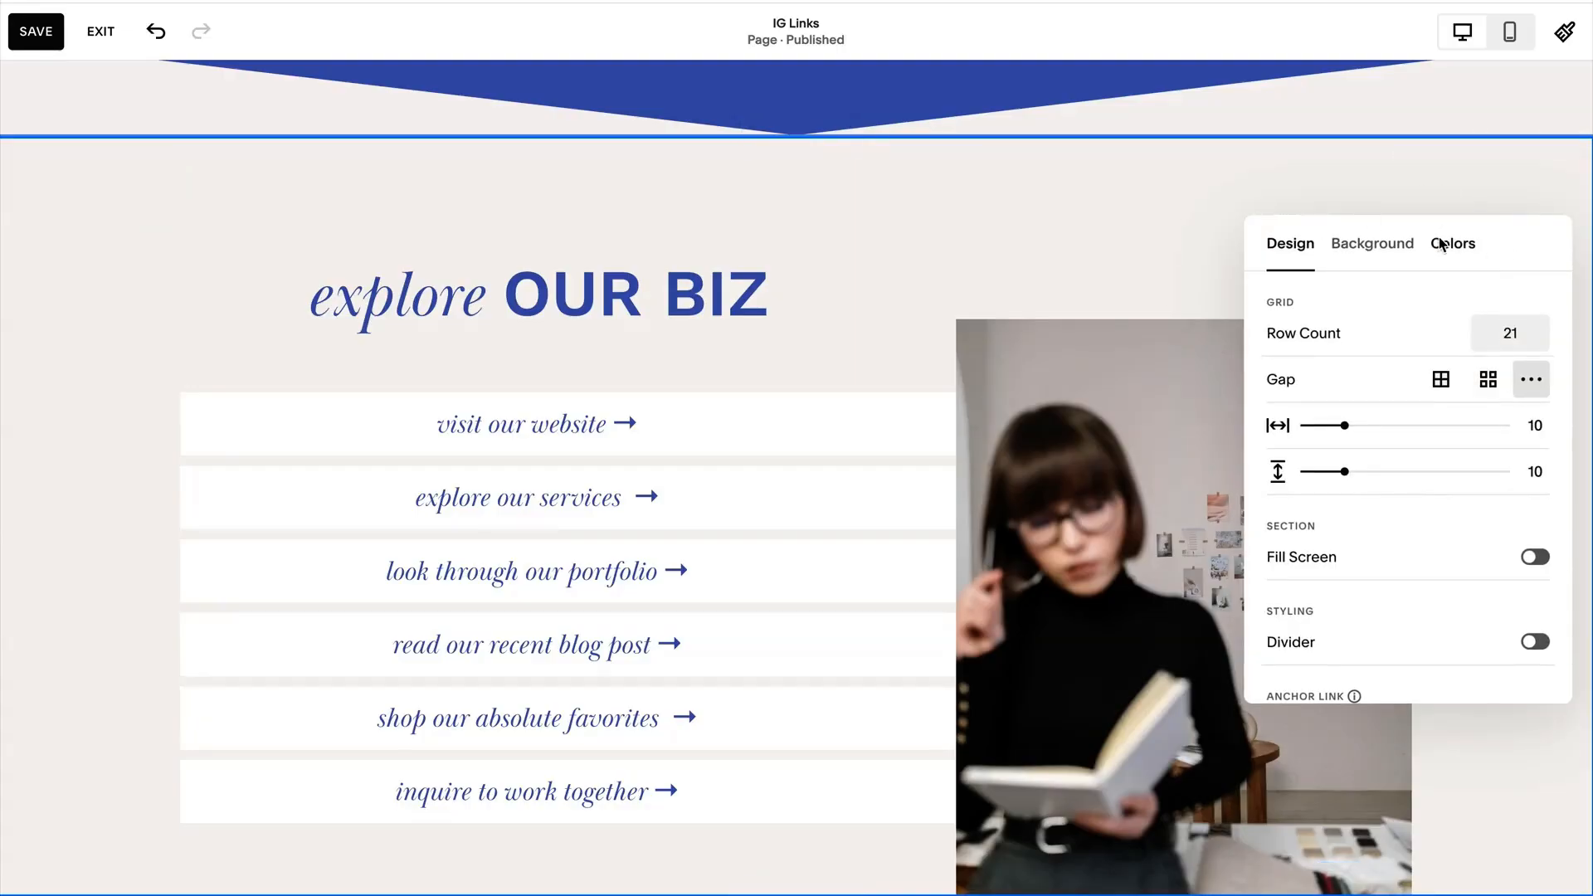
{"action": "left_click", "coordinate": [1460, 249]}
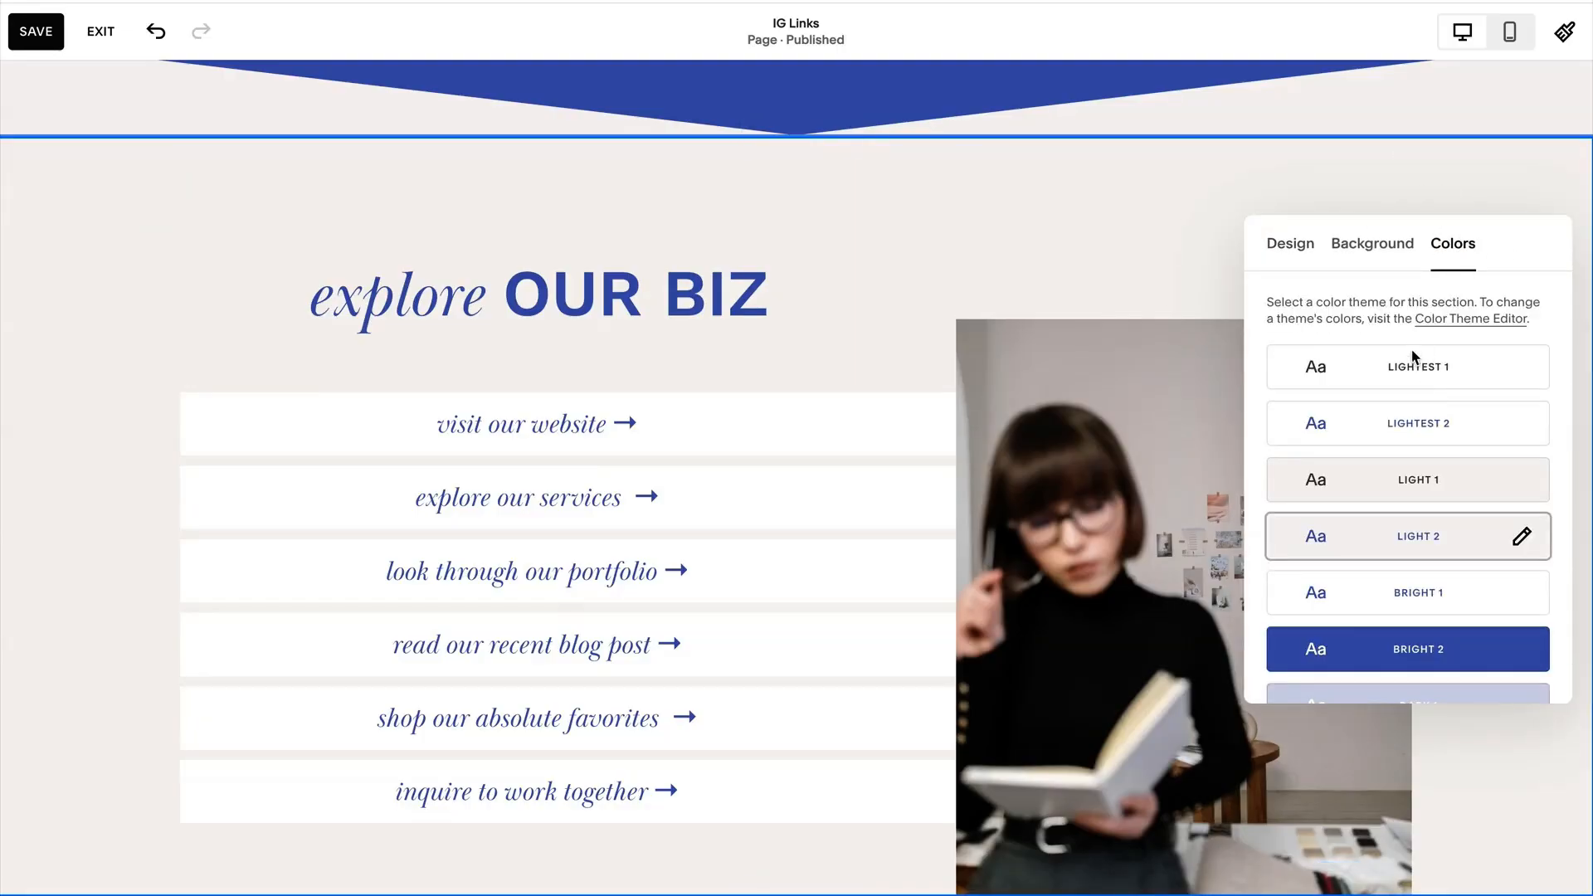
{"action": "scroll", "coordinate": [1428, 539], "scroll_direction": "down", "scroll_amount": 3}
{"action": "left_click", "coordinate": [1369, 478]}
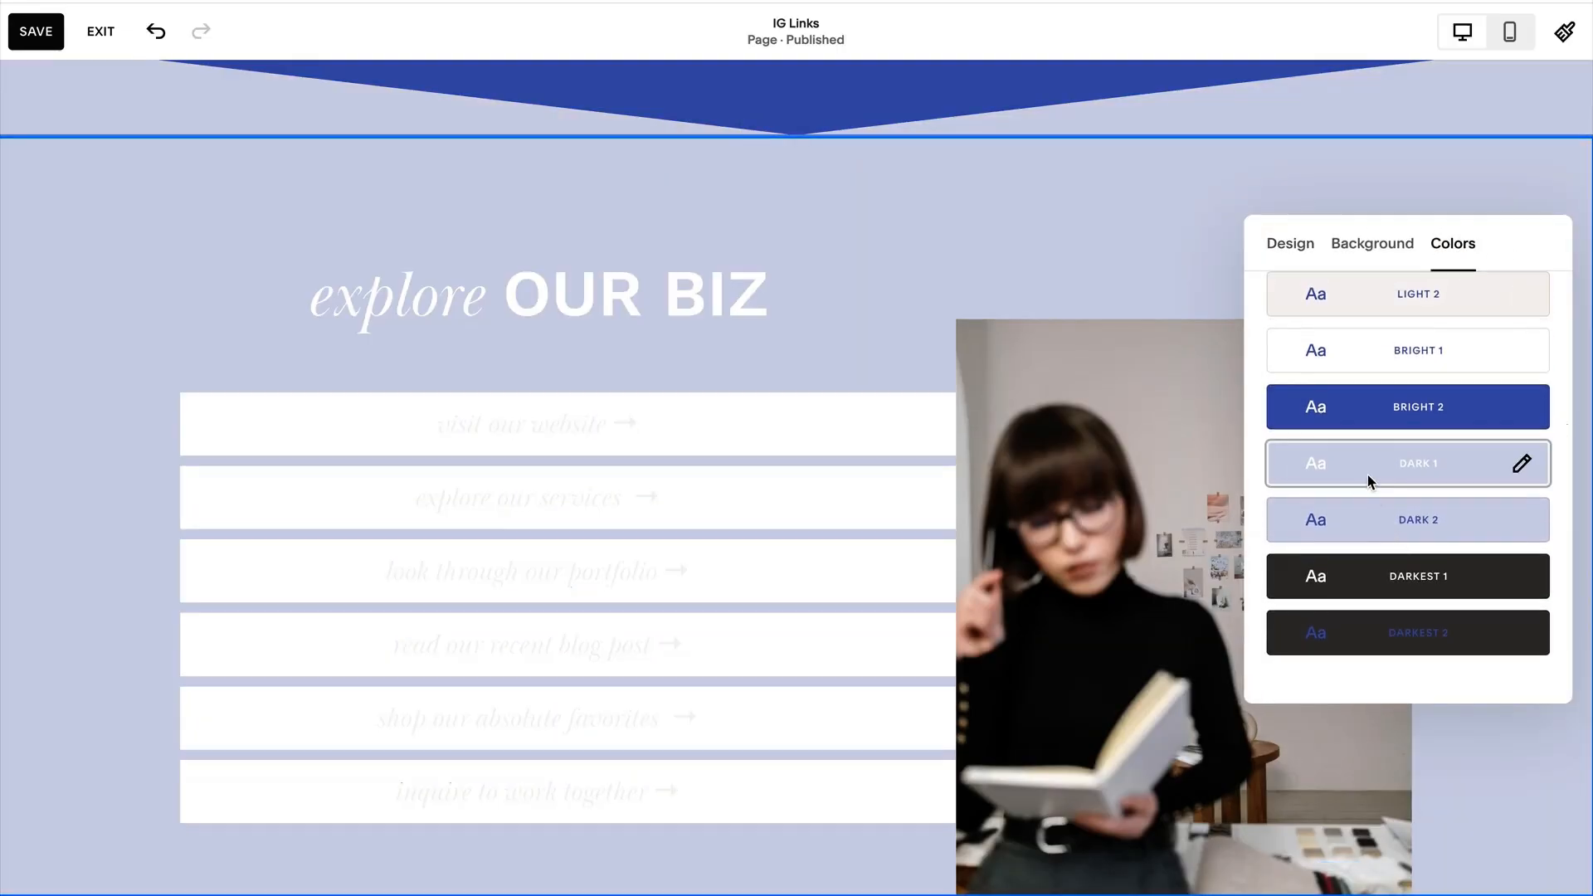
{"action": "left_click", "coordinate": [1366, 598]}
{"action": "scroll", "coordinate": [1370, 590], "scroll_direction": "up", "scroll_amount": 3}
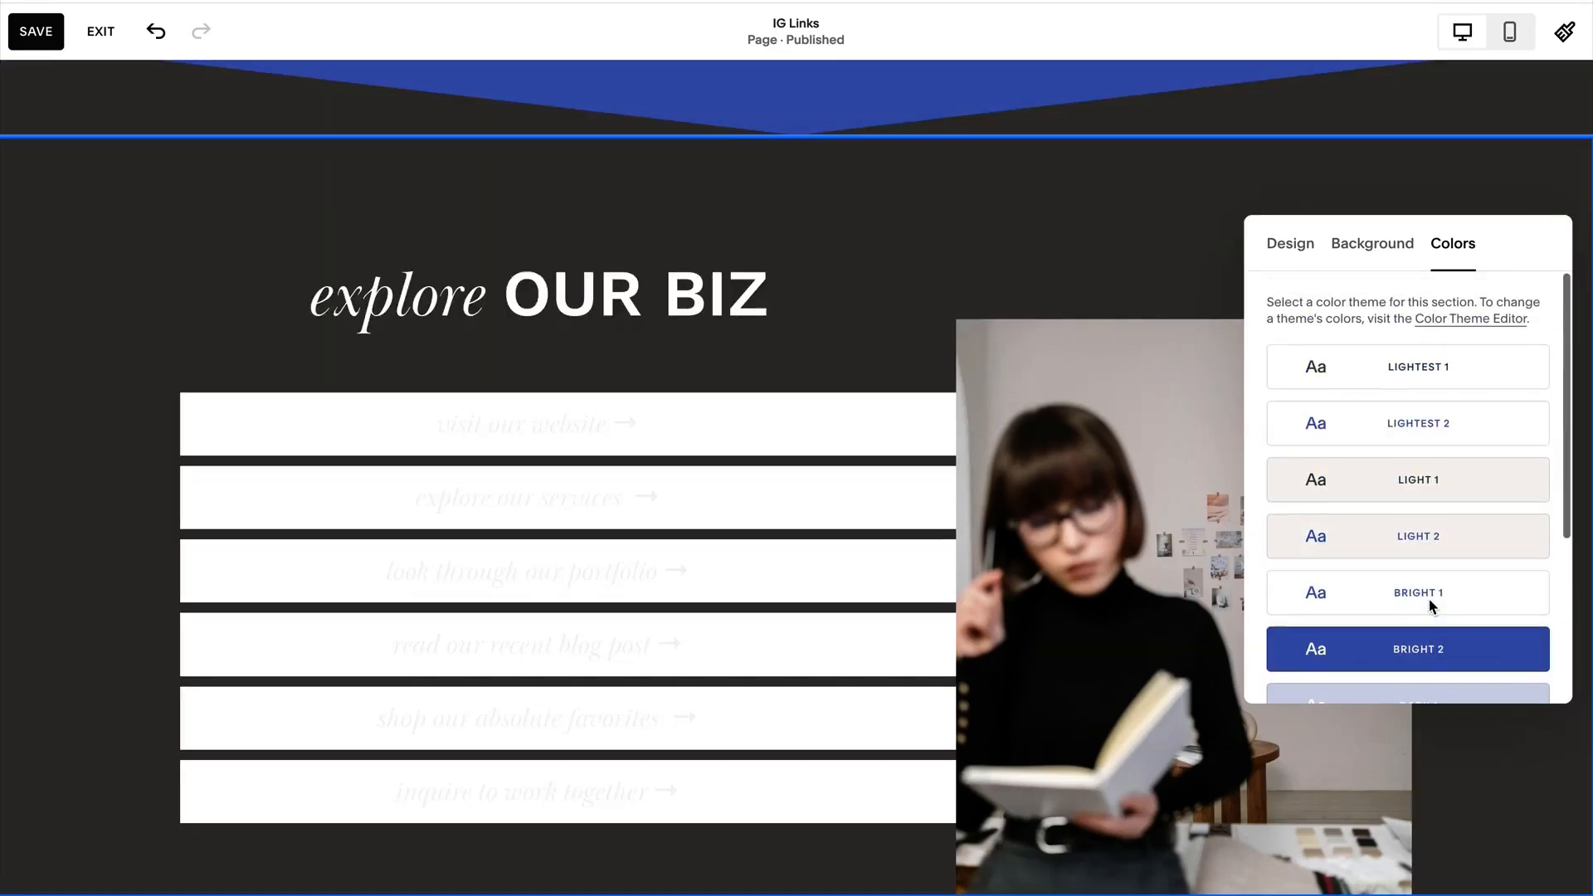
{"action": "left_click", "coordinate": [1375, 480]}
{"action": "left_click", "coordinate": [1371, 378]}
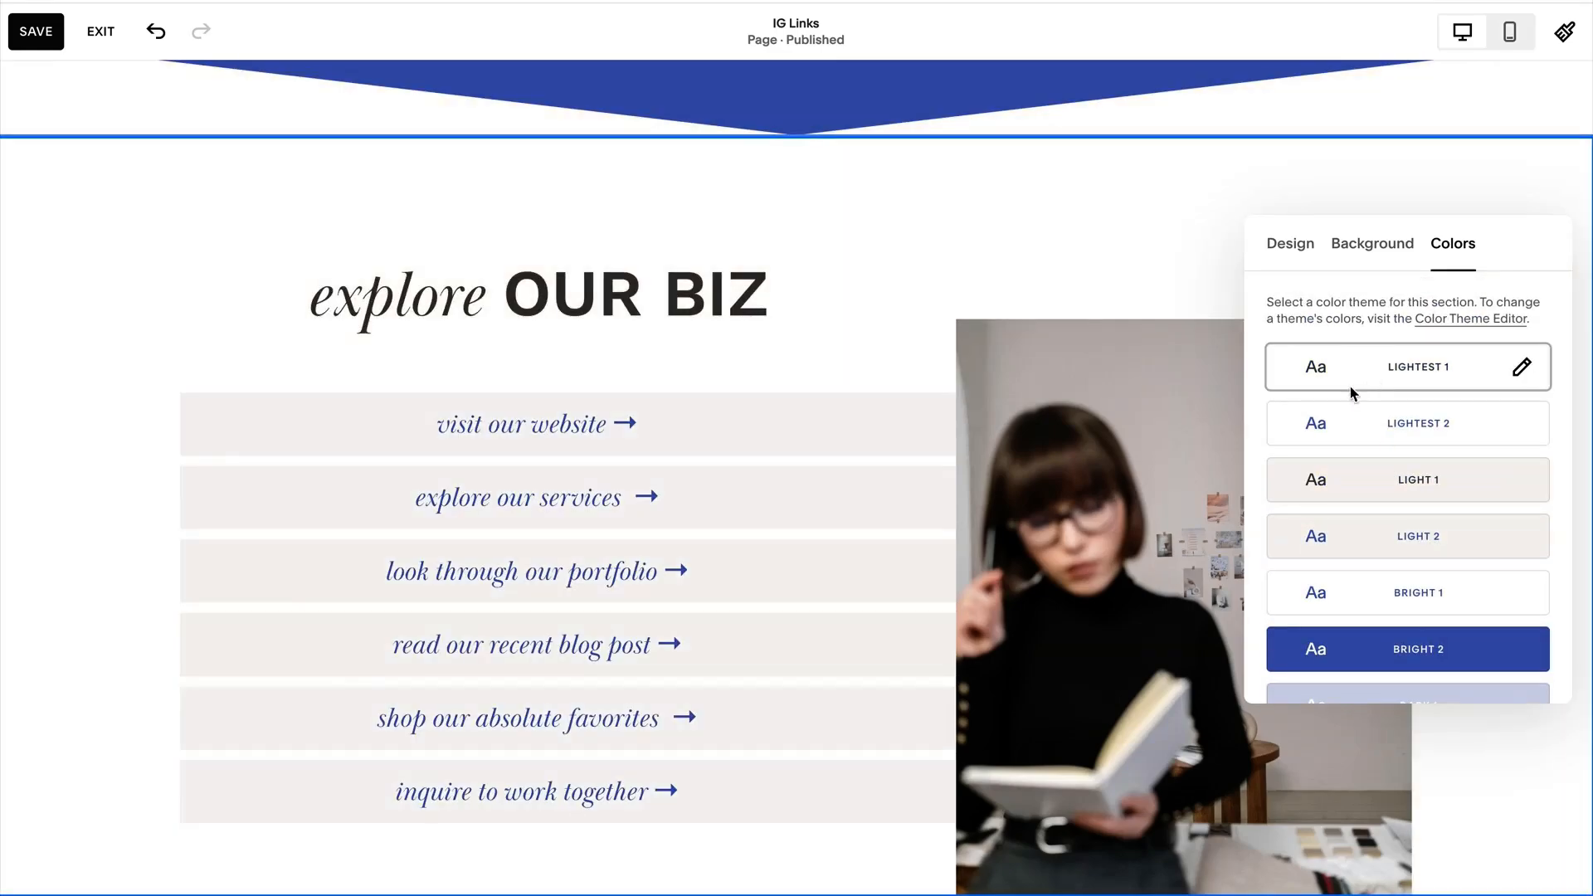
{"action": "left_click", "coordinate": [1372, 481]}
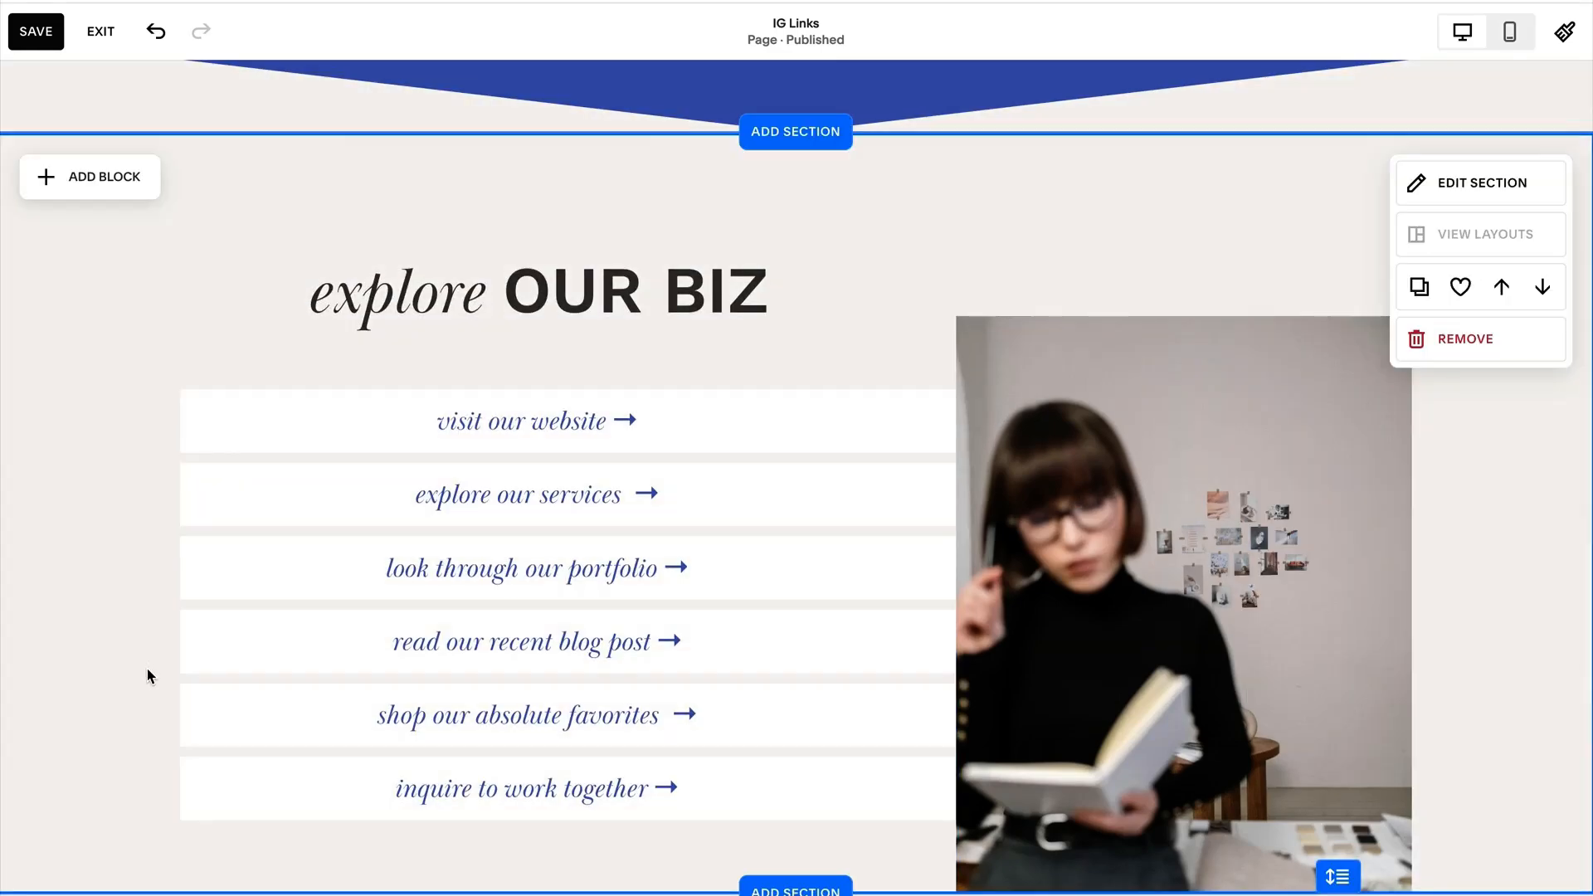
Delete the horizontal line block below the "featured BLOG POSTS" heading.
{"action": "scroll", "coordinate": [149, 676], "scroll_direction": "down", "scroll_amount": 8}
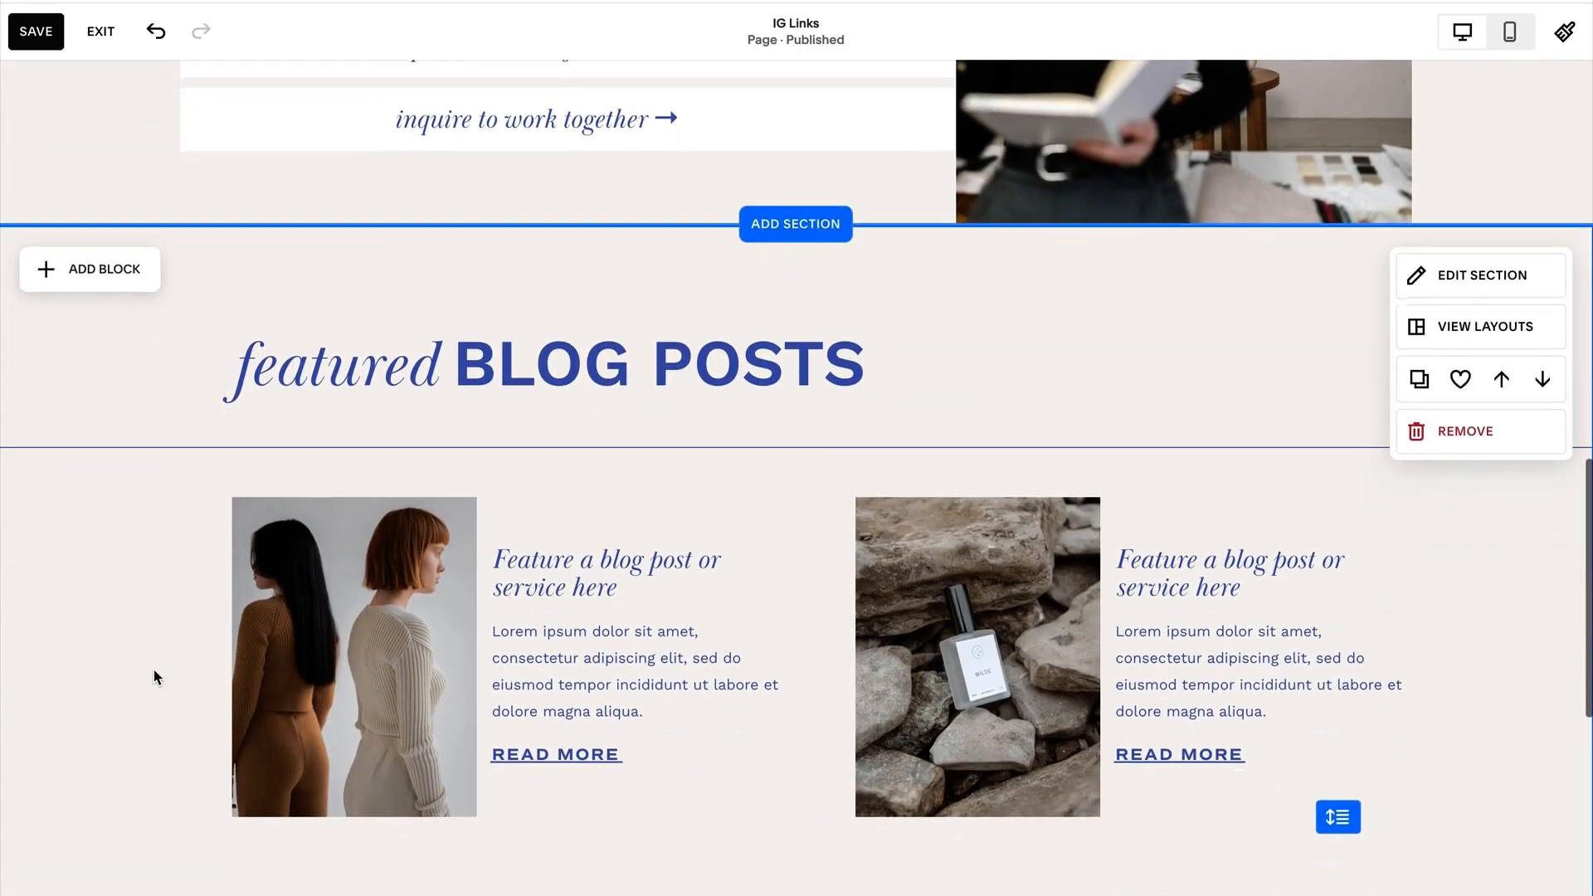
{"action": "scroll", "coordinate": [152, 672], "scroll_direction": "down", "scroll_amount": 1}
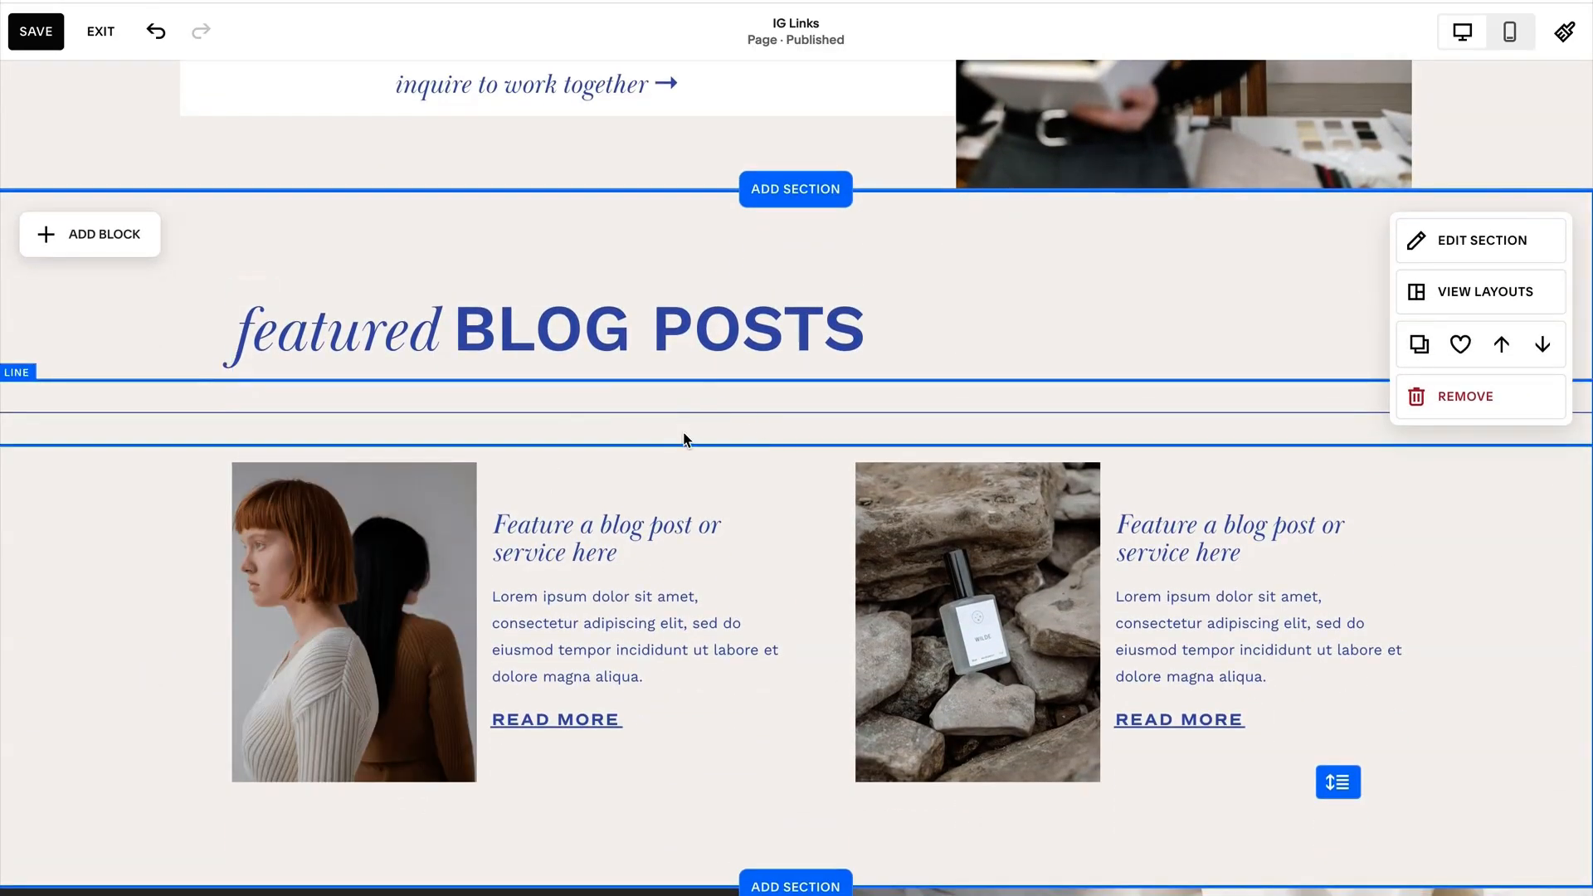
{"action": "left_click", "coordinate": [627, 436]}
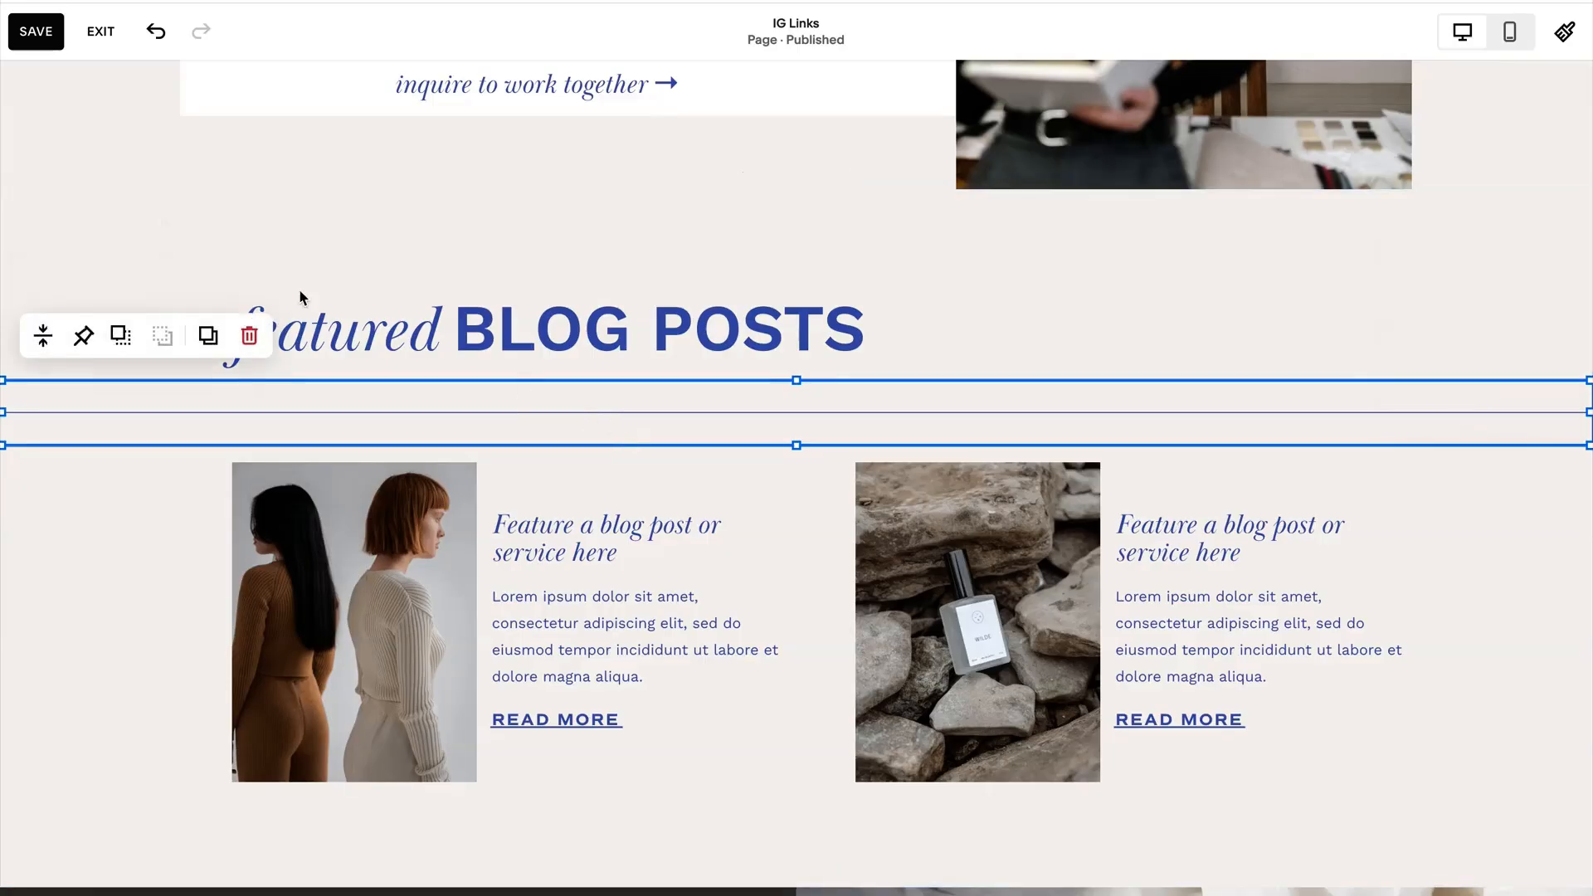
{"action": "left_click", "coordinate": [252, 335]}
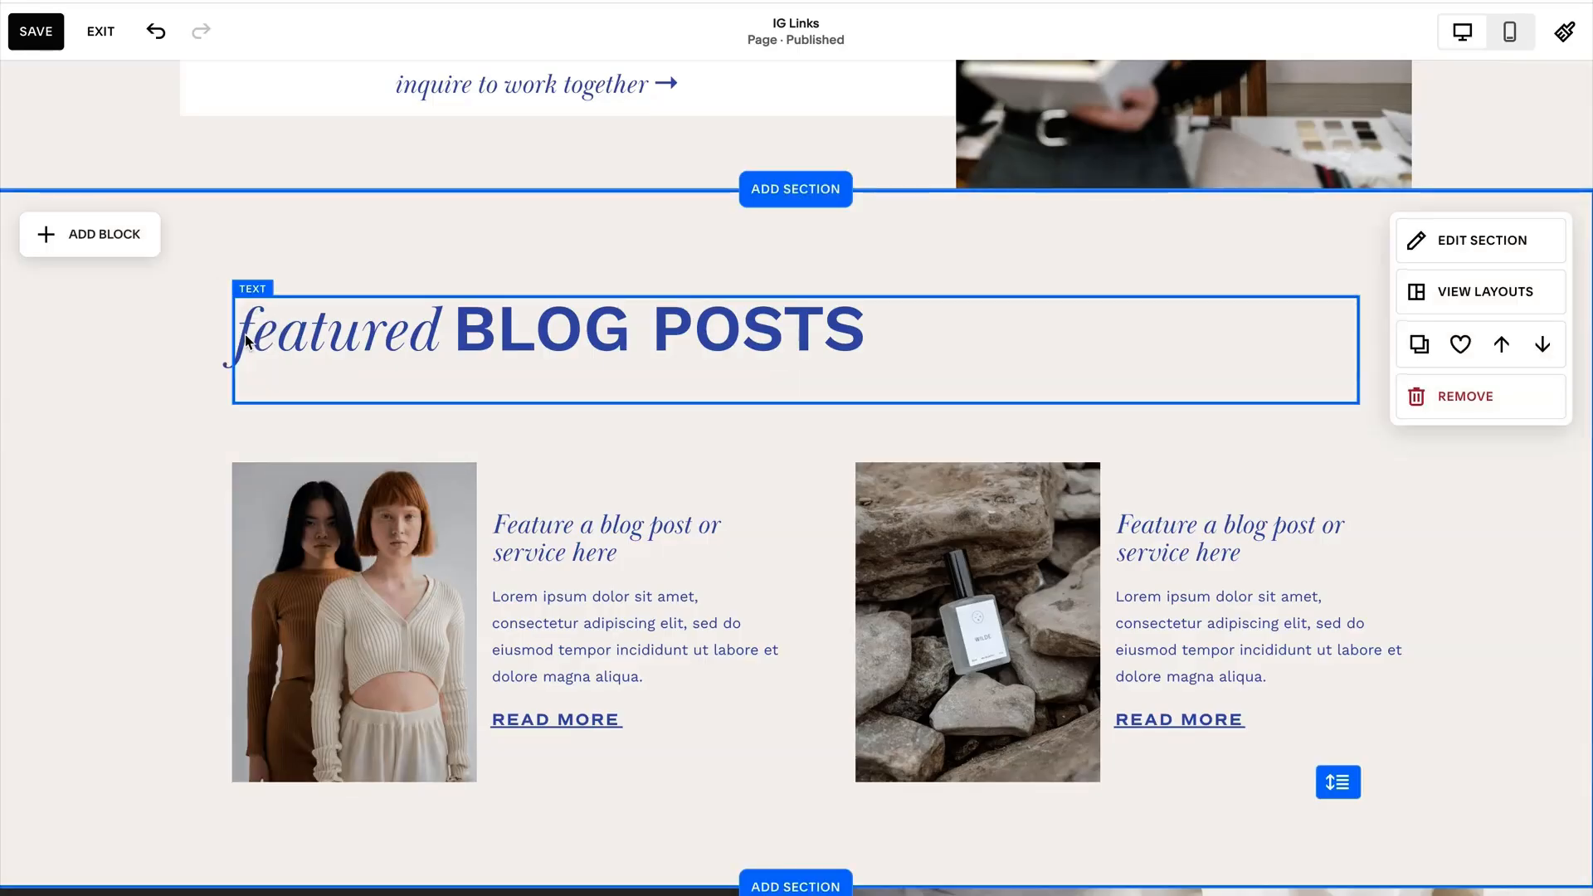
Open the newsletter block's settings in the freebie sign-up section, check its storage options and close them.
{"action": "scroll", "coordinate": [51, 462], "scroll_direction": "down", "scroll_amount": 1}
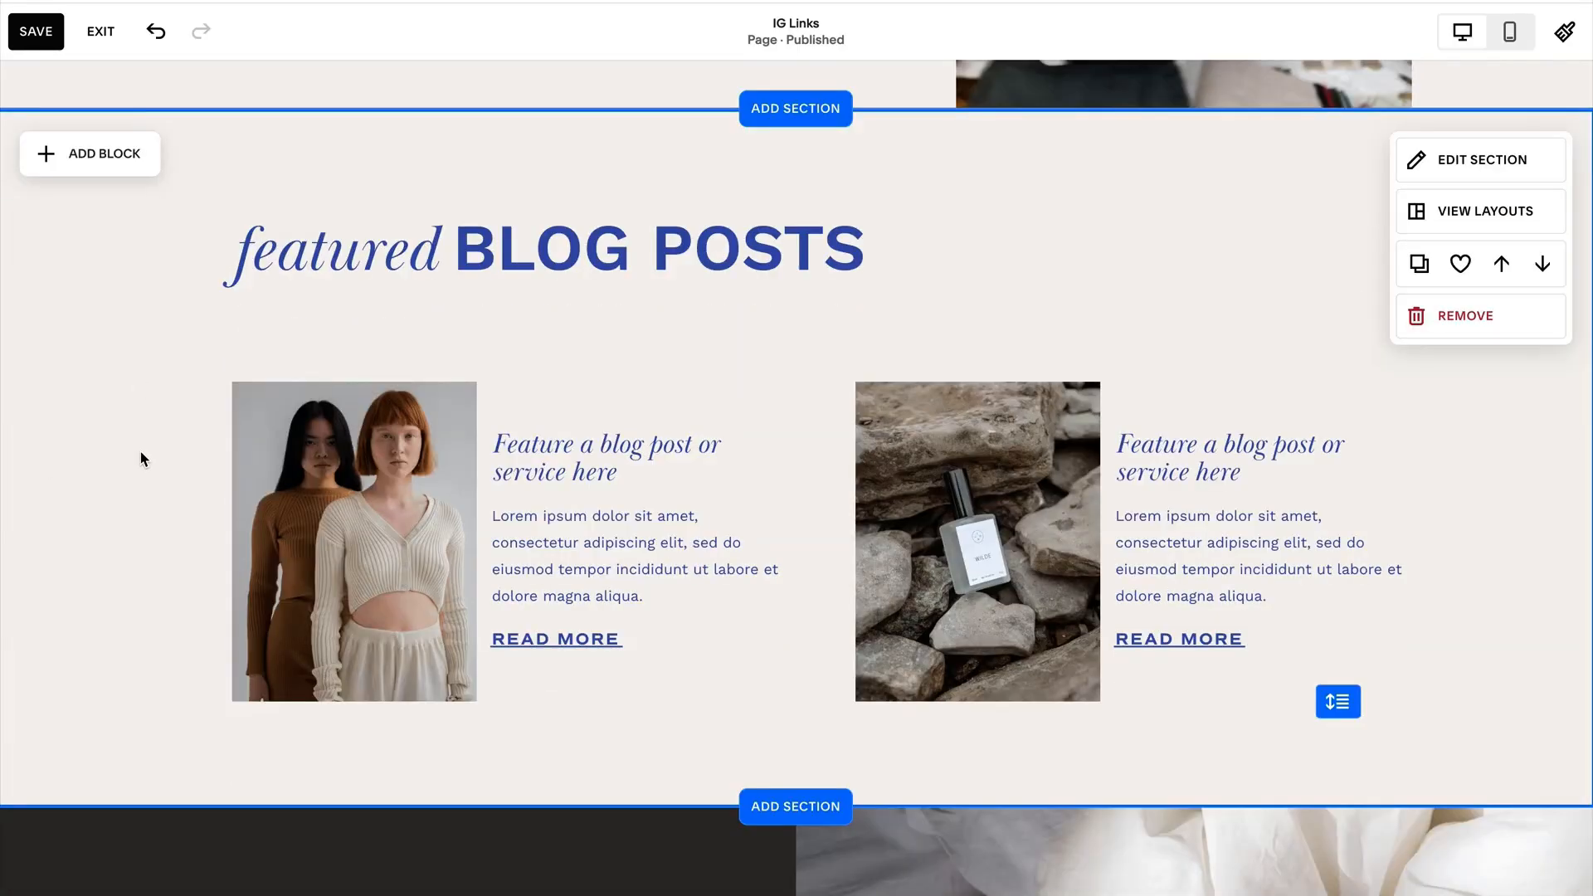
{"action": "scroll", "coordinate": [143, 459], "scroll_direction": "down", "scroll_amount": 2}
{"action": "scroll", "coordinate": [49, 457], "scroll_direction": "down", "scroll_amount": 5}
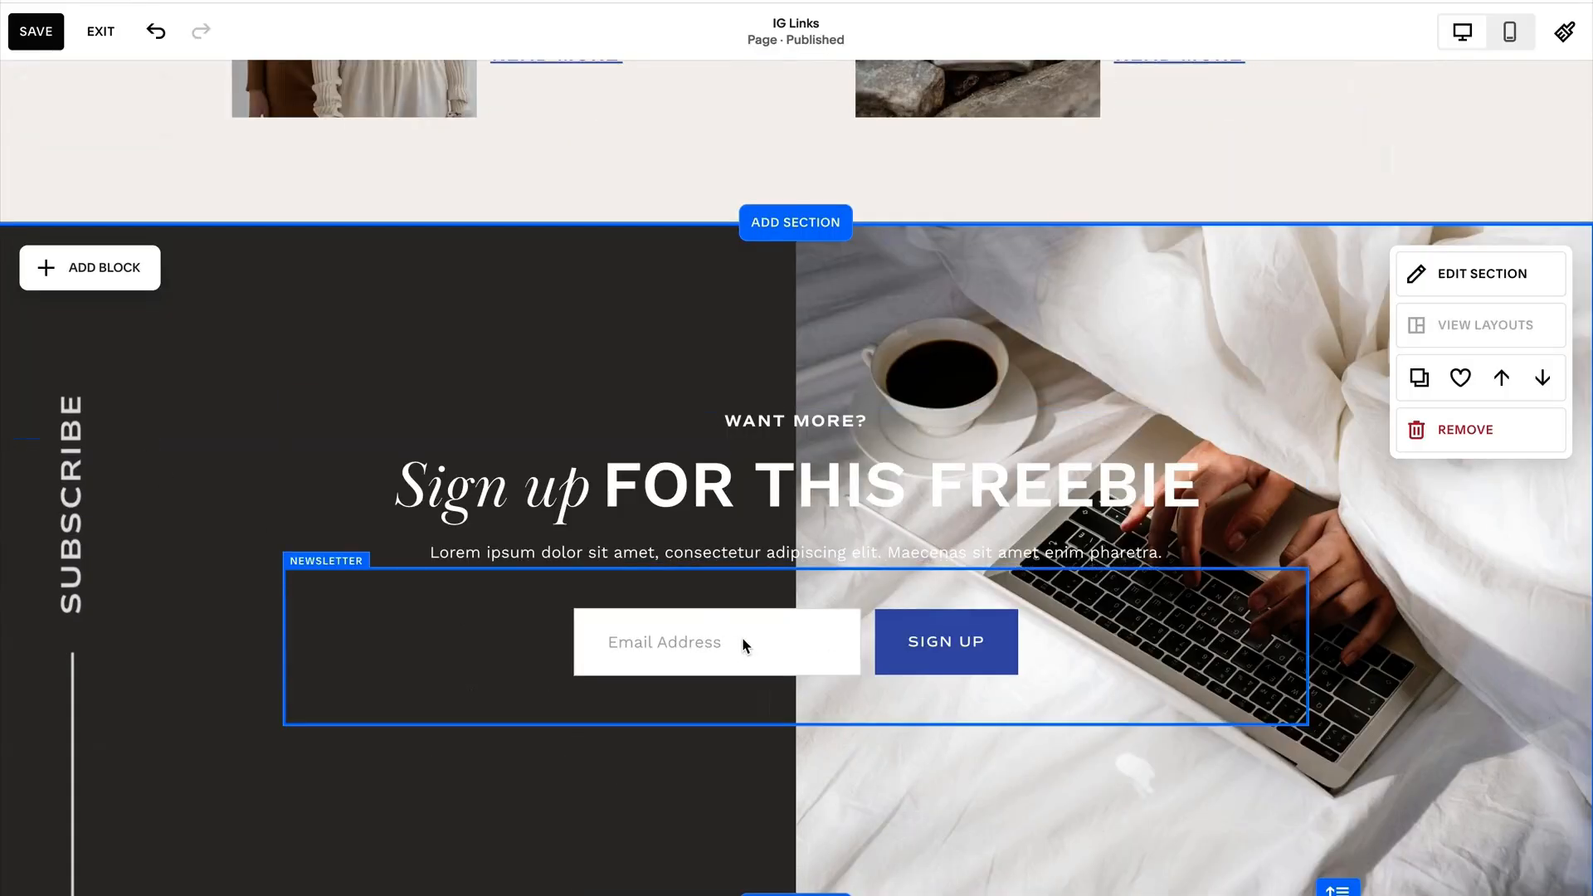
{"action": "left_click", "coordinate": [427, 632]}
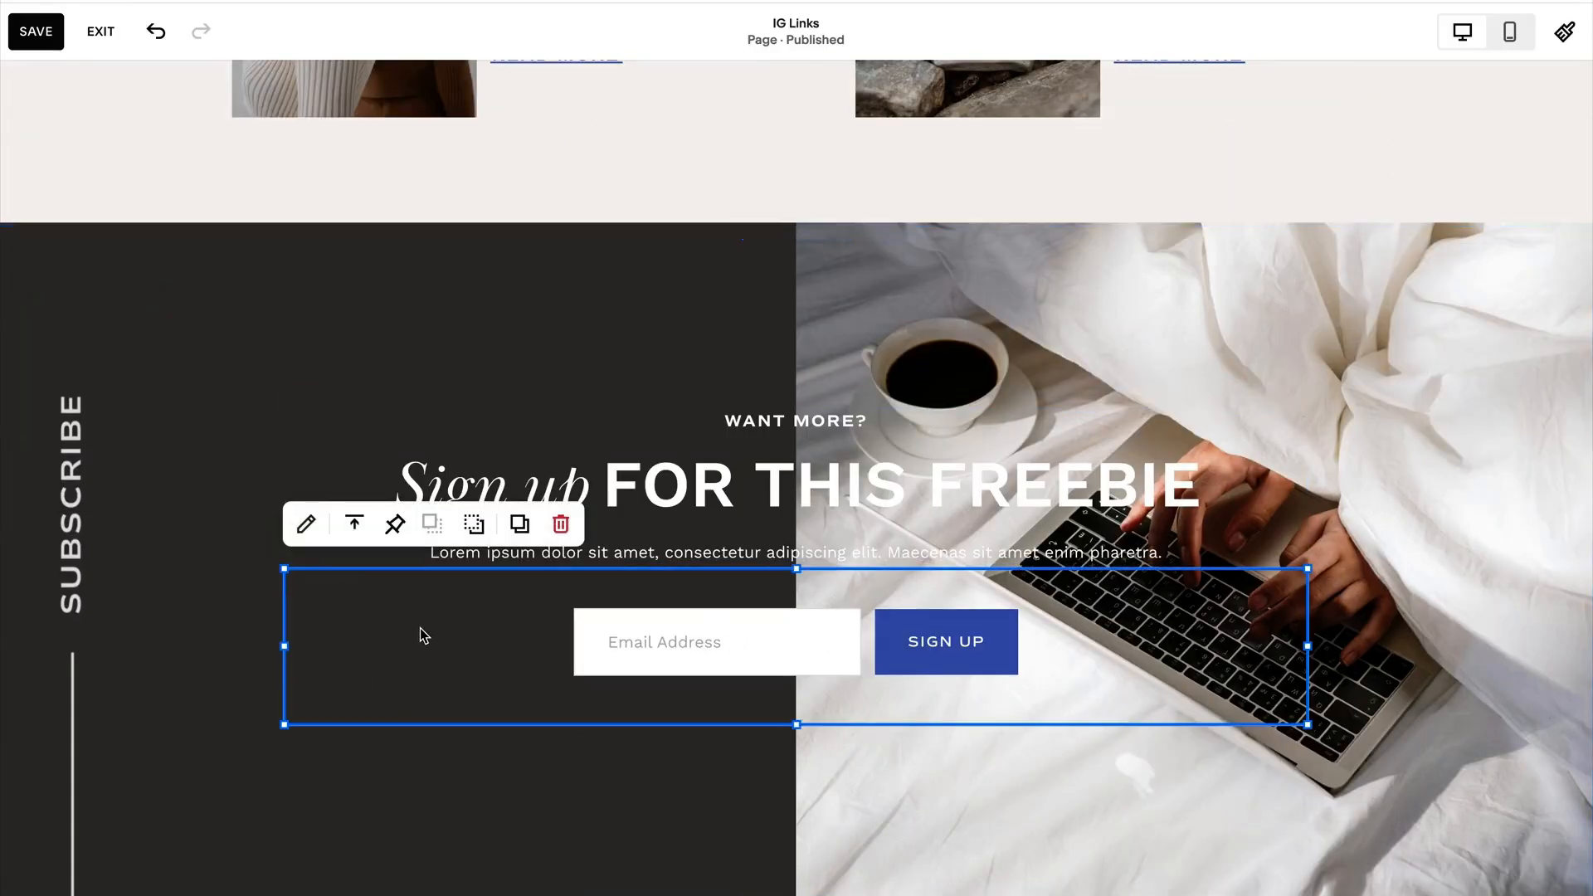
{"action": "left_click", "coordinate": [305, 523]}
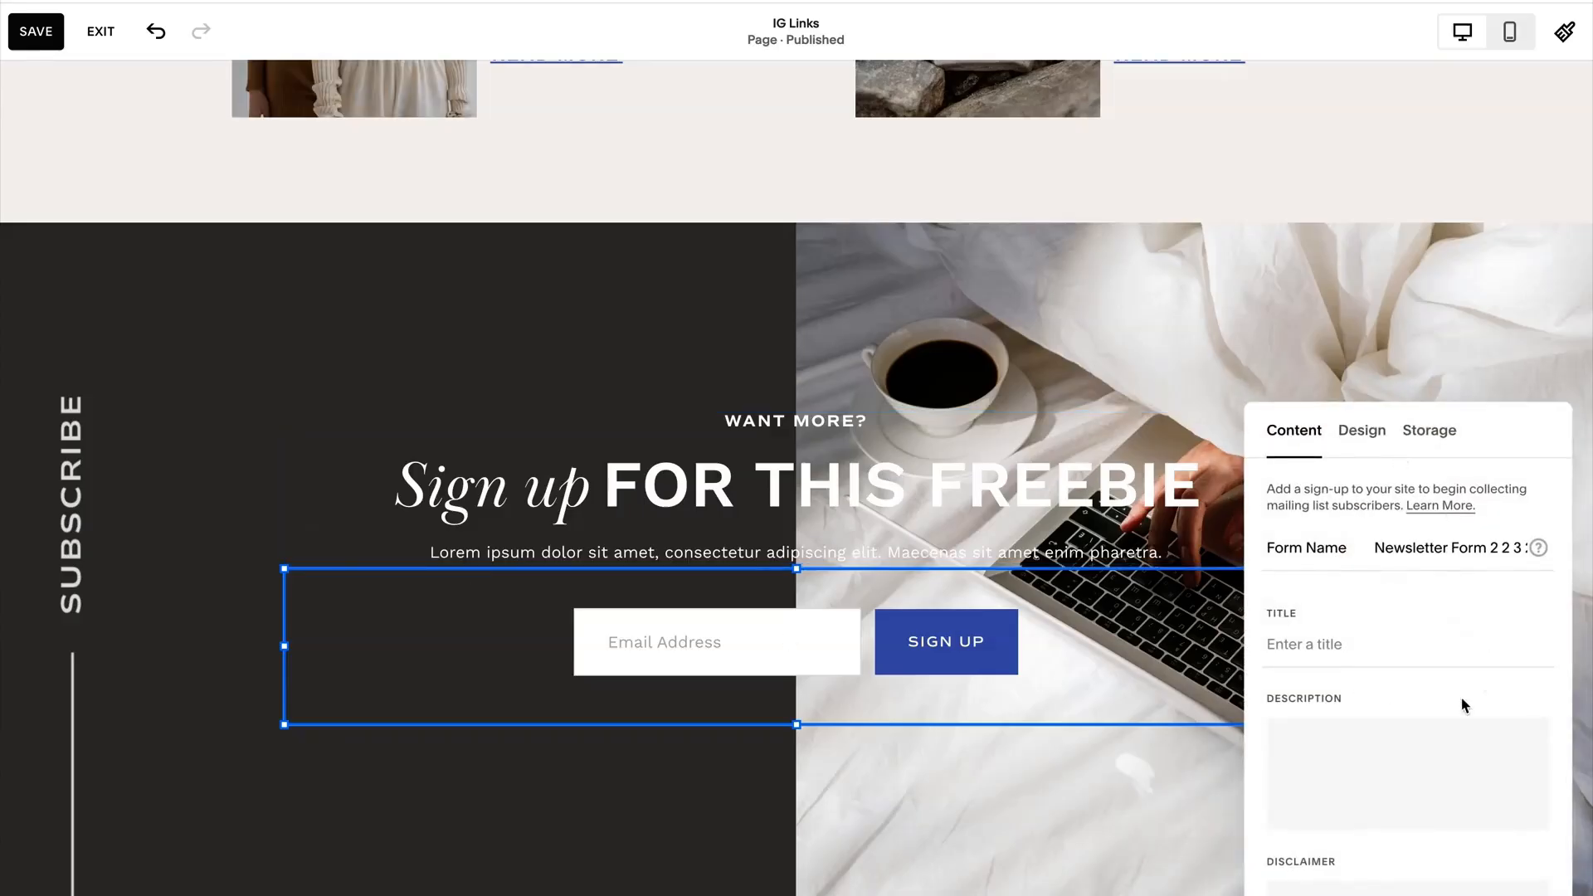
{"action": "left_click", "coordinate": [1426, 431]}
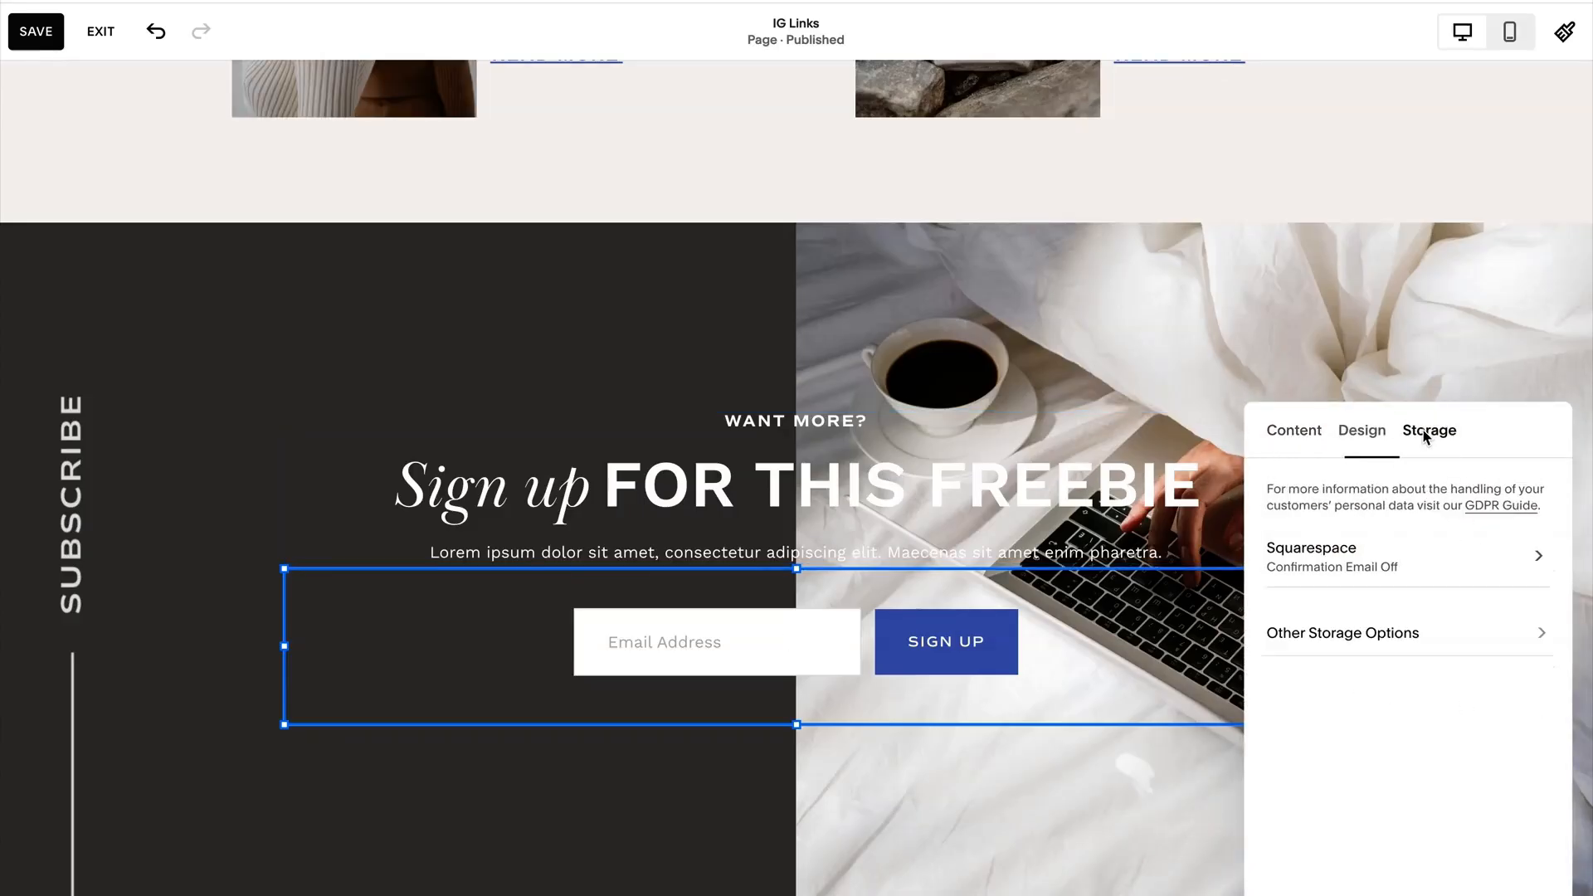
{"action": "left_click", "coordinate": [250, 410]}
Review the edited IG Links page from the featured blog posts section back up to the welcome section.
{"action": "scroll", "coordinate": [251, 410], "scroll_direction": "up", "scroll_amount": 5}
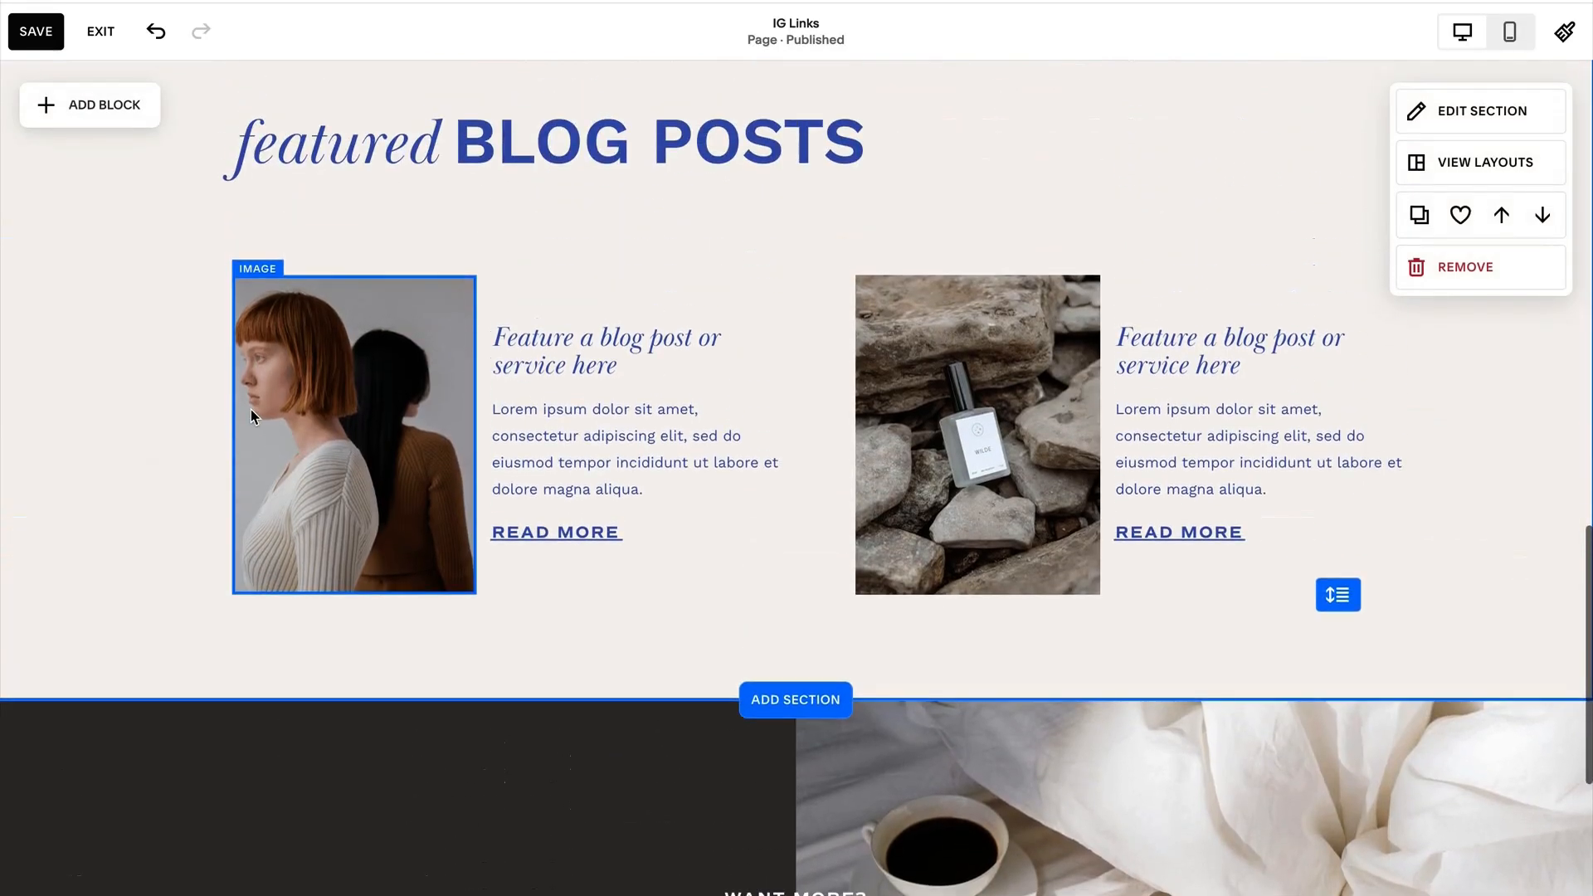
{"action": "scroll", "coordinate": [581, 460], "scroll_direction": "up", "scroll_amount": 1}
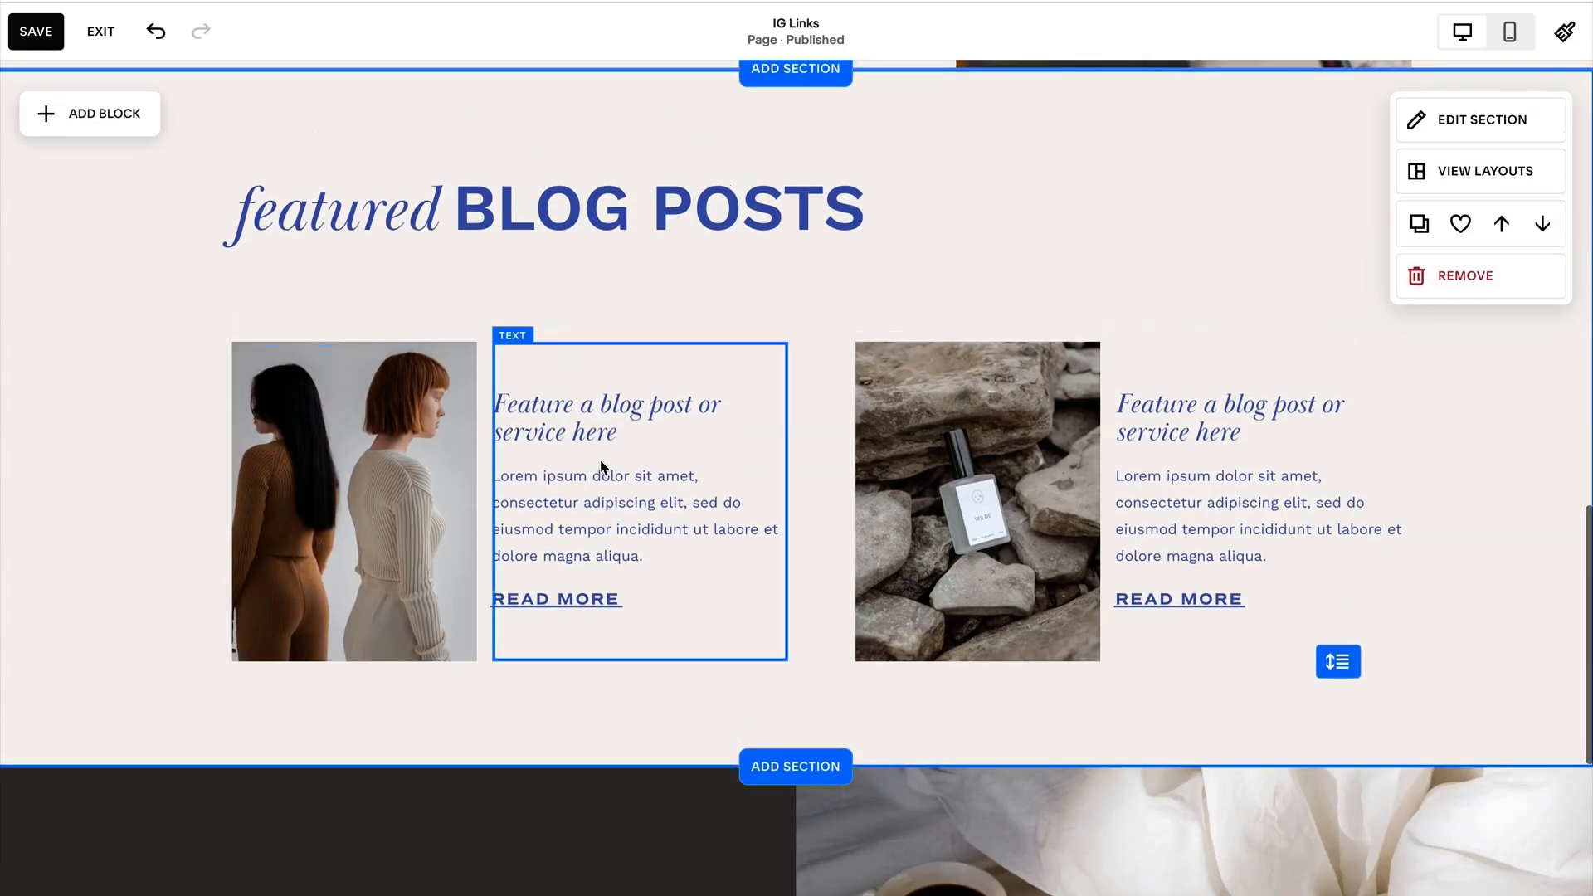
{"action": "scroll", "coordinate": [822, 545], "scroll_direction": "up", "scroll_amount": 3}
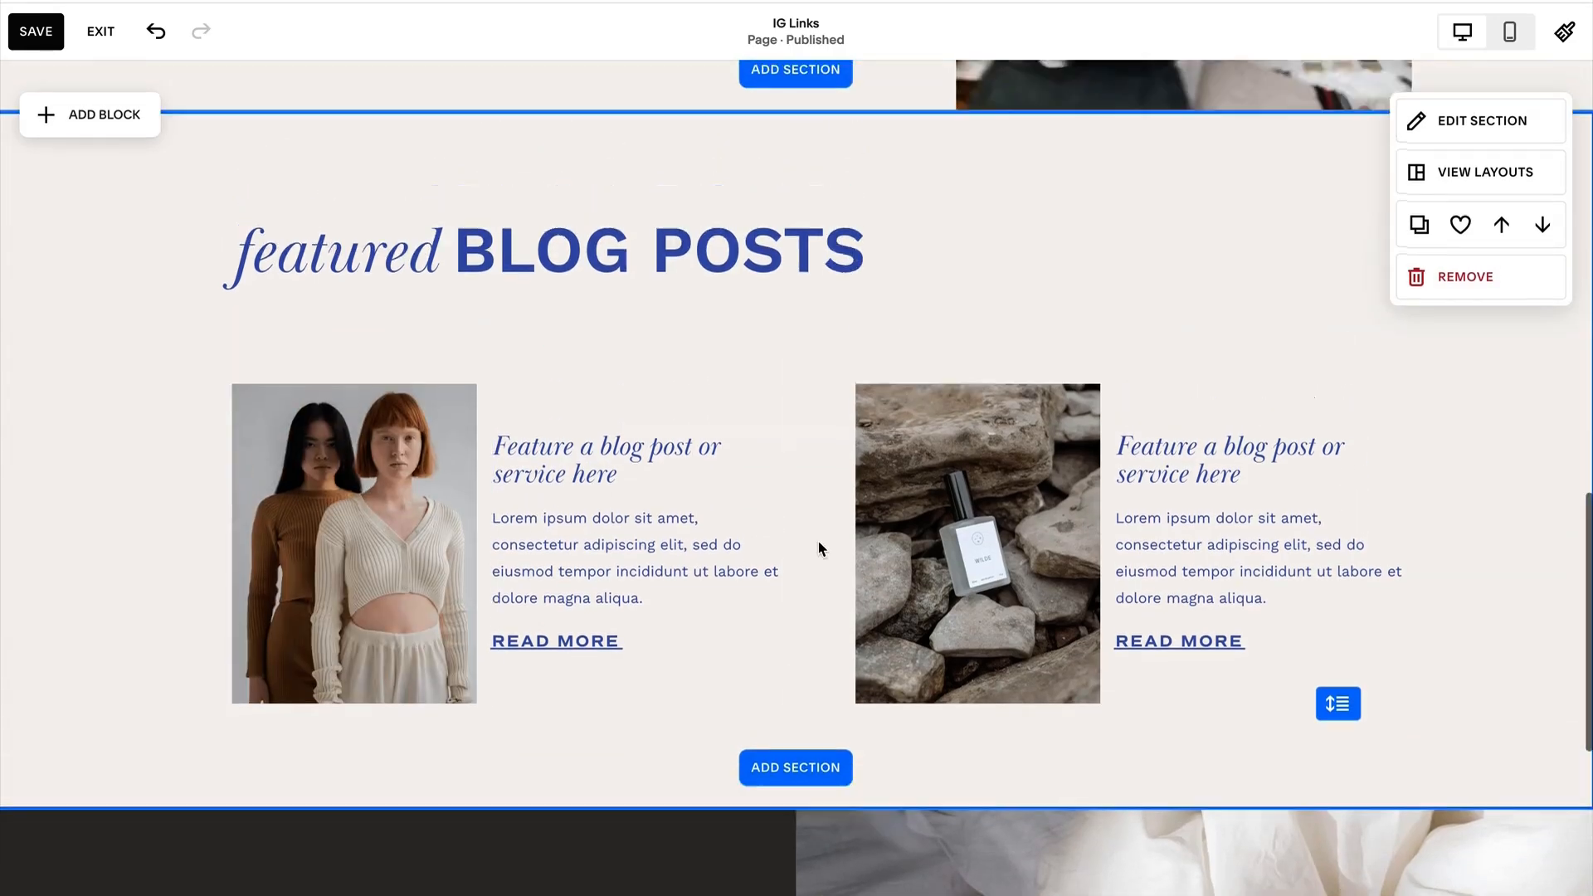
{"action": "scroll", "coordinate": [820, 548], "scroll_direction": "down", "scroll_amount": 1}
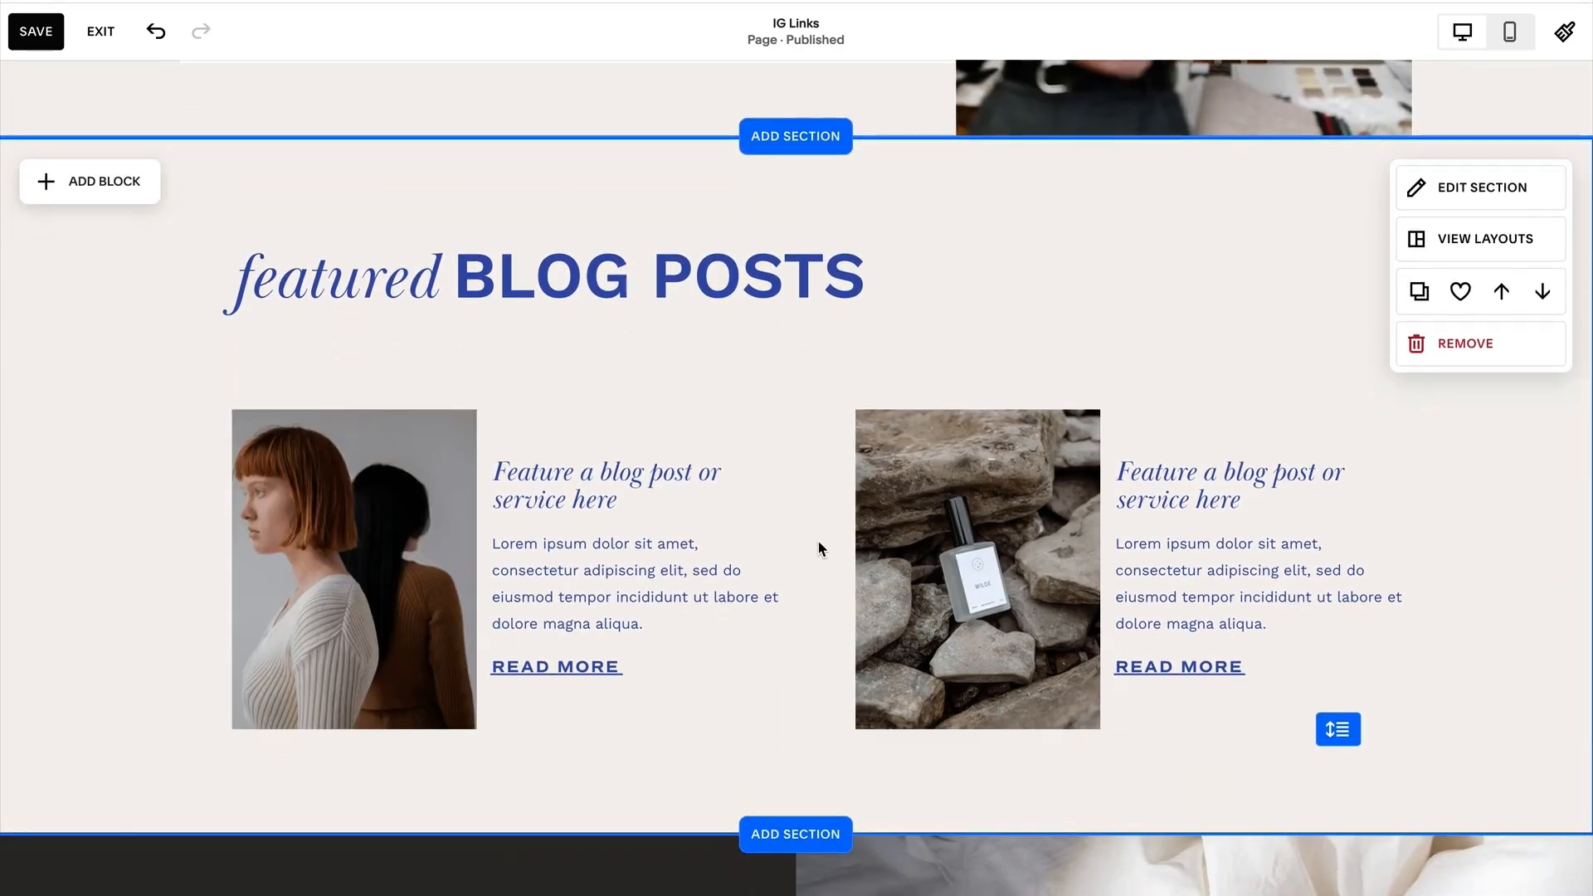
{"action": "scroll", "coordinate": [819, 549], "scroll_direction": "up", "scroll_amount": 3}
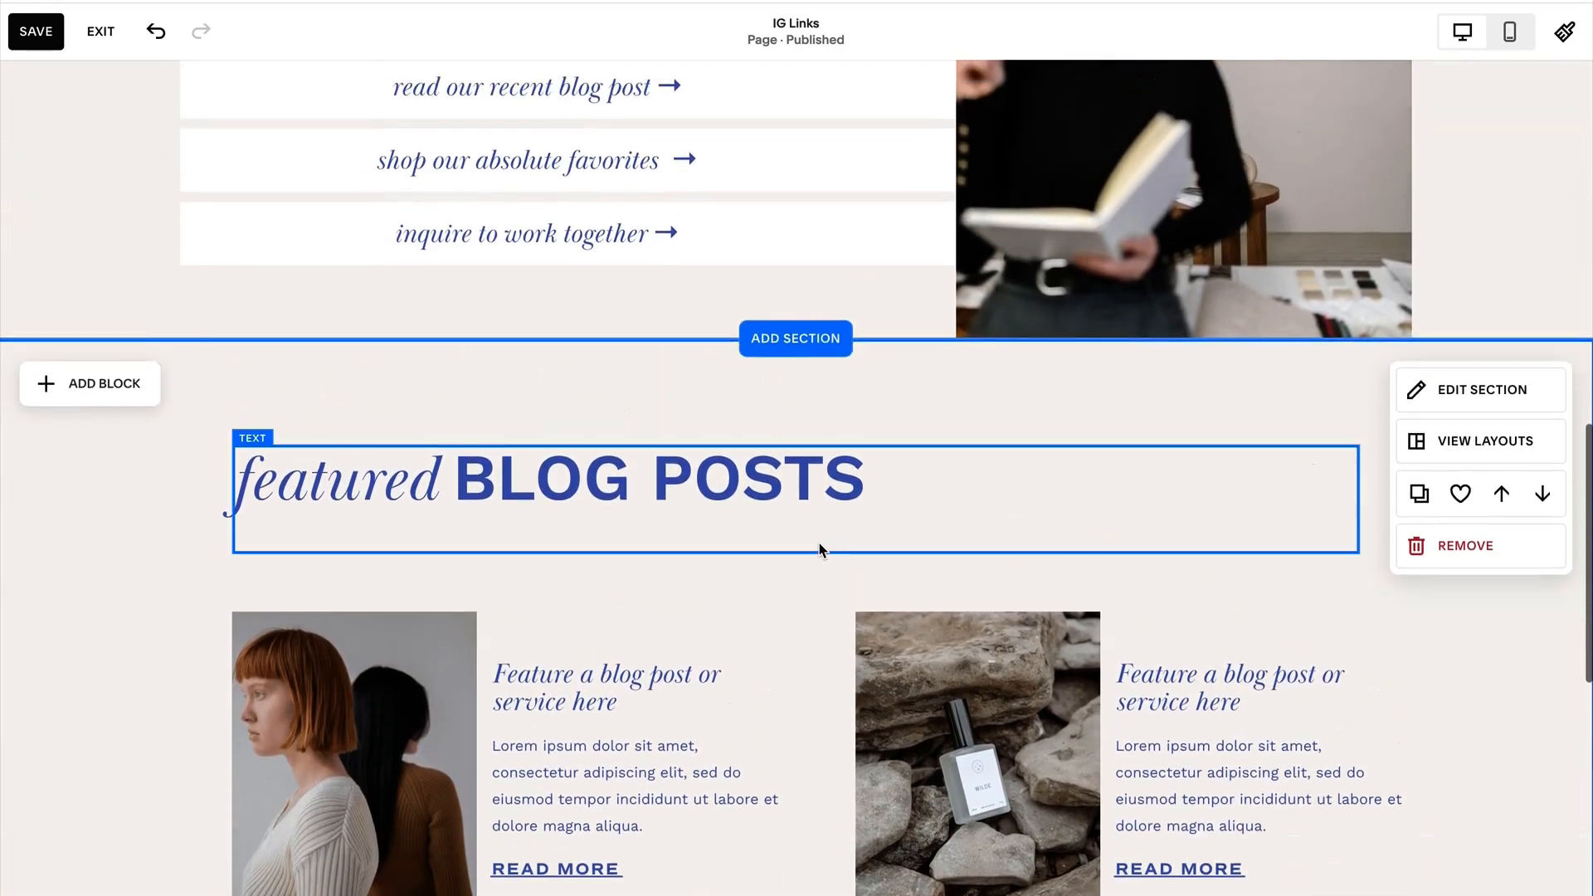
{"action": "scroll", "coordinate": [819, 543], "scroll_direction": "up", "scroll_amount": 3}
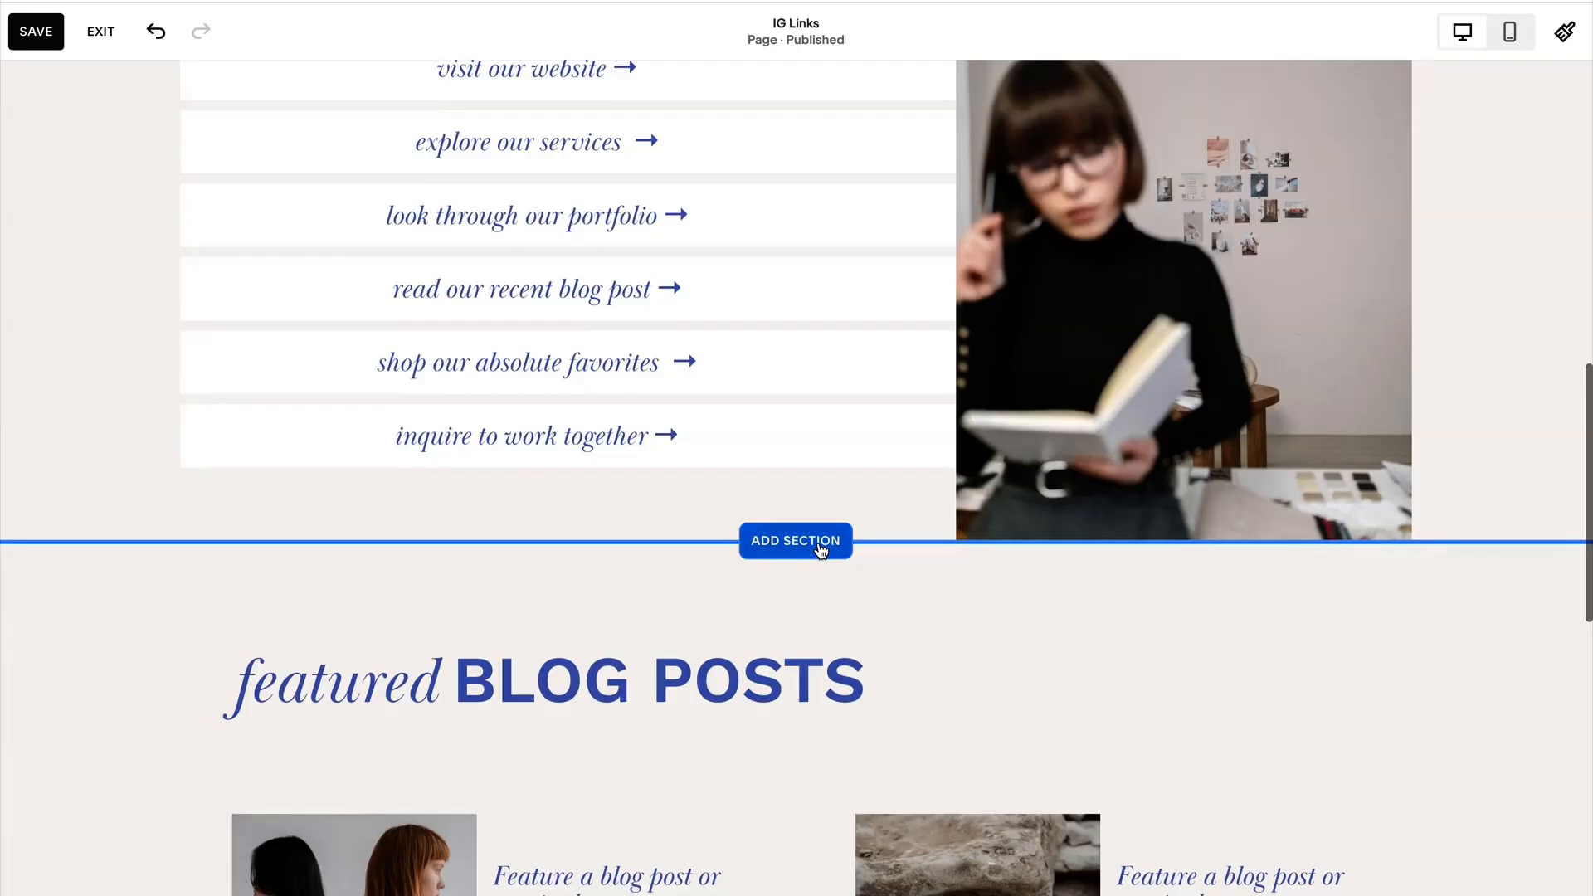
{"action": "scroll", "coordinate": [830, 546], "scroll_direction": "up", "scroll_amount": 6}
{"action": "scroll", "coordinate": [838, 546], "scroll_direction": "up", "scroll_amount": 5}
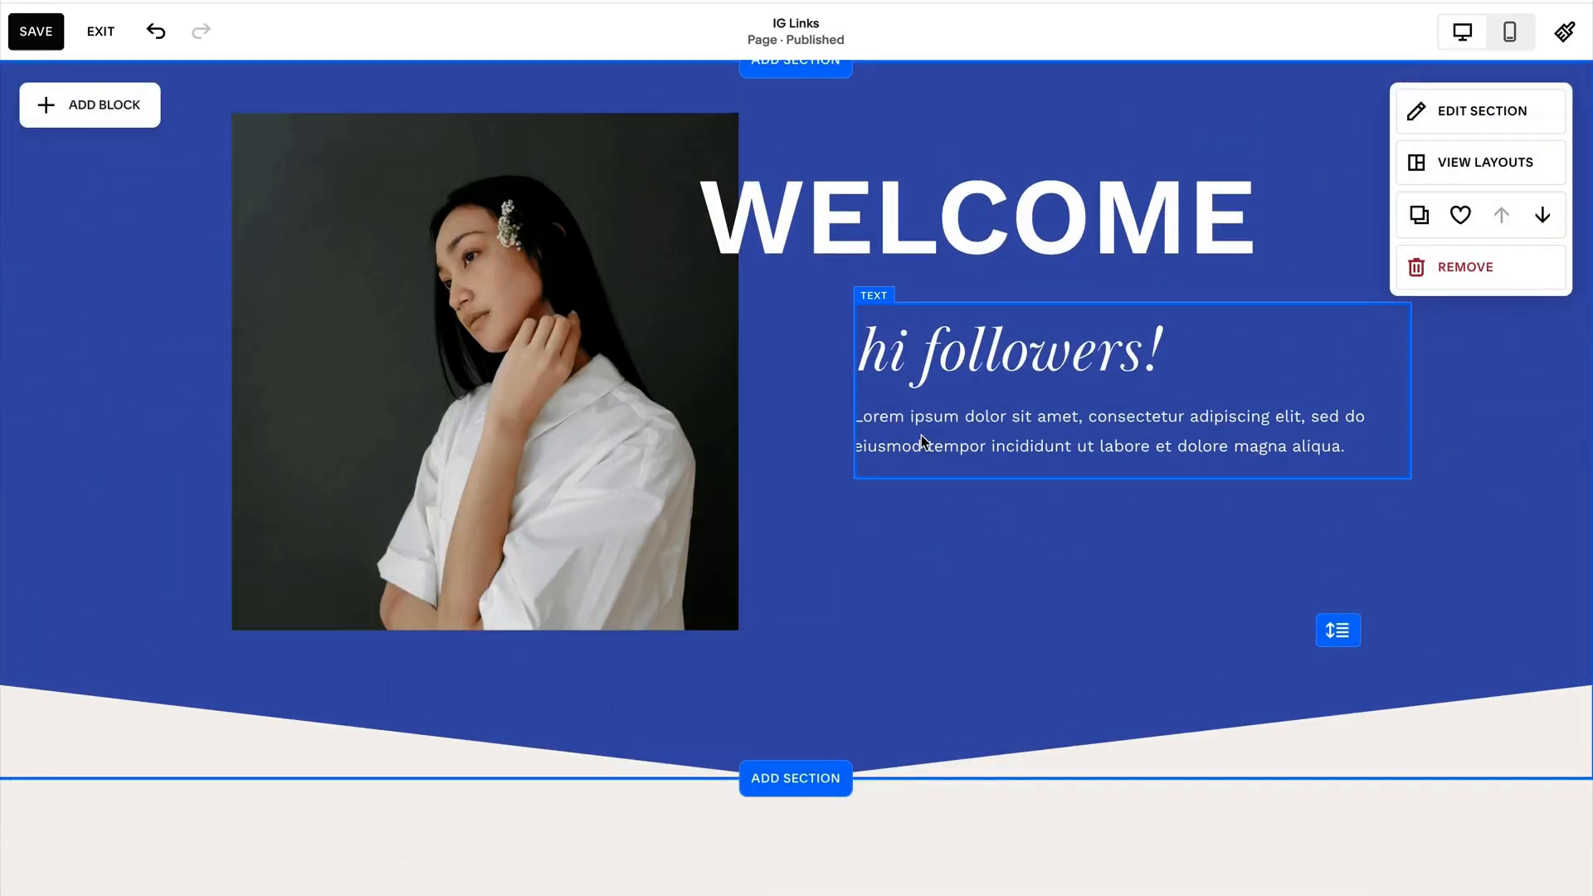
{"action": "scroll", "coordinate": [871, 483], "scroll_direction": "down", "scroll_amount": 2}
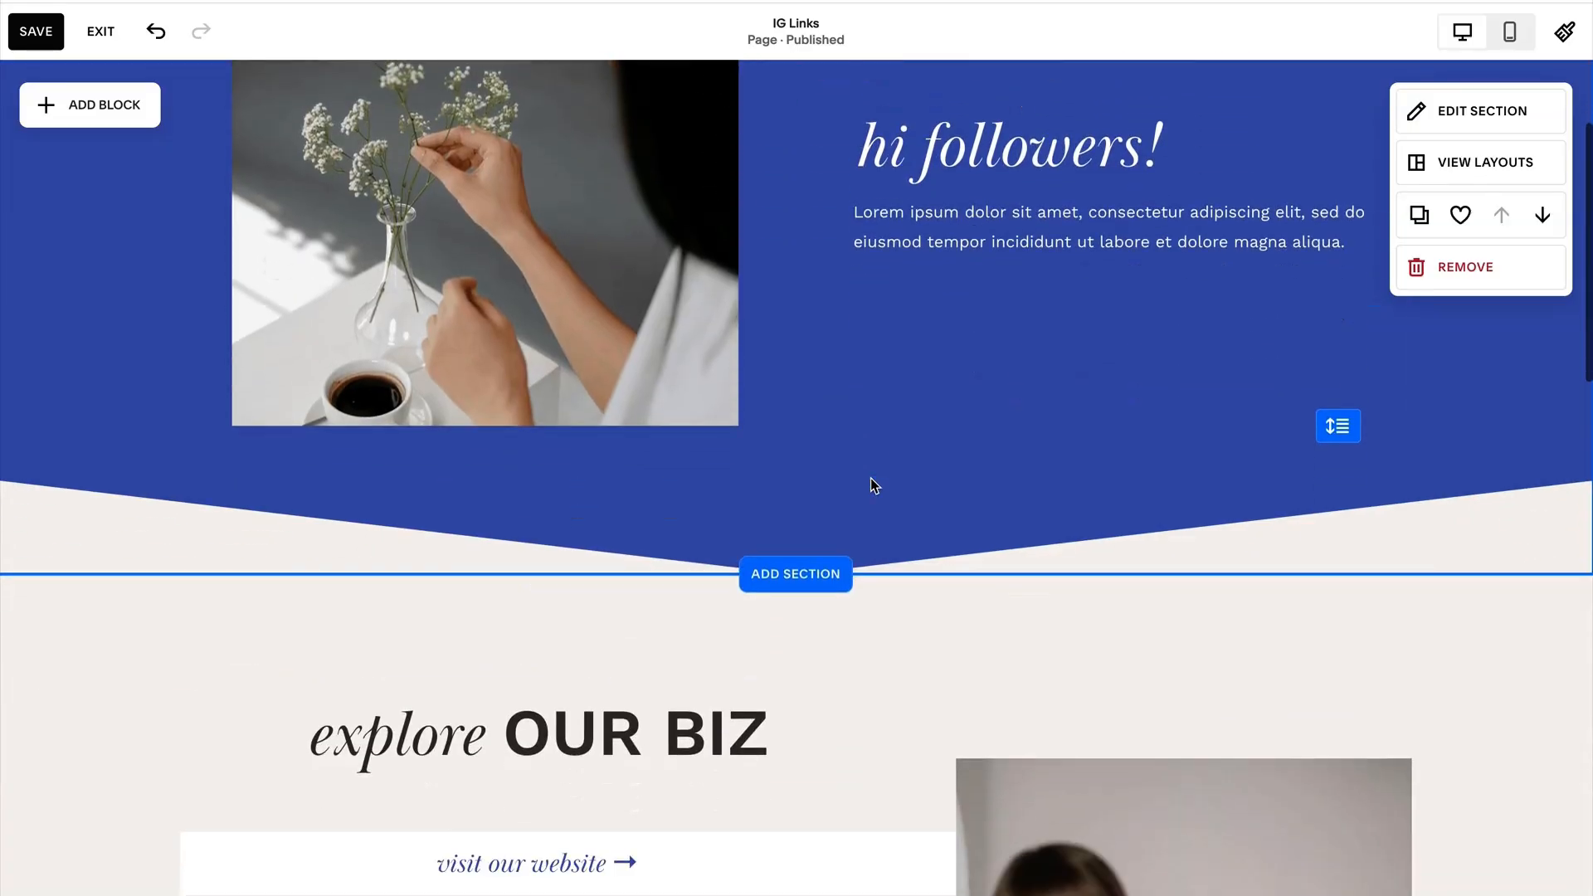
{"action": "scroll", "coordinate": [870, 485], "scroll_direction": "up", "scroll_amount": 2}
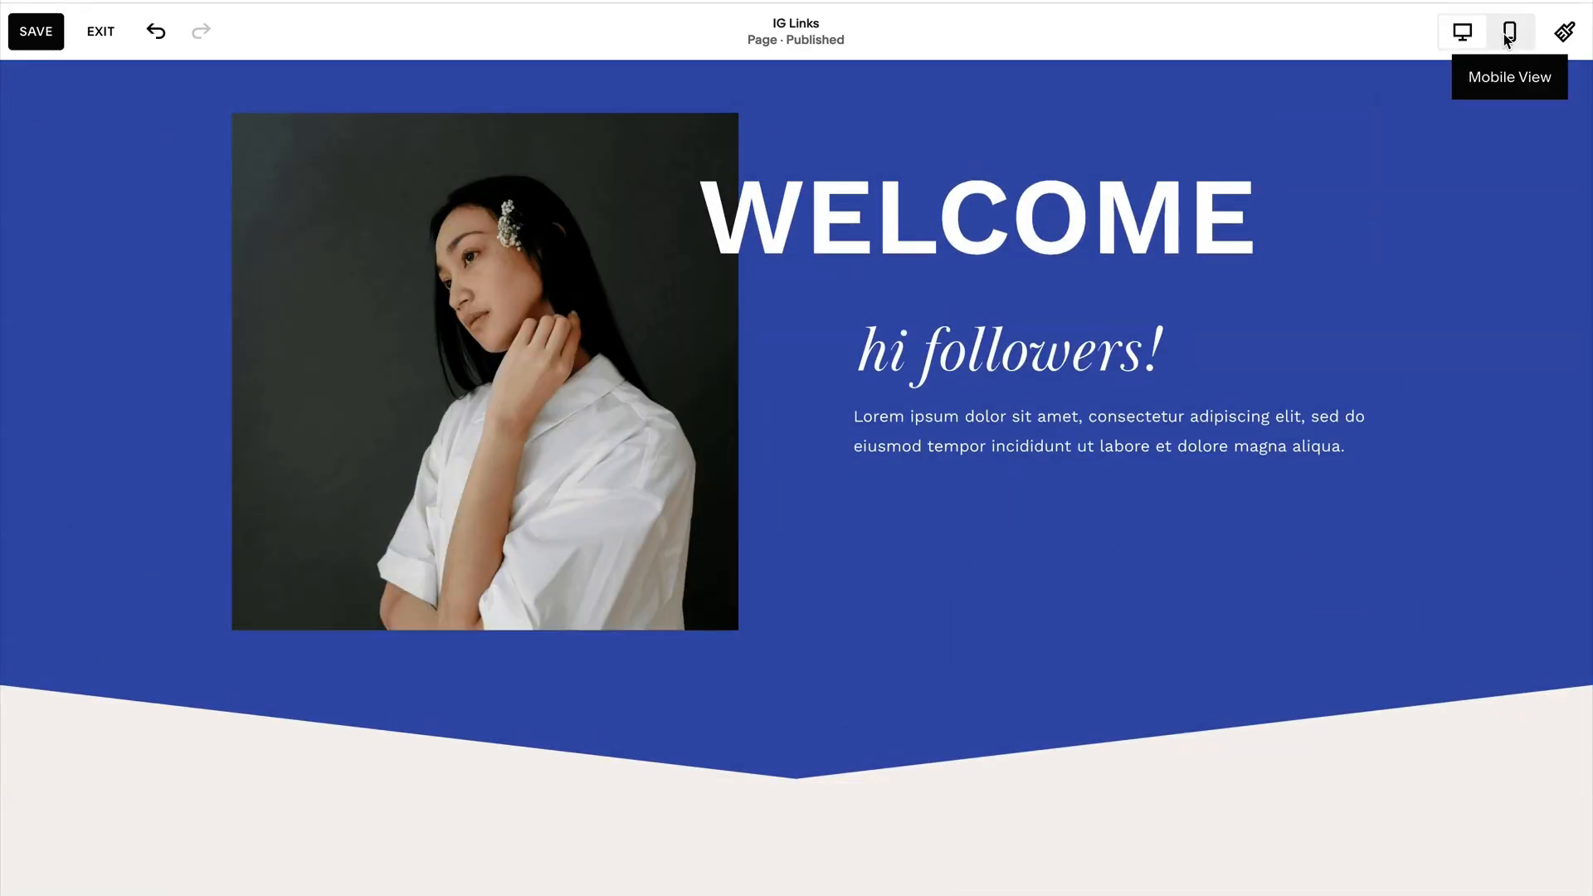
Switch the IG Links page editor to mobile view and review the welcome and "explore OUR BIZ" sections.
{"action": "left_click", "coordinate": [1508, 33]}
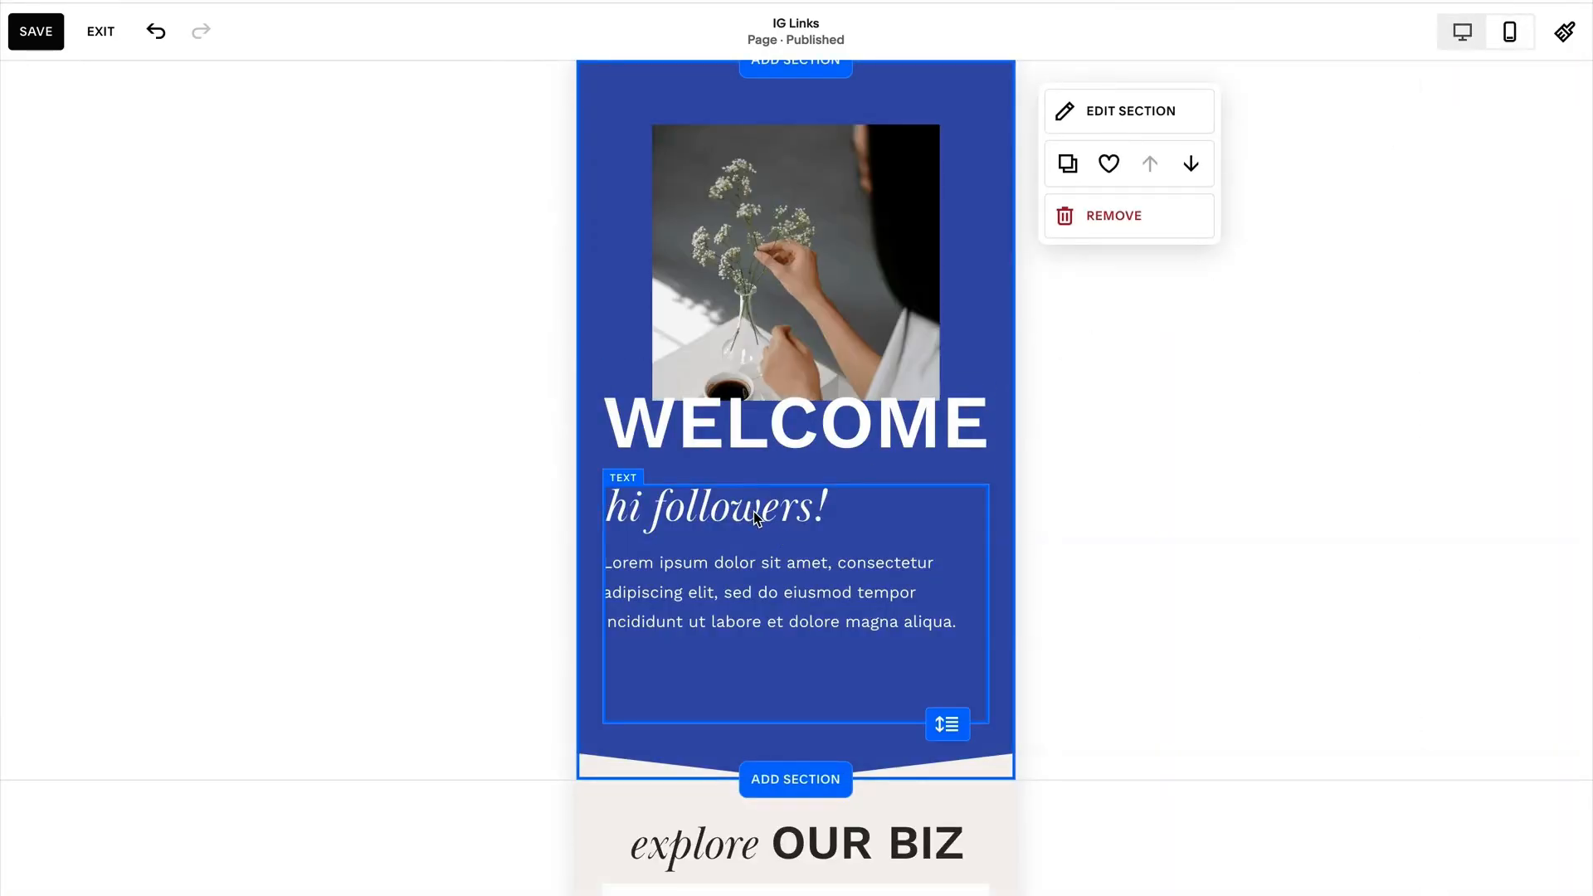
{"action": "scroll", "coordinate": [751, 513], "scroll_direction": "down", "scroll_amount": 6}
{"action": "scroll", "coordinate": [755, 516], "scroll_direction": "down", "scroll_amount": 5}
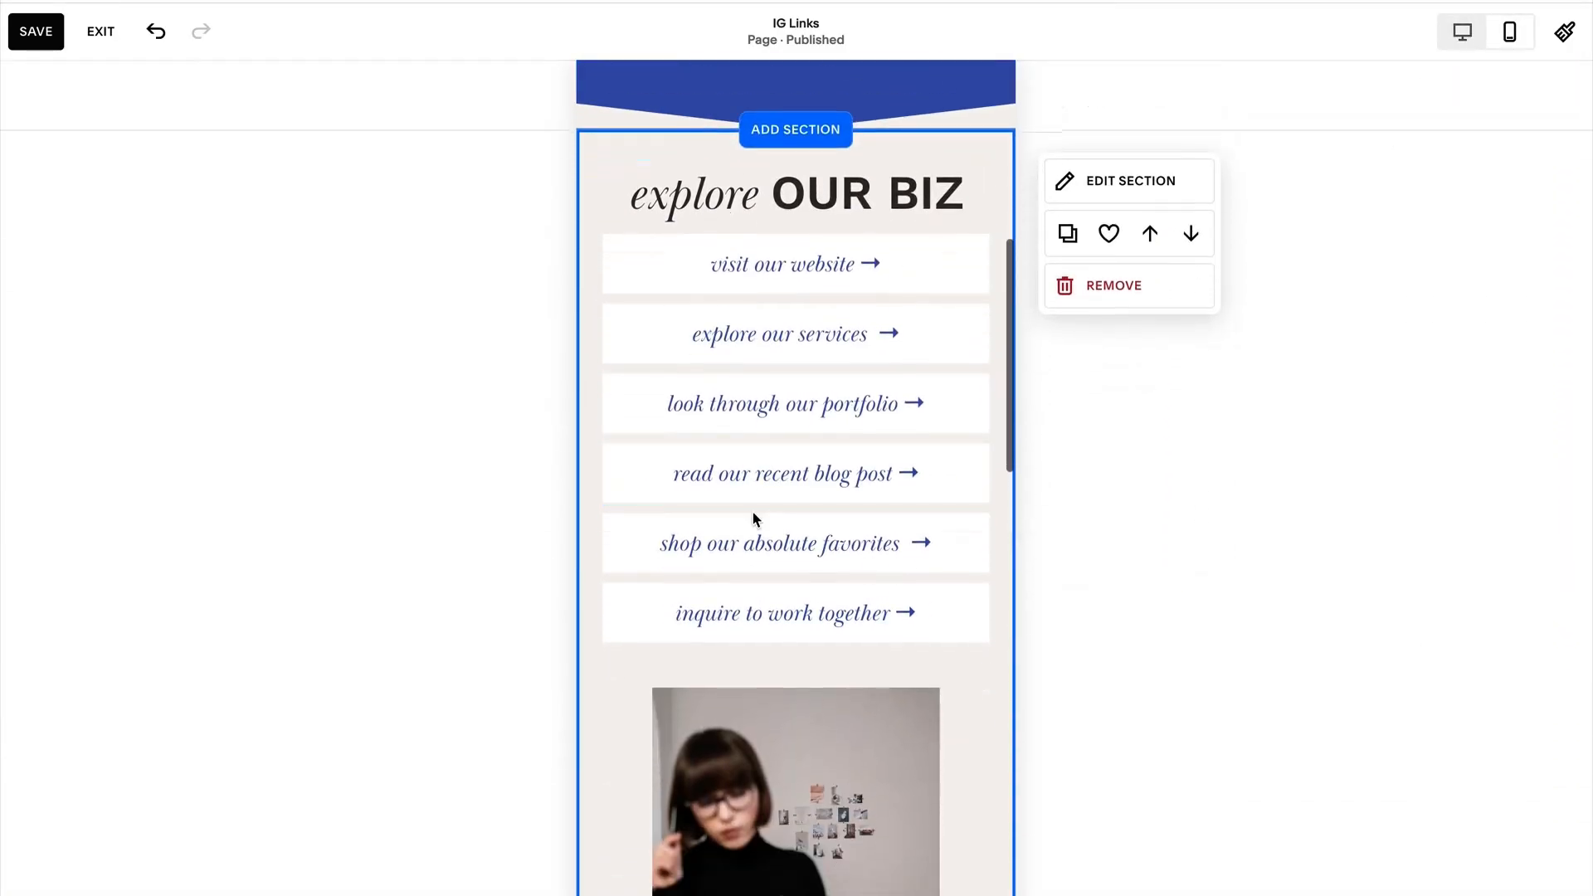
{"action": "scroll", "coordinate": [756, 515], "scroll_direction": "down", "scroll_amount": 6}
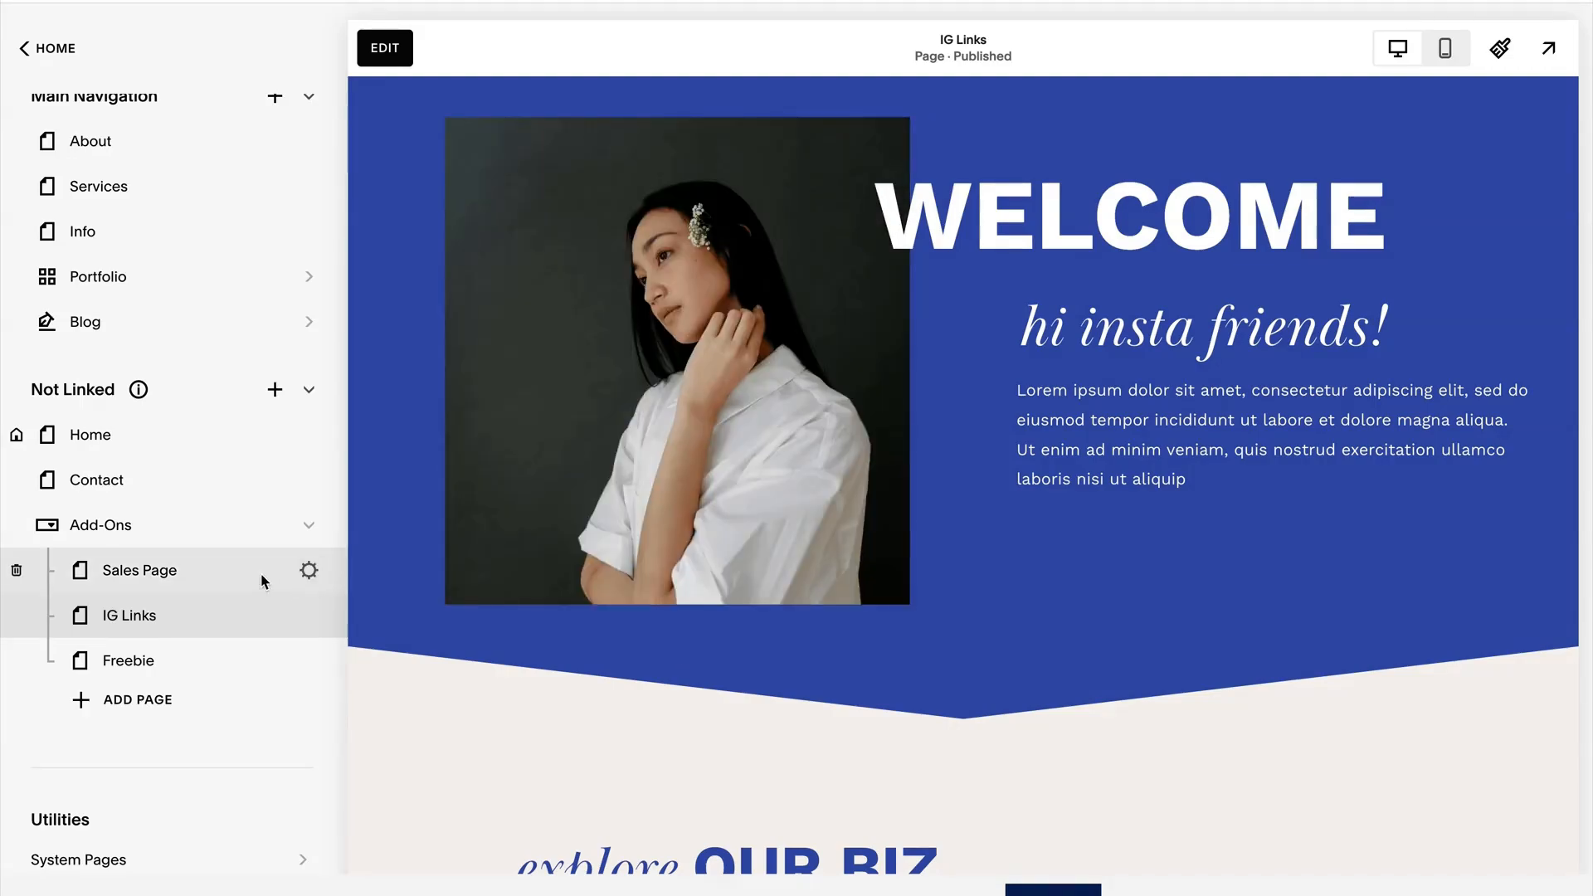
Open the IG Links page settings, check the URL slug, header and footer visibility and SEO options, and close them.
{"action": "mouse_move", "coordinate": [307, 615]}
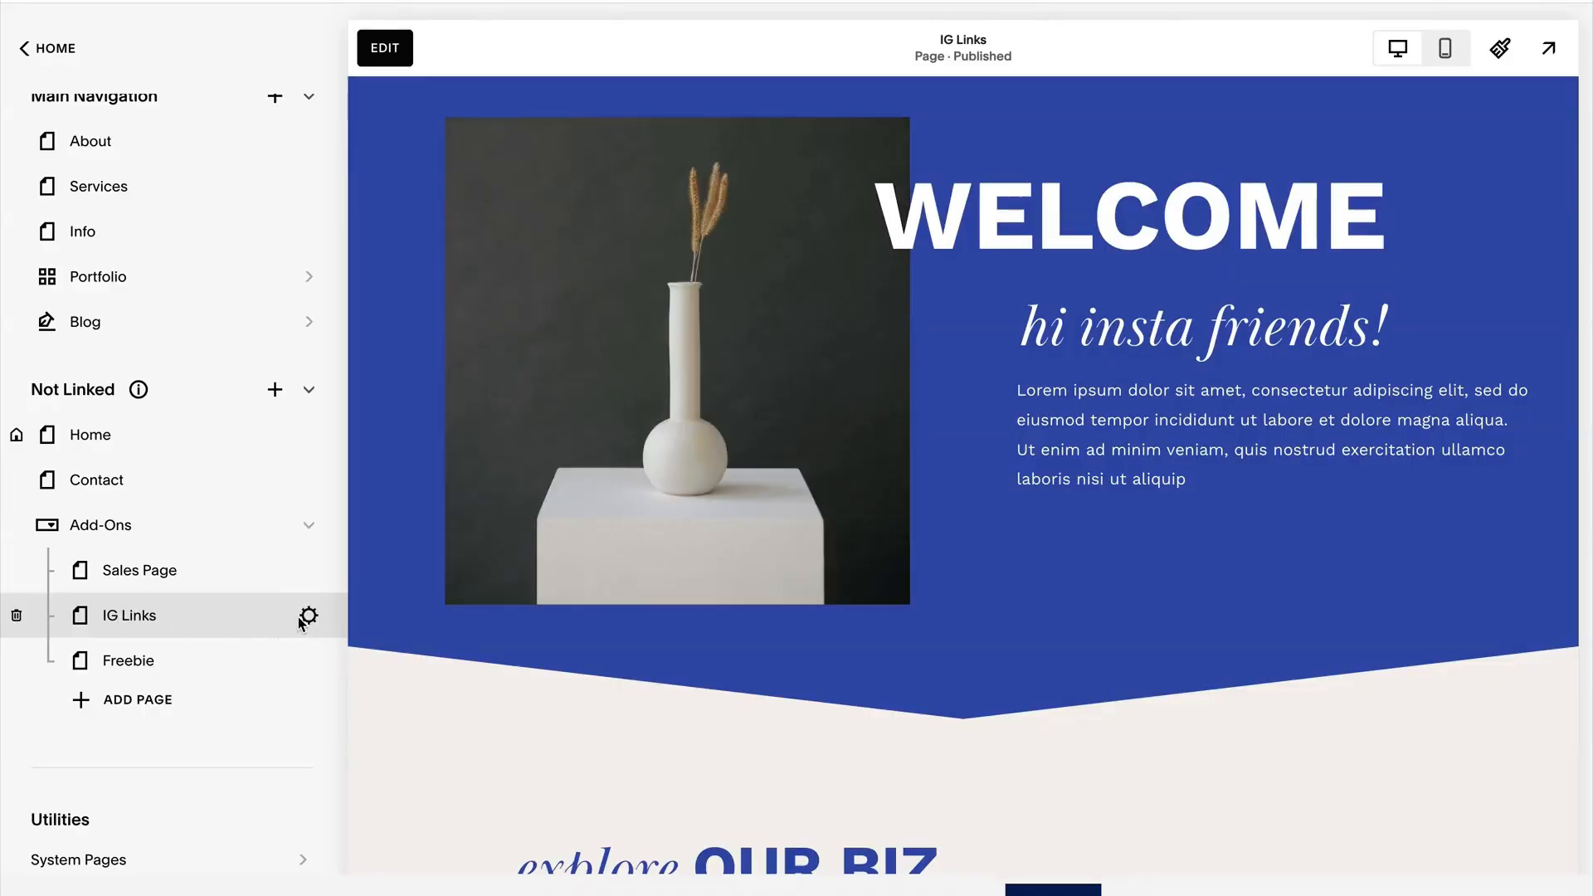
{"action": "left_click", "coordinate": [308, 617]}
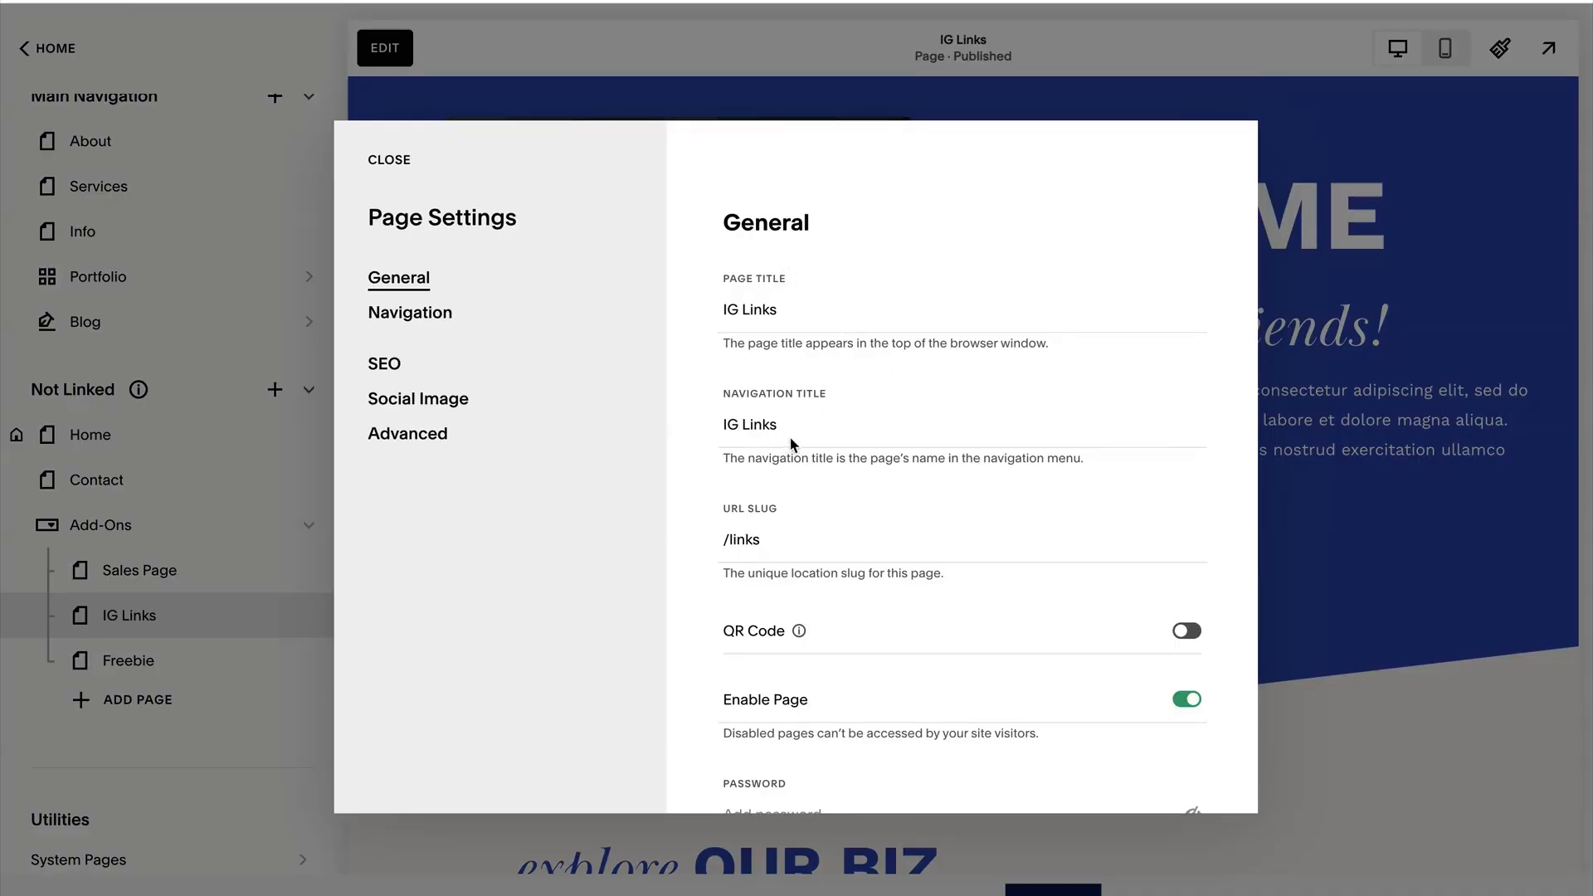
{"action": "double_click", "coordinate": [744, 540]}
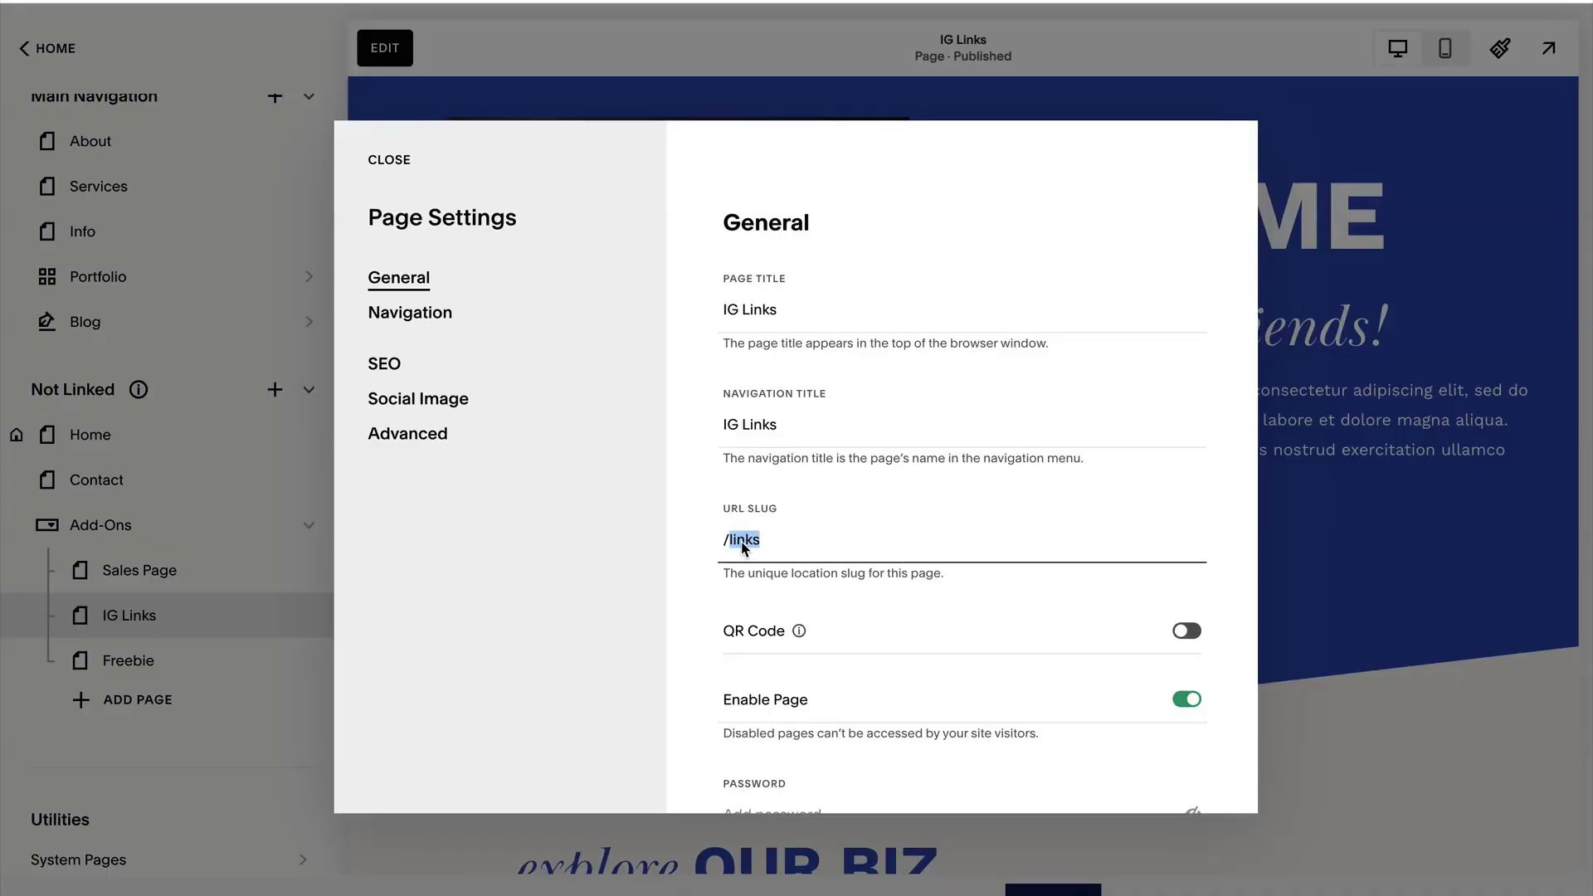
{"action": "left_click", "coordinate": [414, 316]}
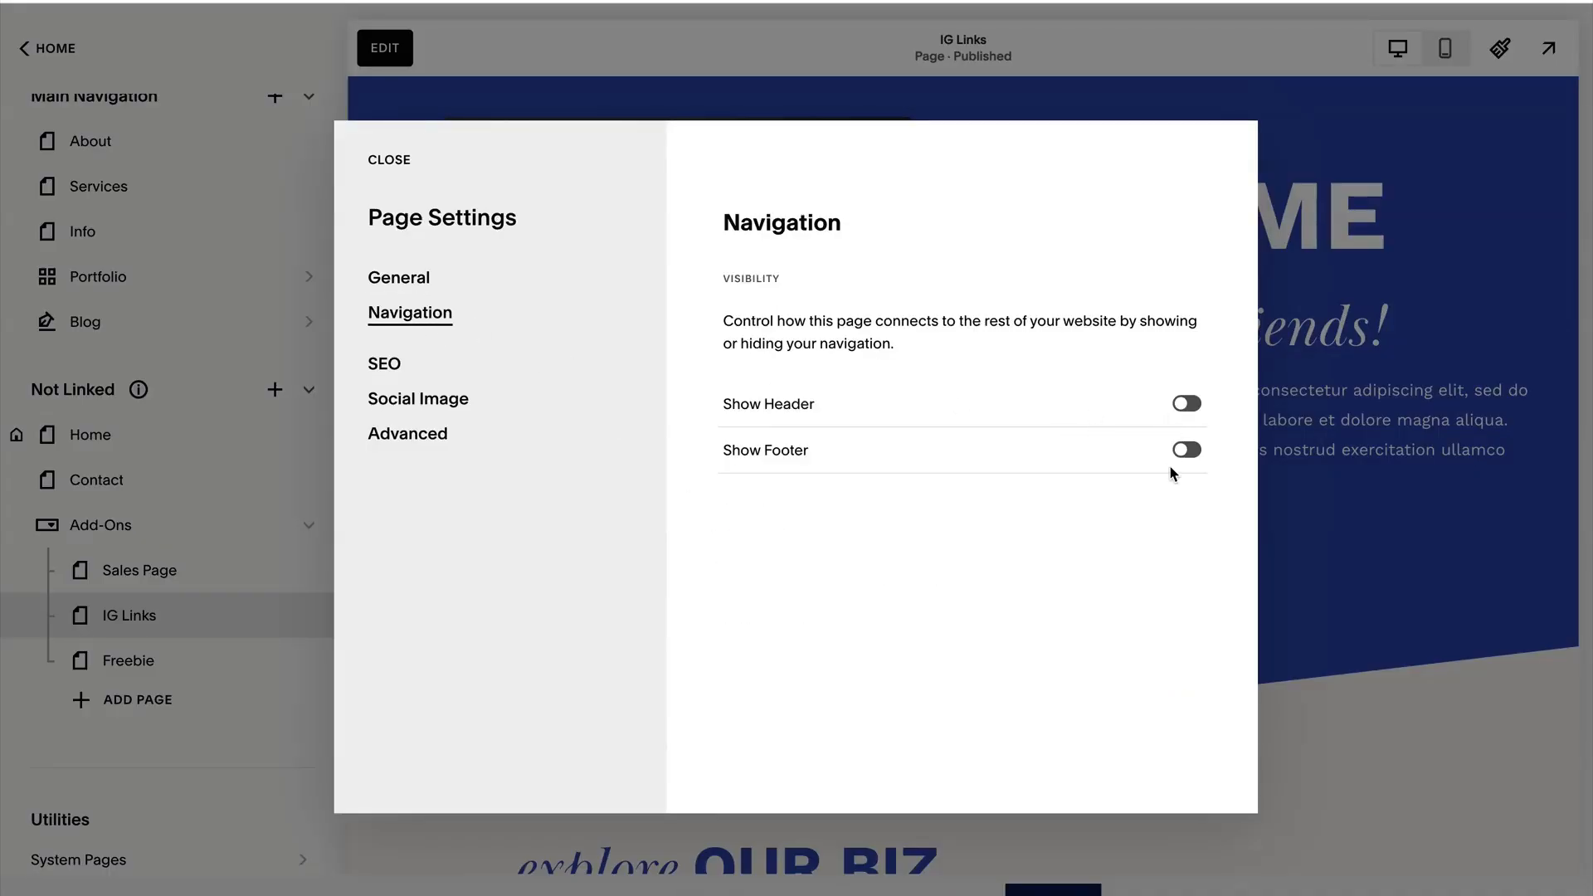
{"action": "left_click", "coordinate": [391, 366]}
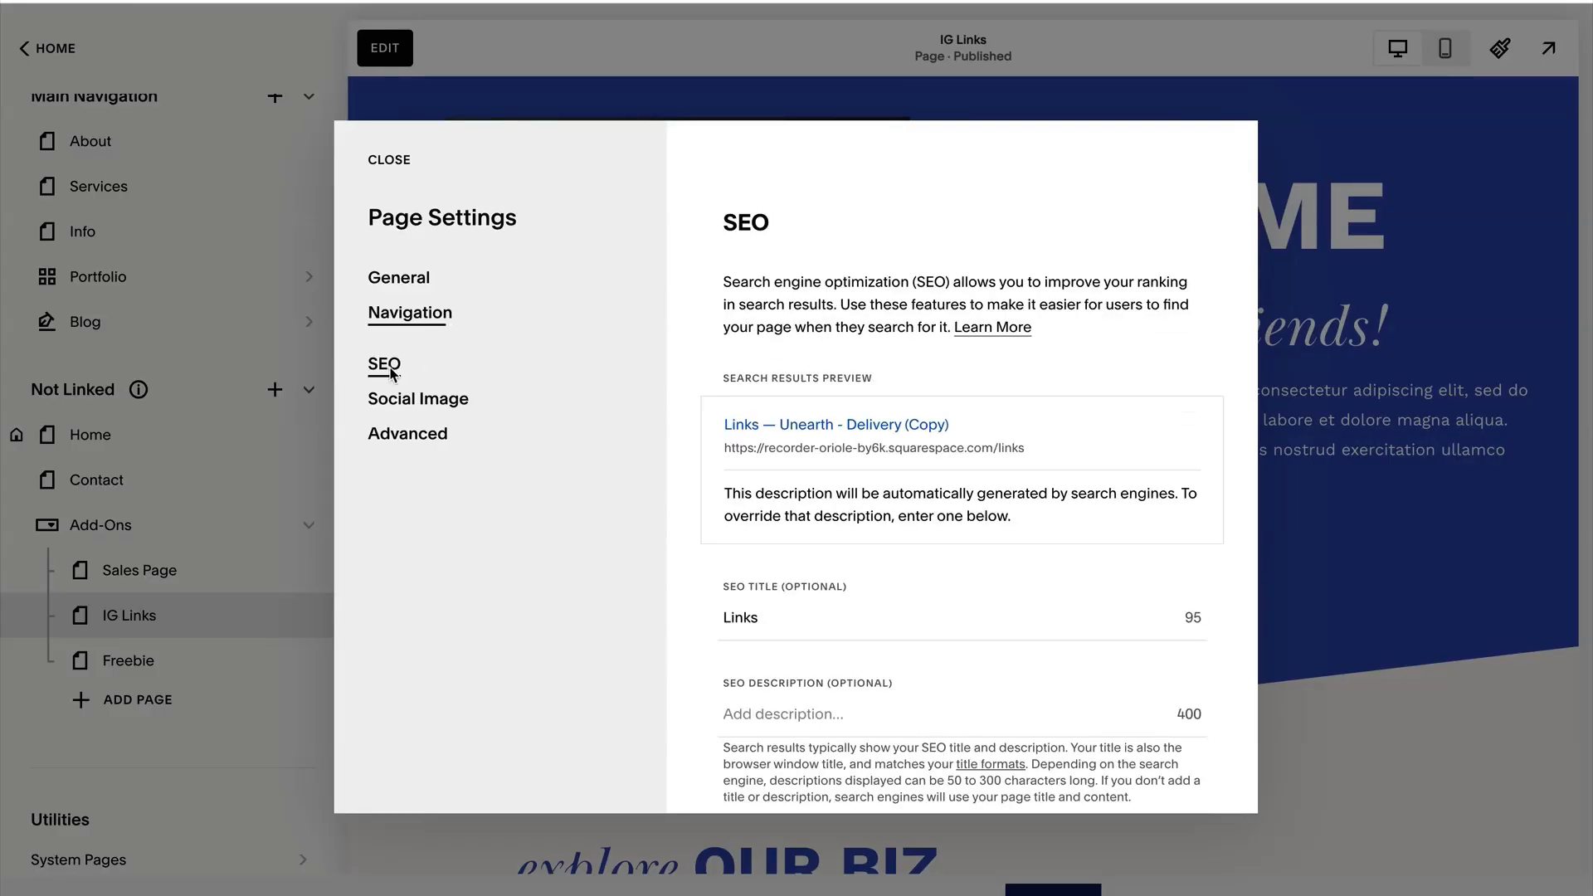
{"action": "scroll", "coordinate": [1044, 537], "scroll_direction": "down", "scroll_amount": 2}
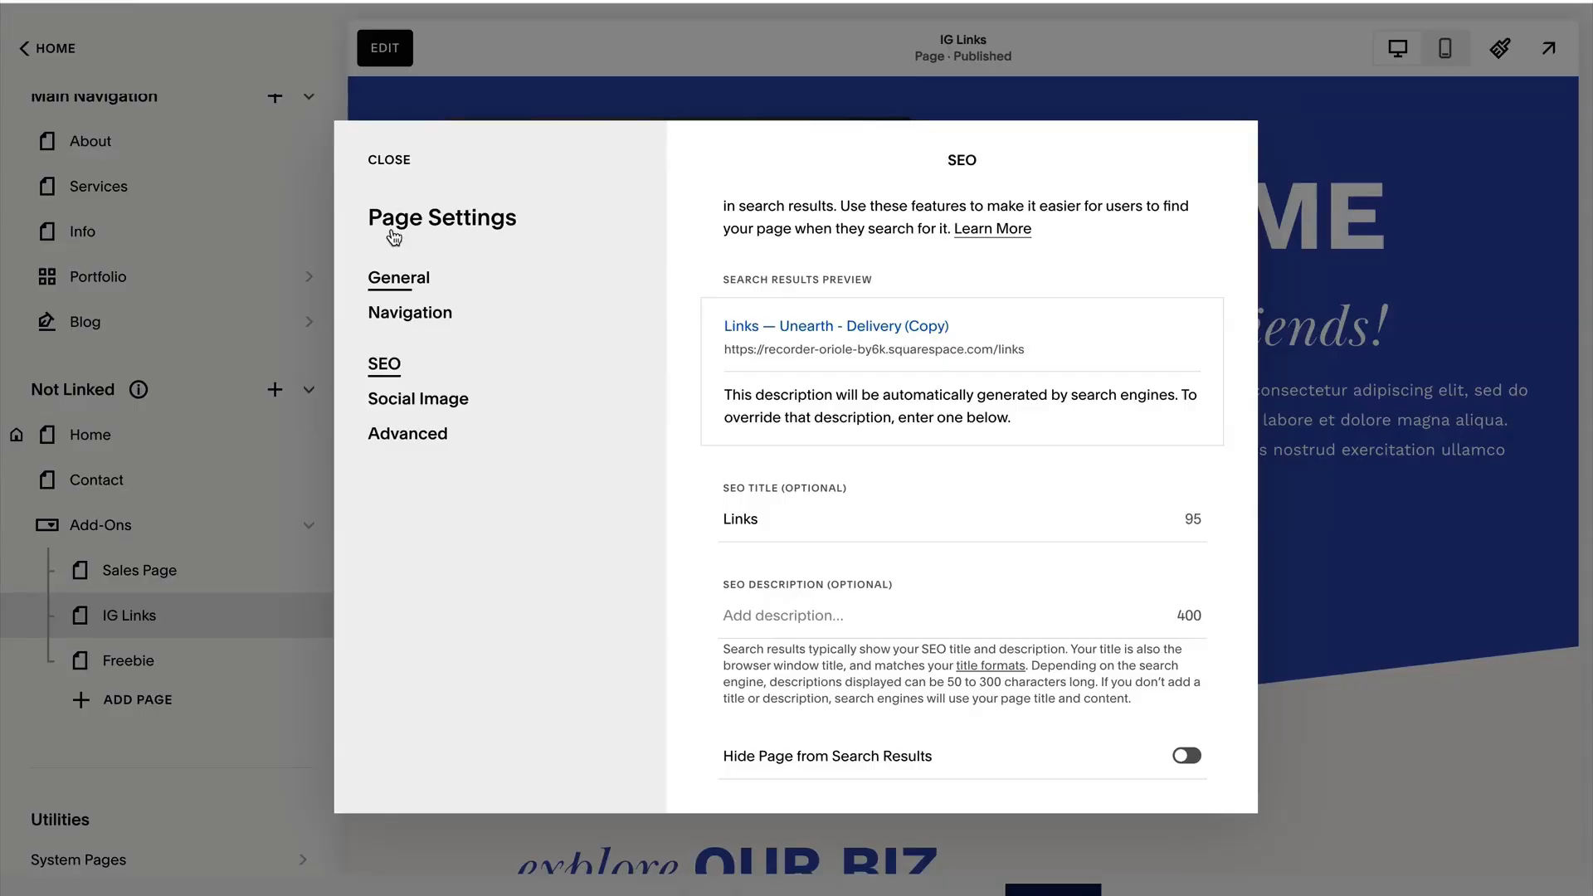
{"action": "left_click", "coordinate": [389, 159]}
Preview the IG Links page in mobile view from the welcome section through the link buttons and back up.
{"action": "left_click", "coordinate": [1444, 48]}
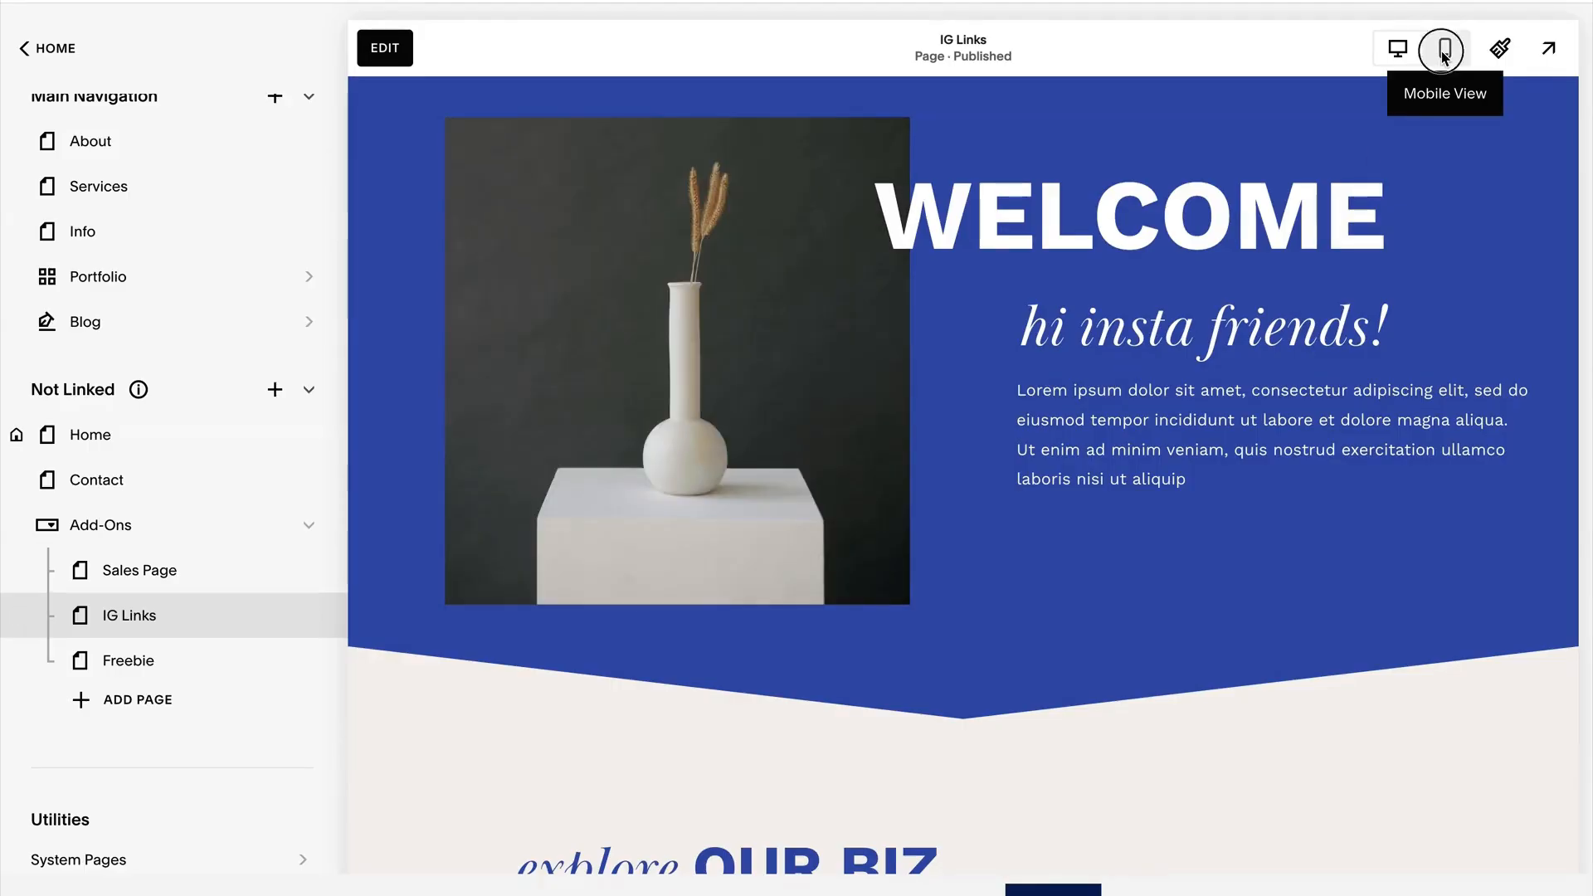
{"action": "scroll", "coordinate": [985, 435], "scroll_direction": "down", "scroll_amount": 5}
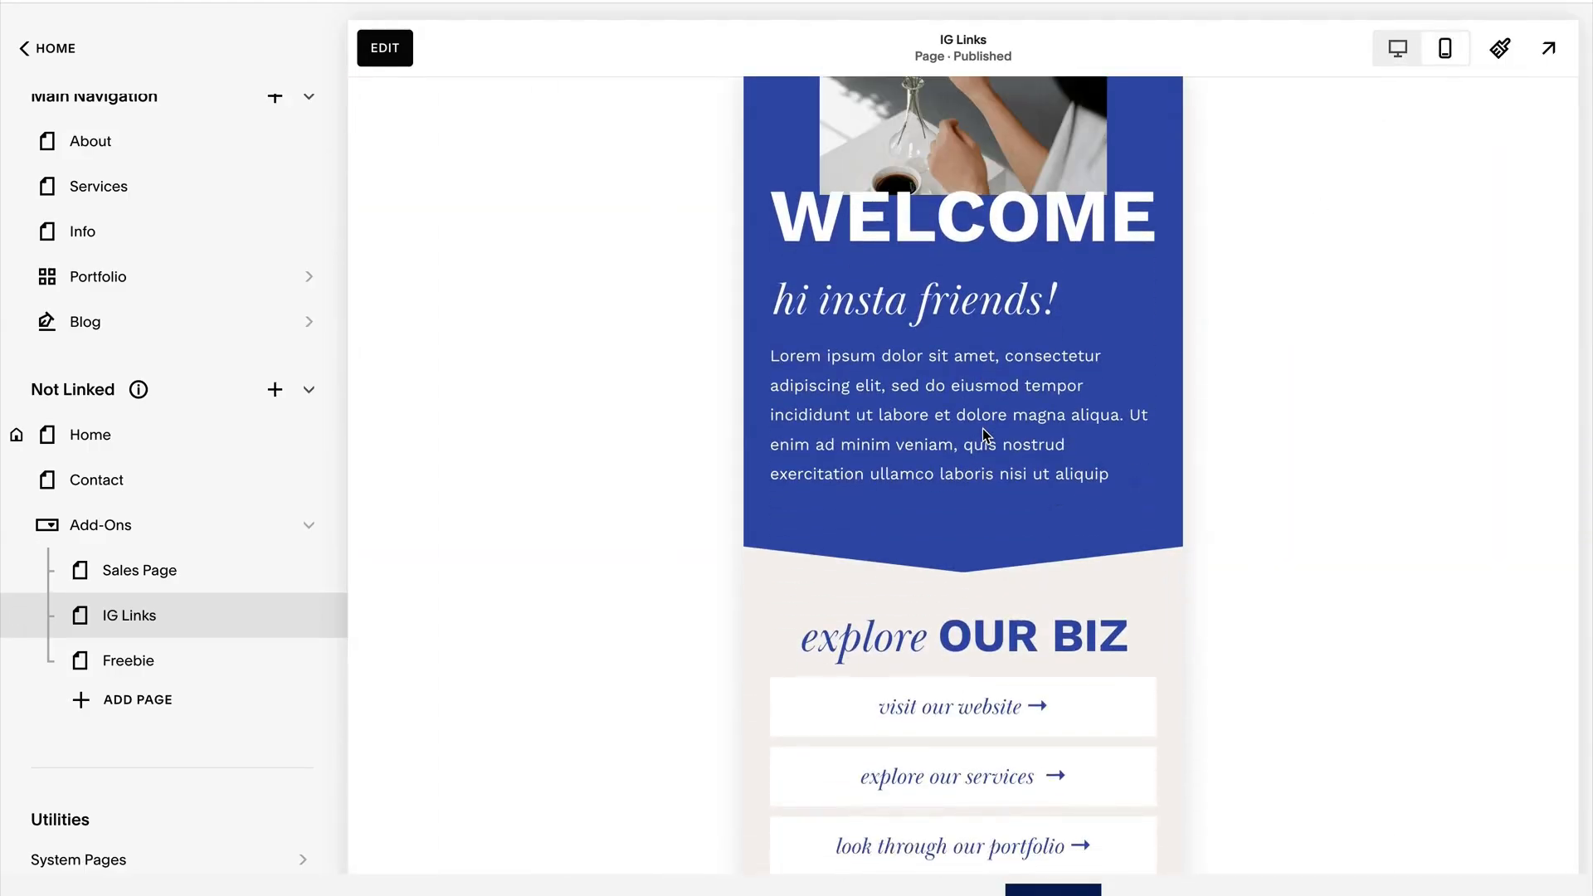
{"action": "scroll", "coordinate": [986, 435], "scroll_direction": "down", "scroll_amount": 1}
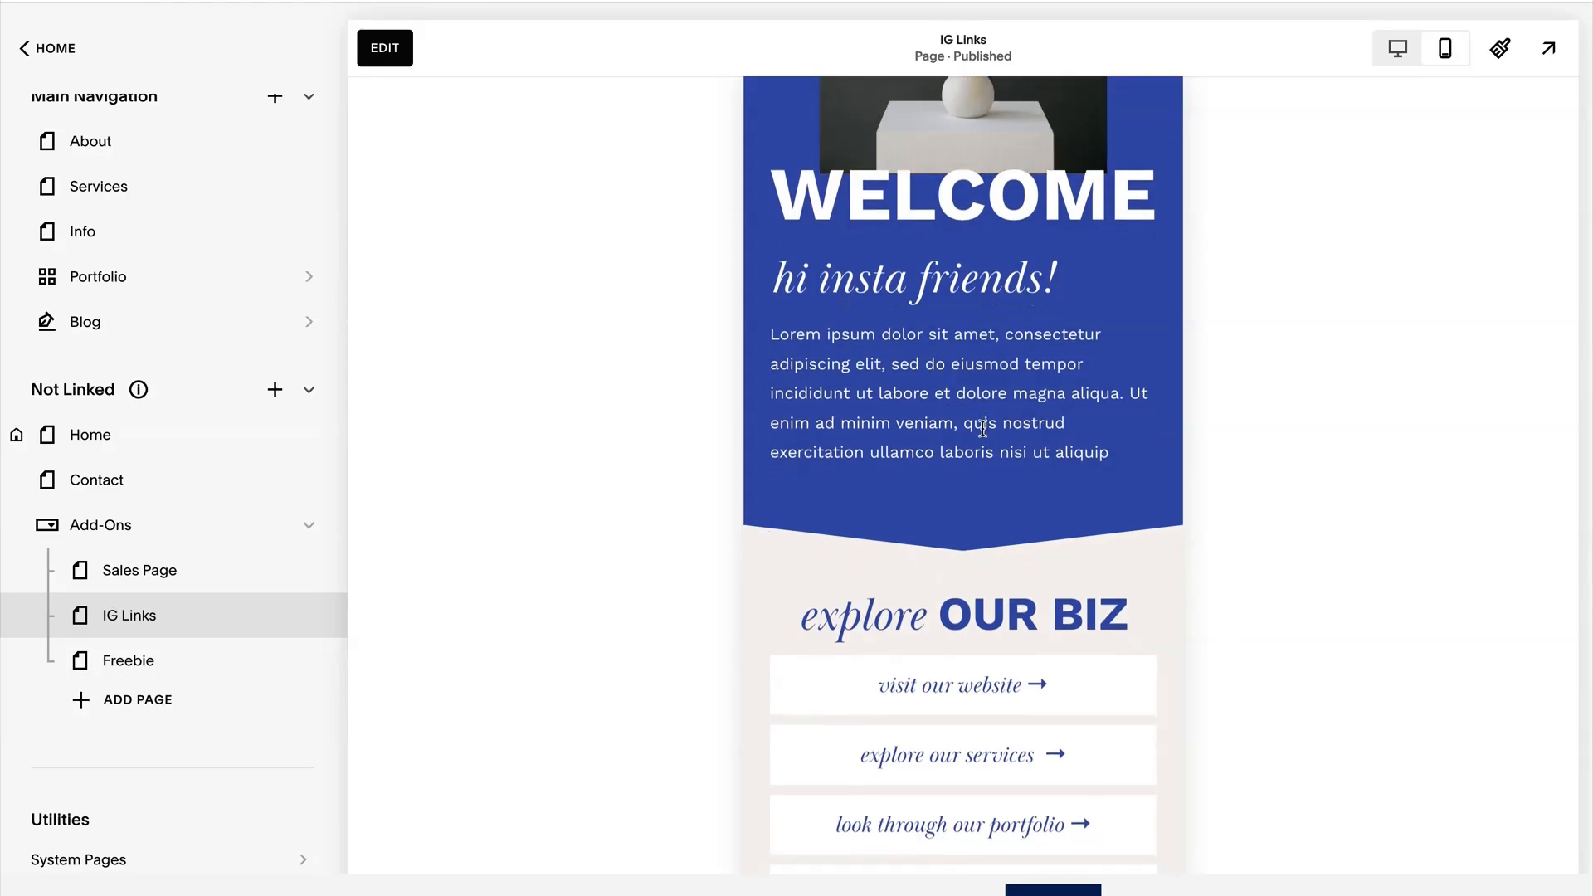
{"action": "scroll", "coordinate": [986, 441], "scroll_direction": "down", "scroll_amount": 11}
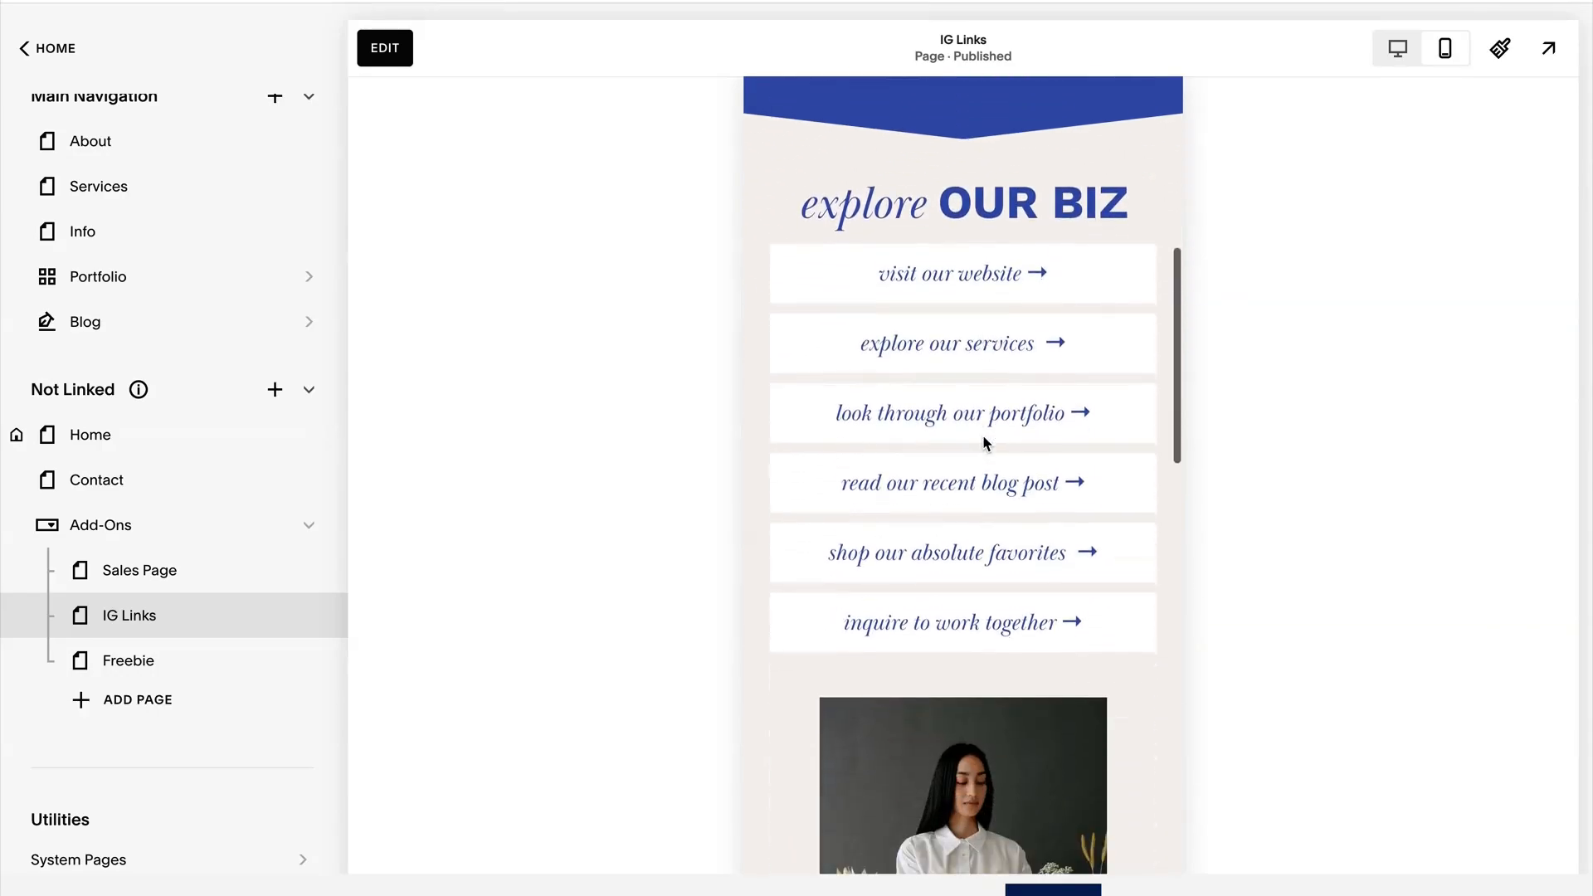
{"action": "scroll", "coordinate": [986, 477], "scroll_direction": "up", "scroll_amount": 10}
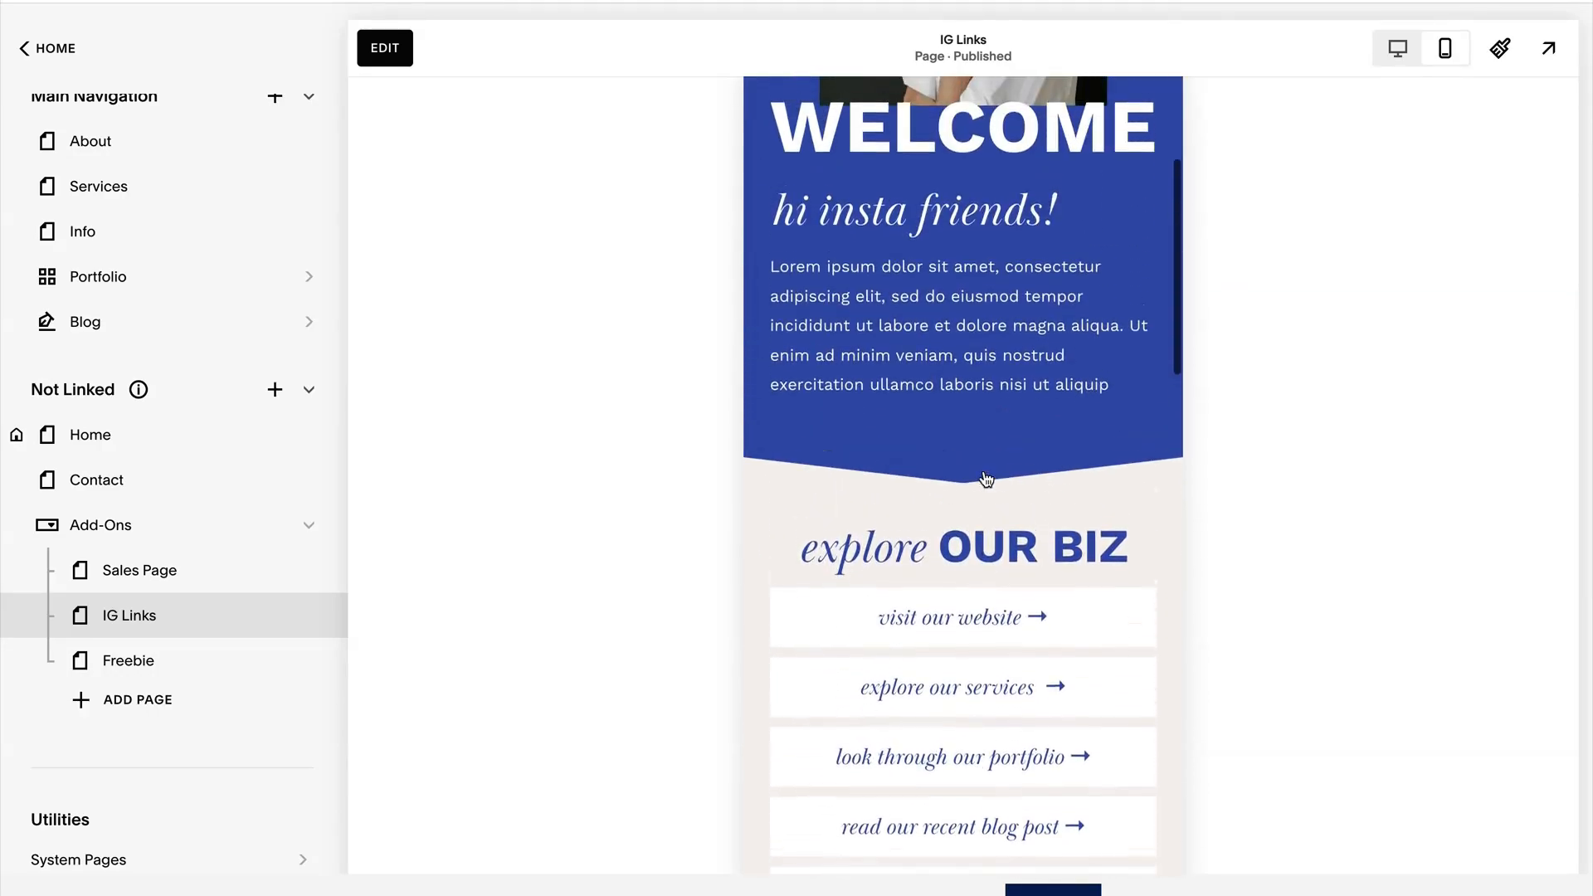
{"action": "scroll", "coordinate": [988, 477], "scroll_direction": "up", "scroll_amount": 6}
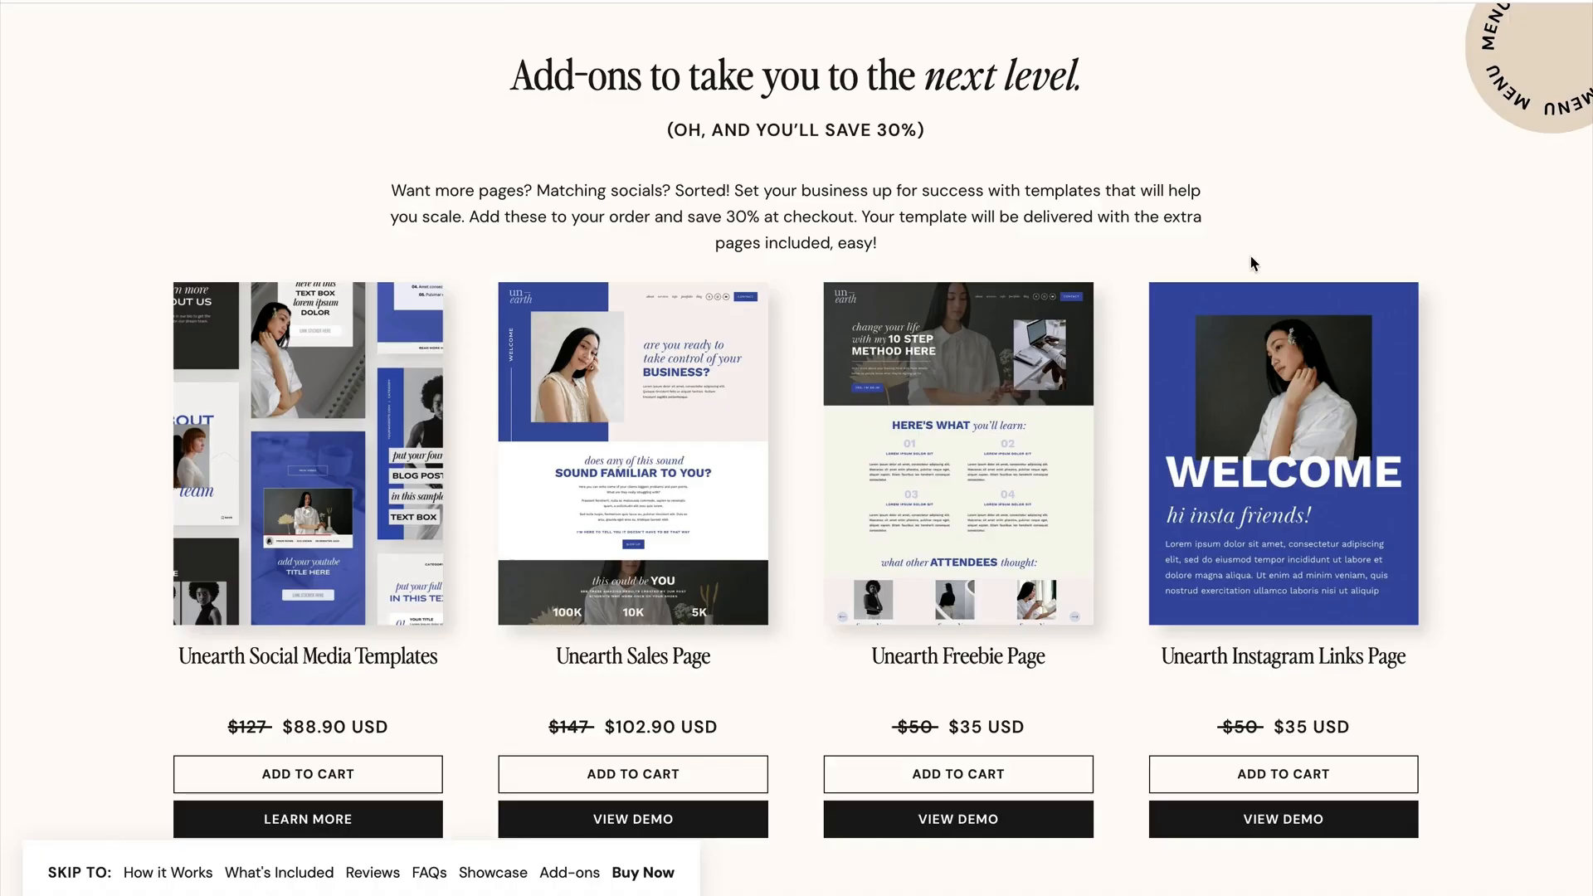
On the Big Cat Creative website, open the Squarespace Templates page and browse the template listings.
{"action": "left_click", "coordinate": [1490, 95]}
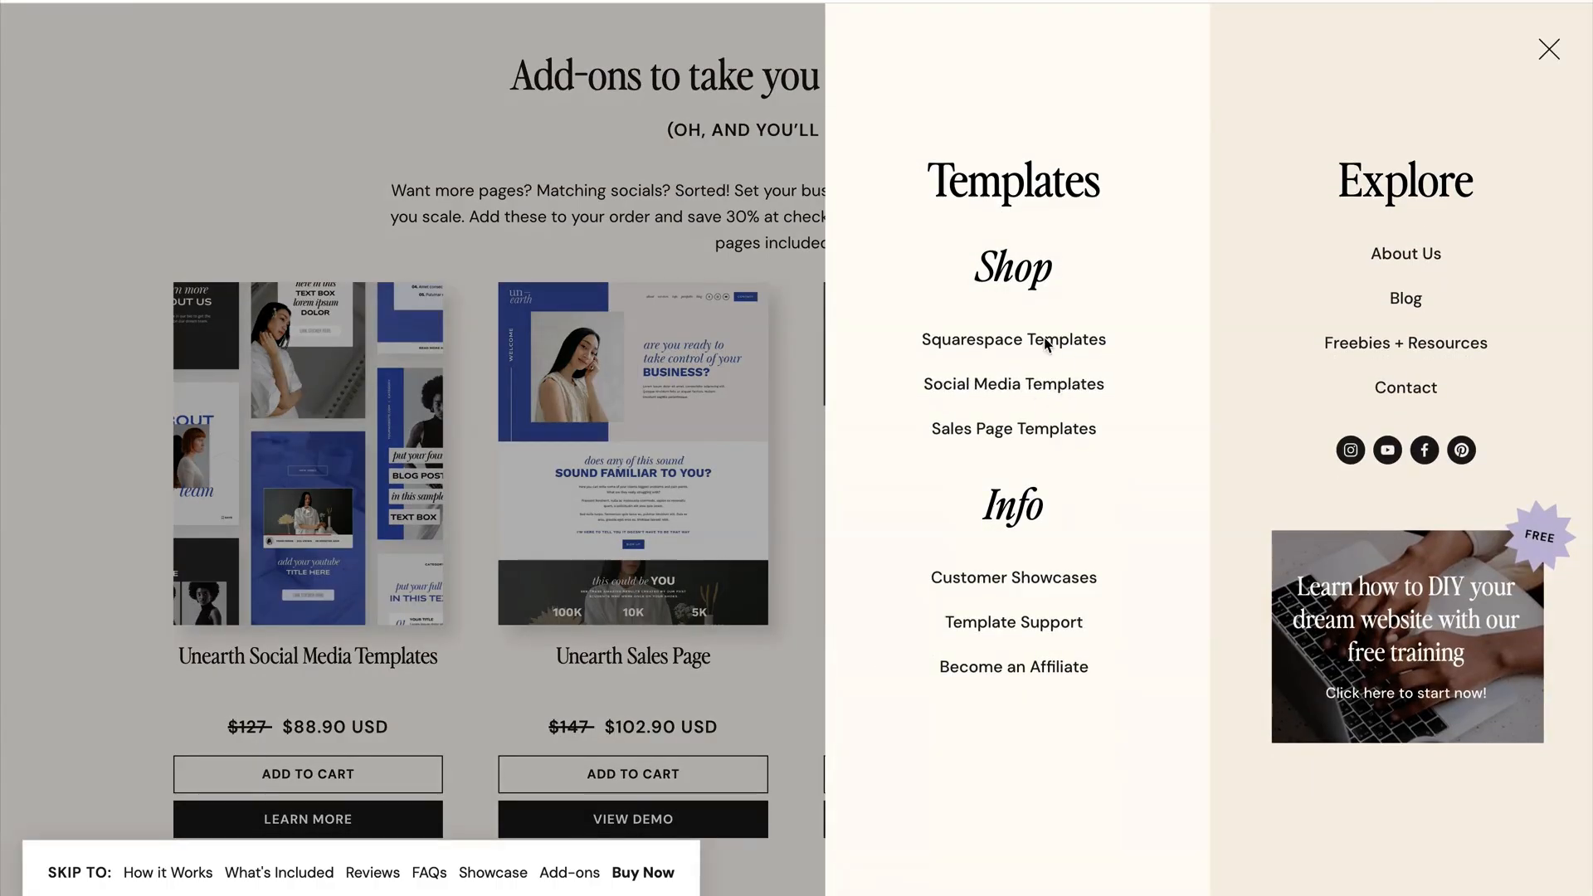
{"action": "left_click", "coordinate": [1005, 347]}
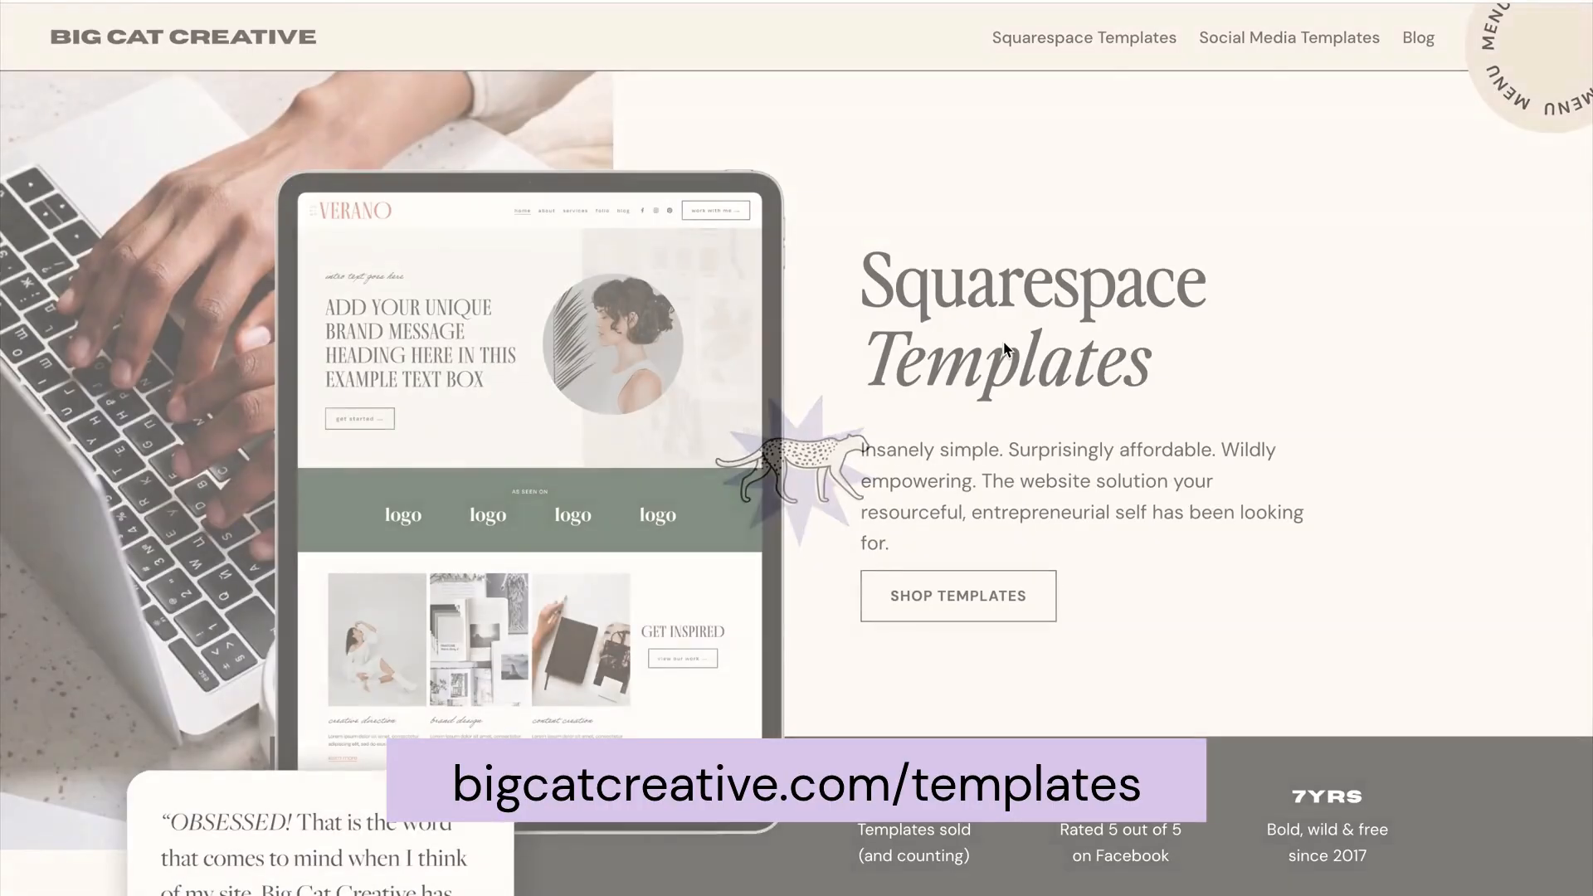
{"action": "scroll", "coordinate": [896, 334], "scroll_direction": "down", "scroll_amount": 6}
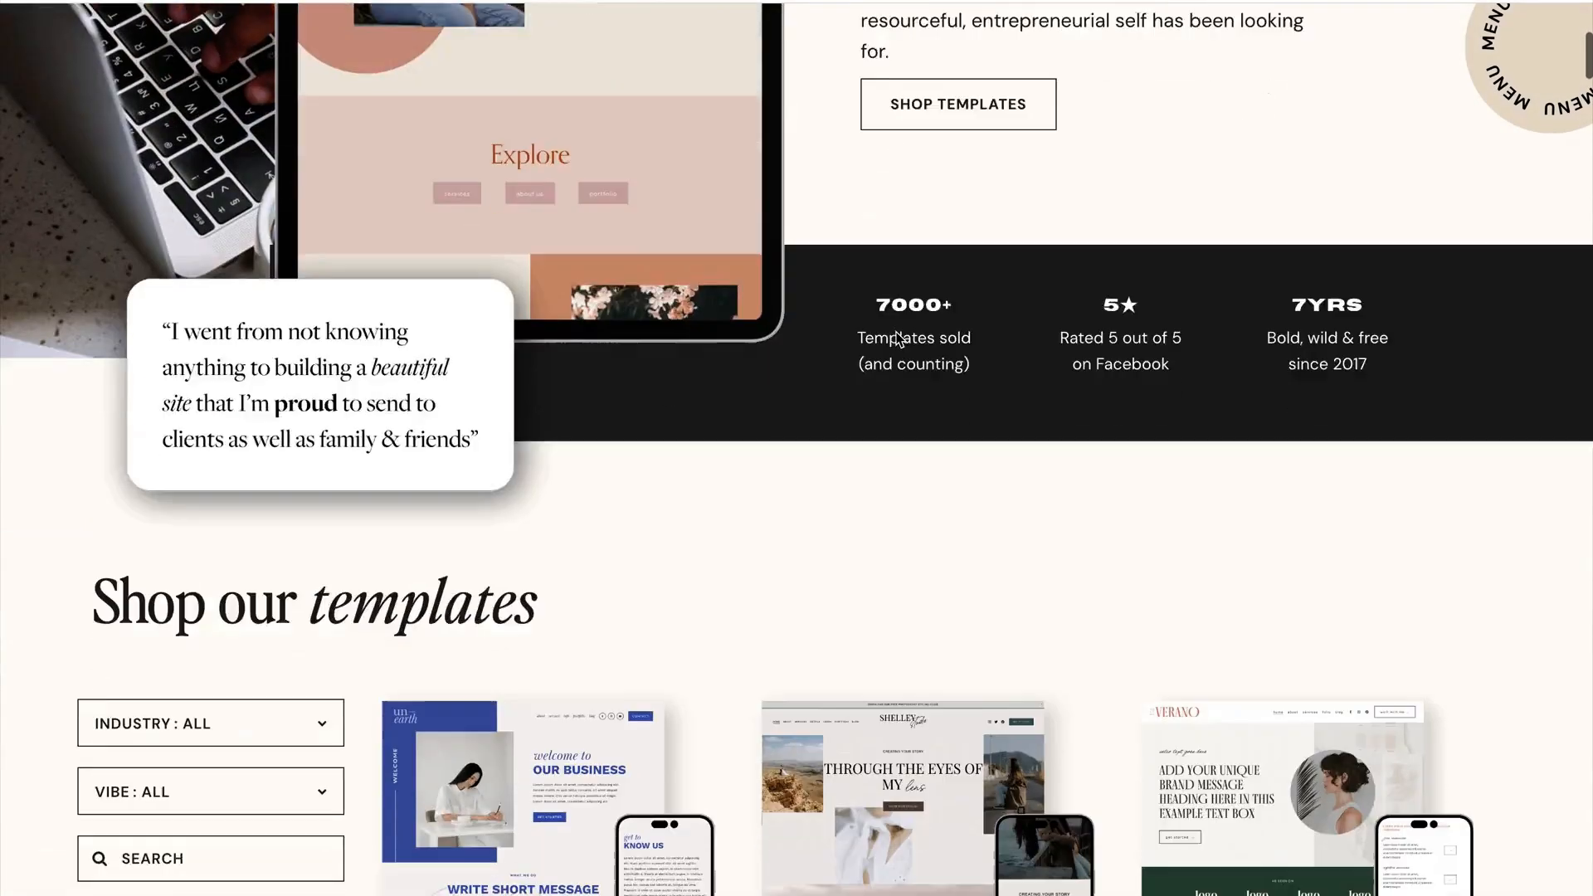
{"action": "scroll", "coordinate": [896, 335], "scroll_direction": "down", "scroll_amount": 8}
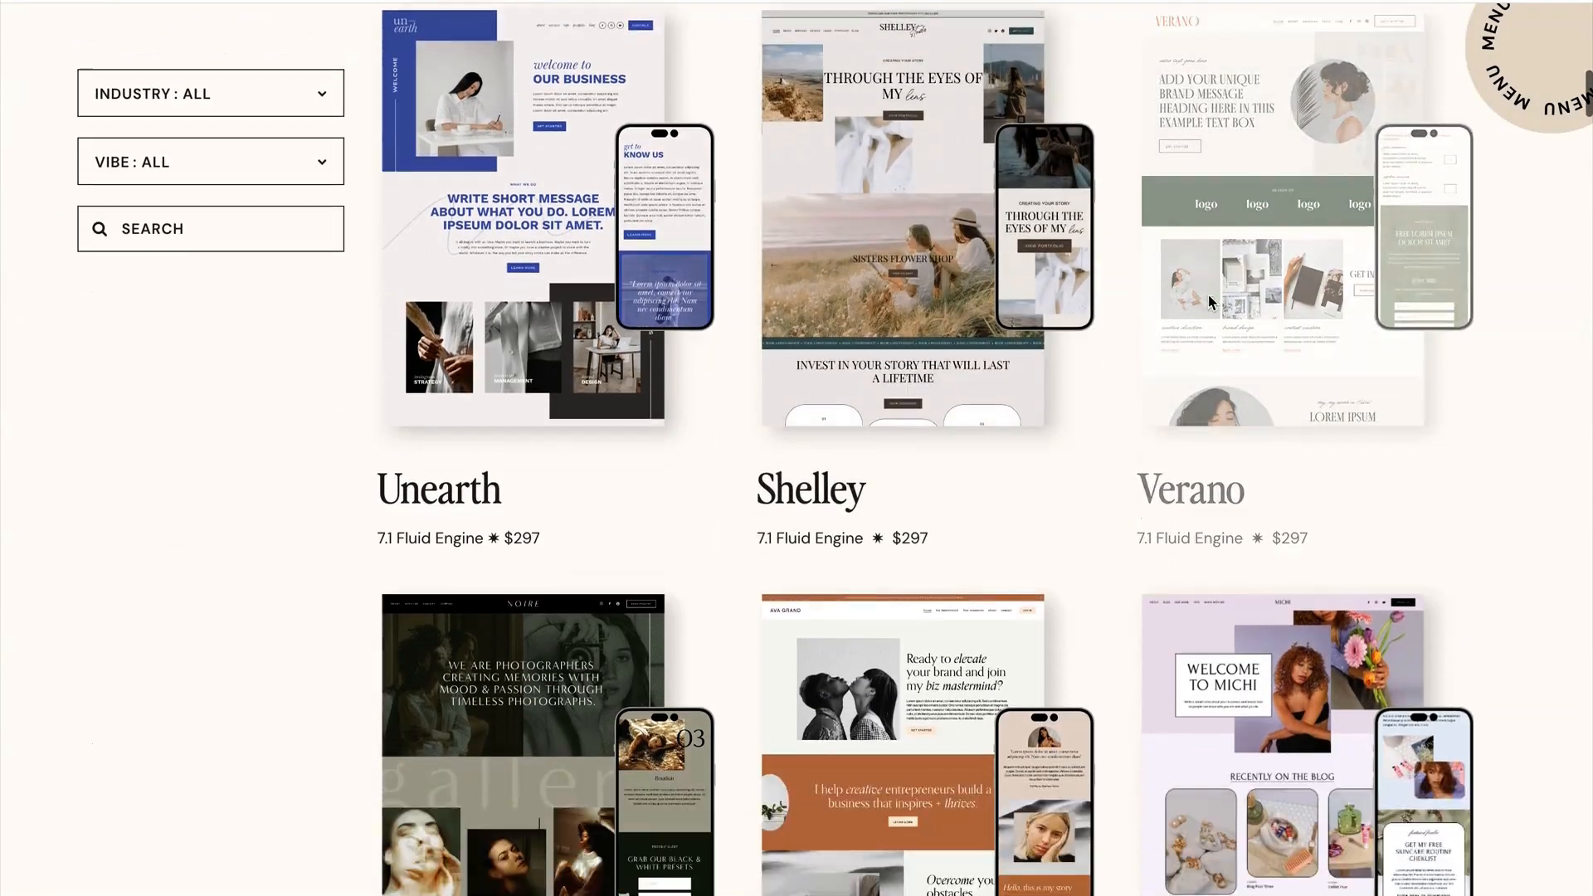
{"action": "scroll", "coordinate": [1208, 296], "scroll_direction": "down", "scroll_amount": 4}
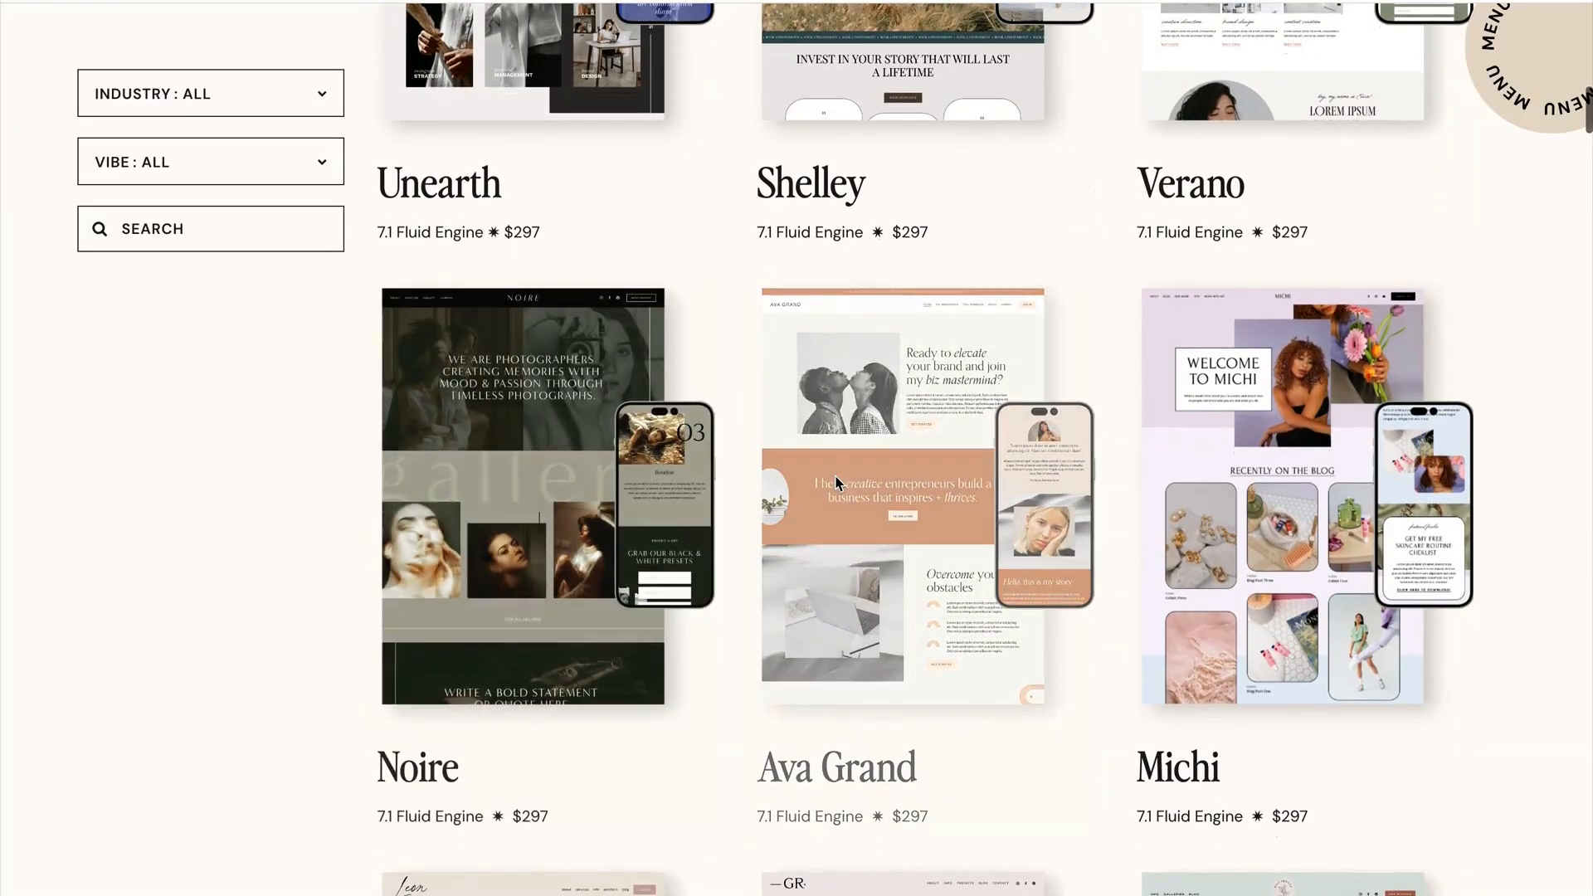
{"action": "scroll", "coordinate": [838, 480], "scroll_direction": "up", "scroll_amount": 5}
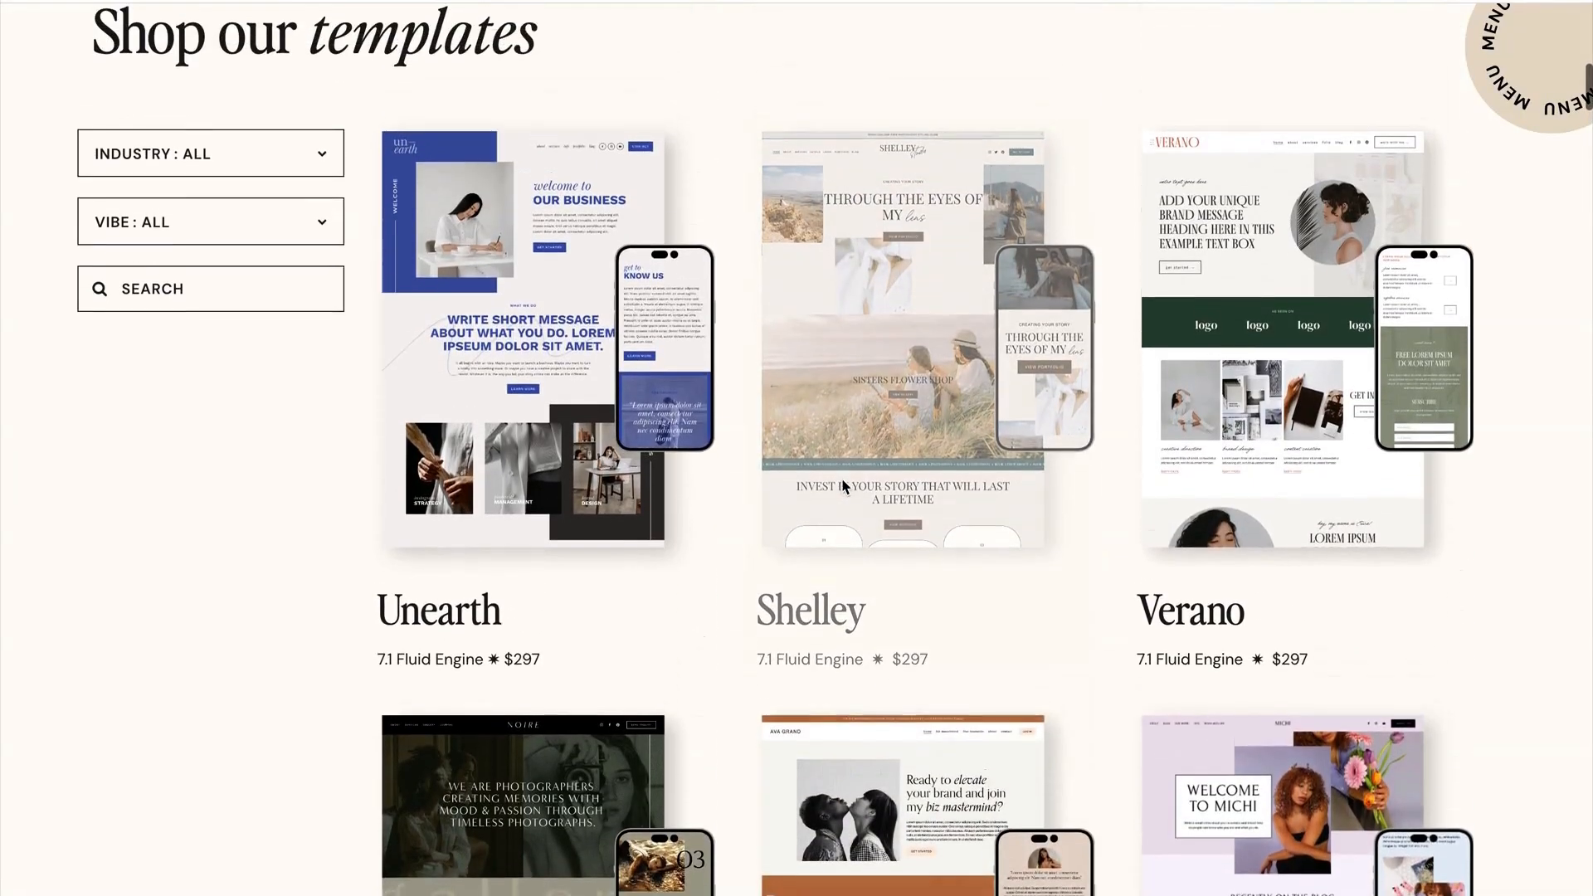
{"action": "scroll", "coordinate": [843, 487], "scroll_direction": "up", "scroll_amount": 2}
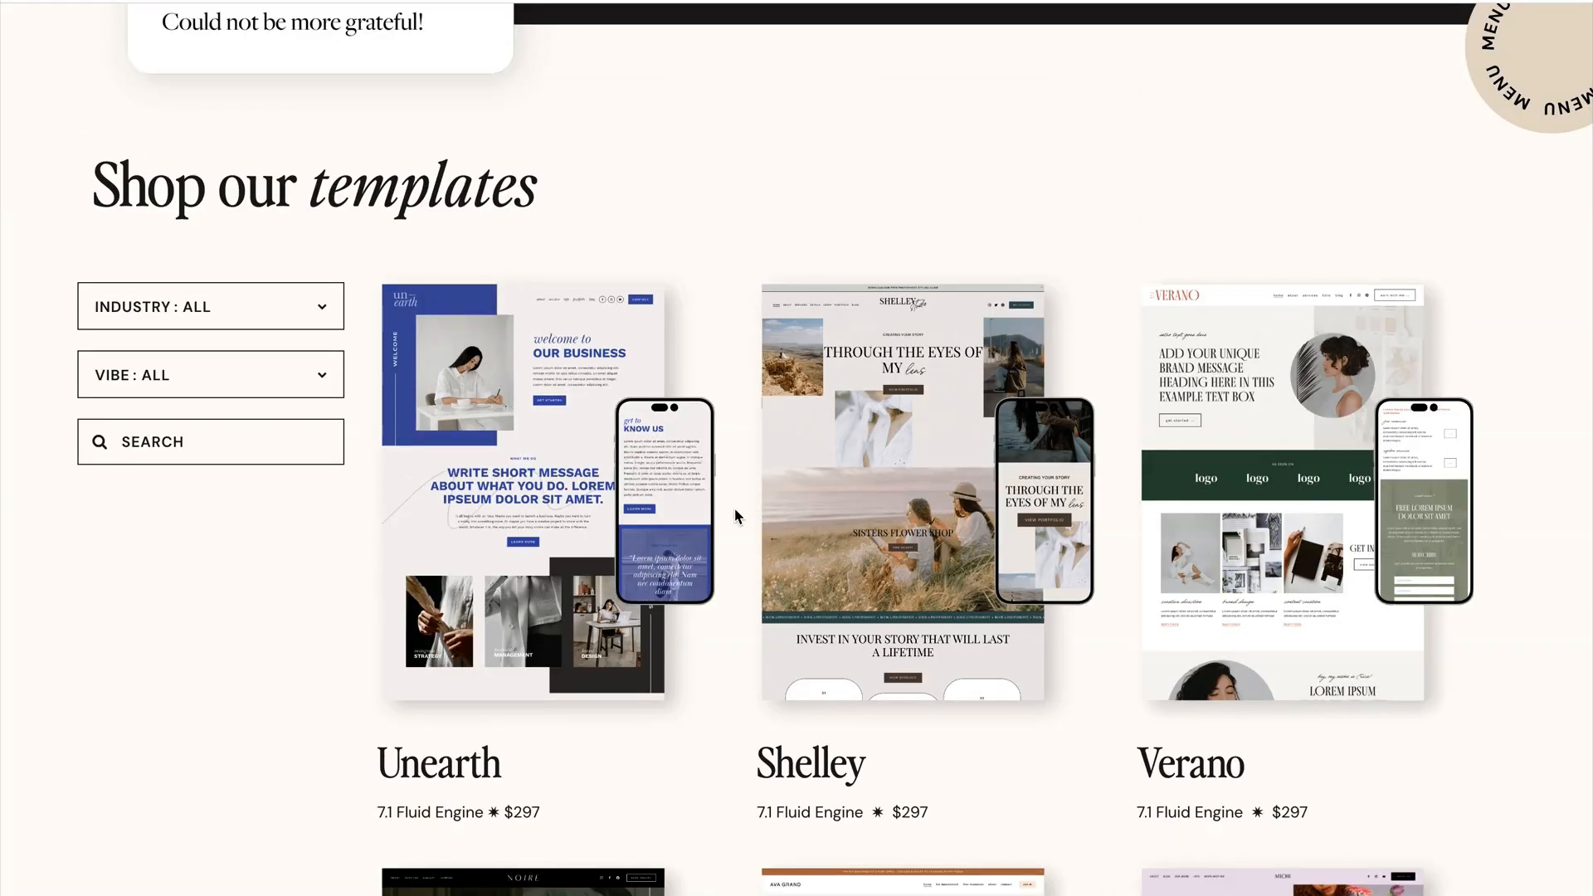
{"action": "scroll", "coordinate": [735, 514], "scroll_direction": "down", "scroll_amount": 3}
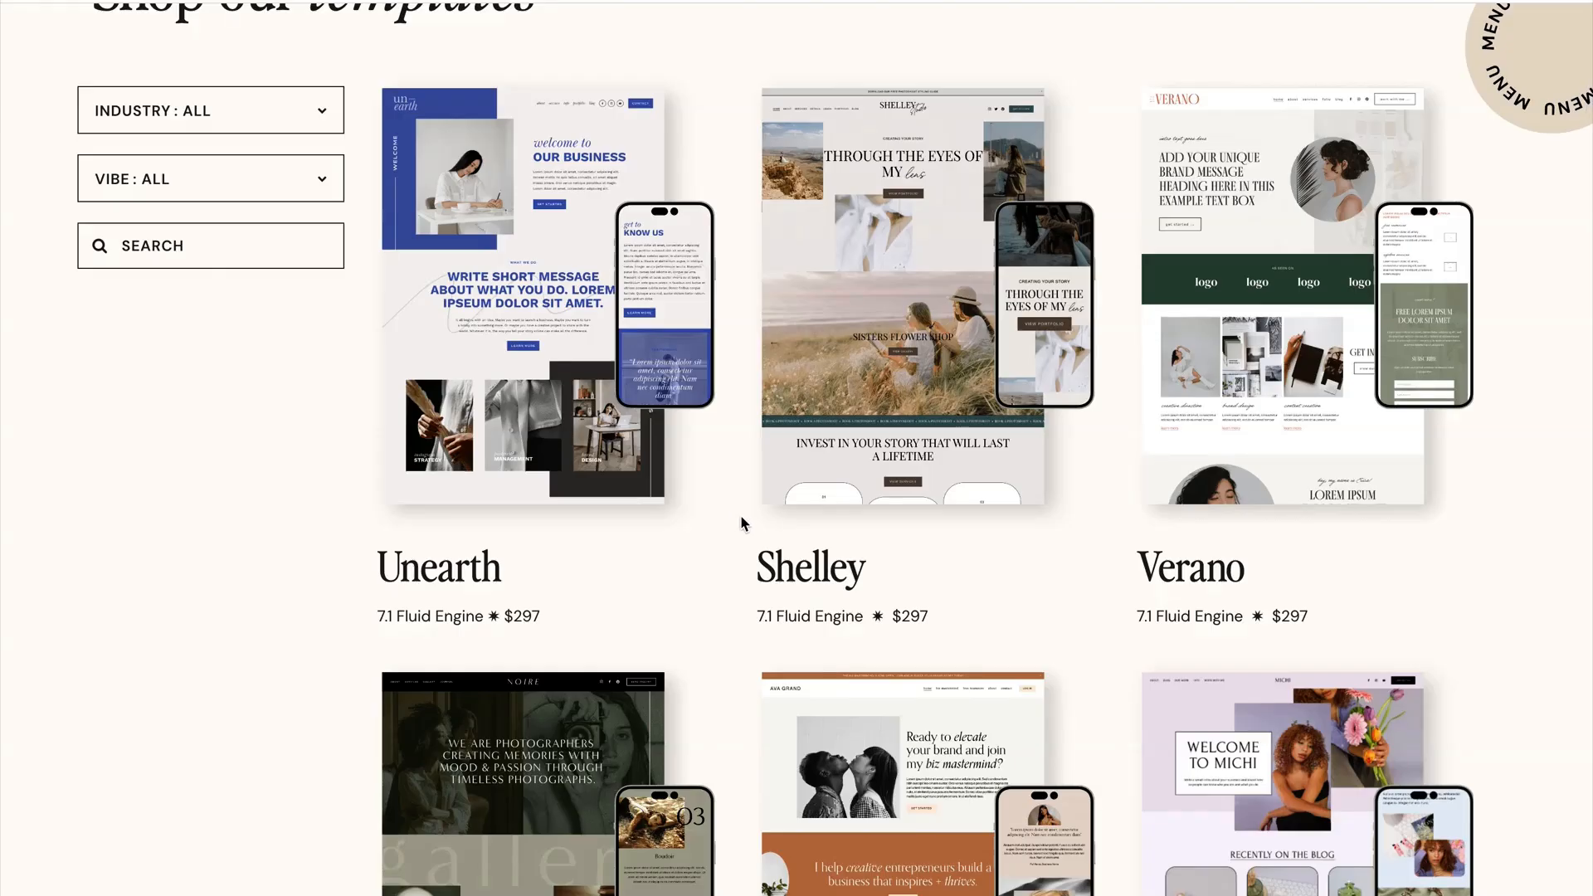
{"action": "scroll", "coordinate": [737, 519], "scroll_direction": "down", "scroll_amount": 3}
{"action": "scroll", "coordinate": [739, 523], "scroll_direction": "down", "scroll_amount": 3}
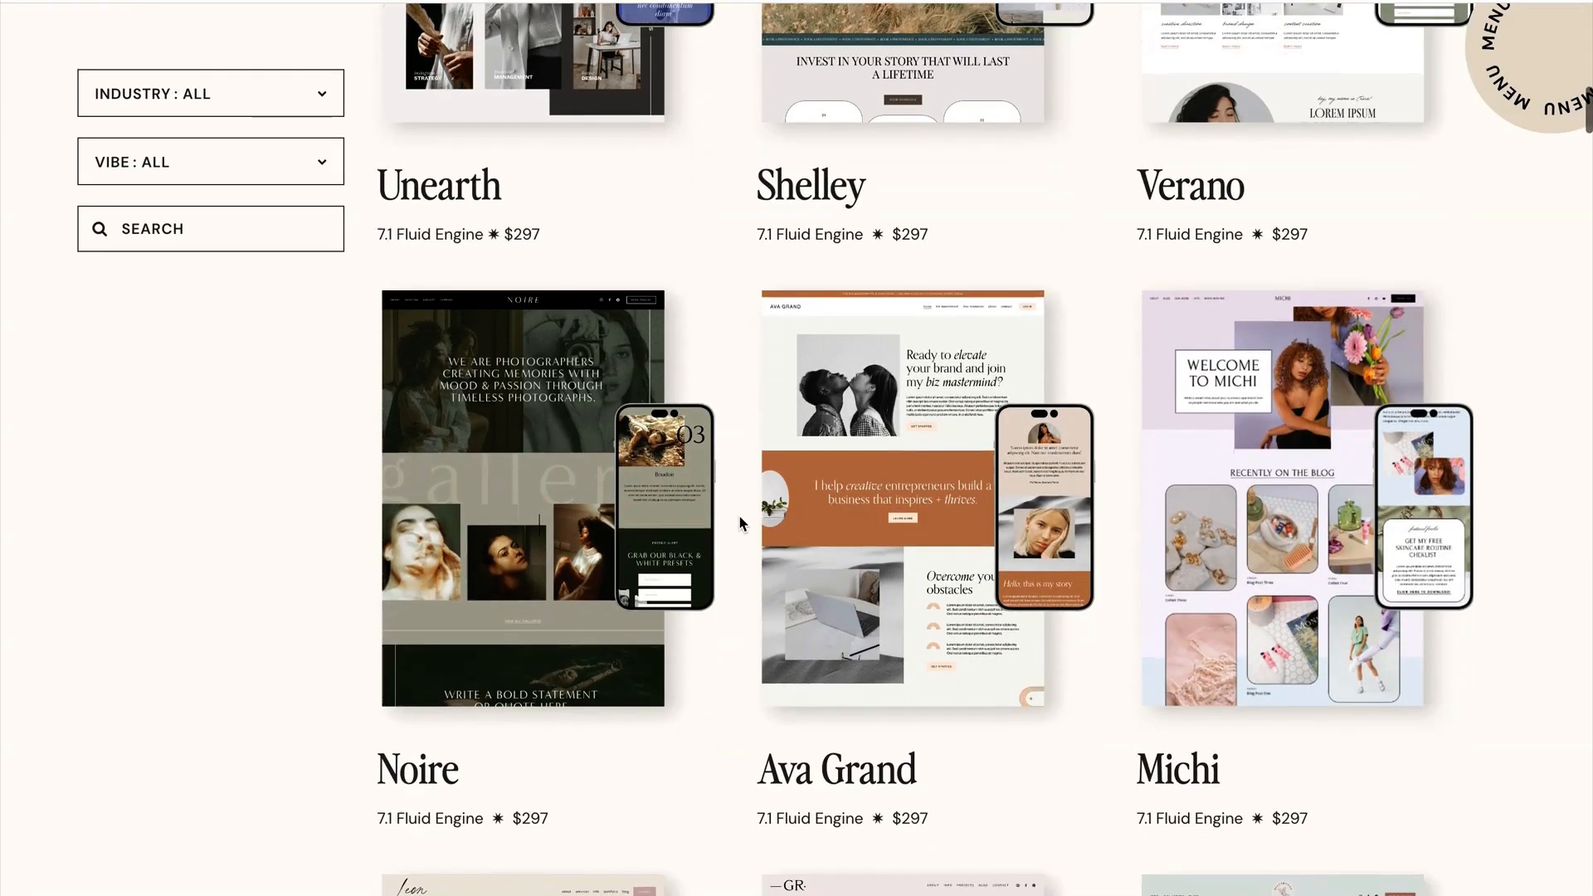
{"action": "scroll", "coordinate": [740, 522], "scroll_direction": "down", "scroll_amount": 4}
{"action": "scroll", "coordinate": [743, 522], "scroll_direction": "up", "scroll_amount": 4}
{"action": "scroll", "coordinate": [743, 523], "scroll_direction": "up", "scroll_amount": 9}
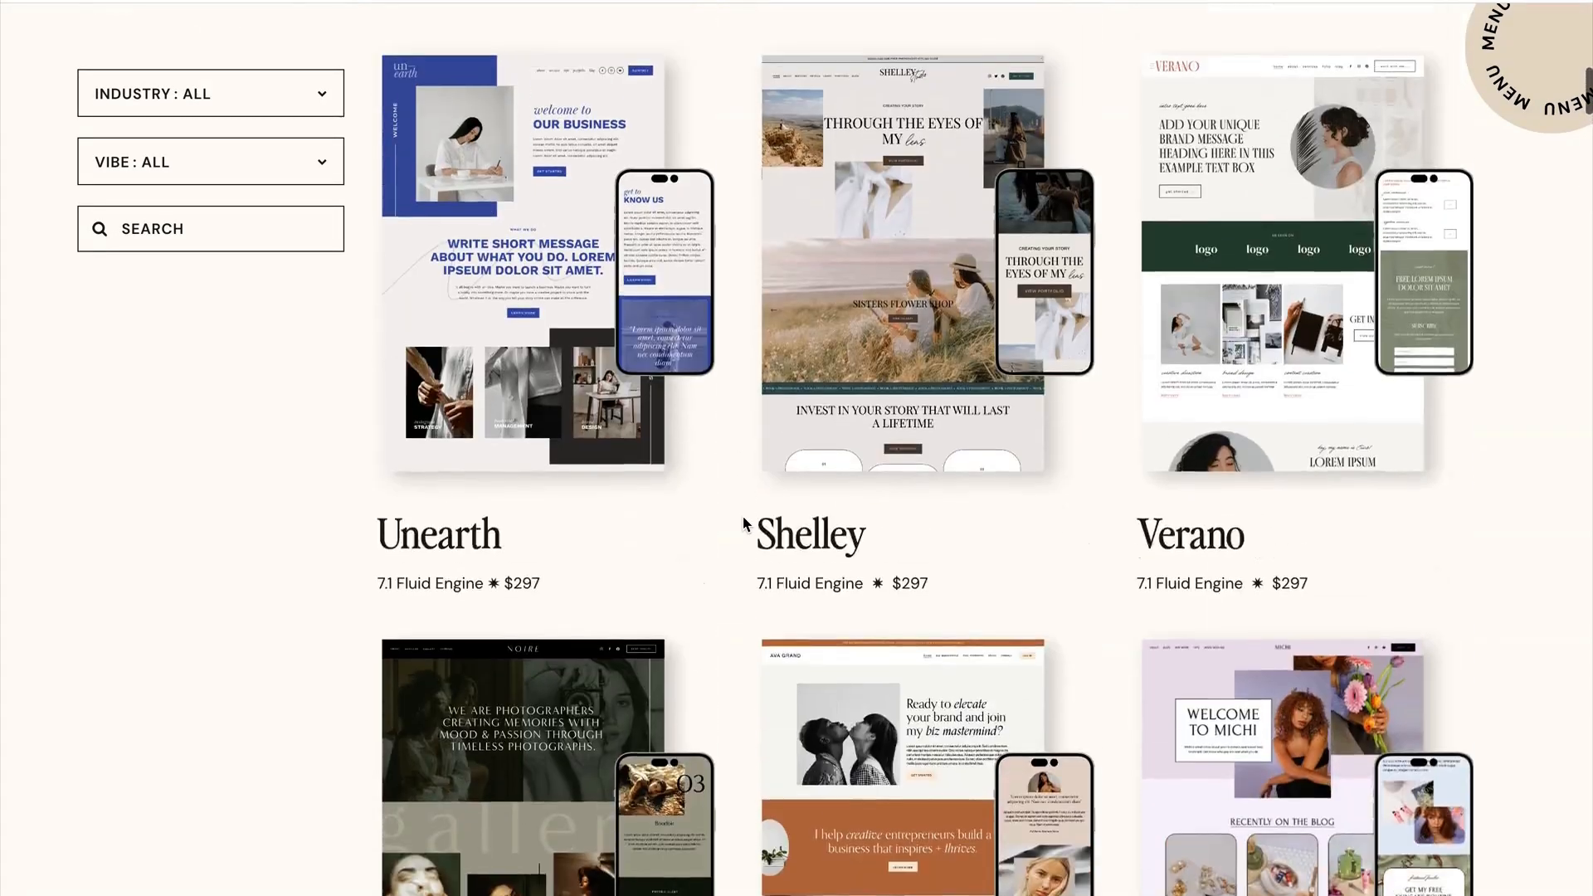
{"action": "scroll", "coordinate": [745, 548], "scroll_direction": "down", "scroll_amount": 5}
{"action": "scroll", "coordinate": [751, 580], "scroll_direction": "up", "scroll_amount": 3}
{"action": "scroll", "coordinate": [751, 582], "scroll_direction": "up", "scroll_amount": 6}
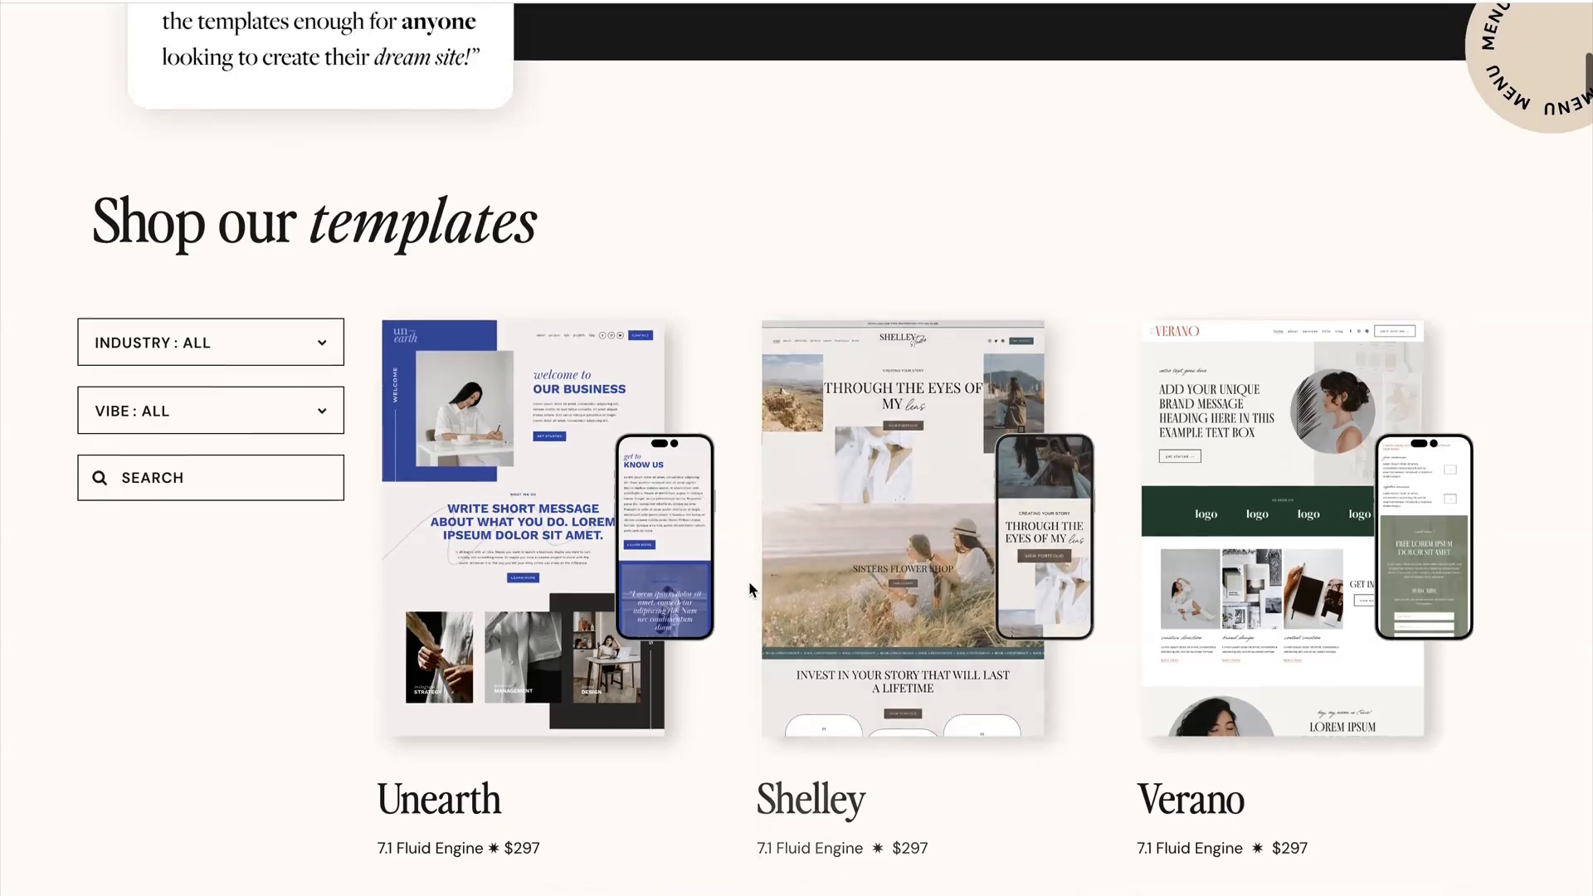
{"action": "scroll", "coordinate": [751, 587], "scroll_direction": "up", "scroll_amount": 10}
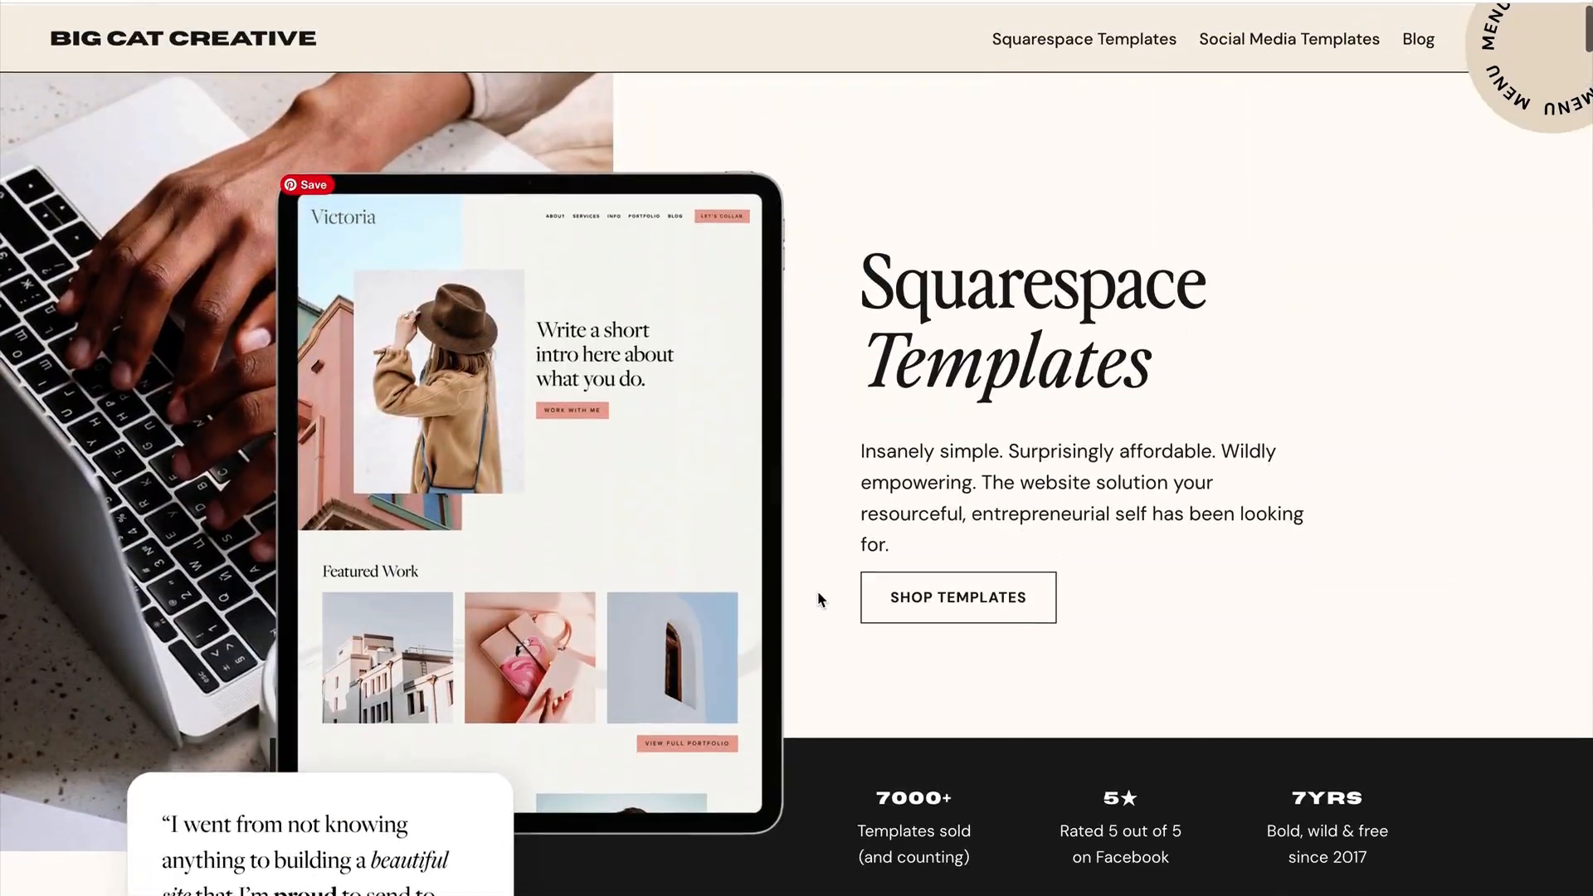